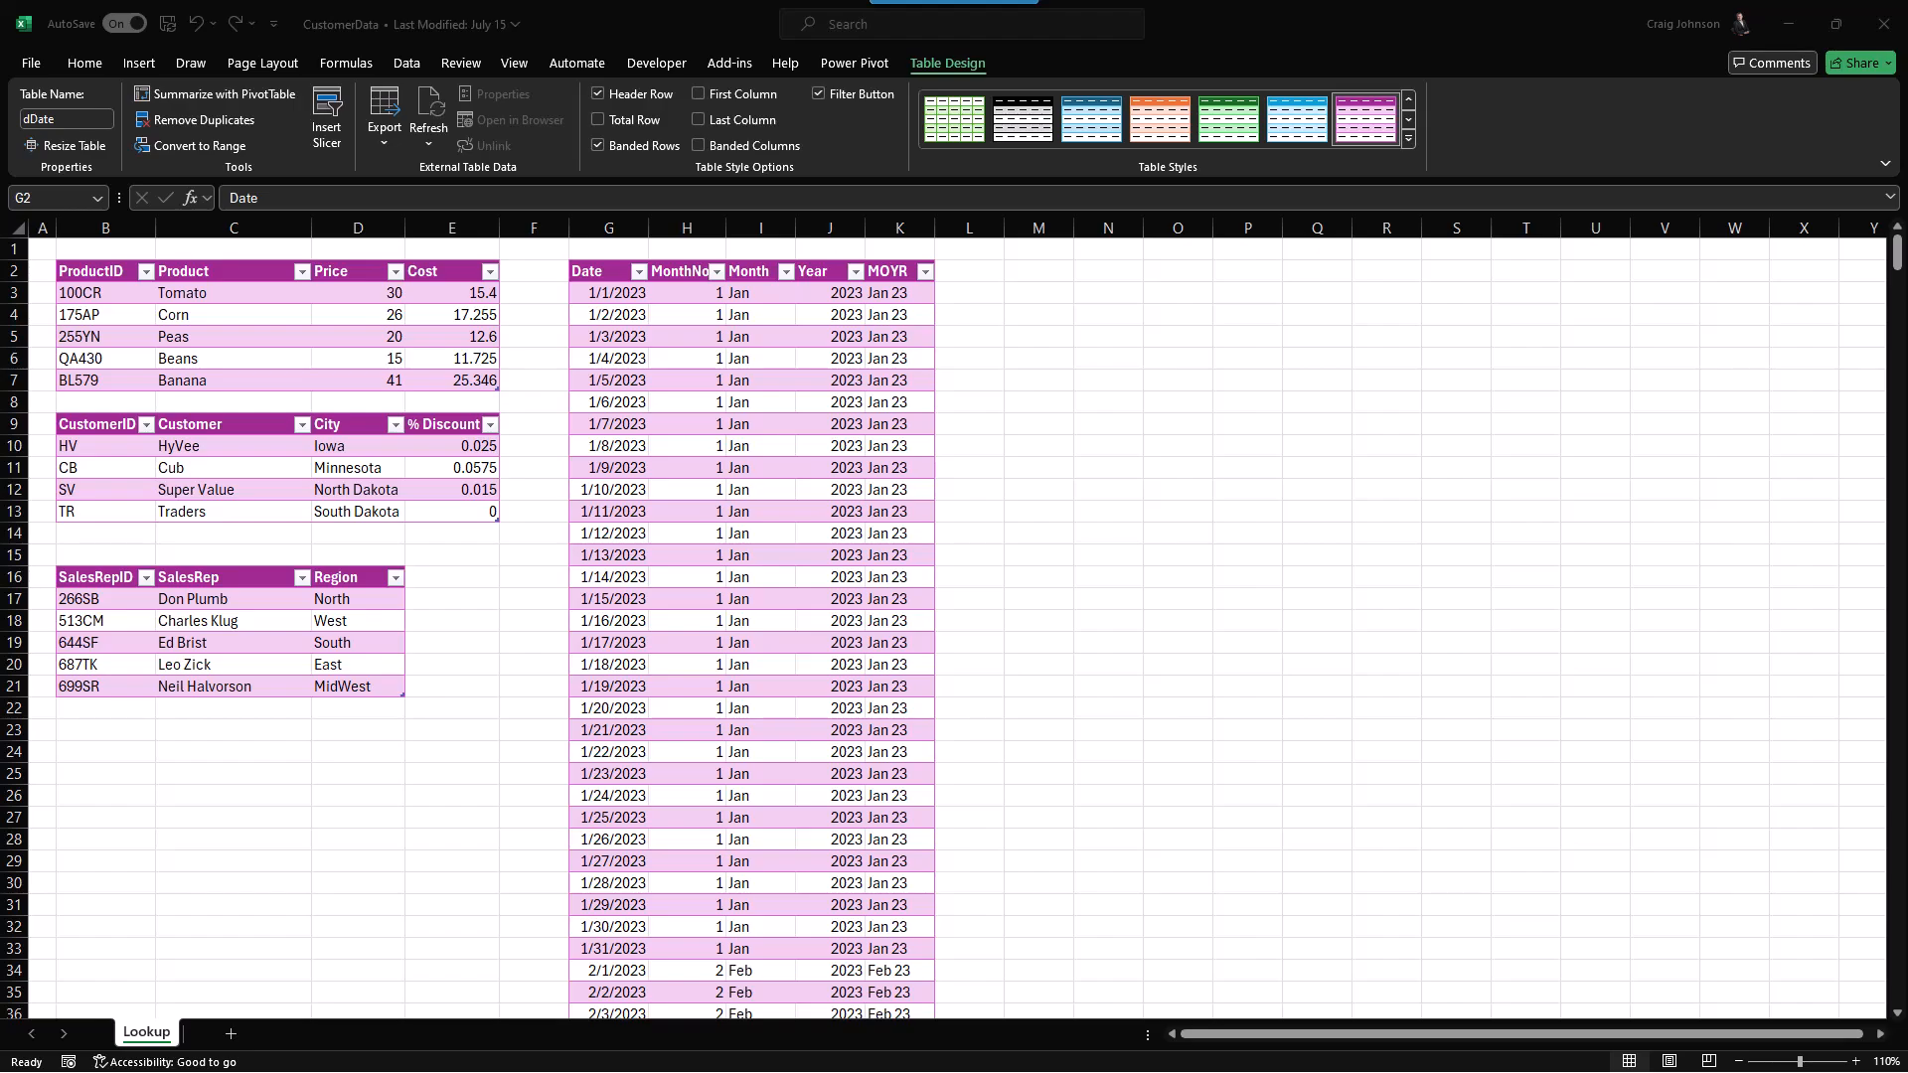
Check the table names assigned to the product, customer, sales rep and date lookup tables in the CustomerData workbook.
left_click(1242, 441)
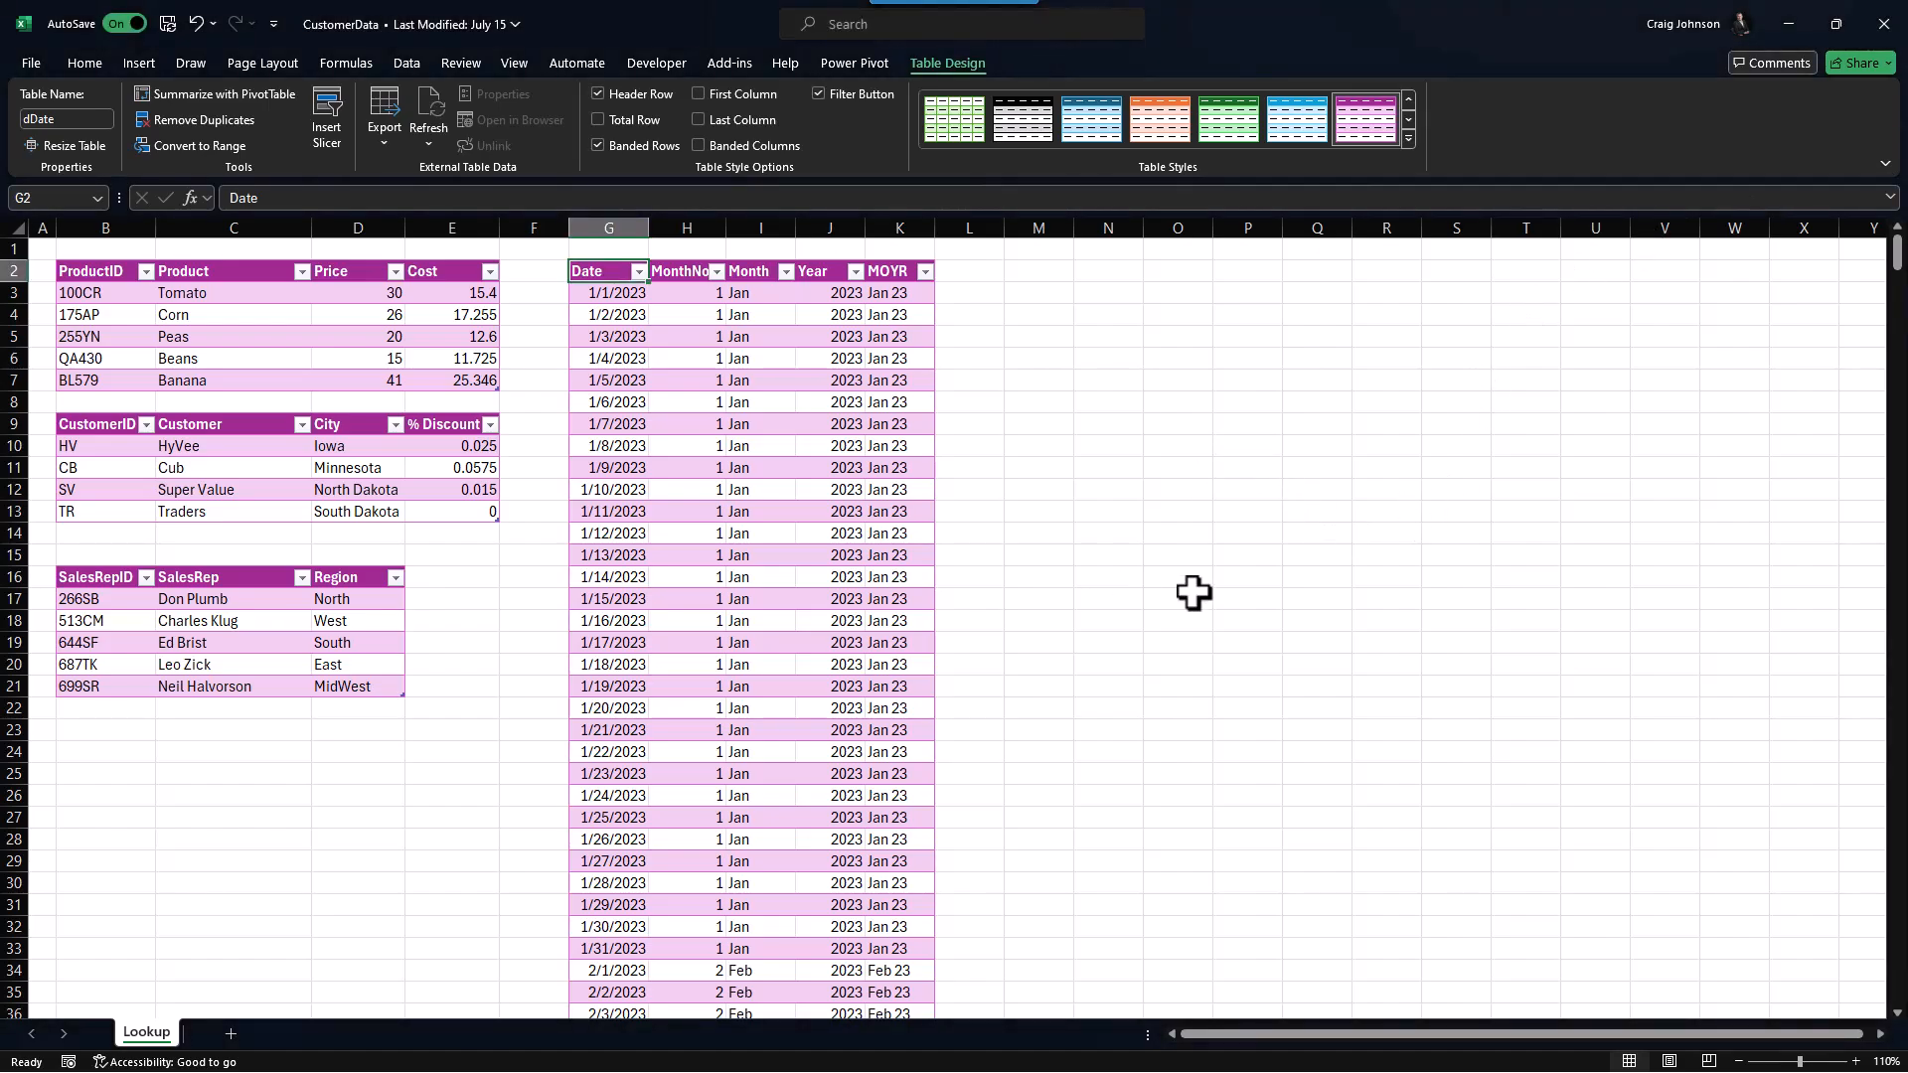
left_click(97, 271)
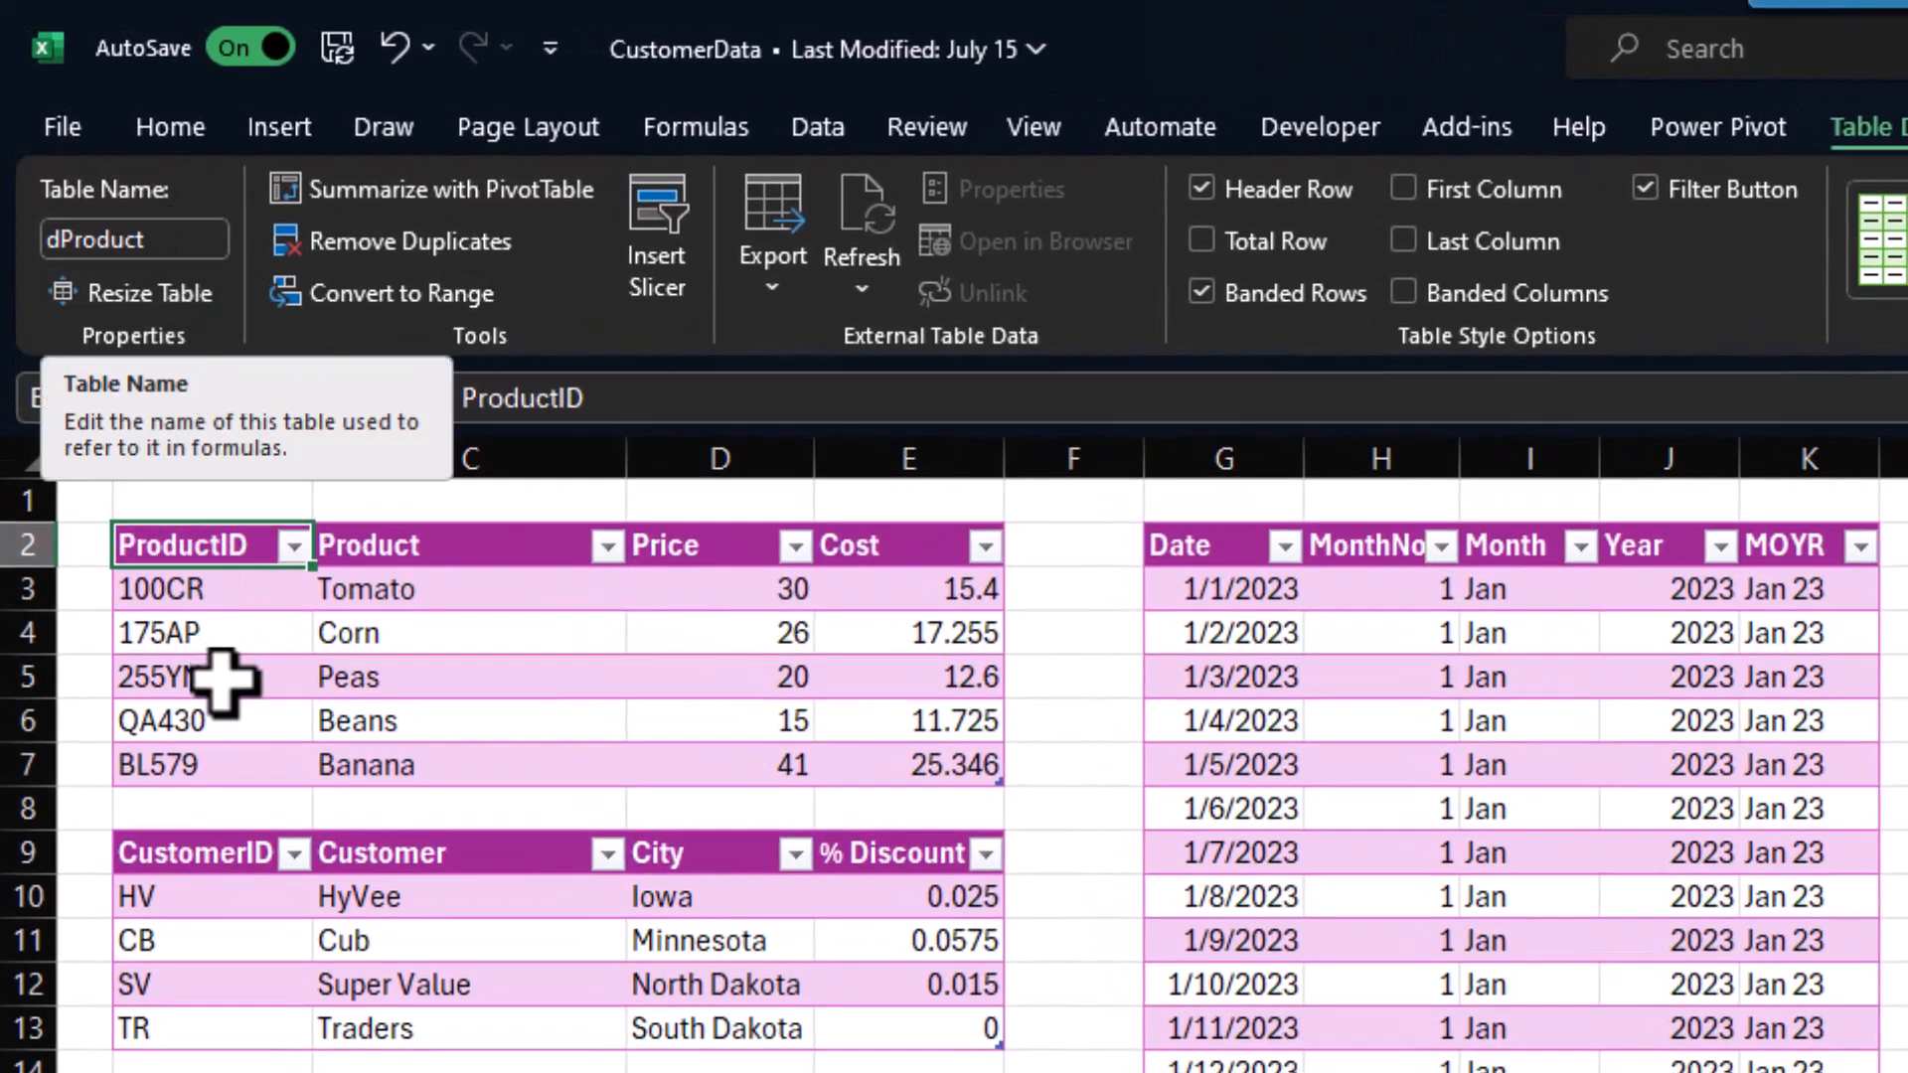
left_click(195, 857)
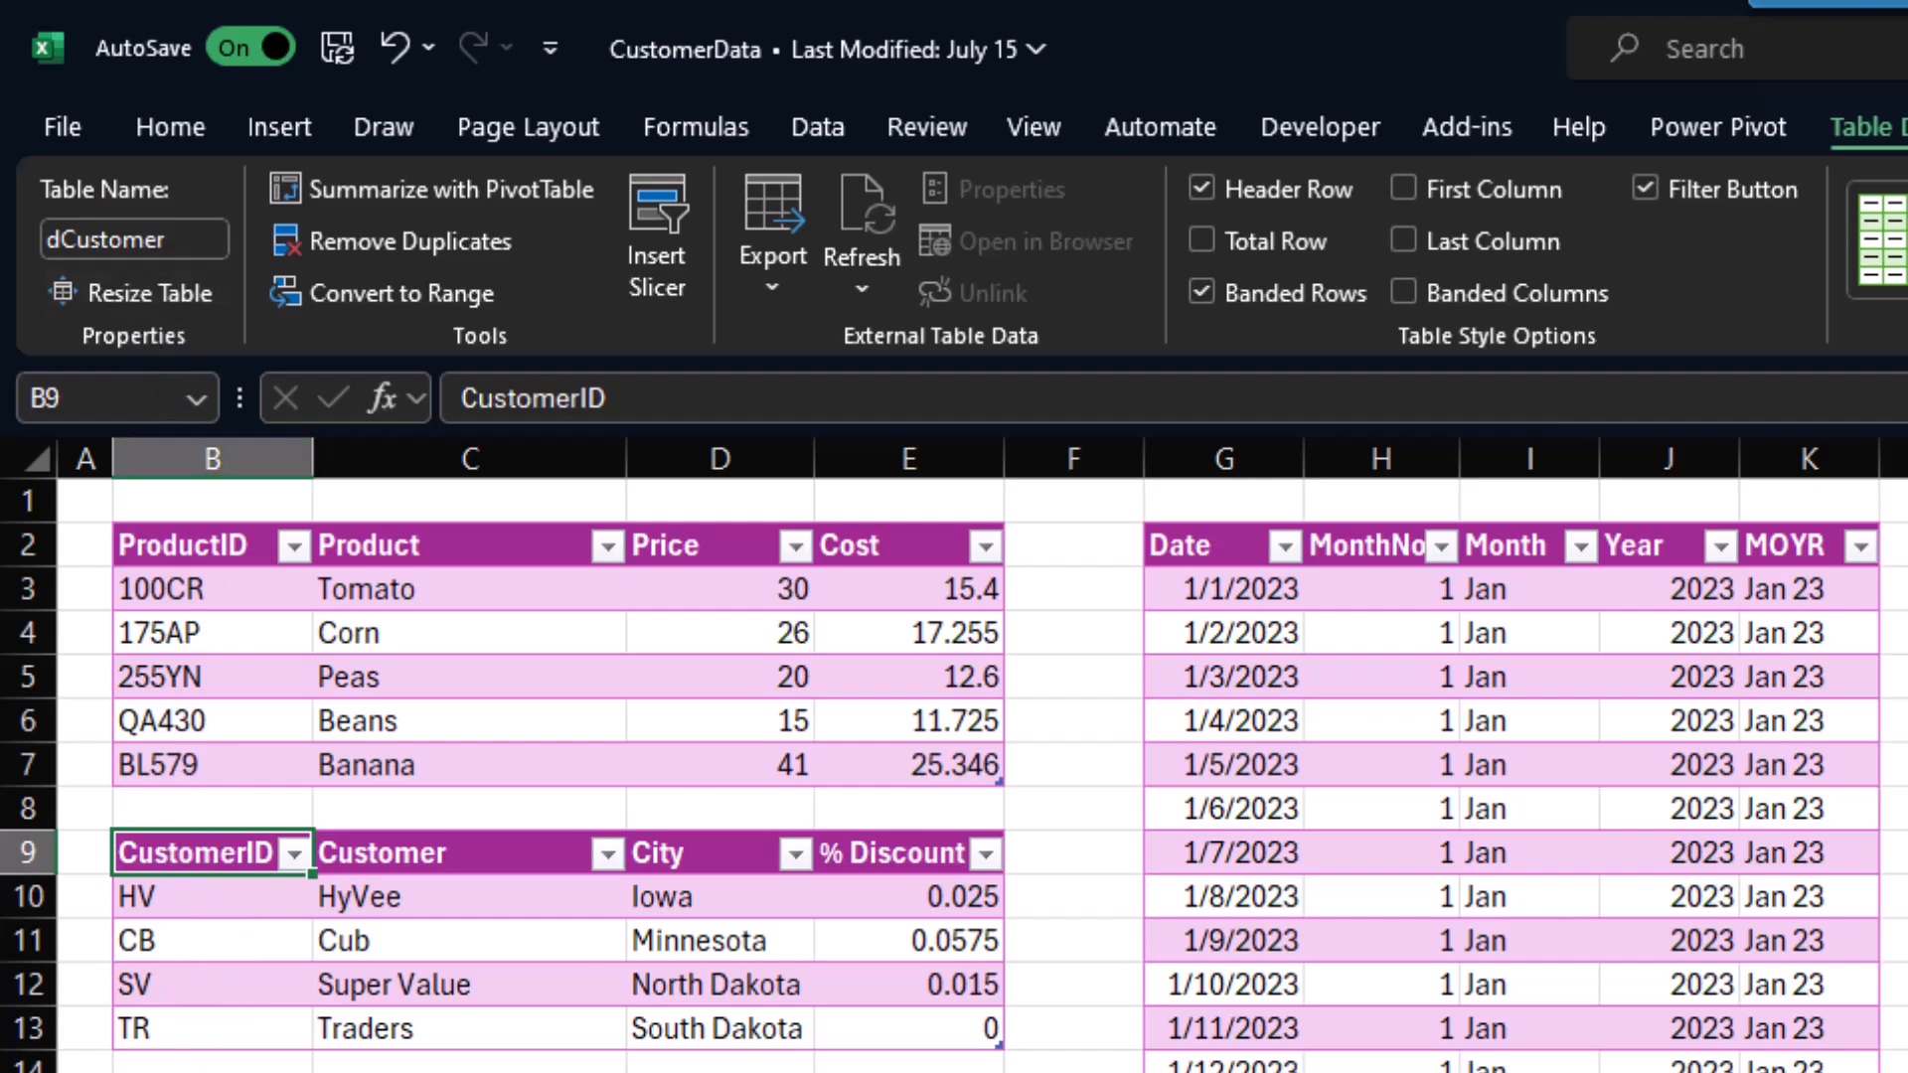
left_click(199, 1072)
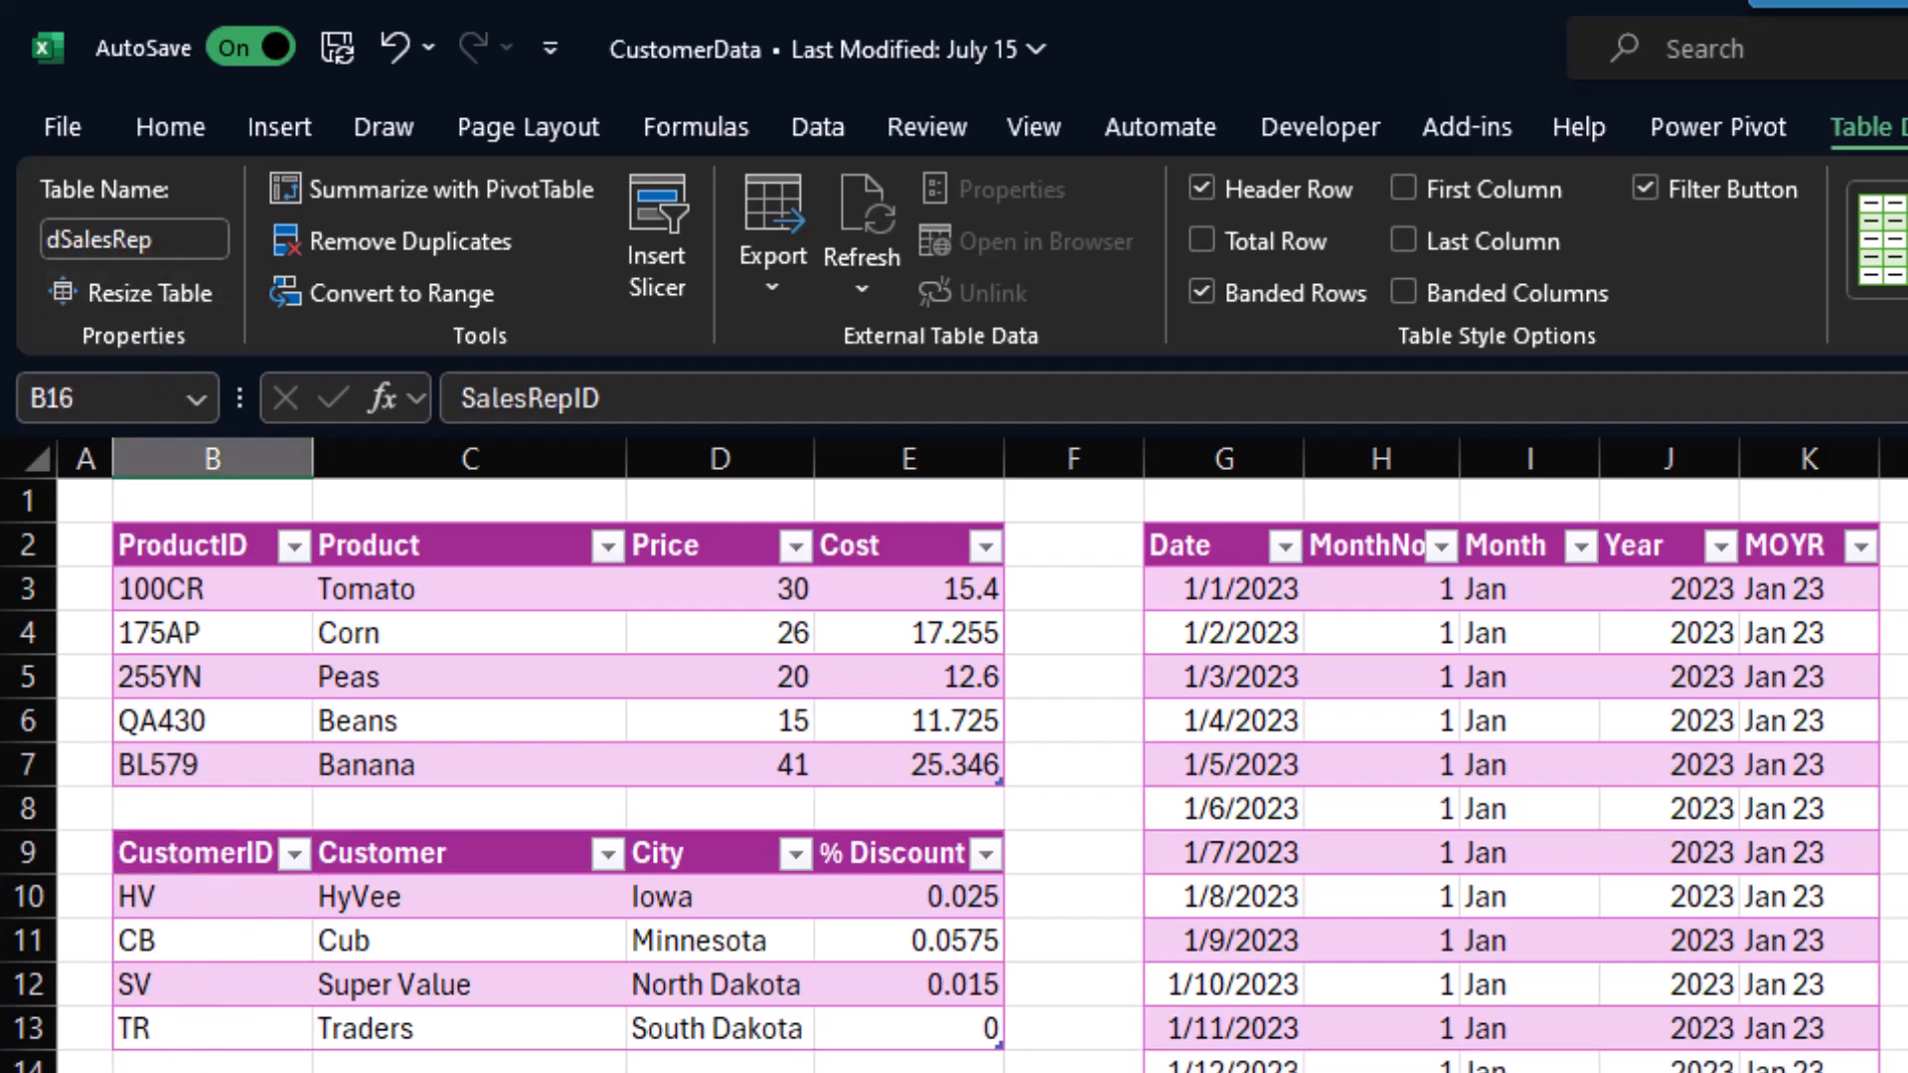
left_click(1207, 544)
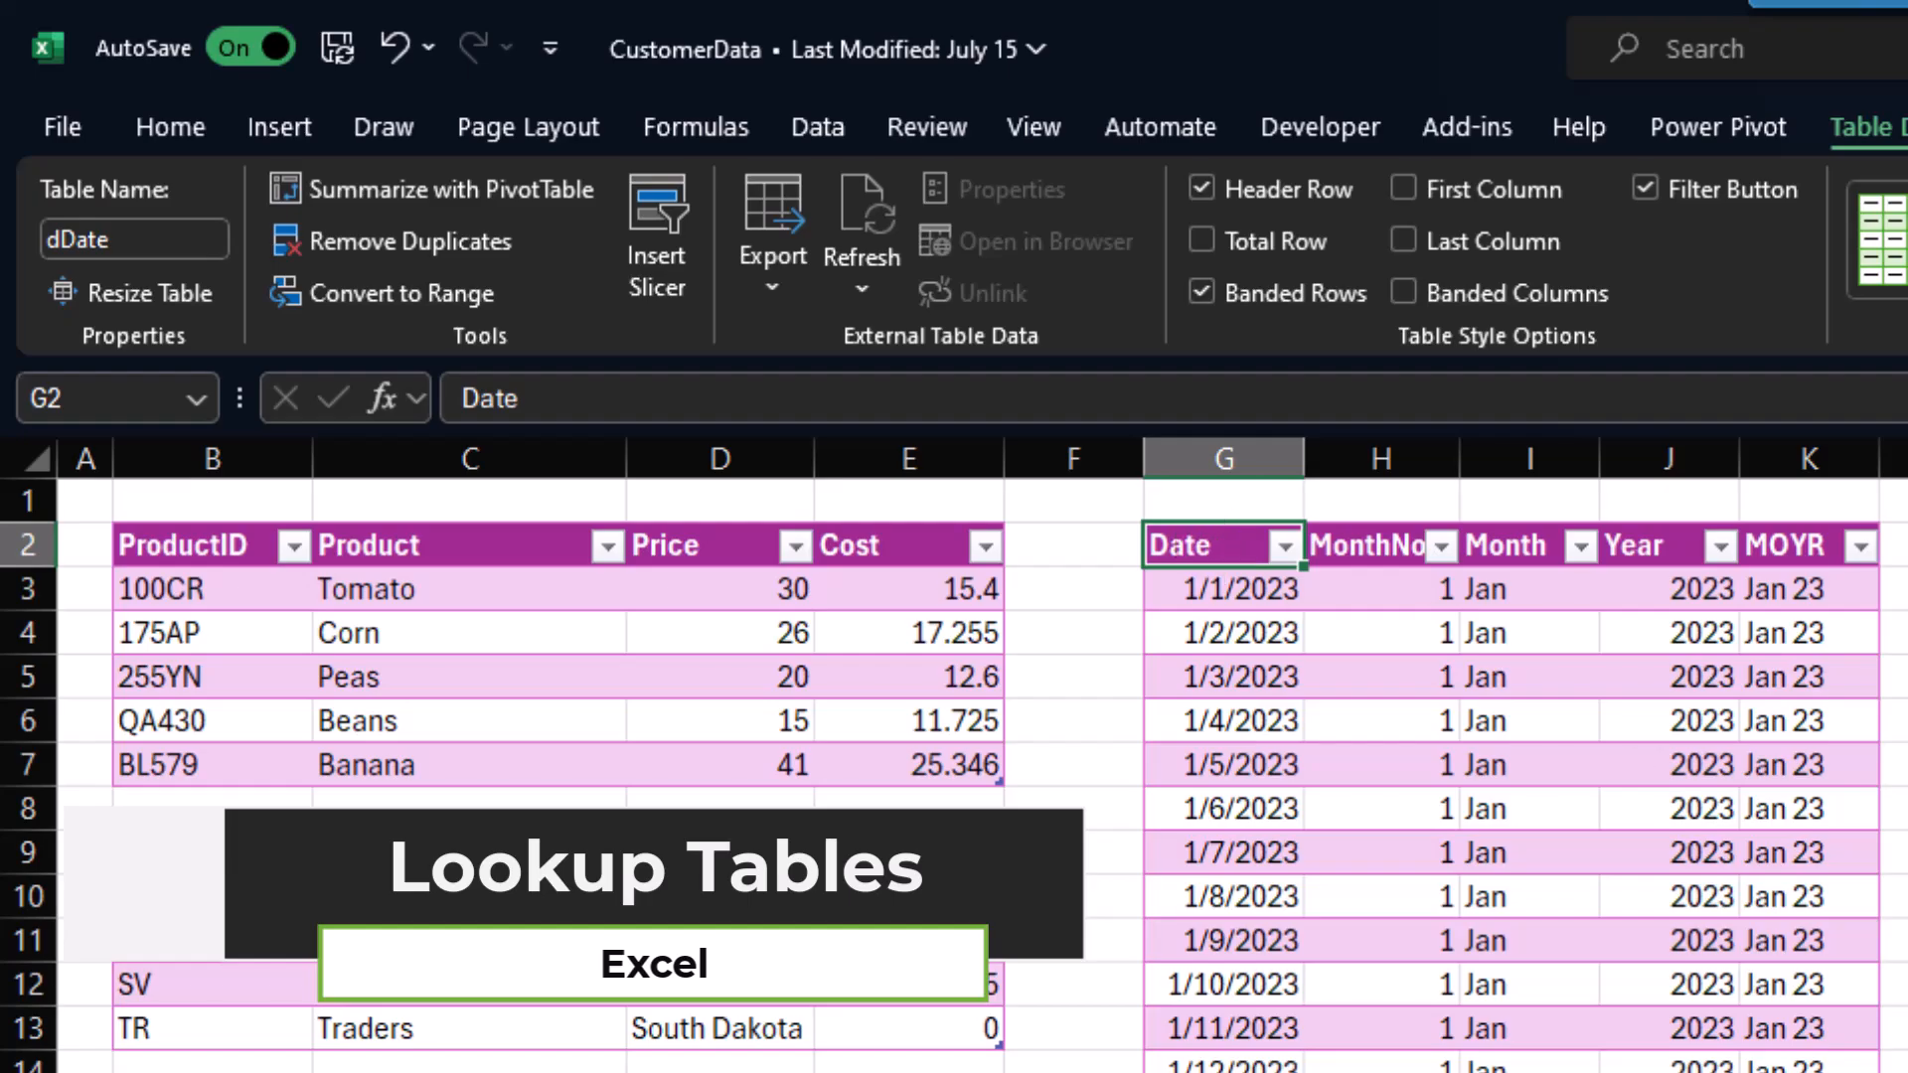
left_click(1907, 942)
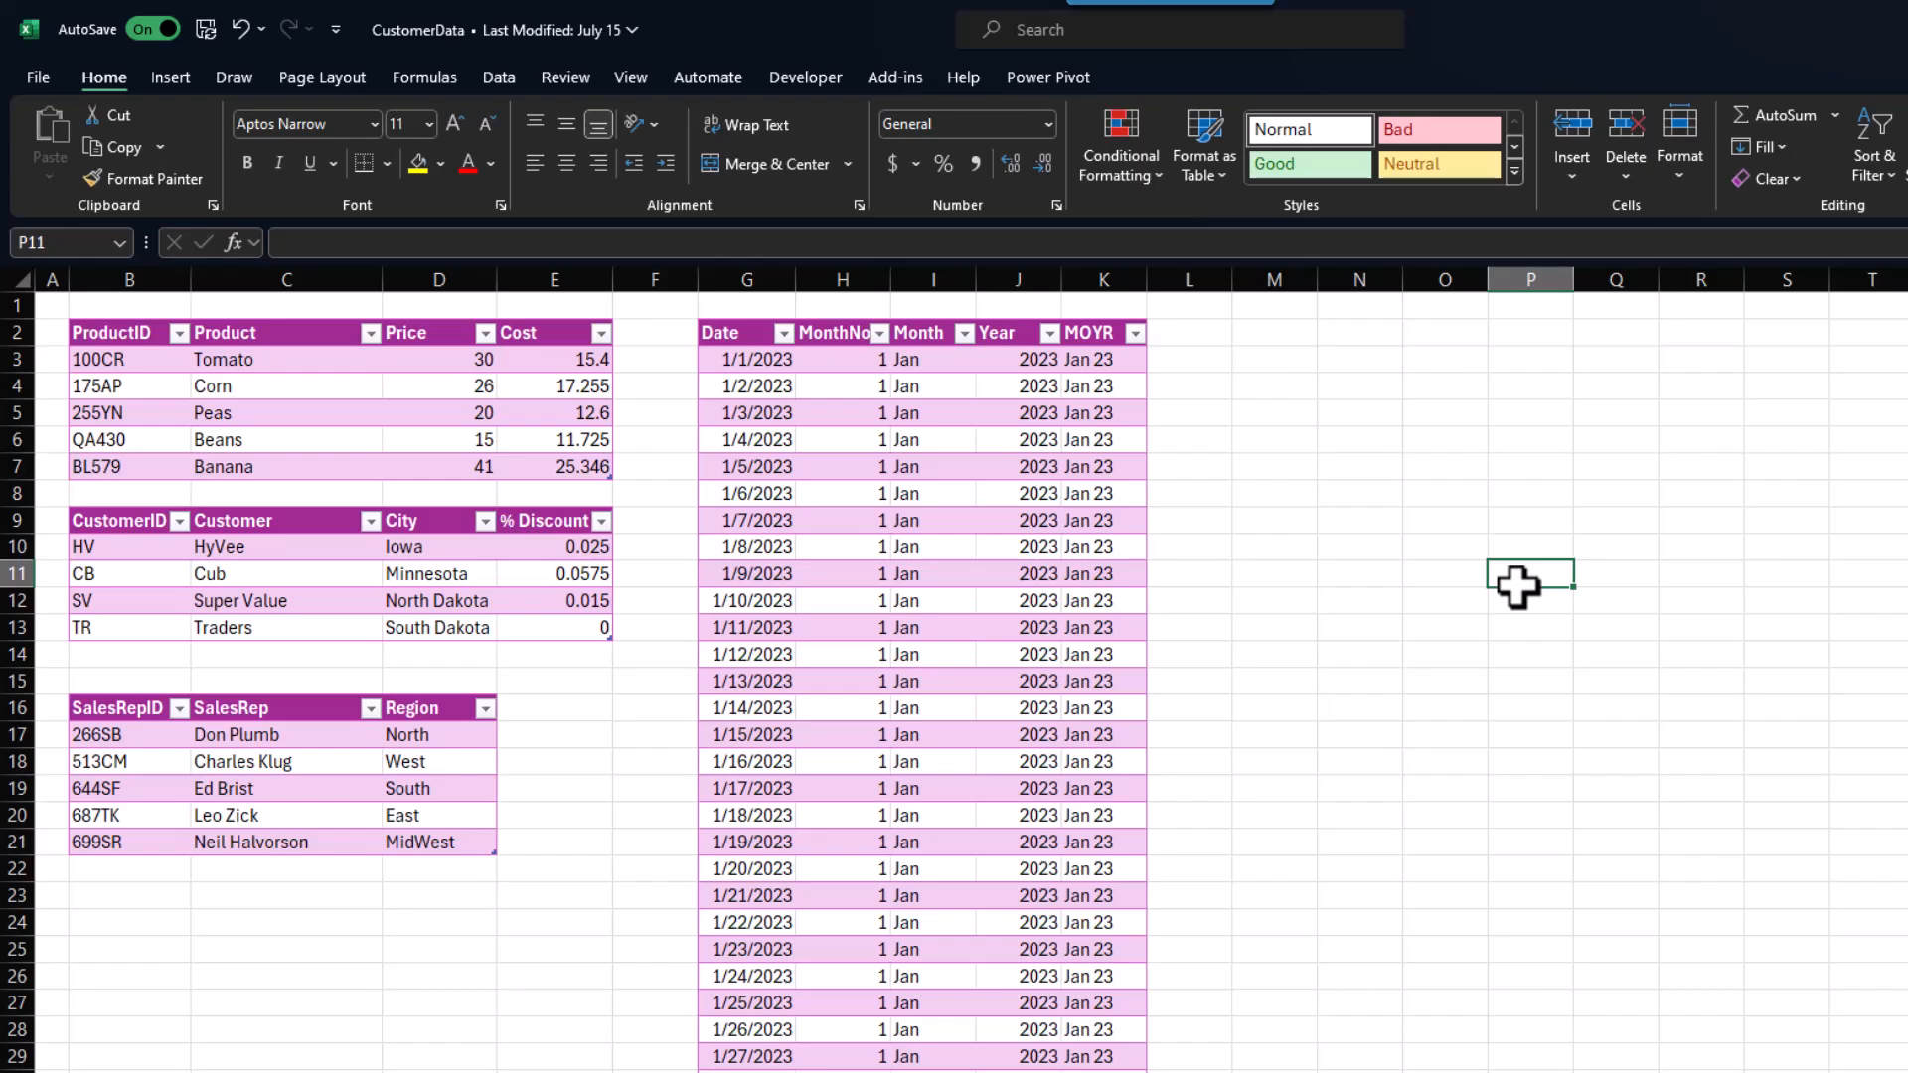
Review the date table from first to last row and the ID columns of the product, customer and sales rep tables.
left_click(733, 332)
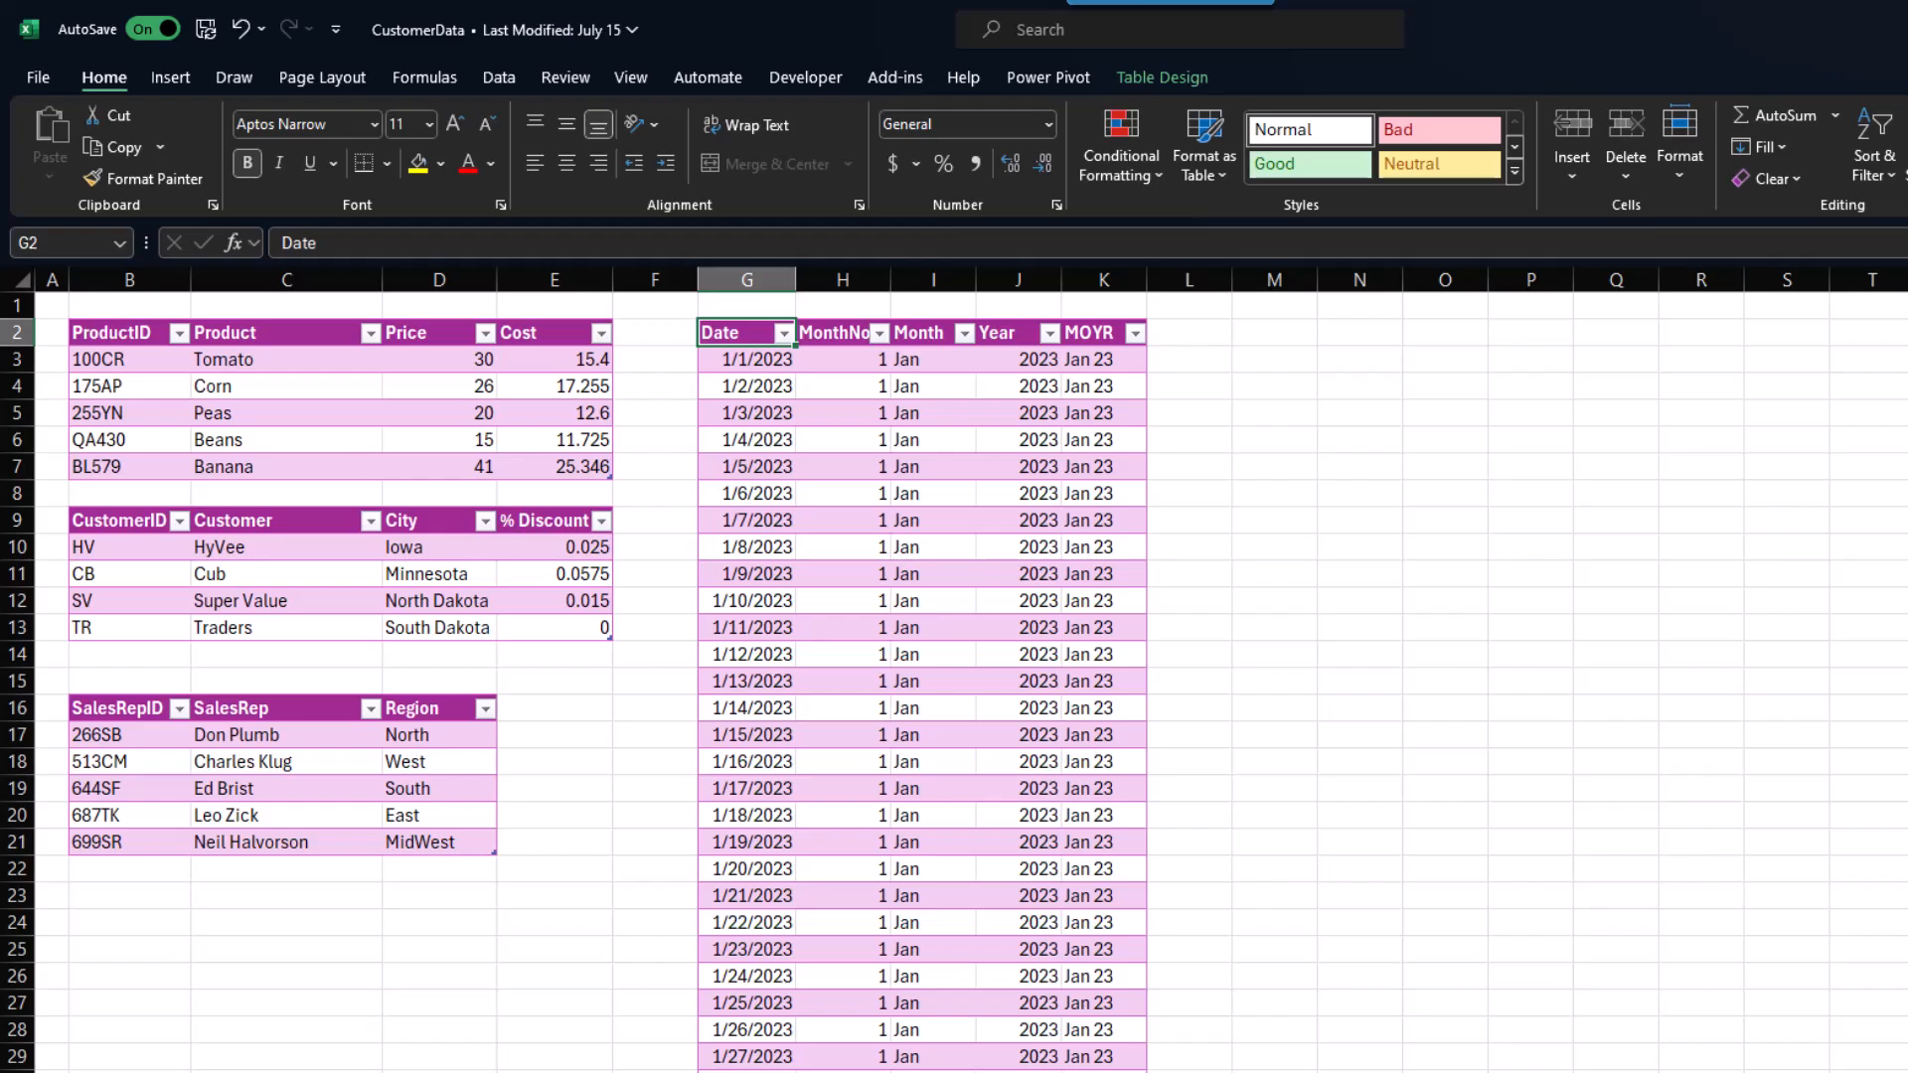
scroll(922, 683, "down", 20)
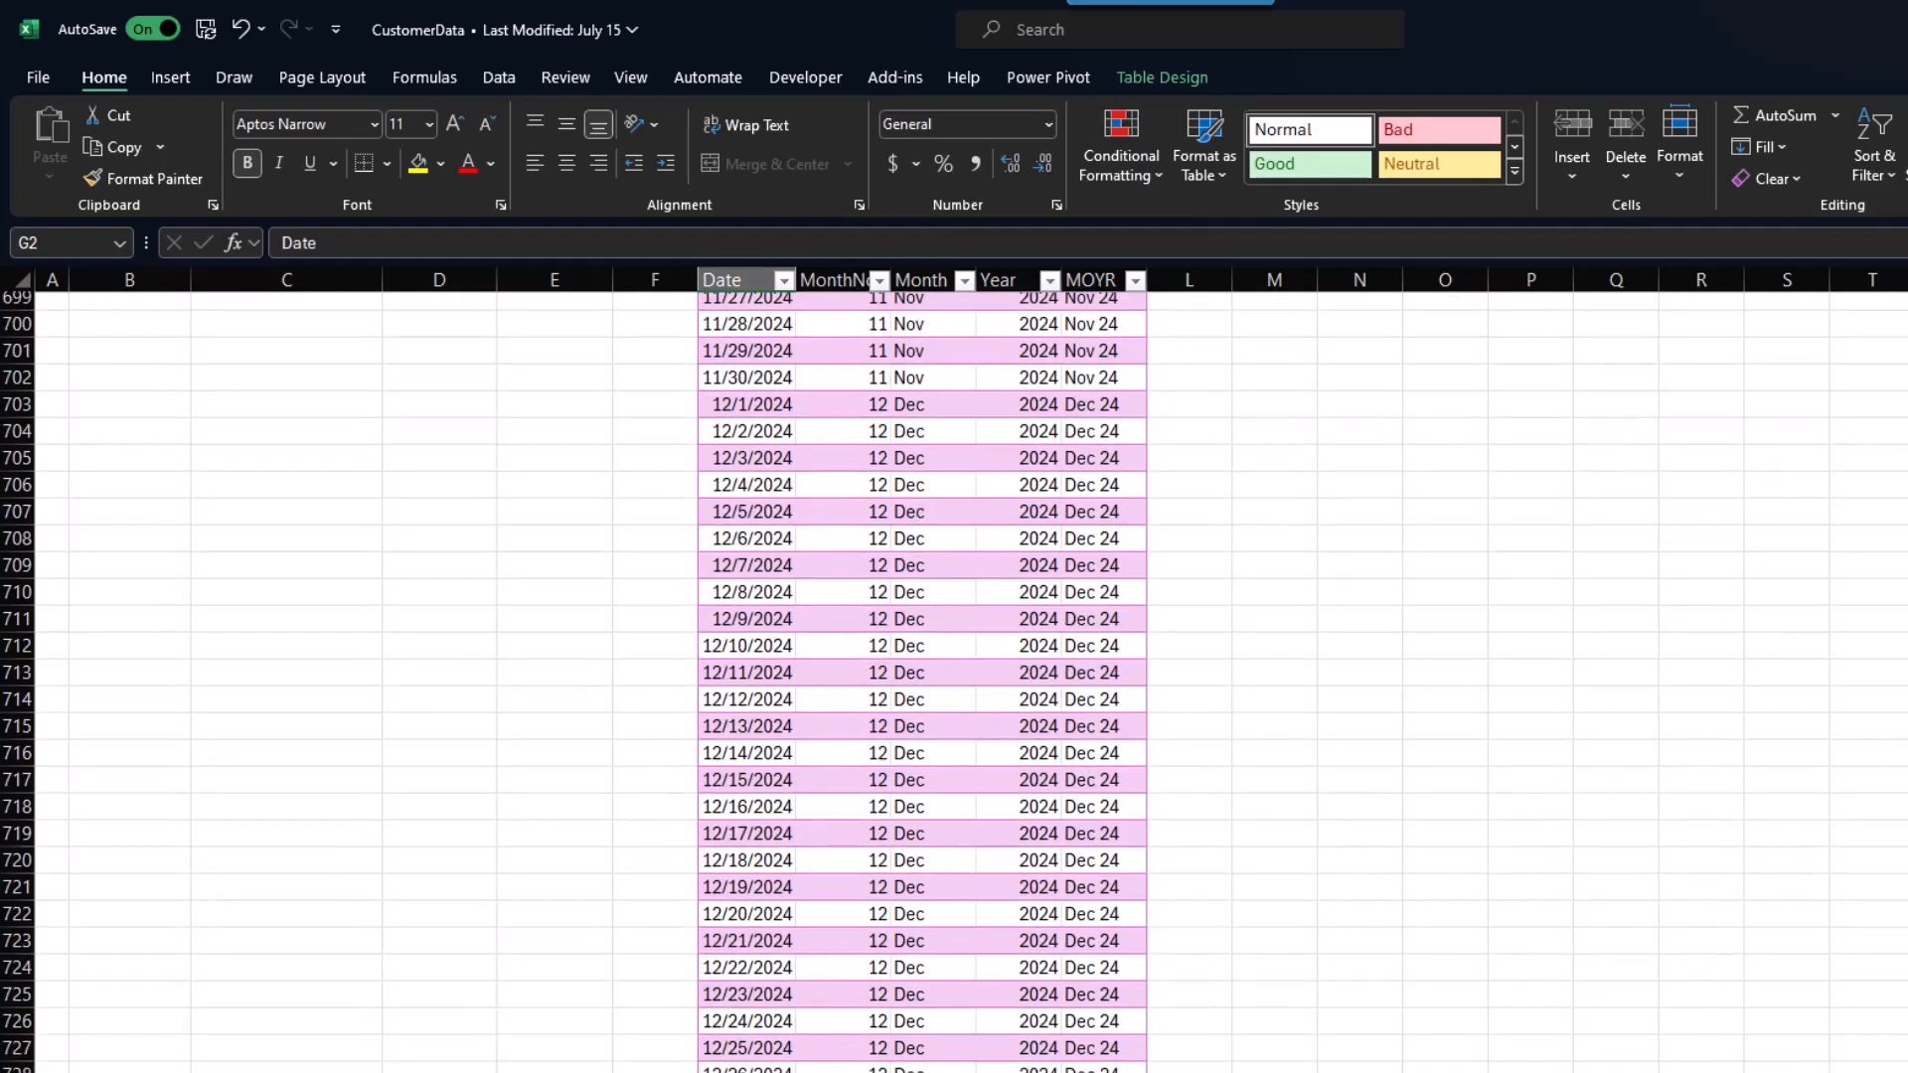
scroll(1465, 374, "up", 20)
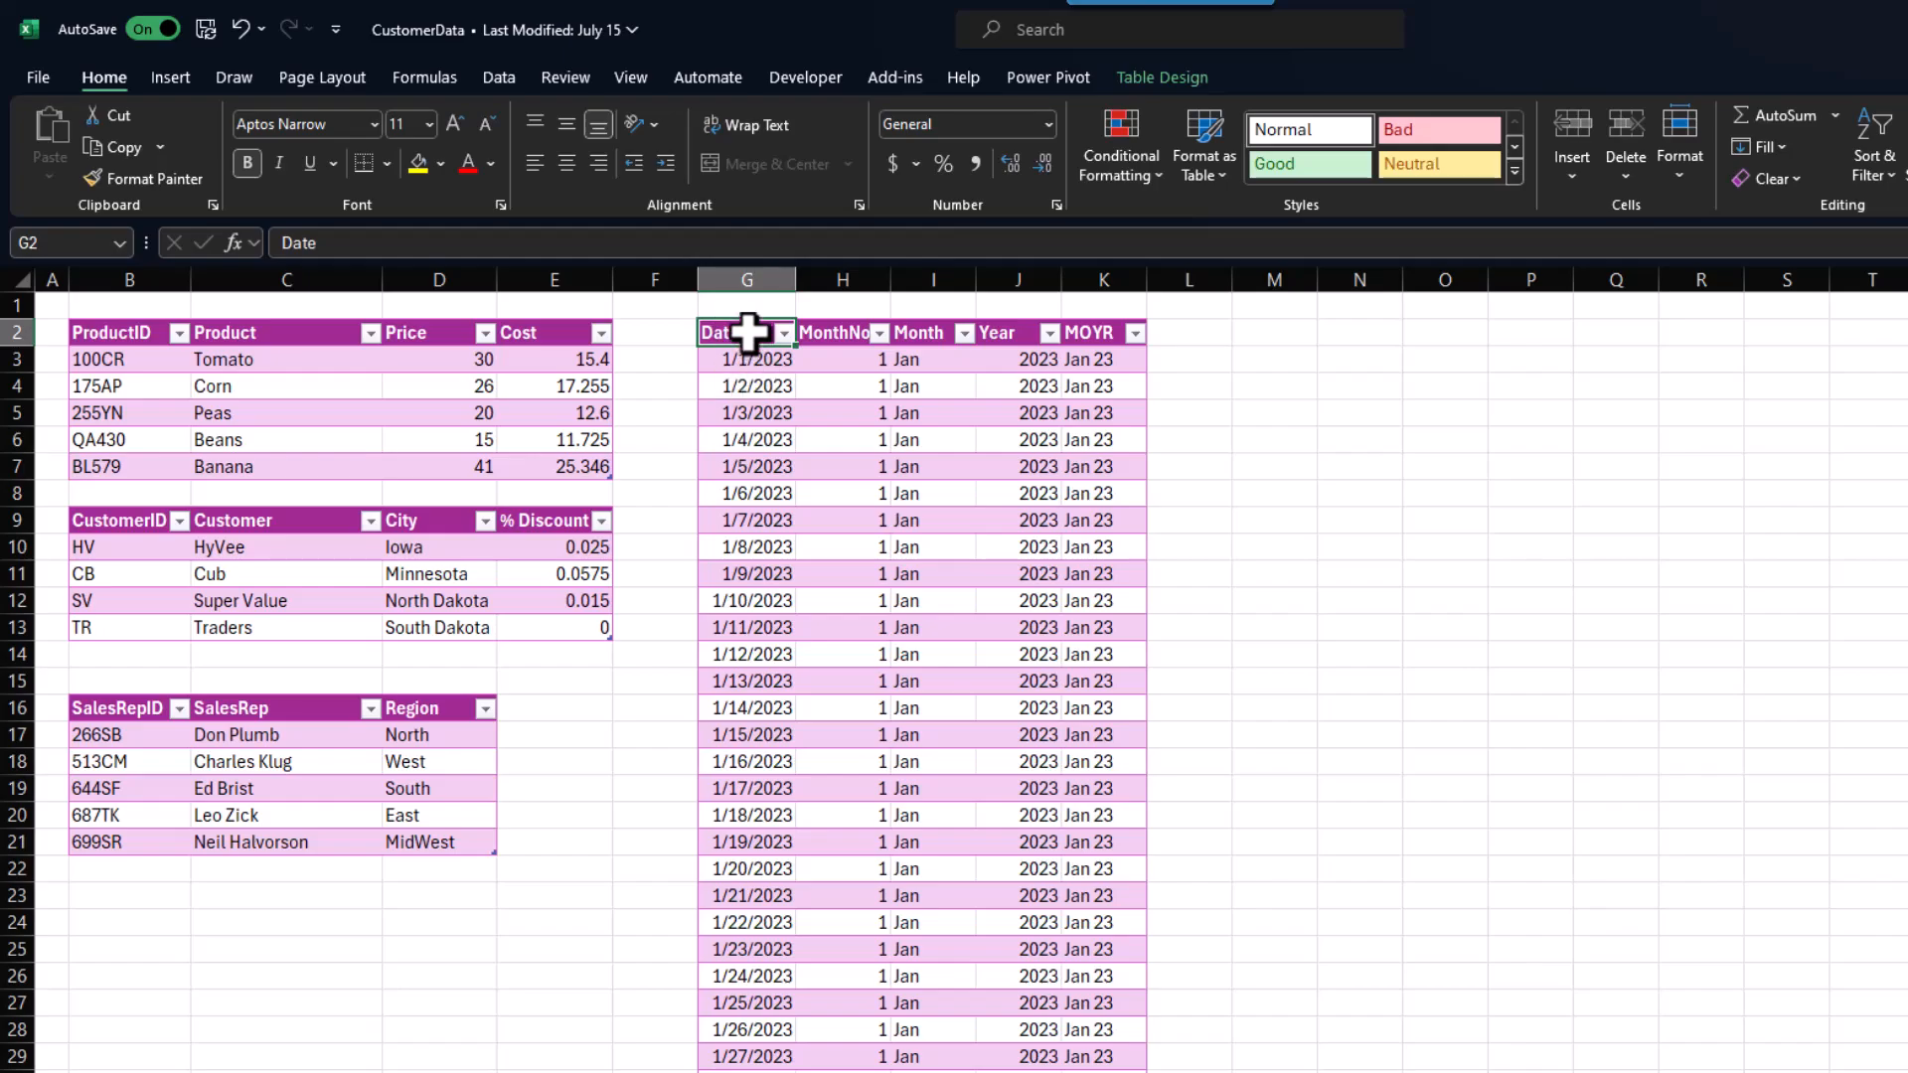
left_click(105, 335)
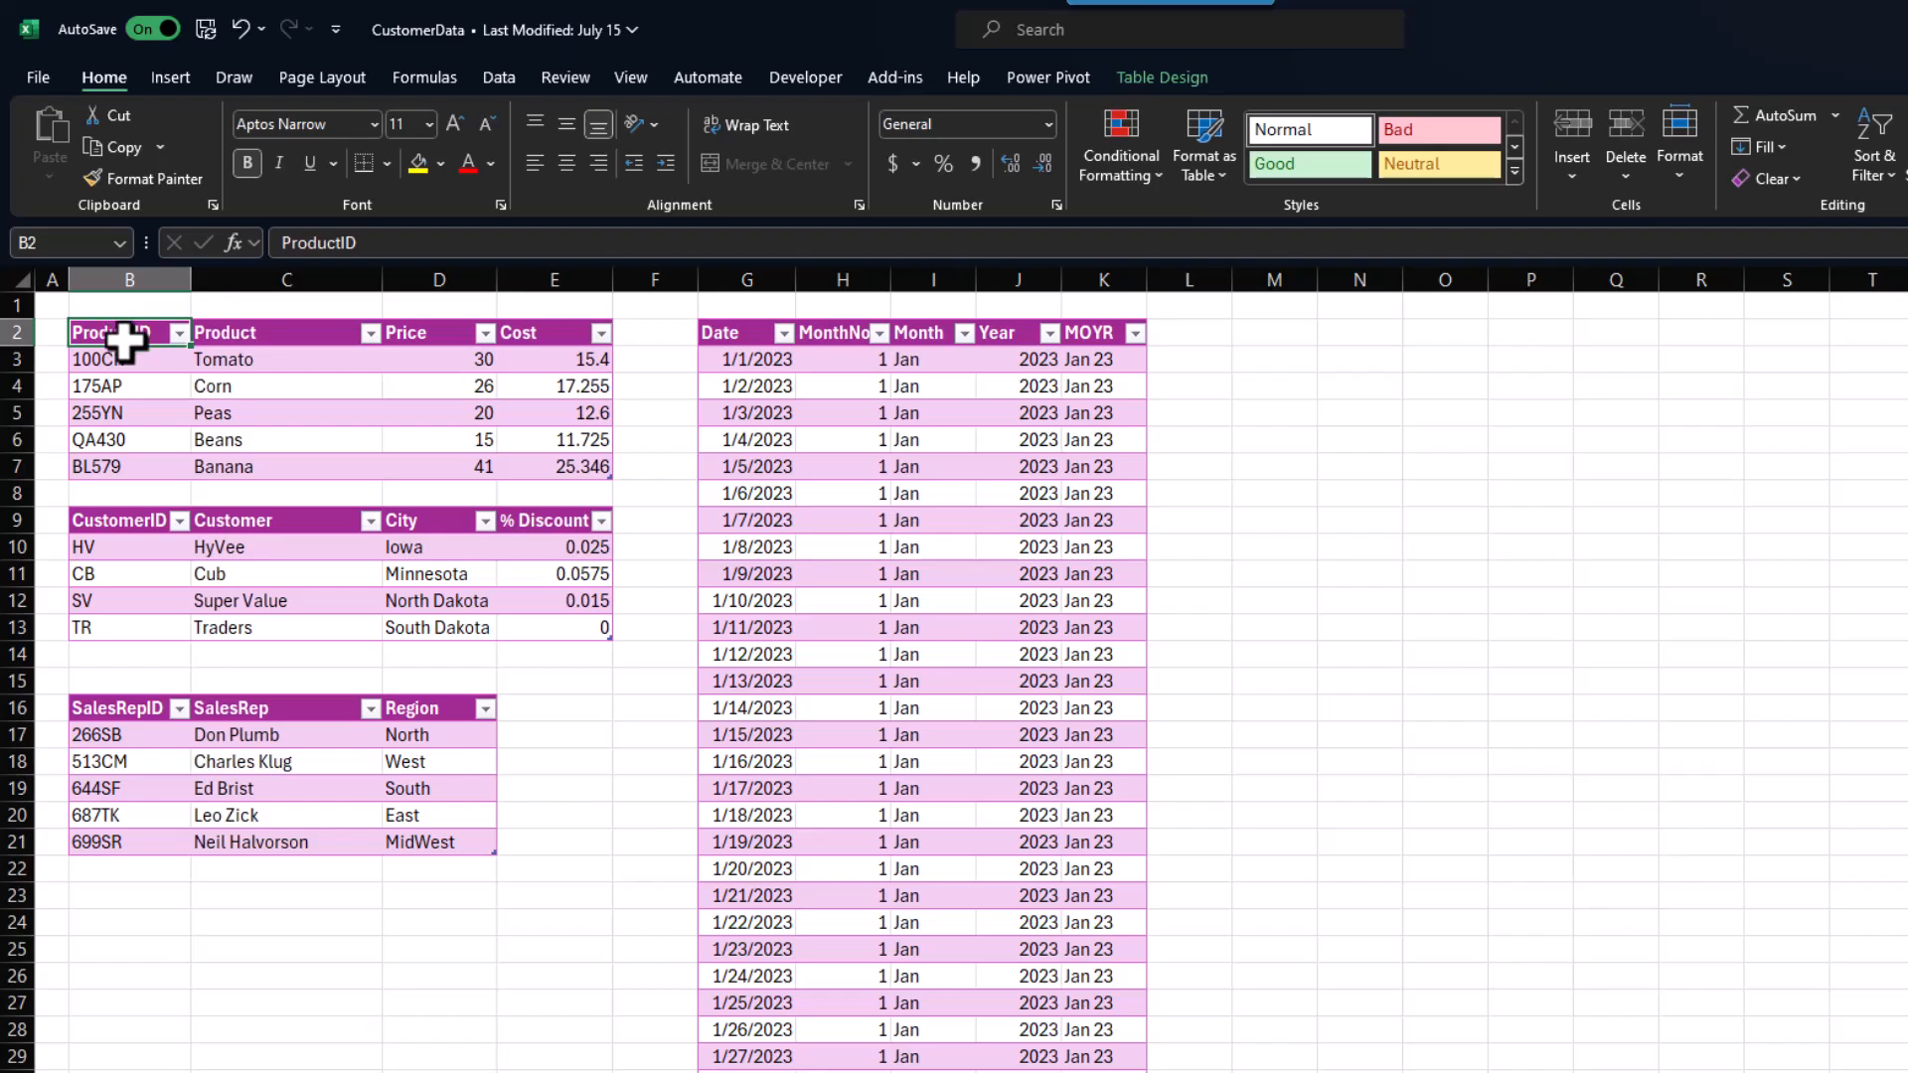
left_click(123, 521)
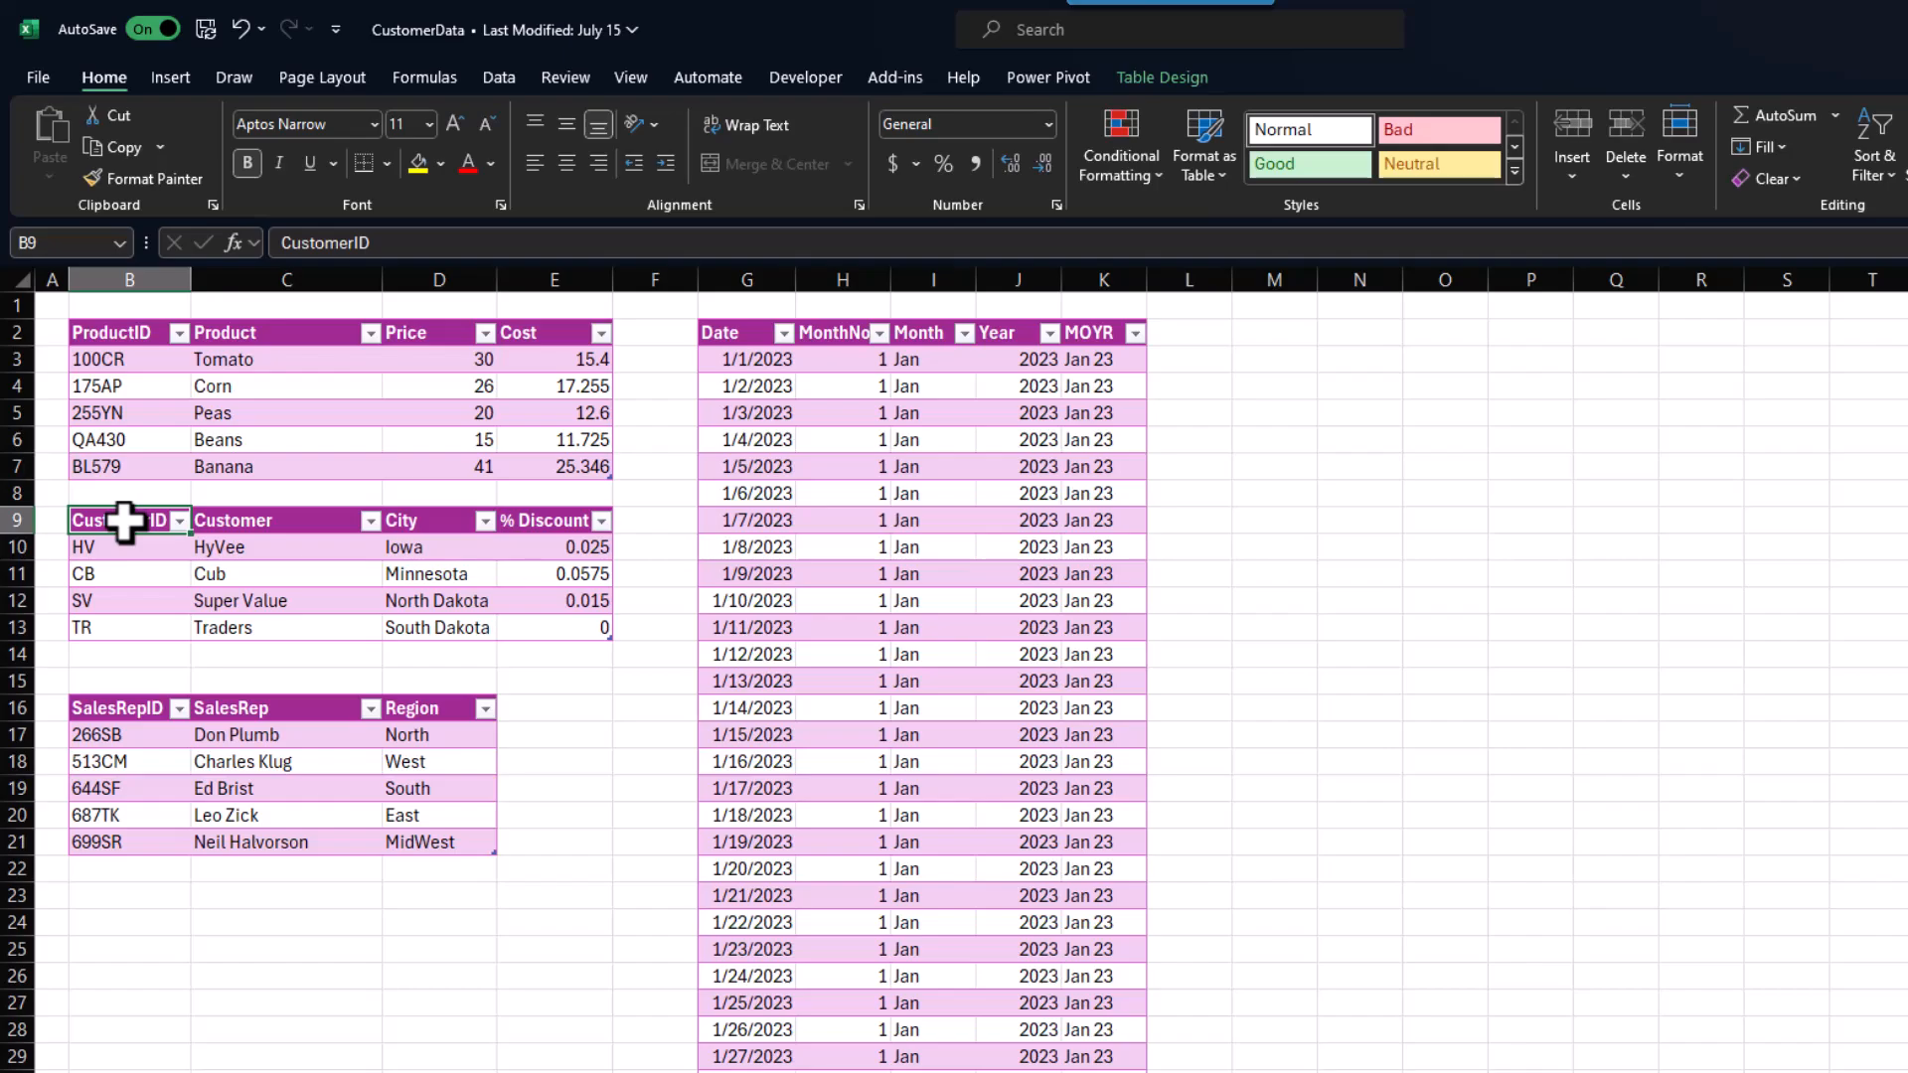
left_click(124, 707)
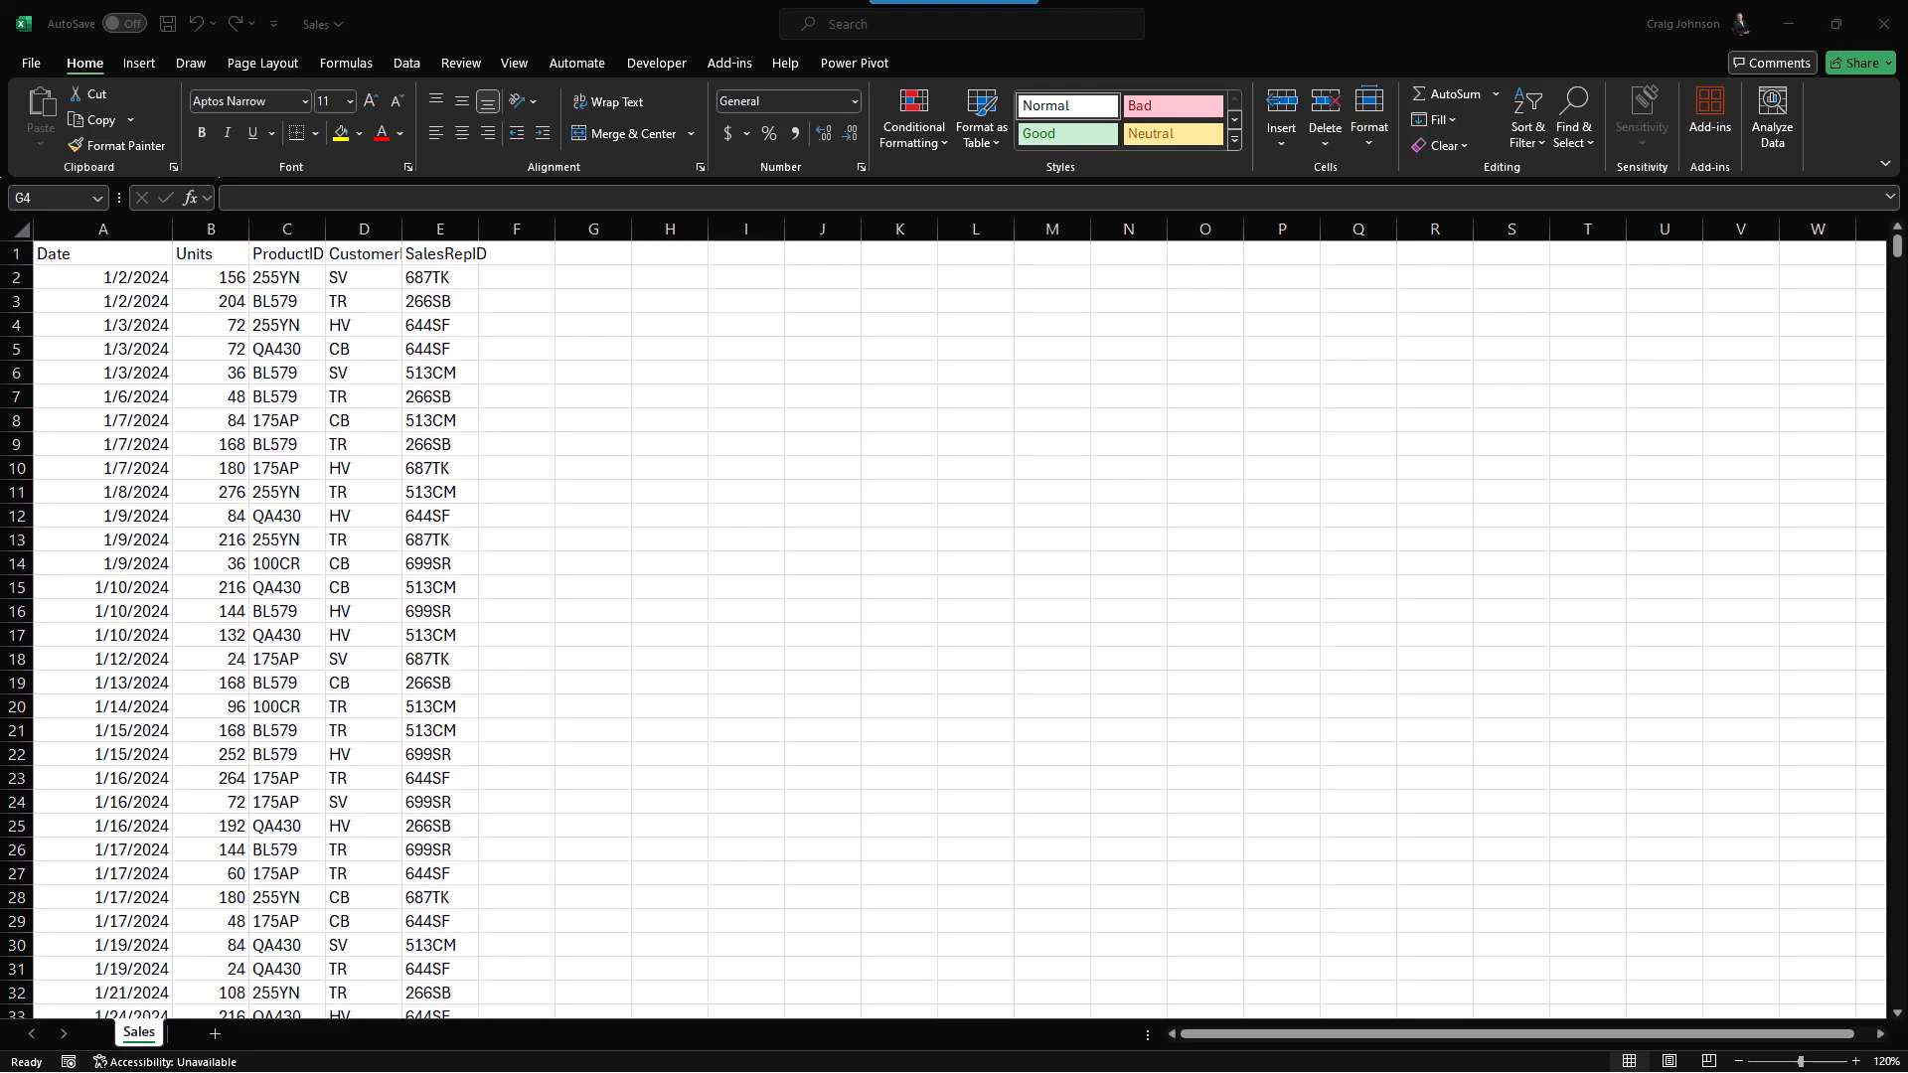
Look over the sales records and their ID columns in the Sales file.
left_click(1899, 257)
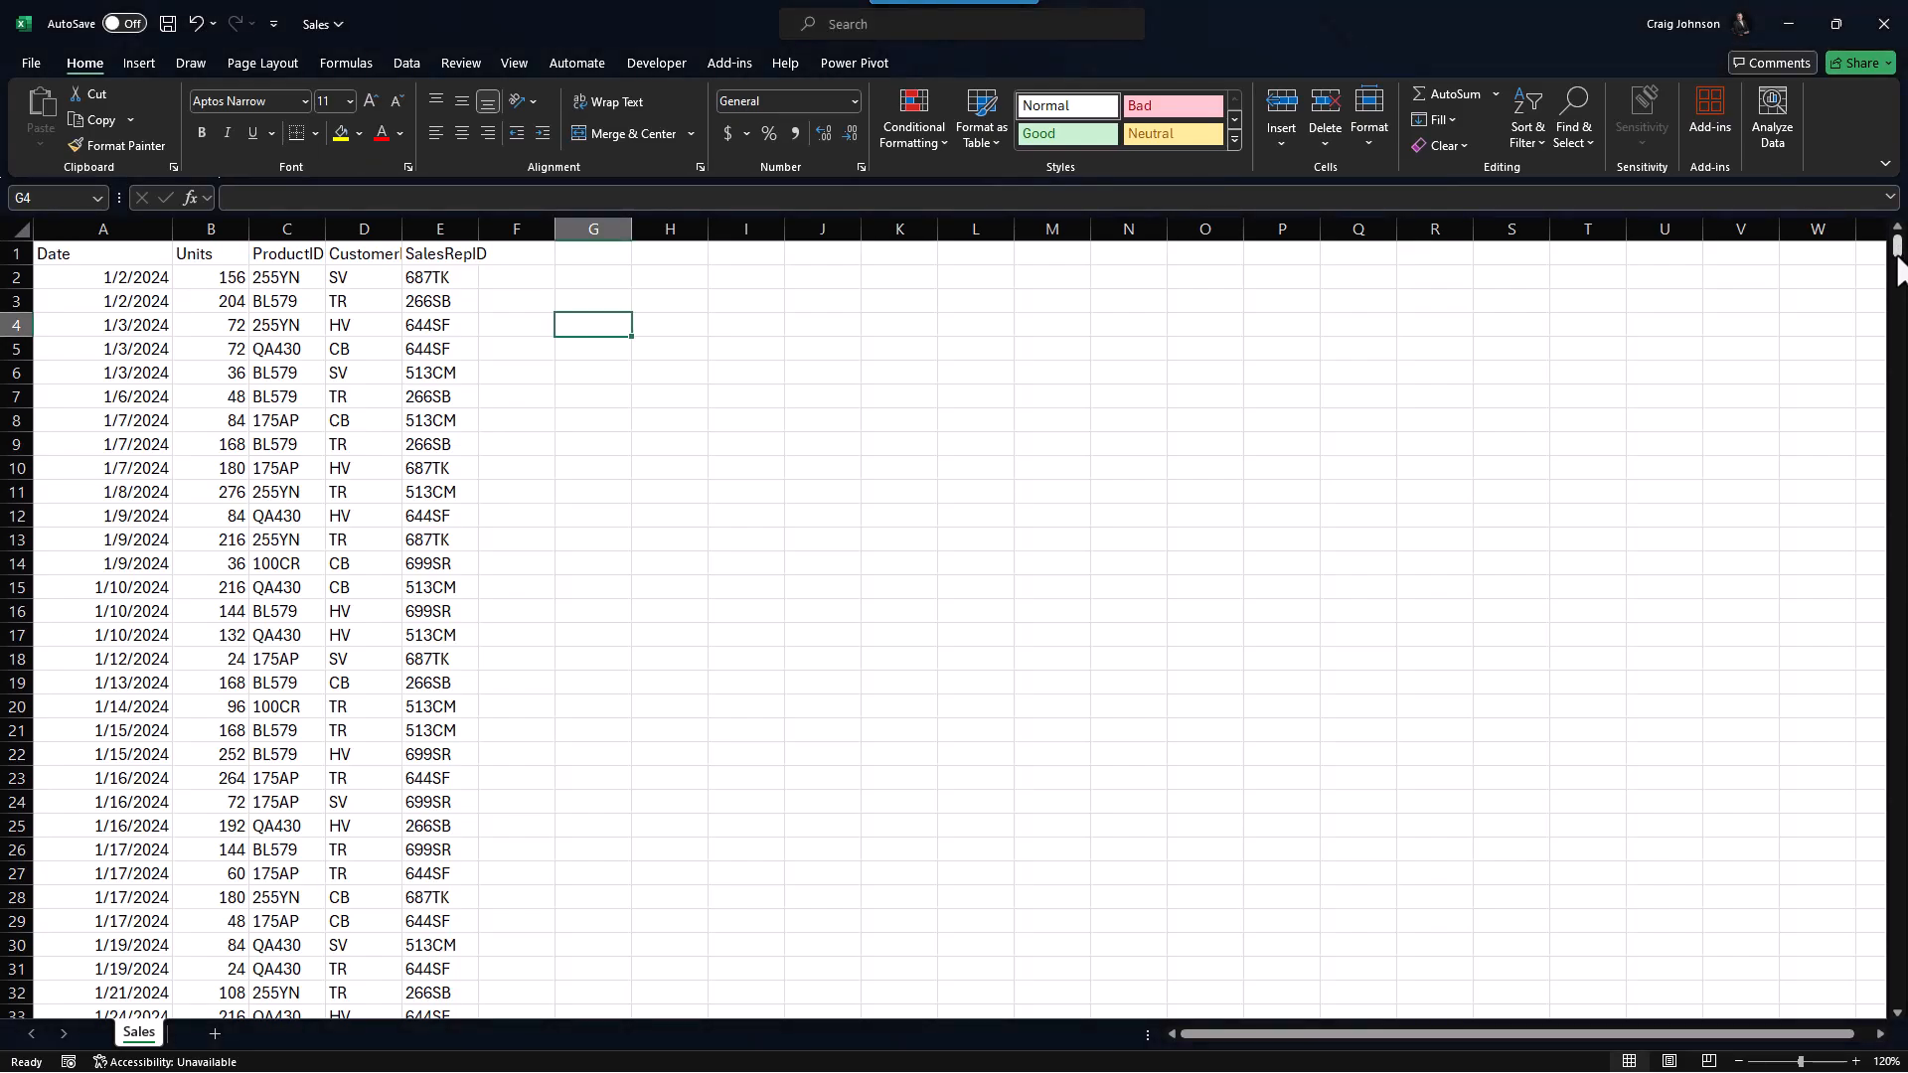
left_click(1038, 440)
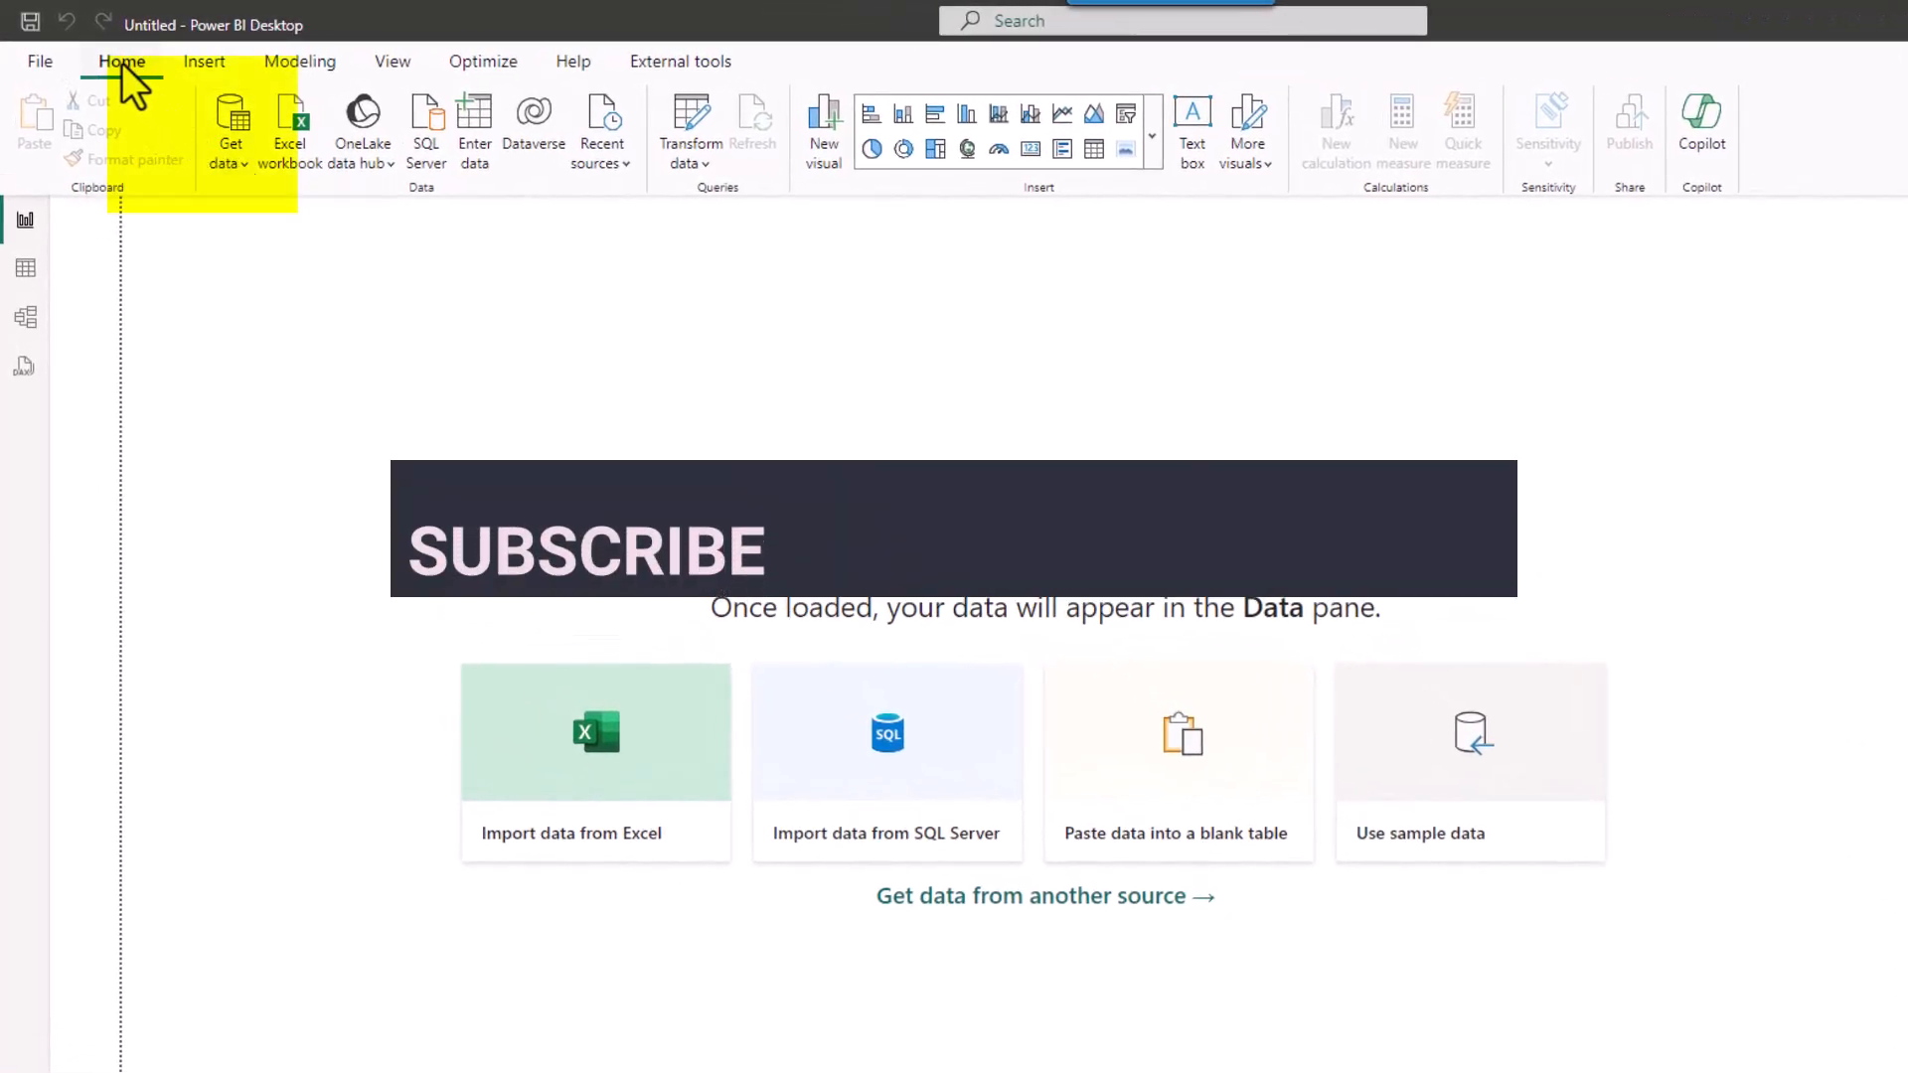
In Power BI Desktop, connect to the CustomerData Excel workbook in the First Data Model folder.
left_click(288, 145)
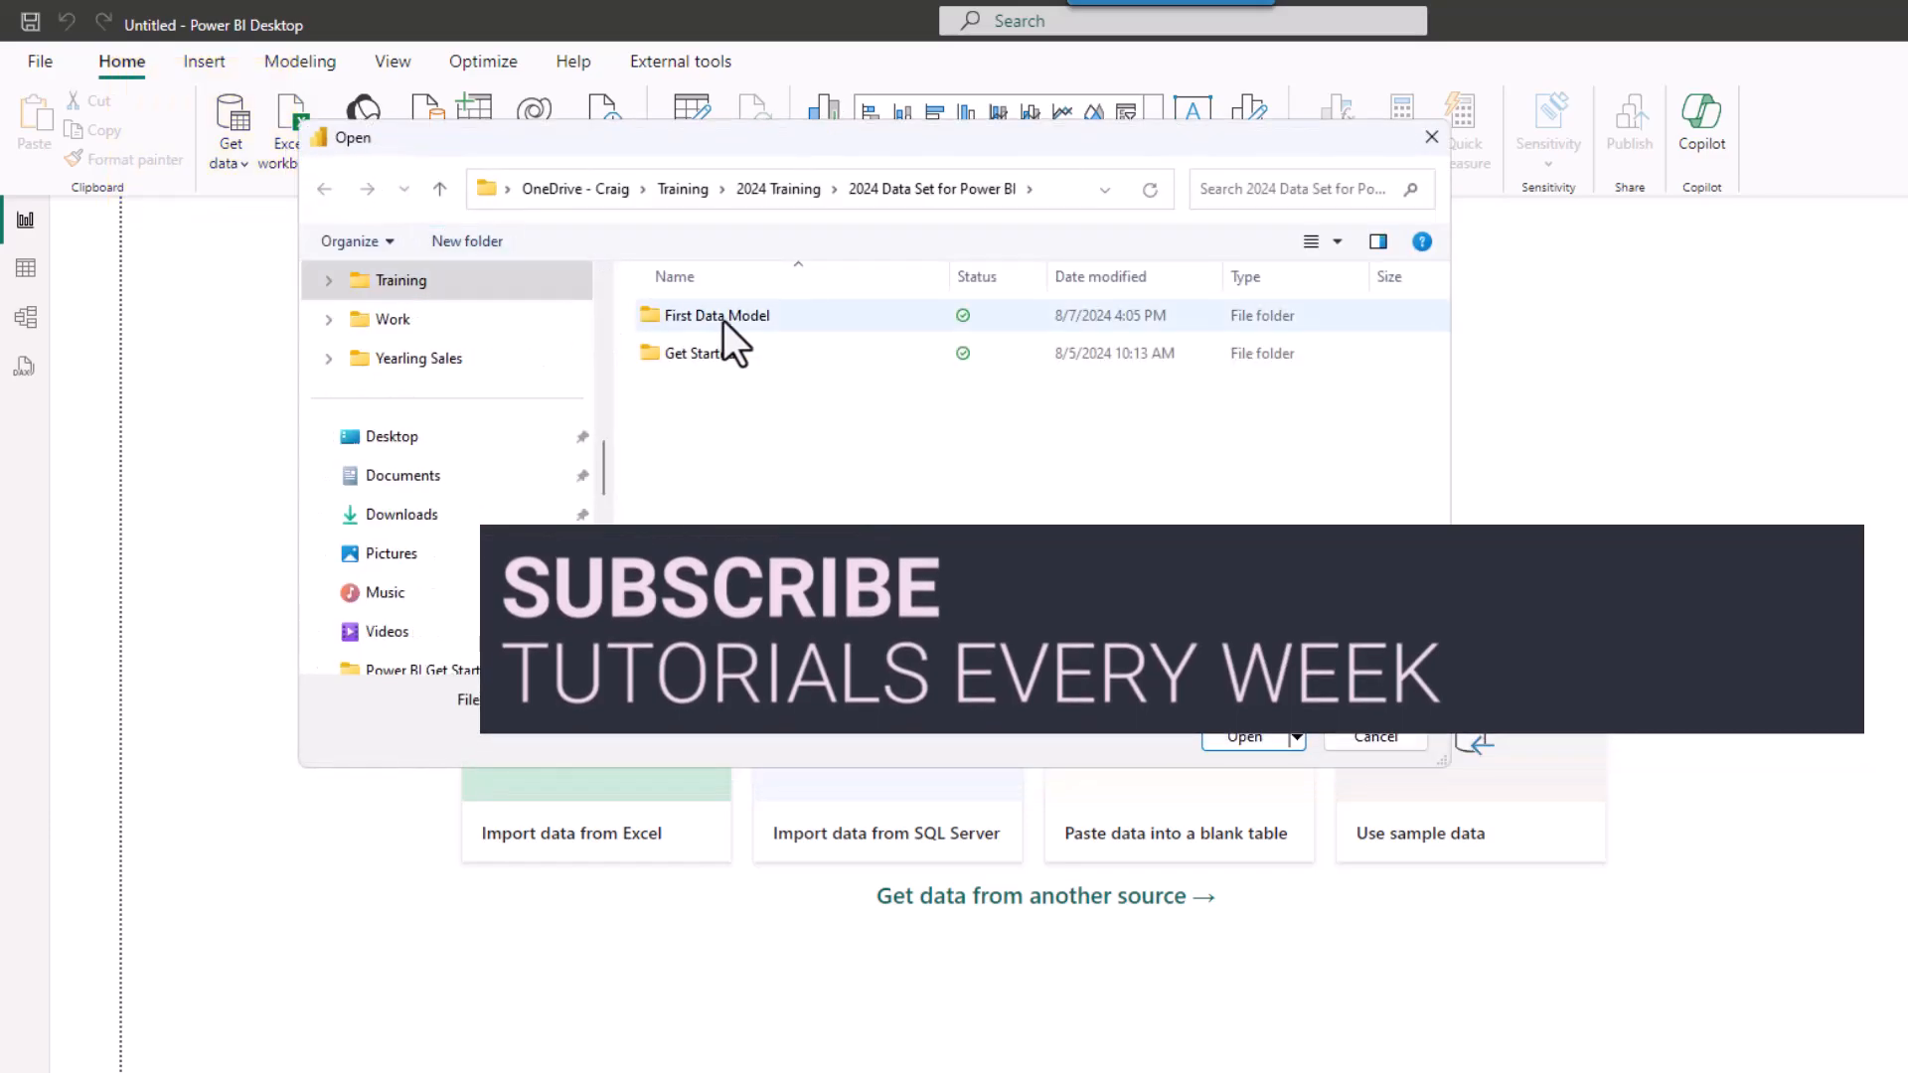
double_click(696, 318)
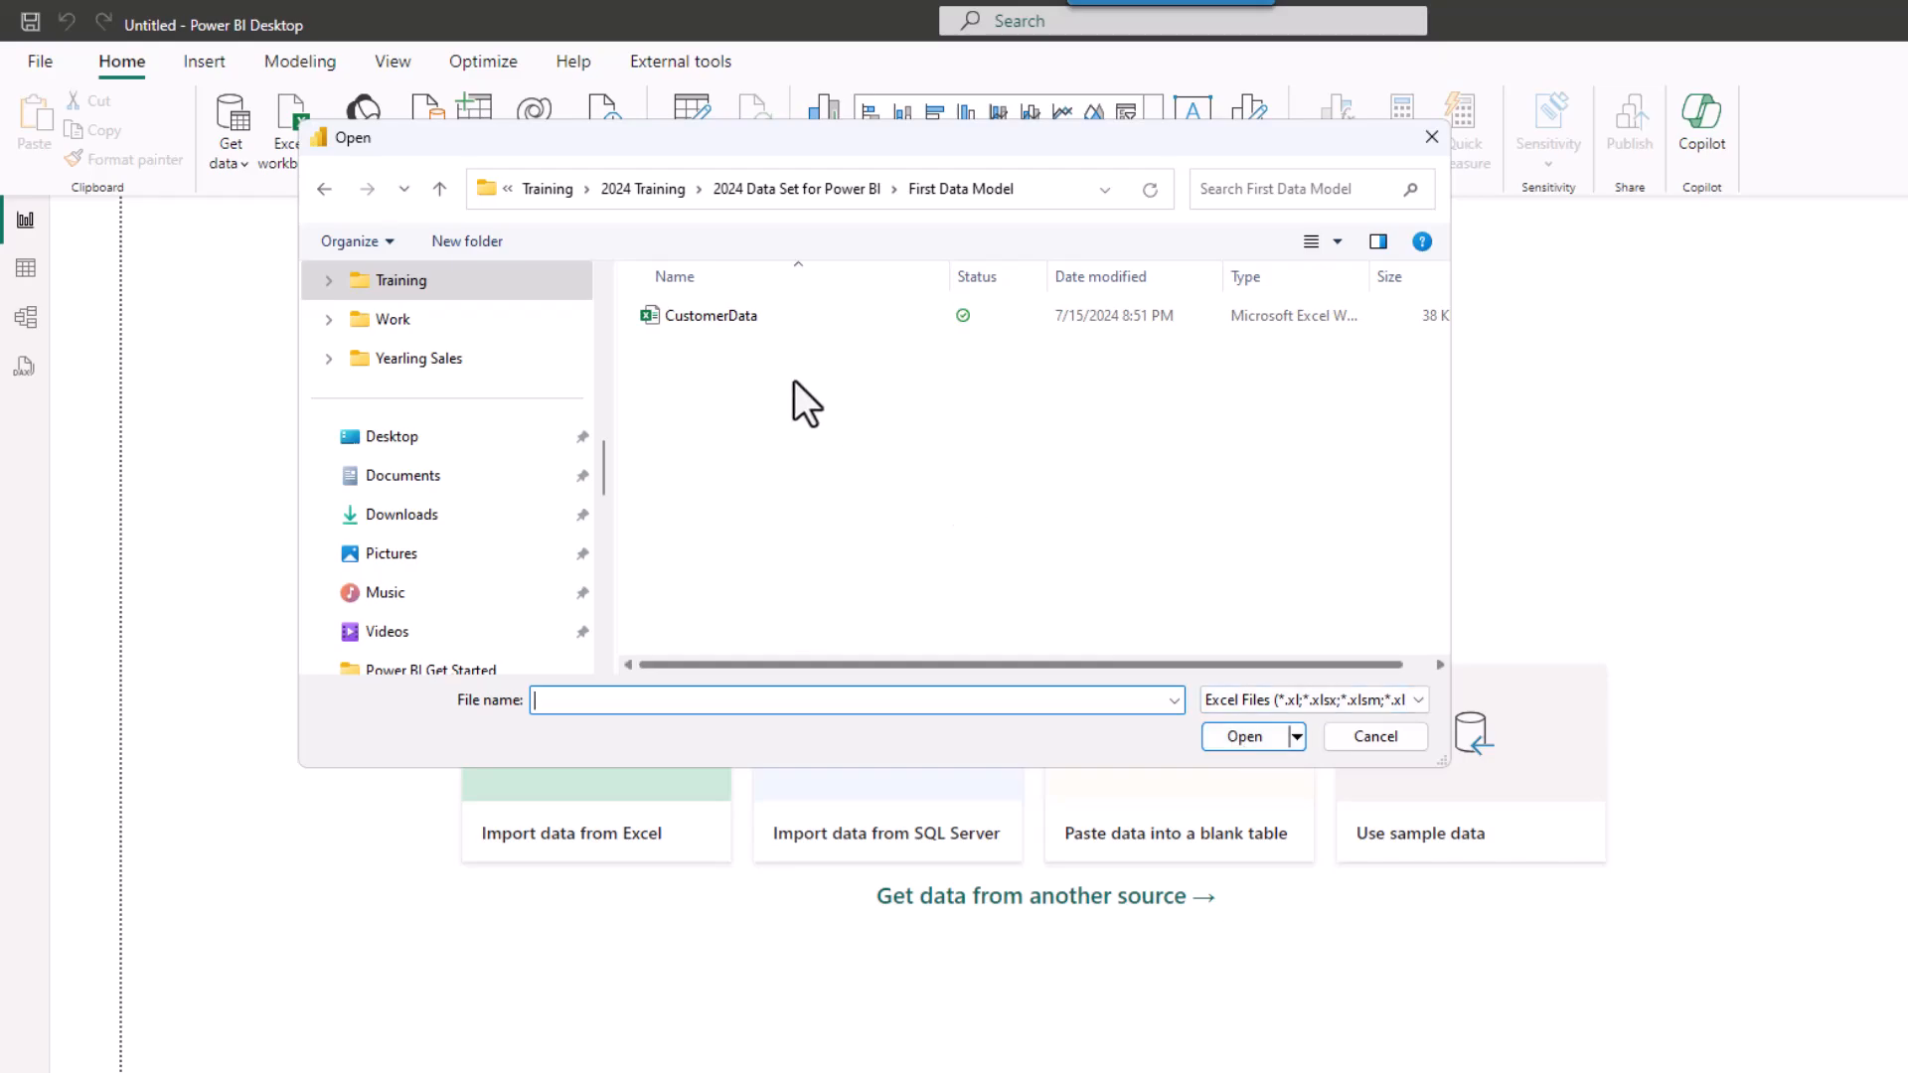
left_click(696, 314)
left_click(1243, 738)
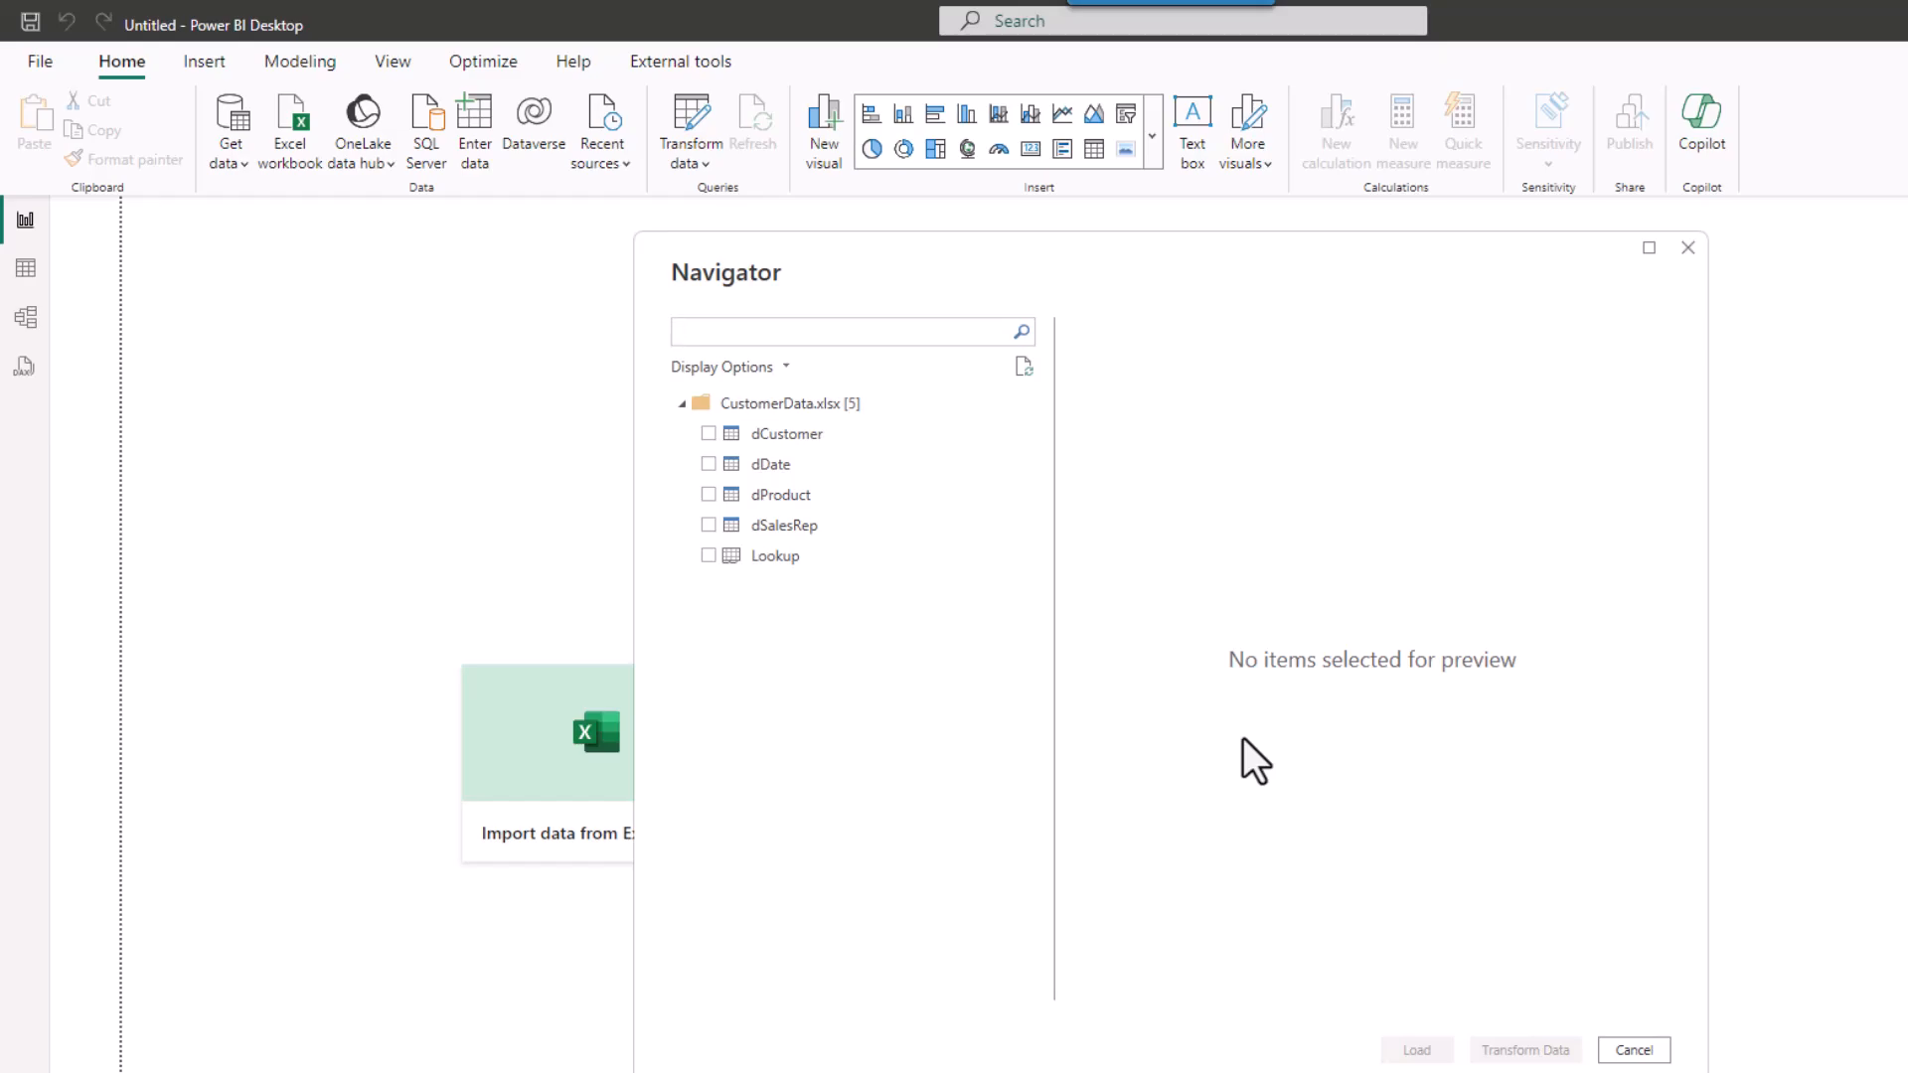
Choose the dCustomer, dDate, dProduct and dSalesRep tables and bring them into the Power Query Editor for transformation.
left_click(708, 433)
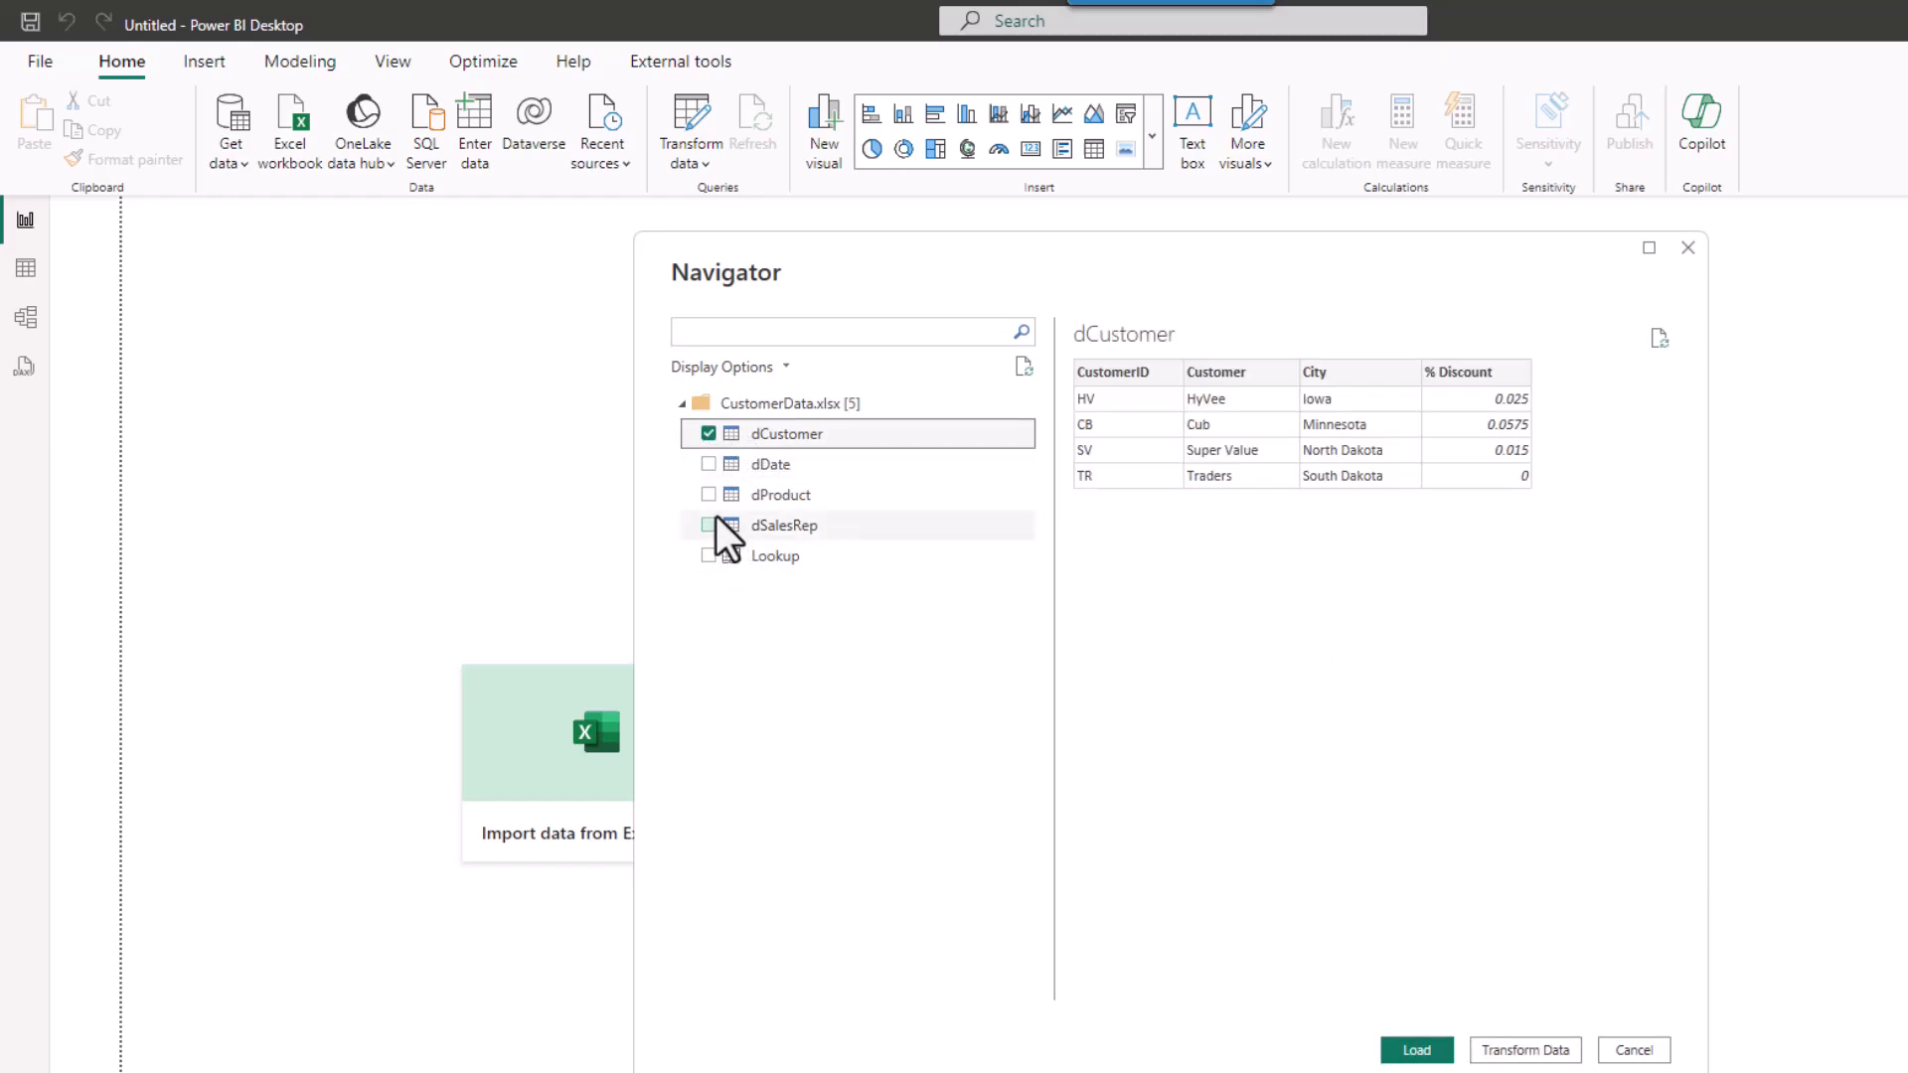
left_click(708, 464)
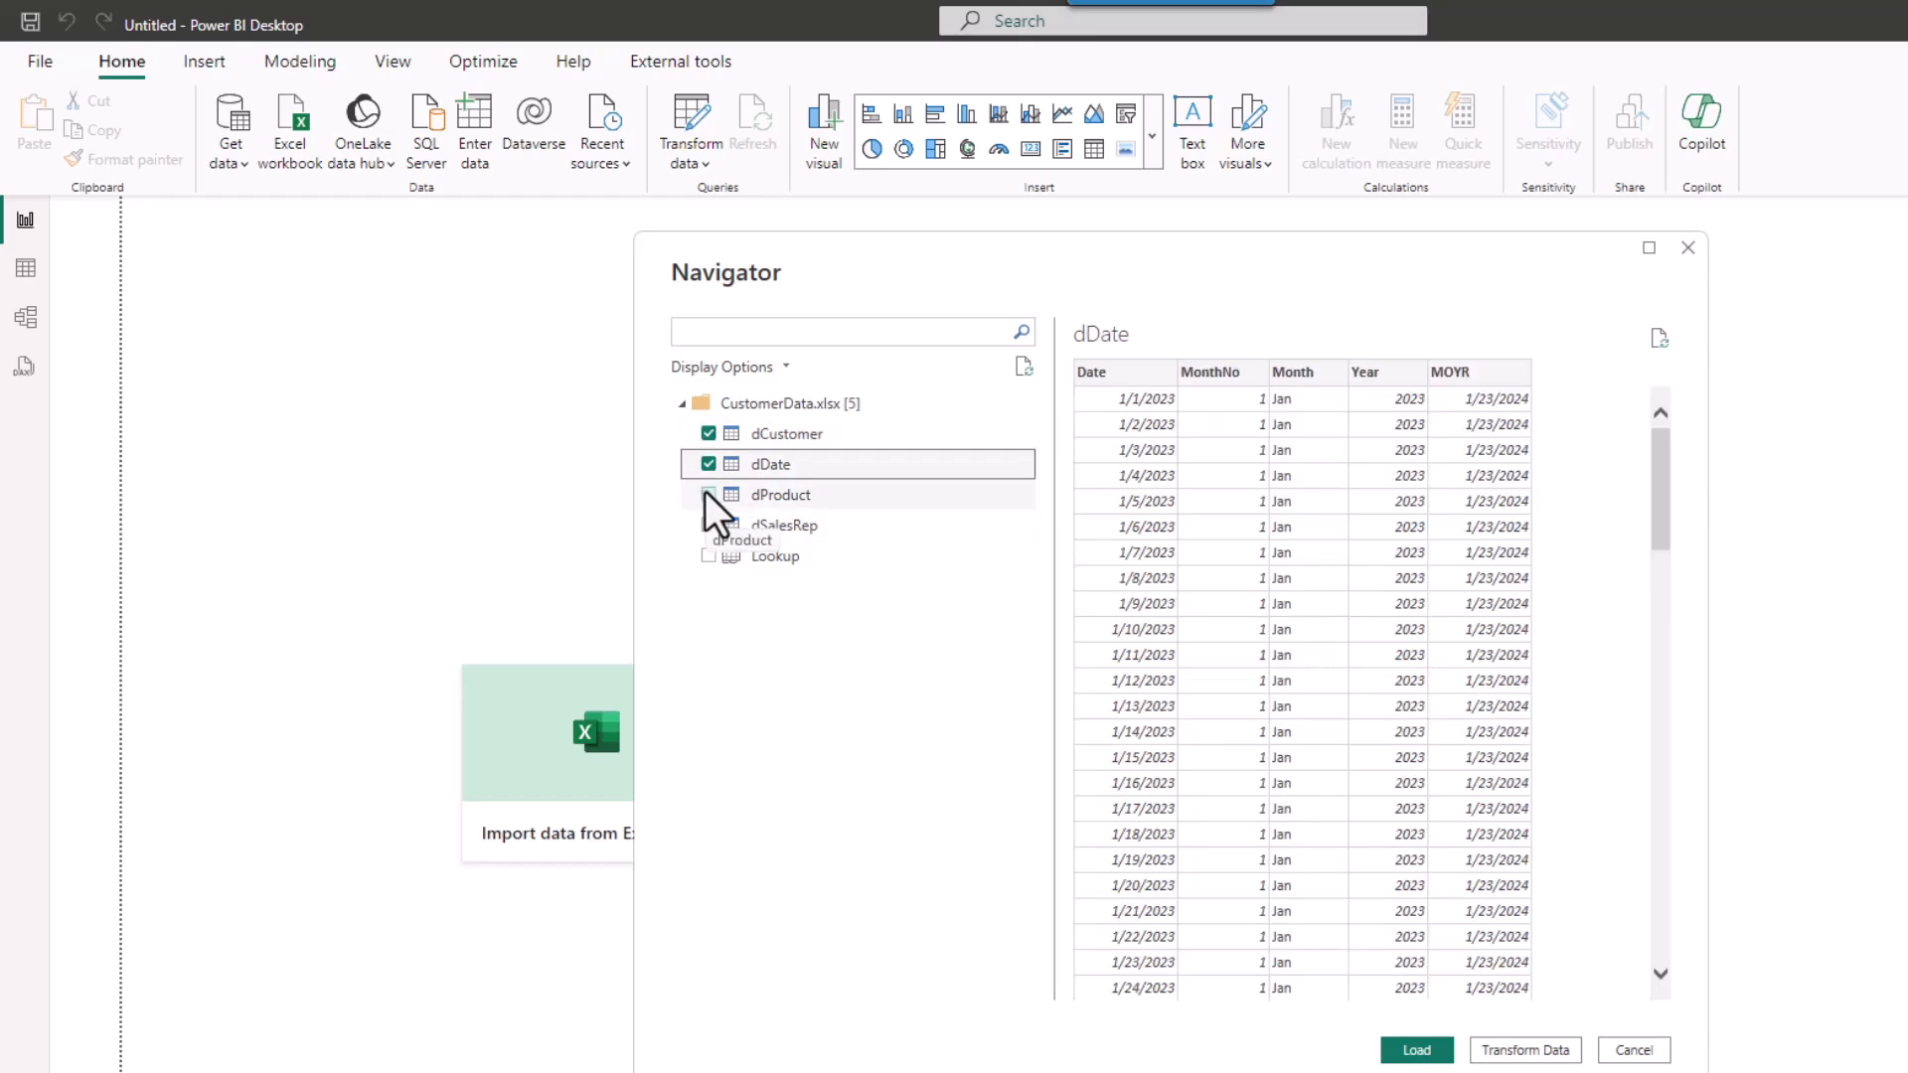
left_click(708, 494)
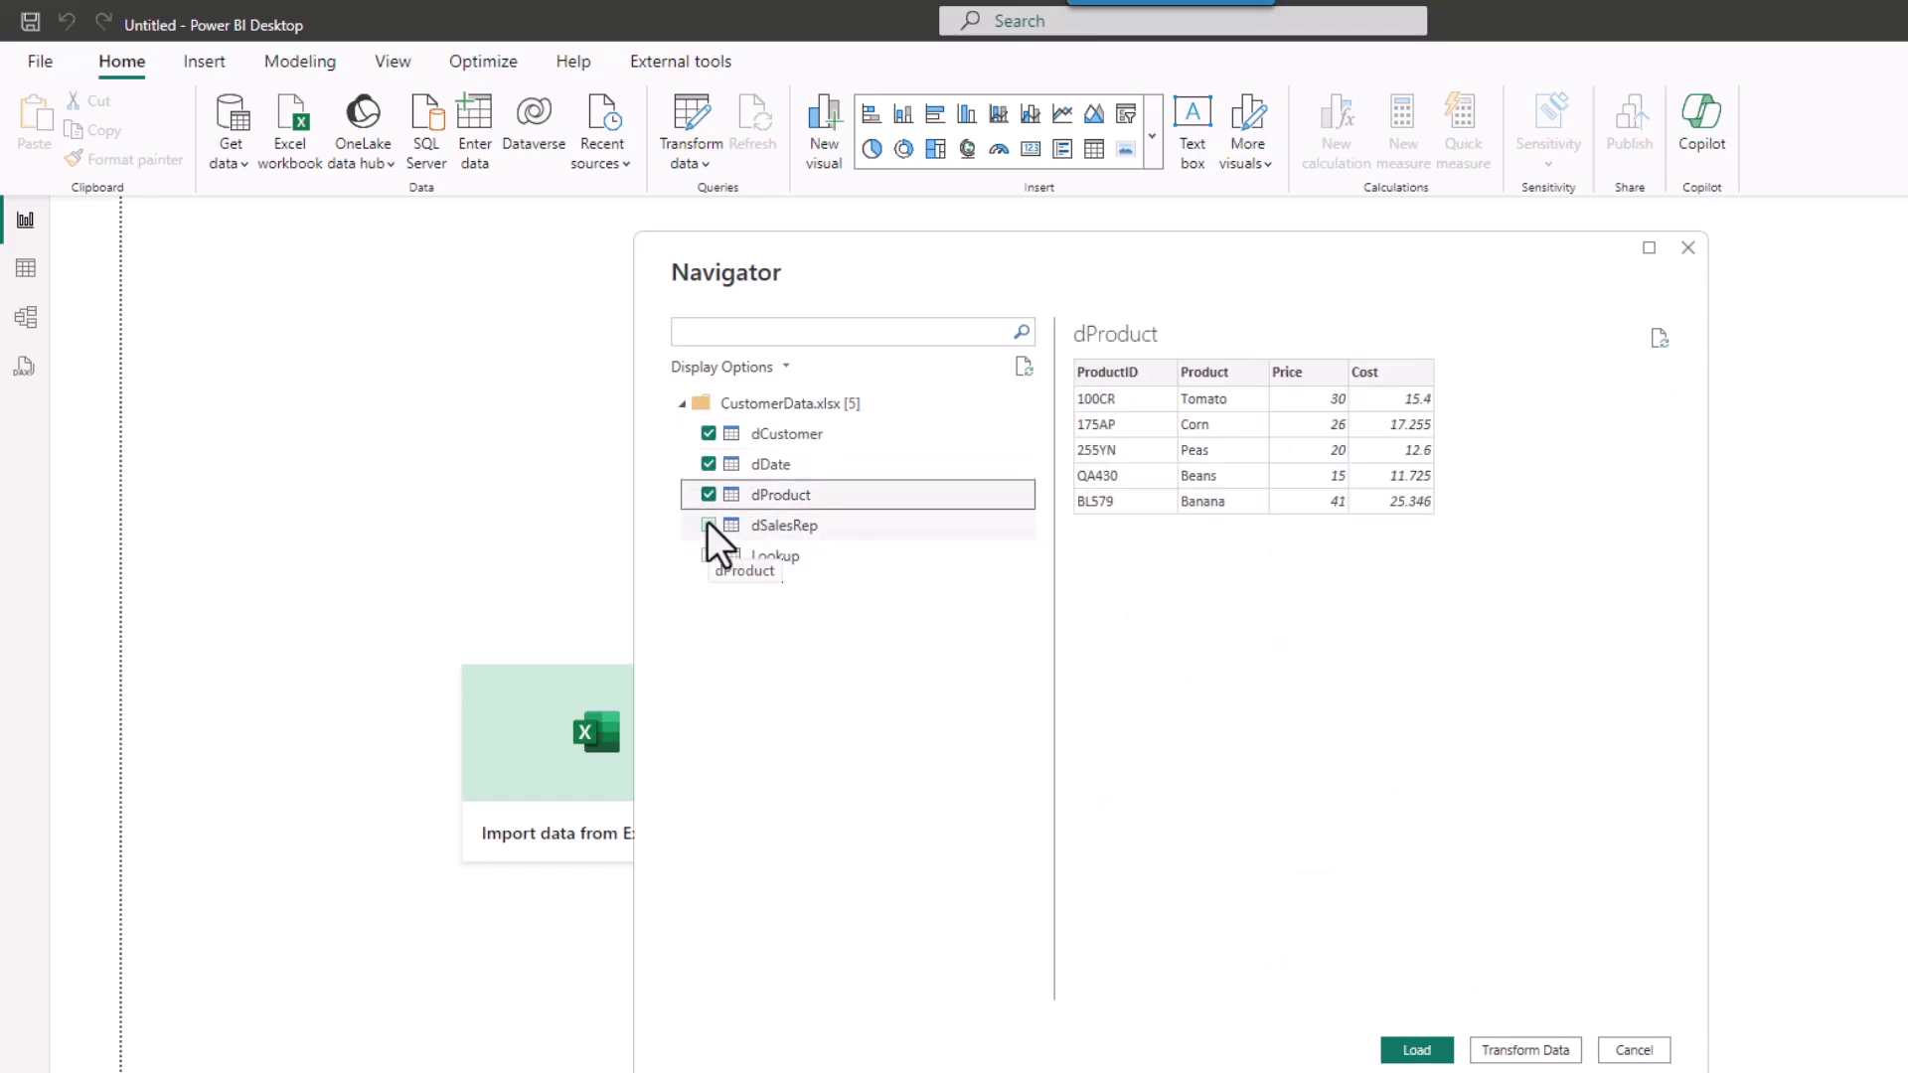
left_click(708, 525)
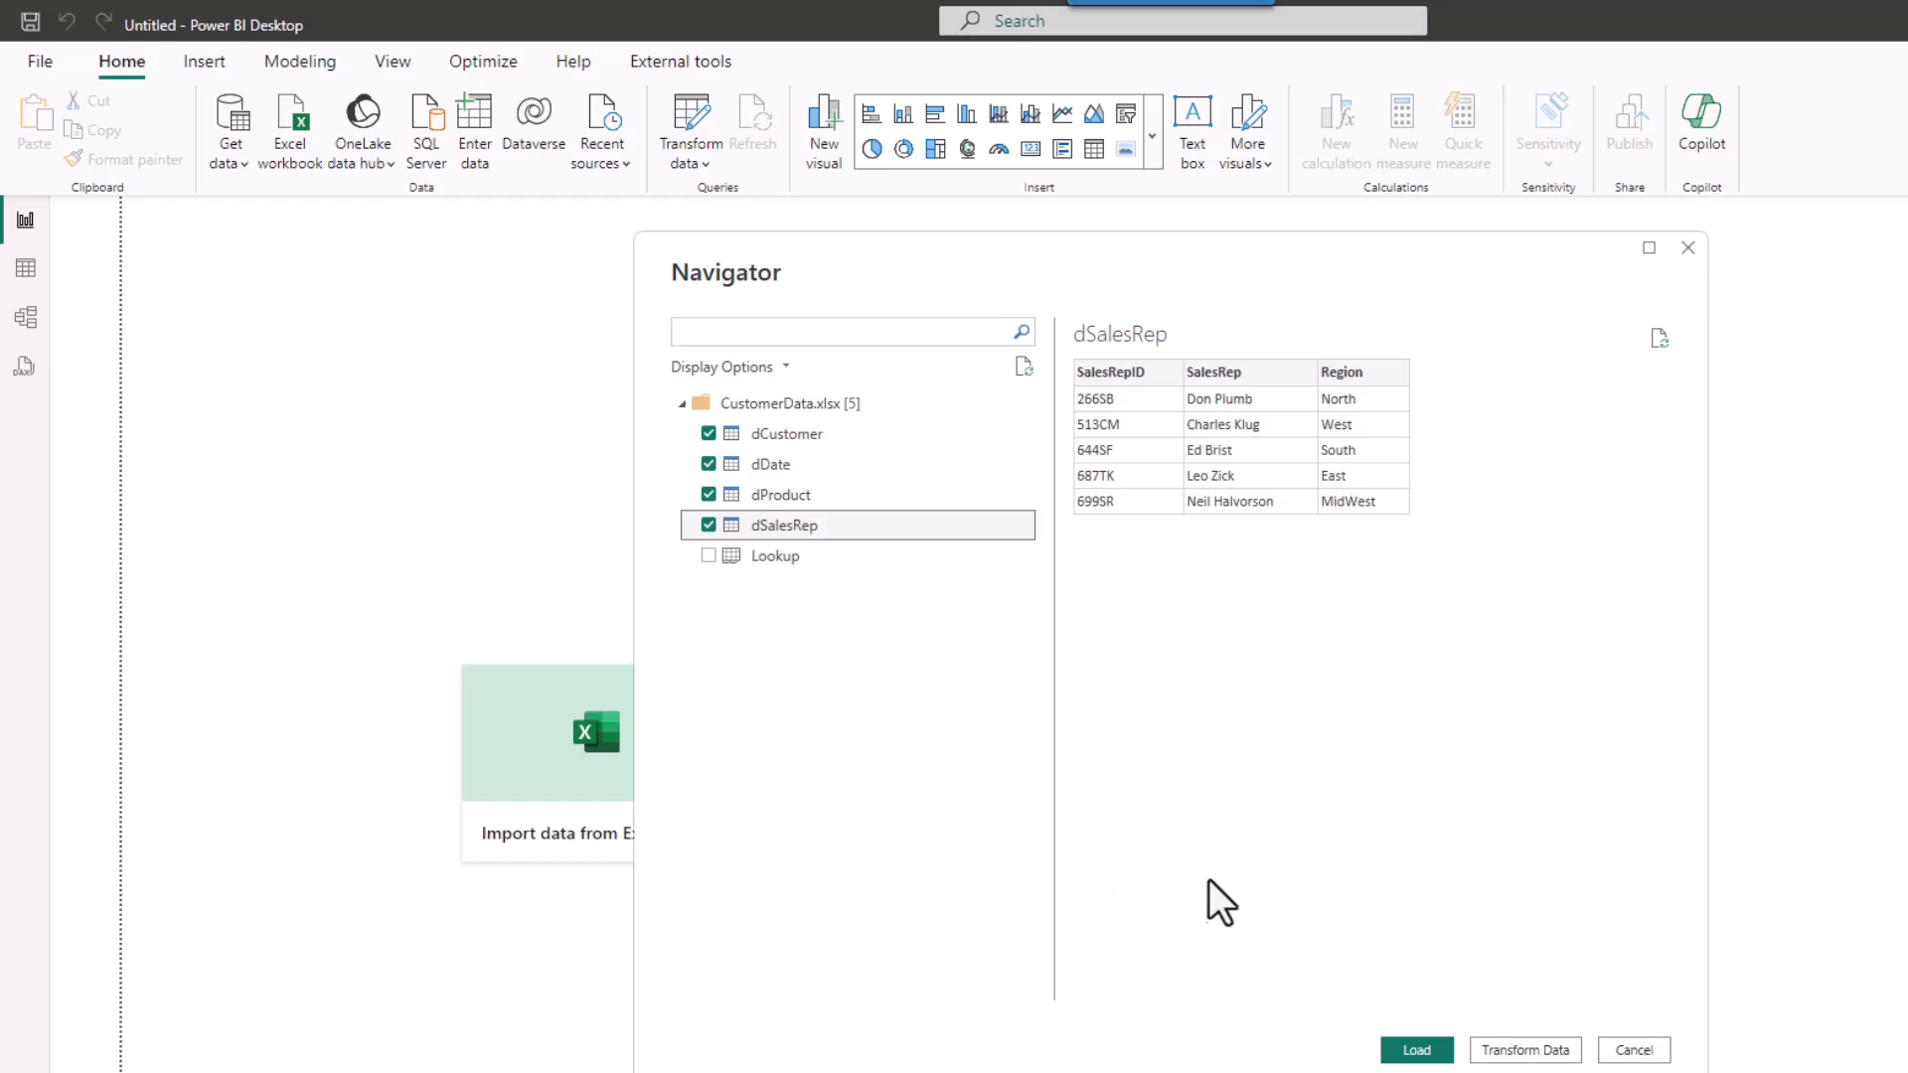
left_click(1530, 1052)
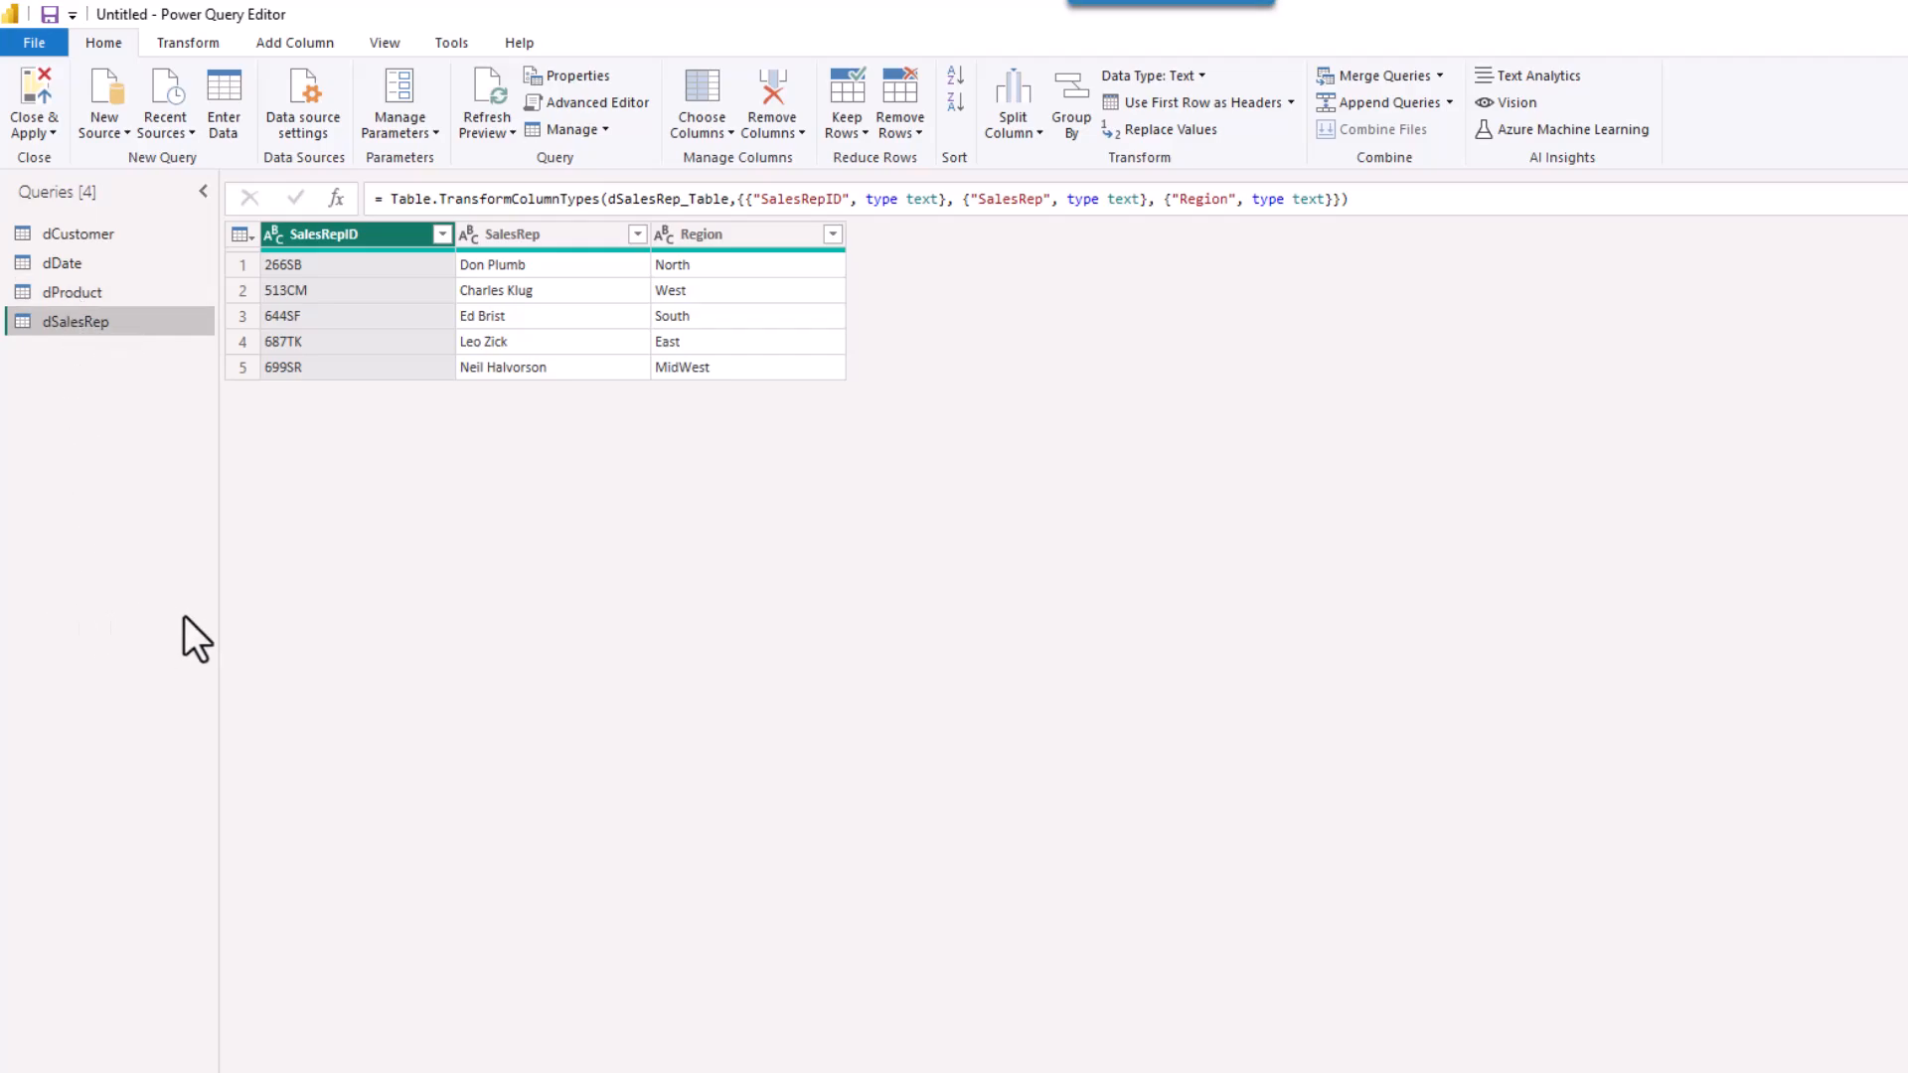
Add the Sales CSV file from the First Data Model folder as a new source query, keeping the default import settings.
left_click(105, 130)
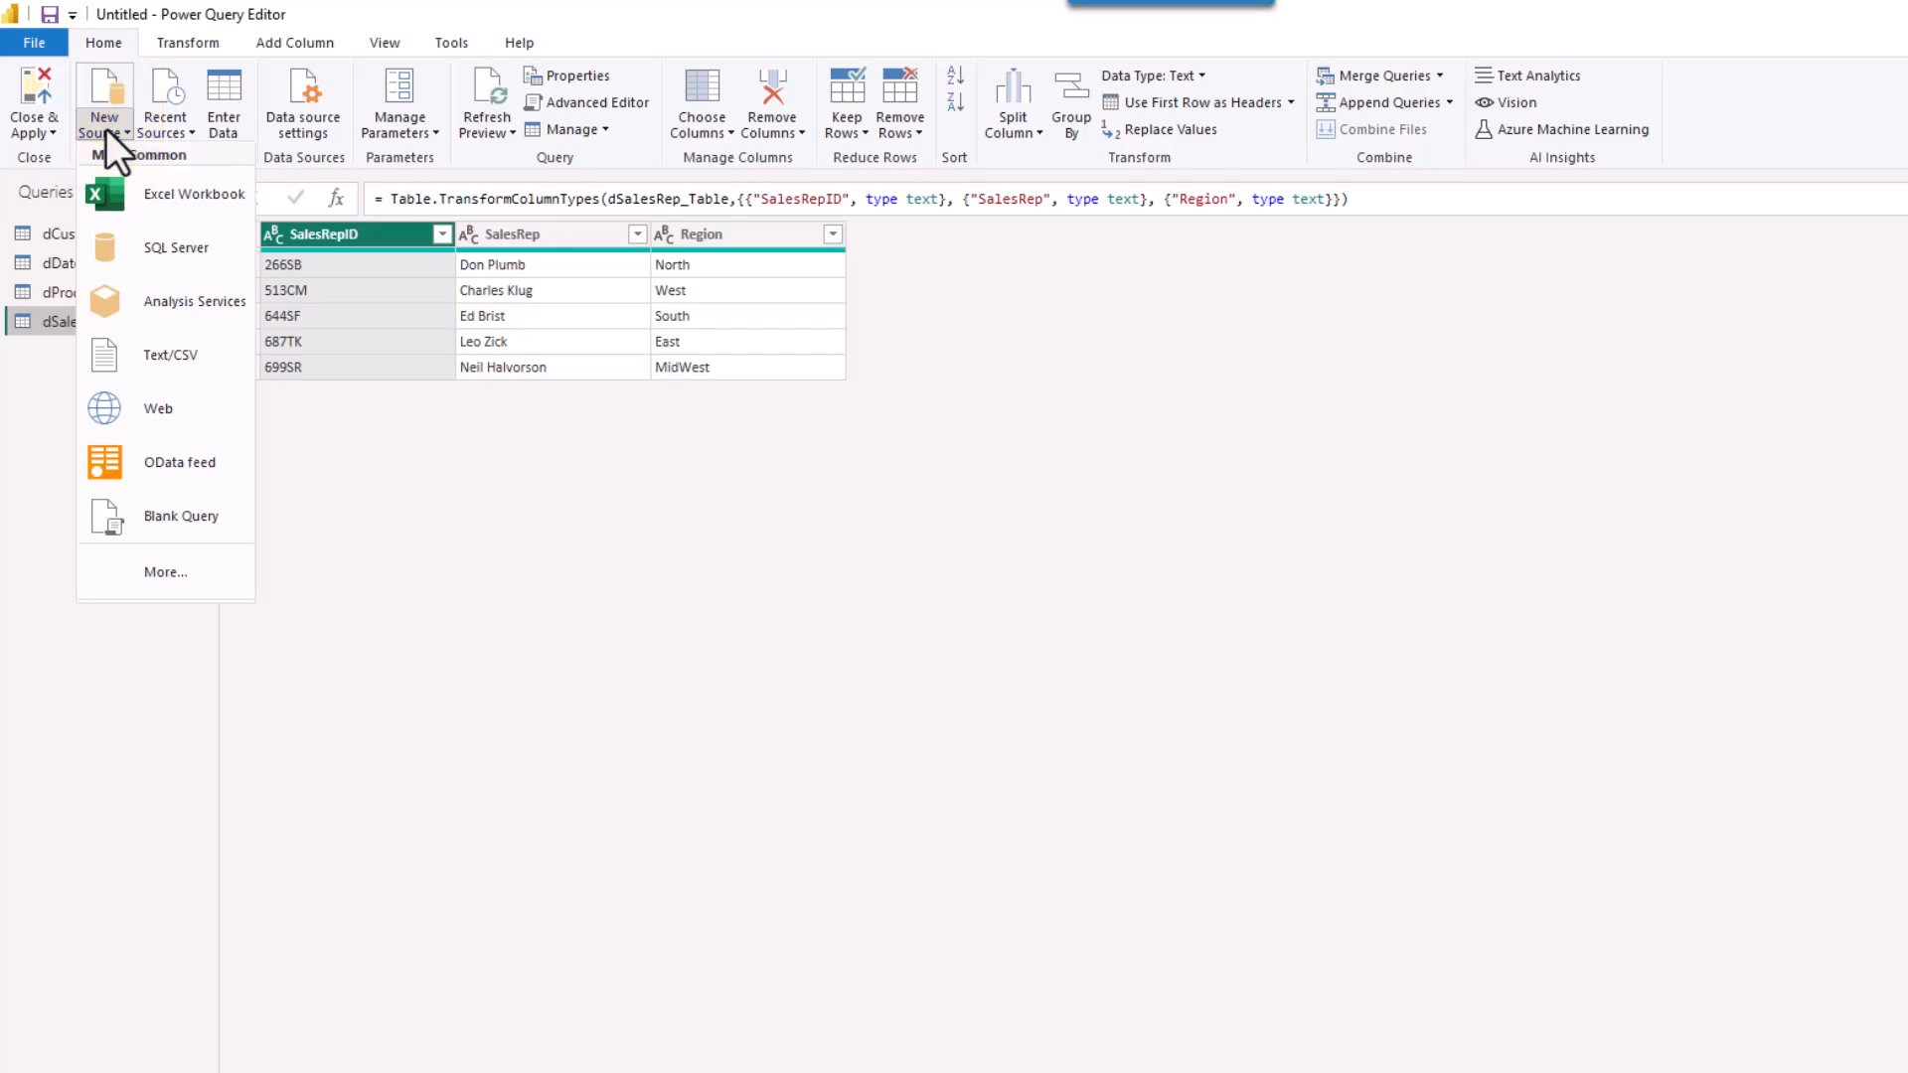
left_click(145, 348)
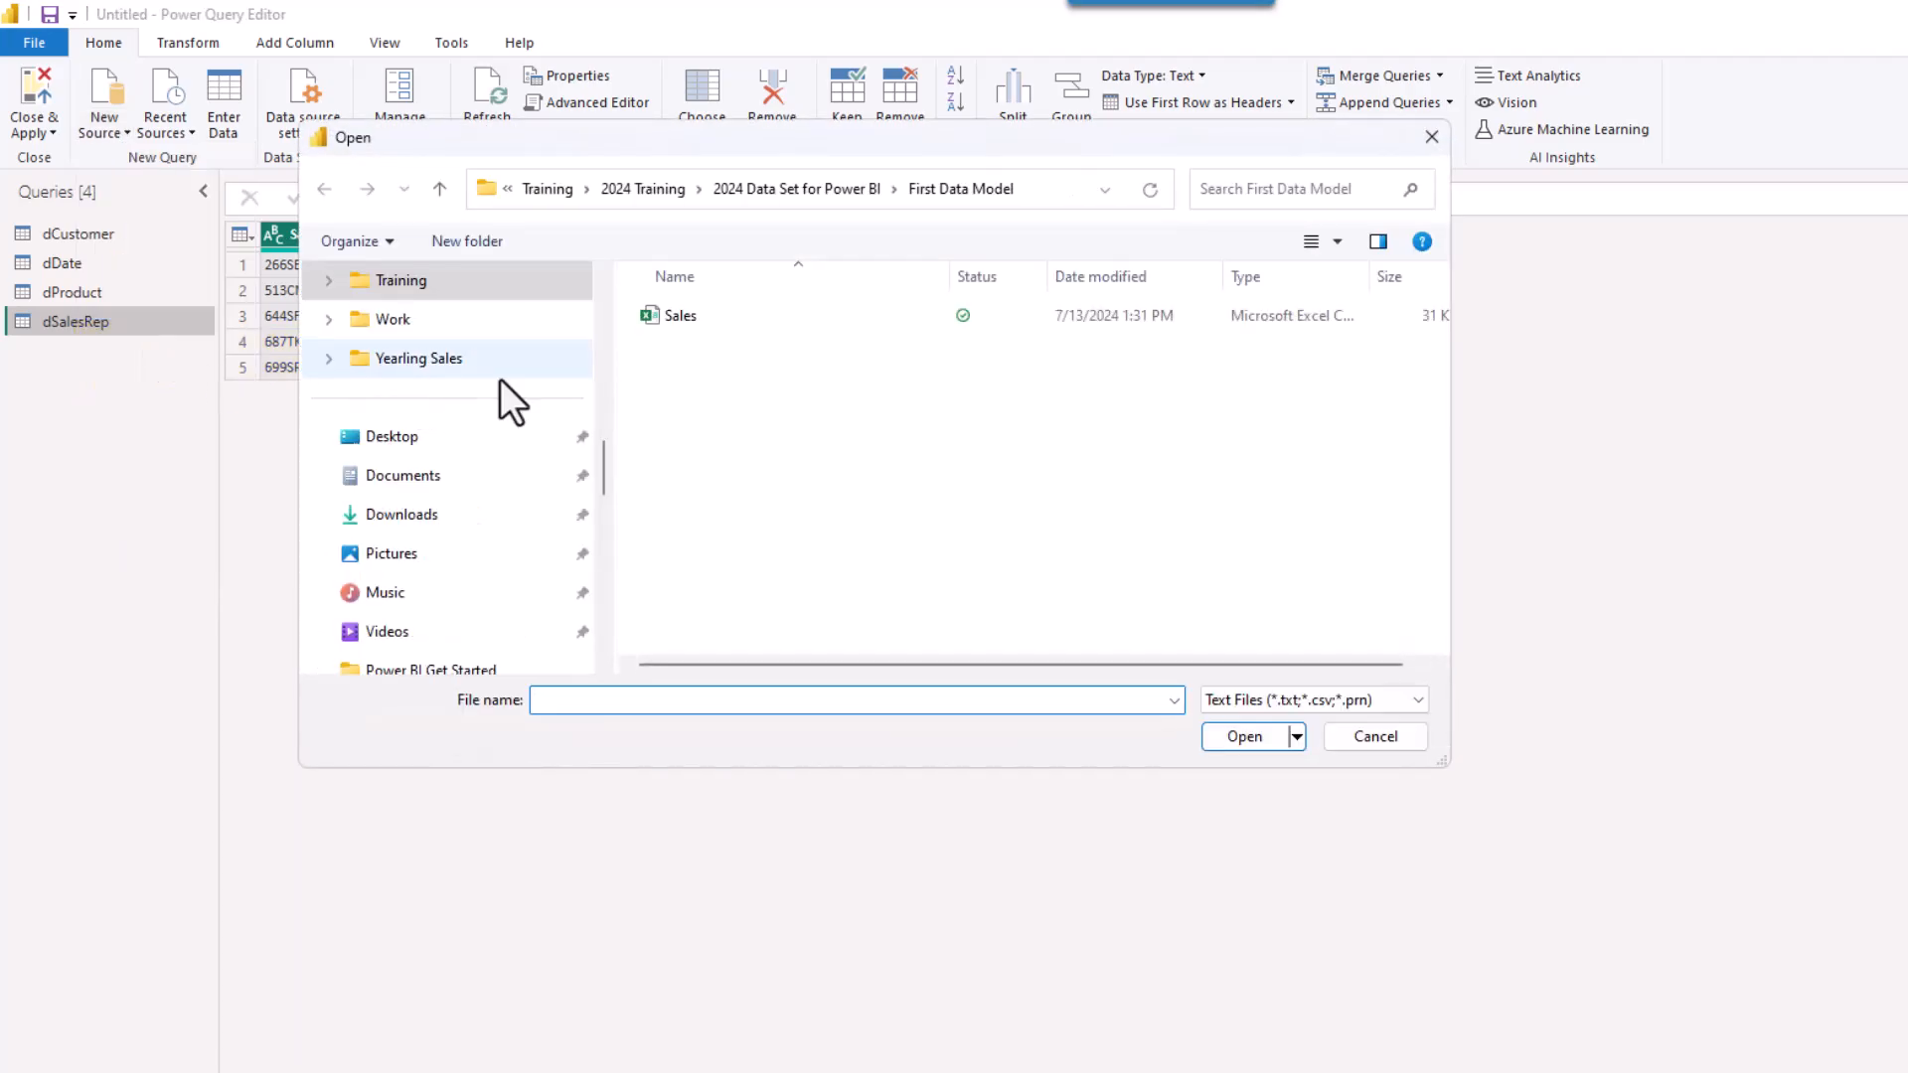
left_click(688, 318)
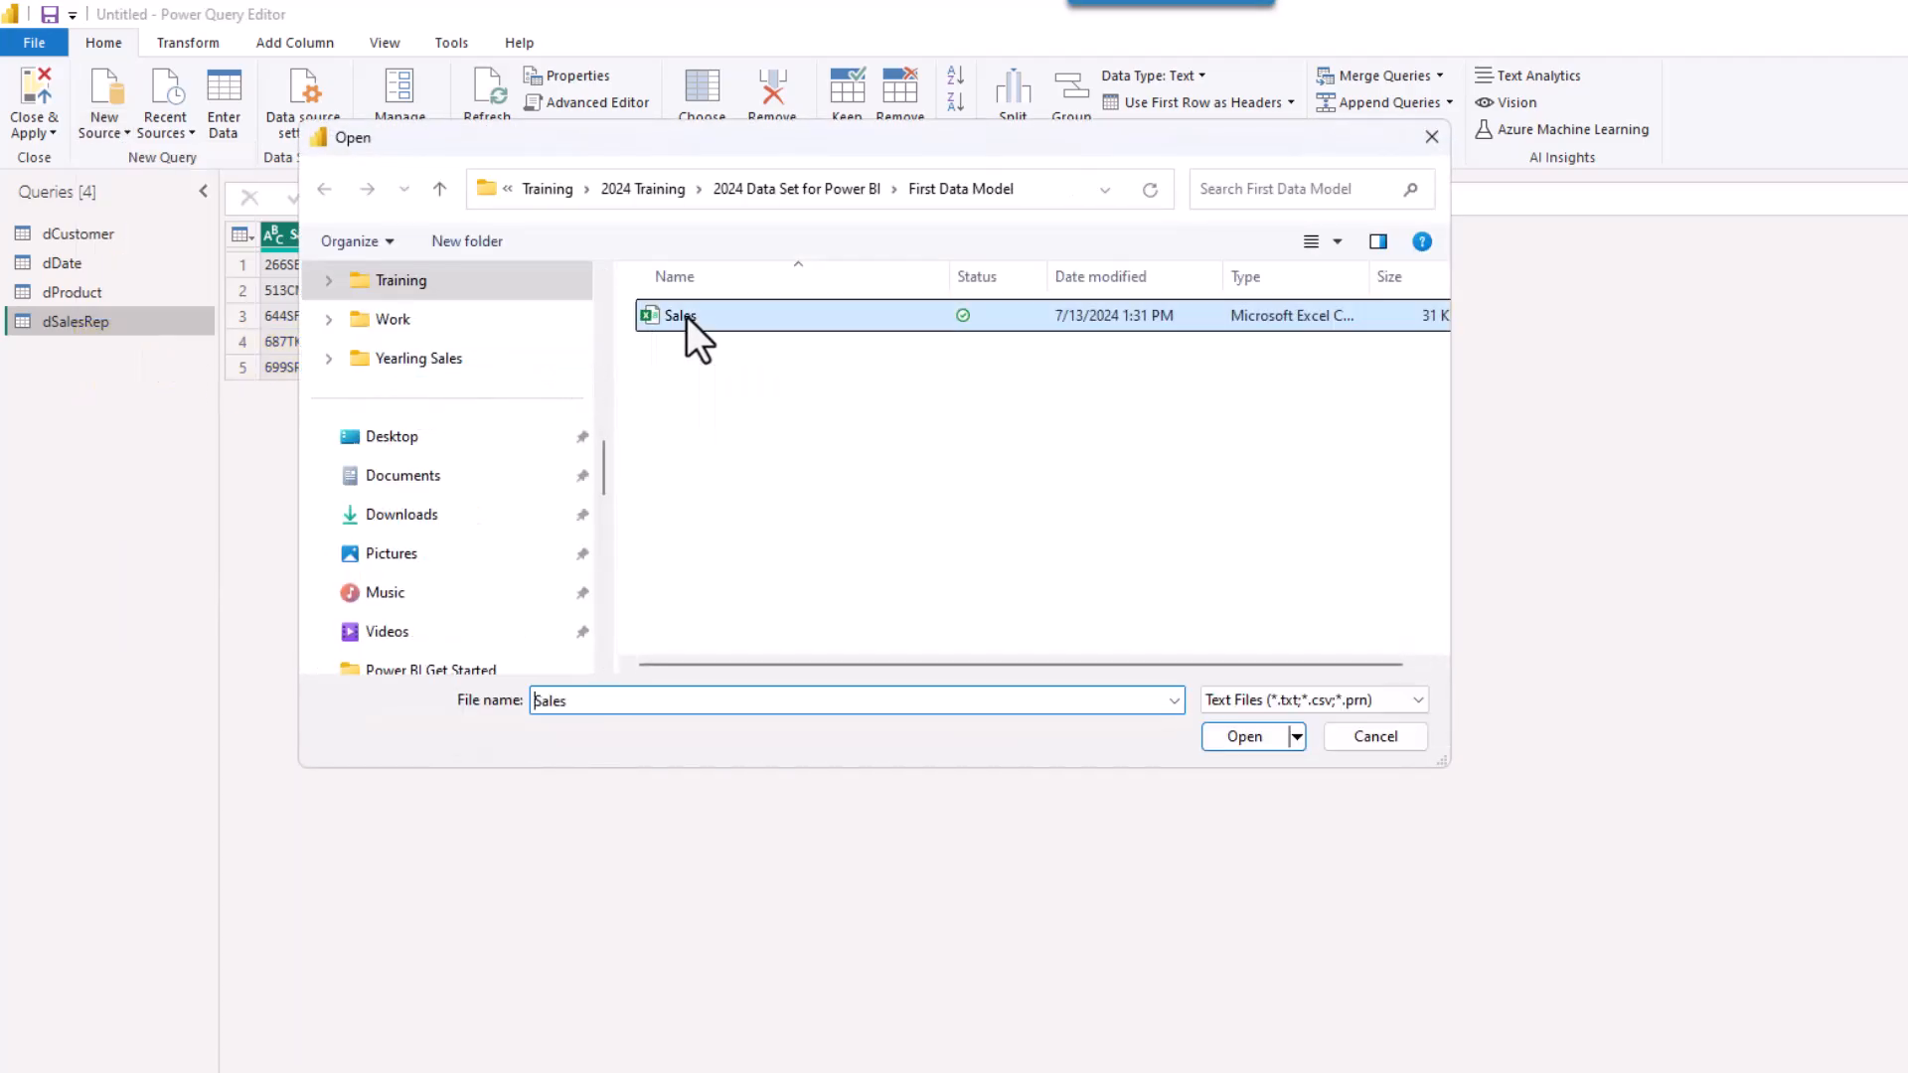
left_click(1232, 742)
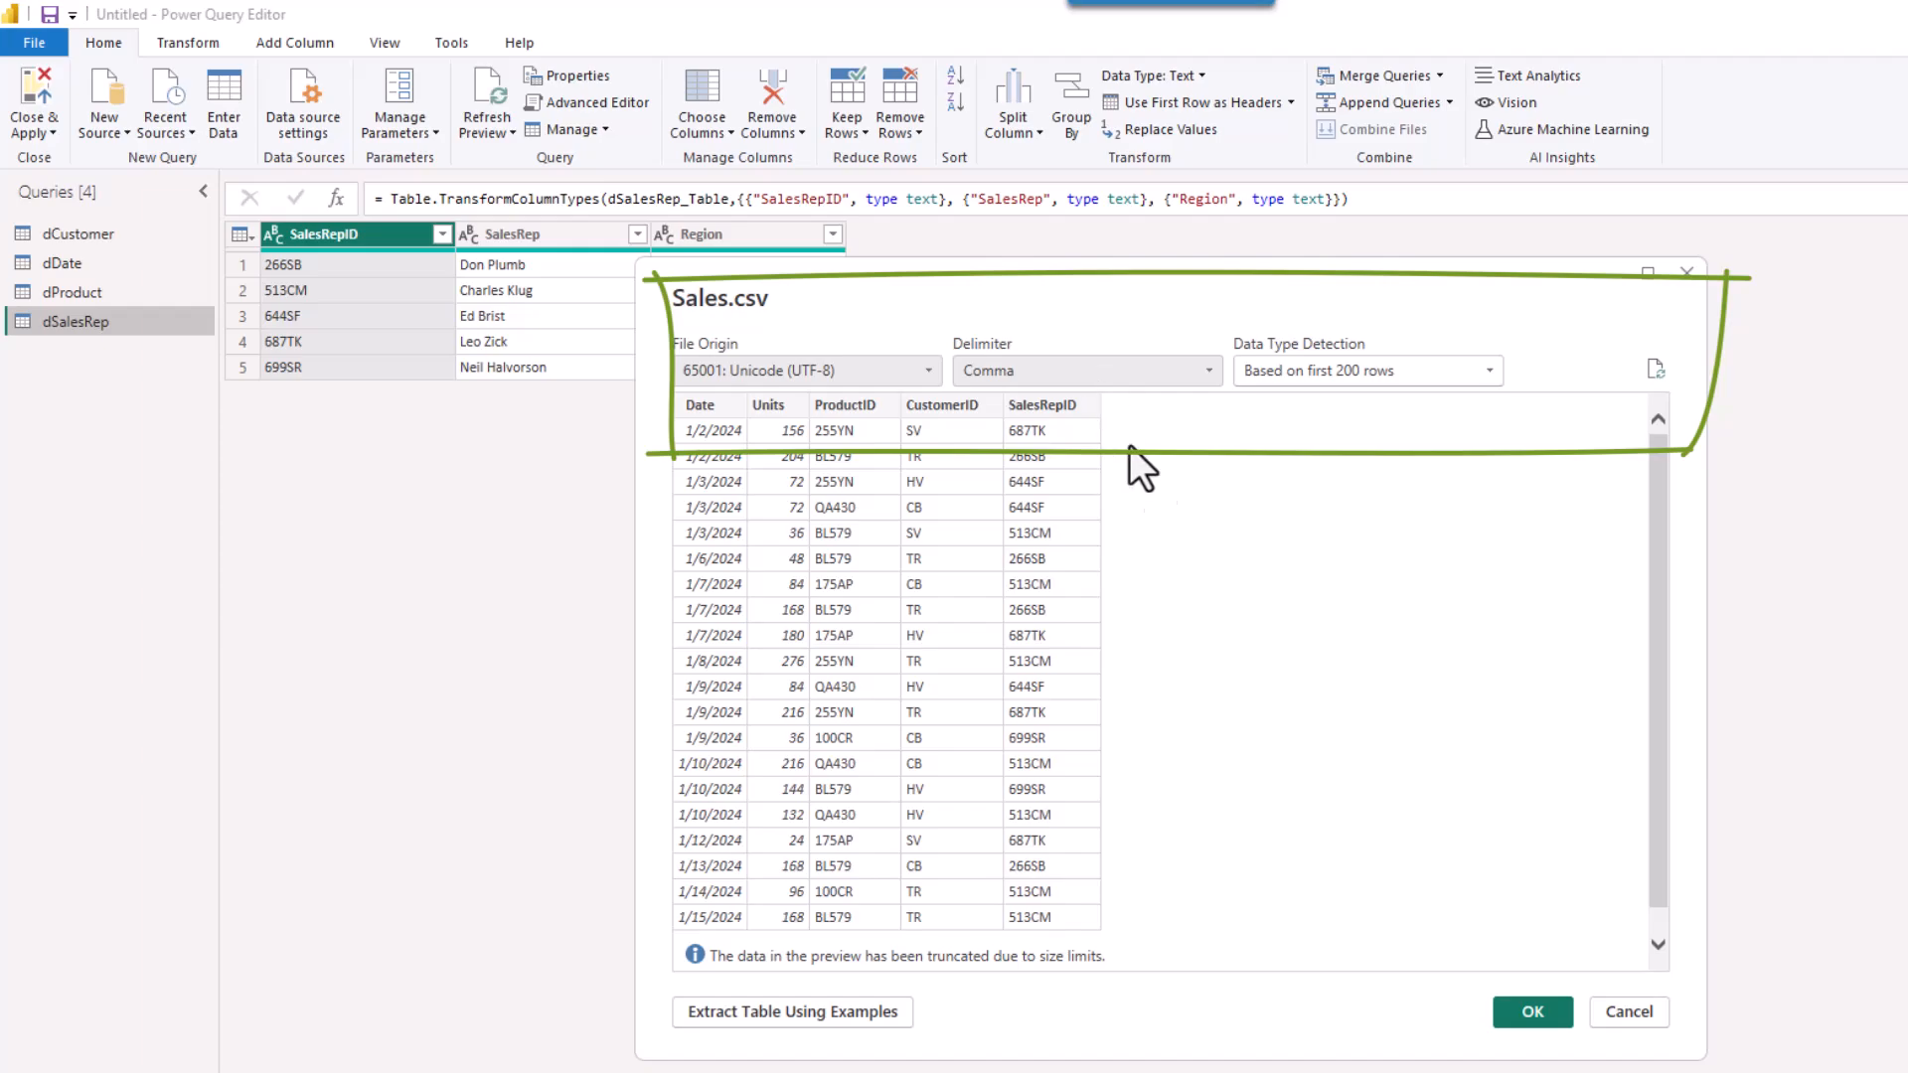
left_click(1526, 1012)
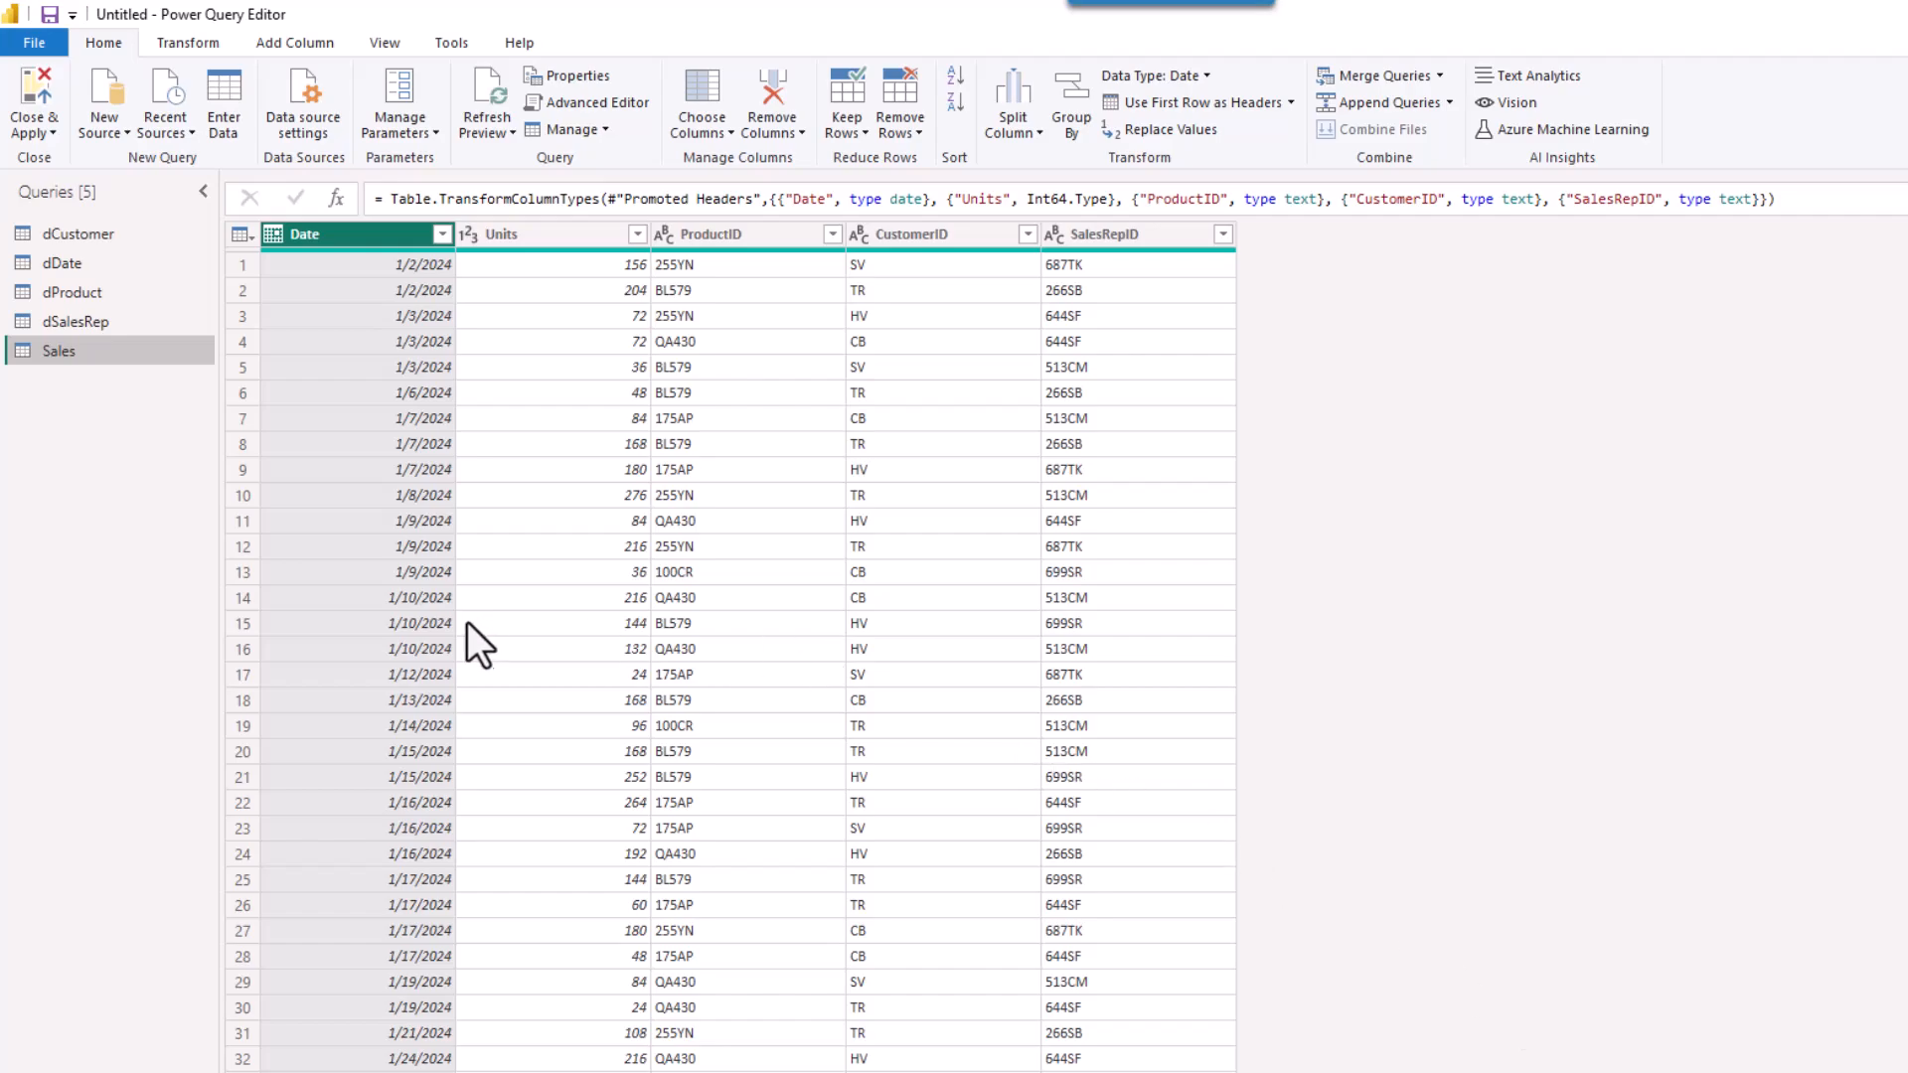
Close the Power Query Editor and apply the pending queries to load all tables into the report.
left_click(48, 133)
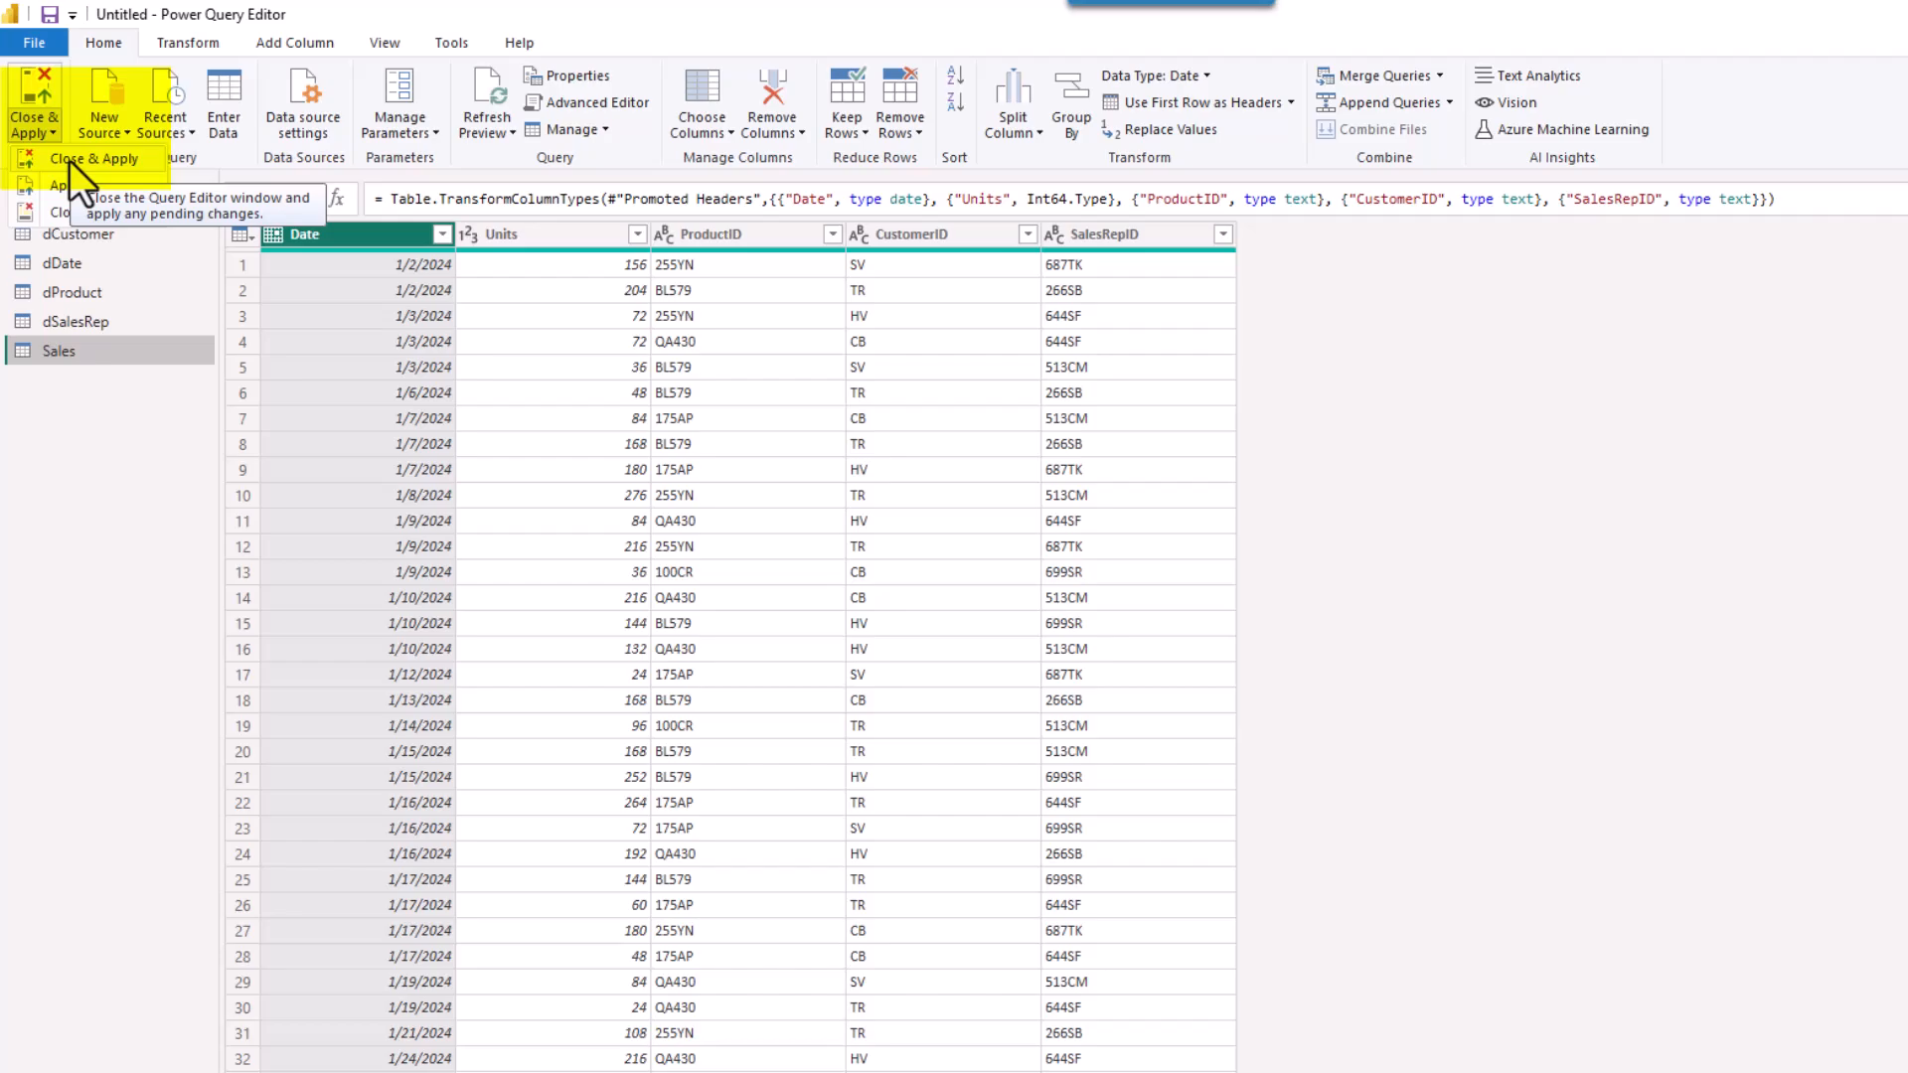
left_click(70, 161)
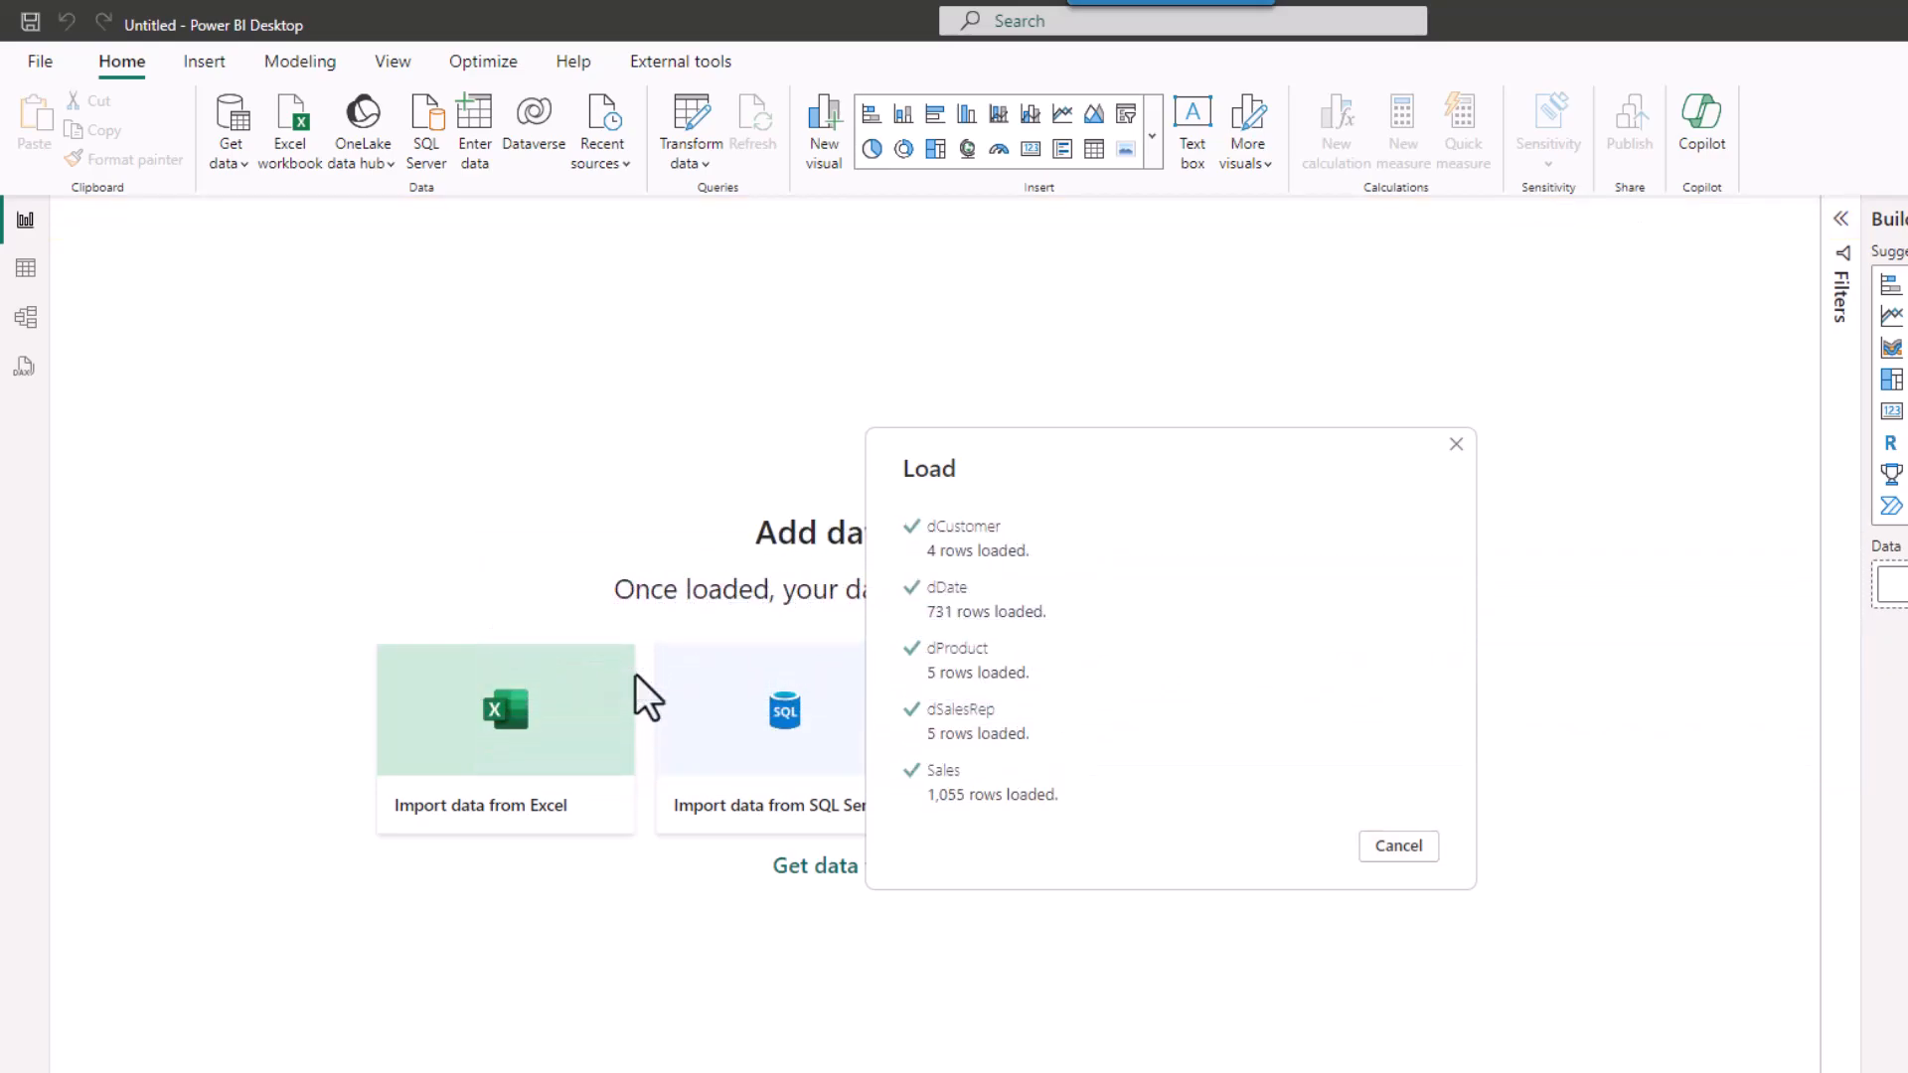
left_click(634, 676)
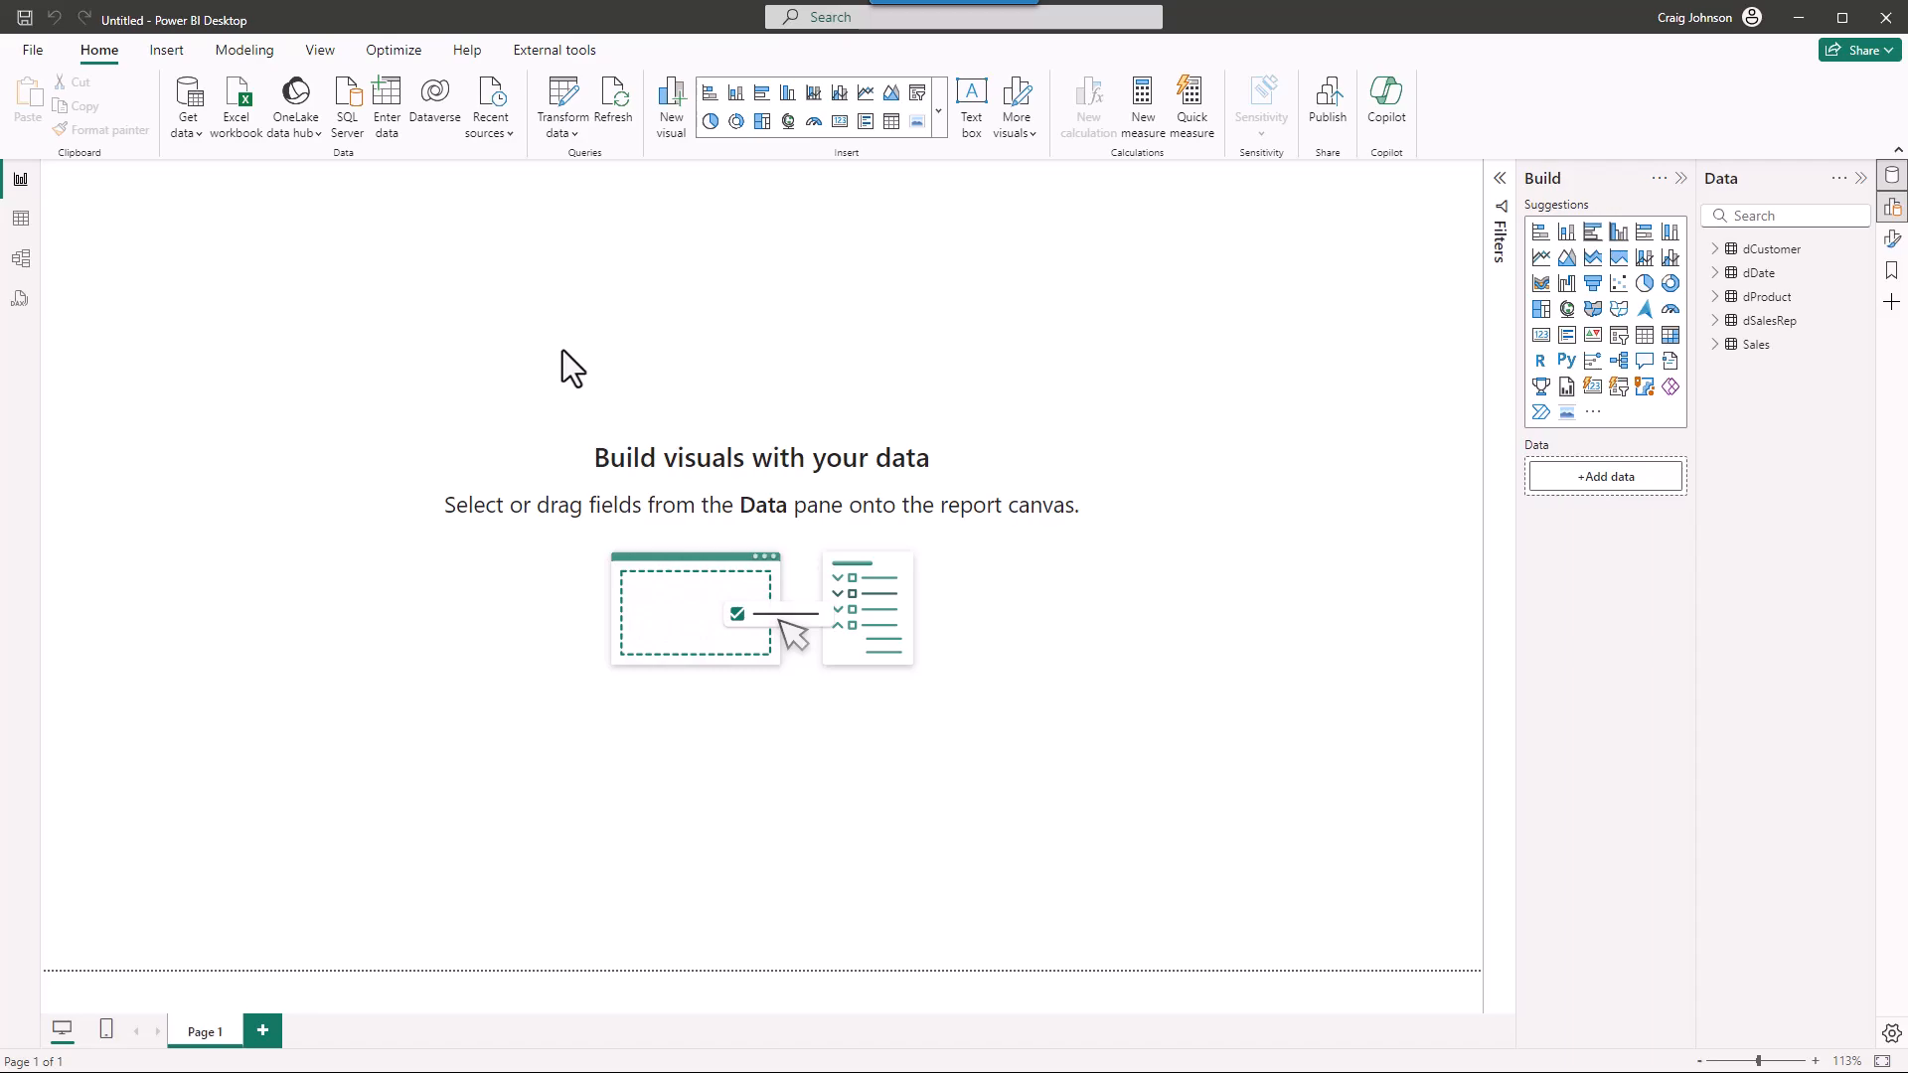
Show the data model diagram and move the dDate table up, roughly level with the dSalesRep table.
left_click(22, 260)
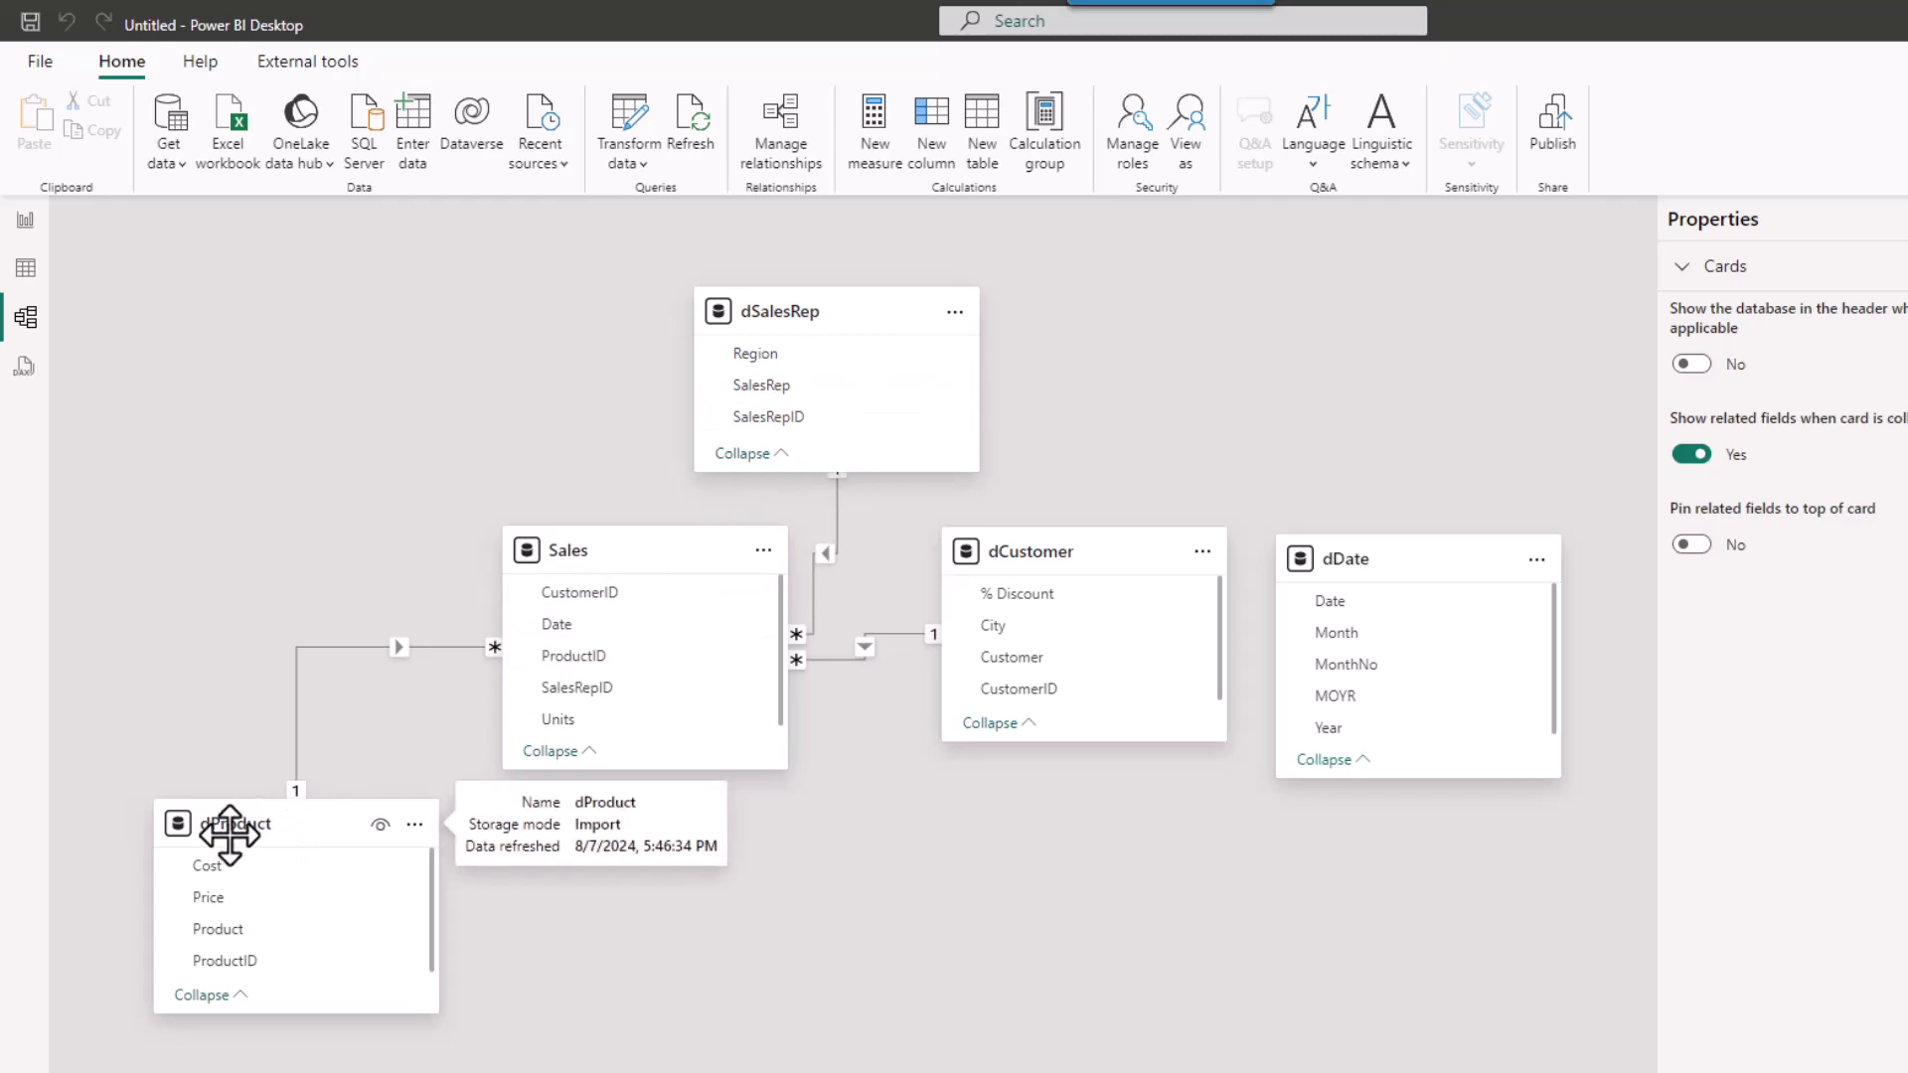
mouse_move(778, 309)
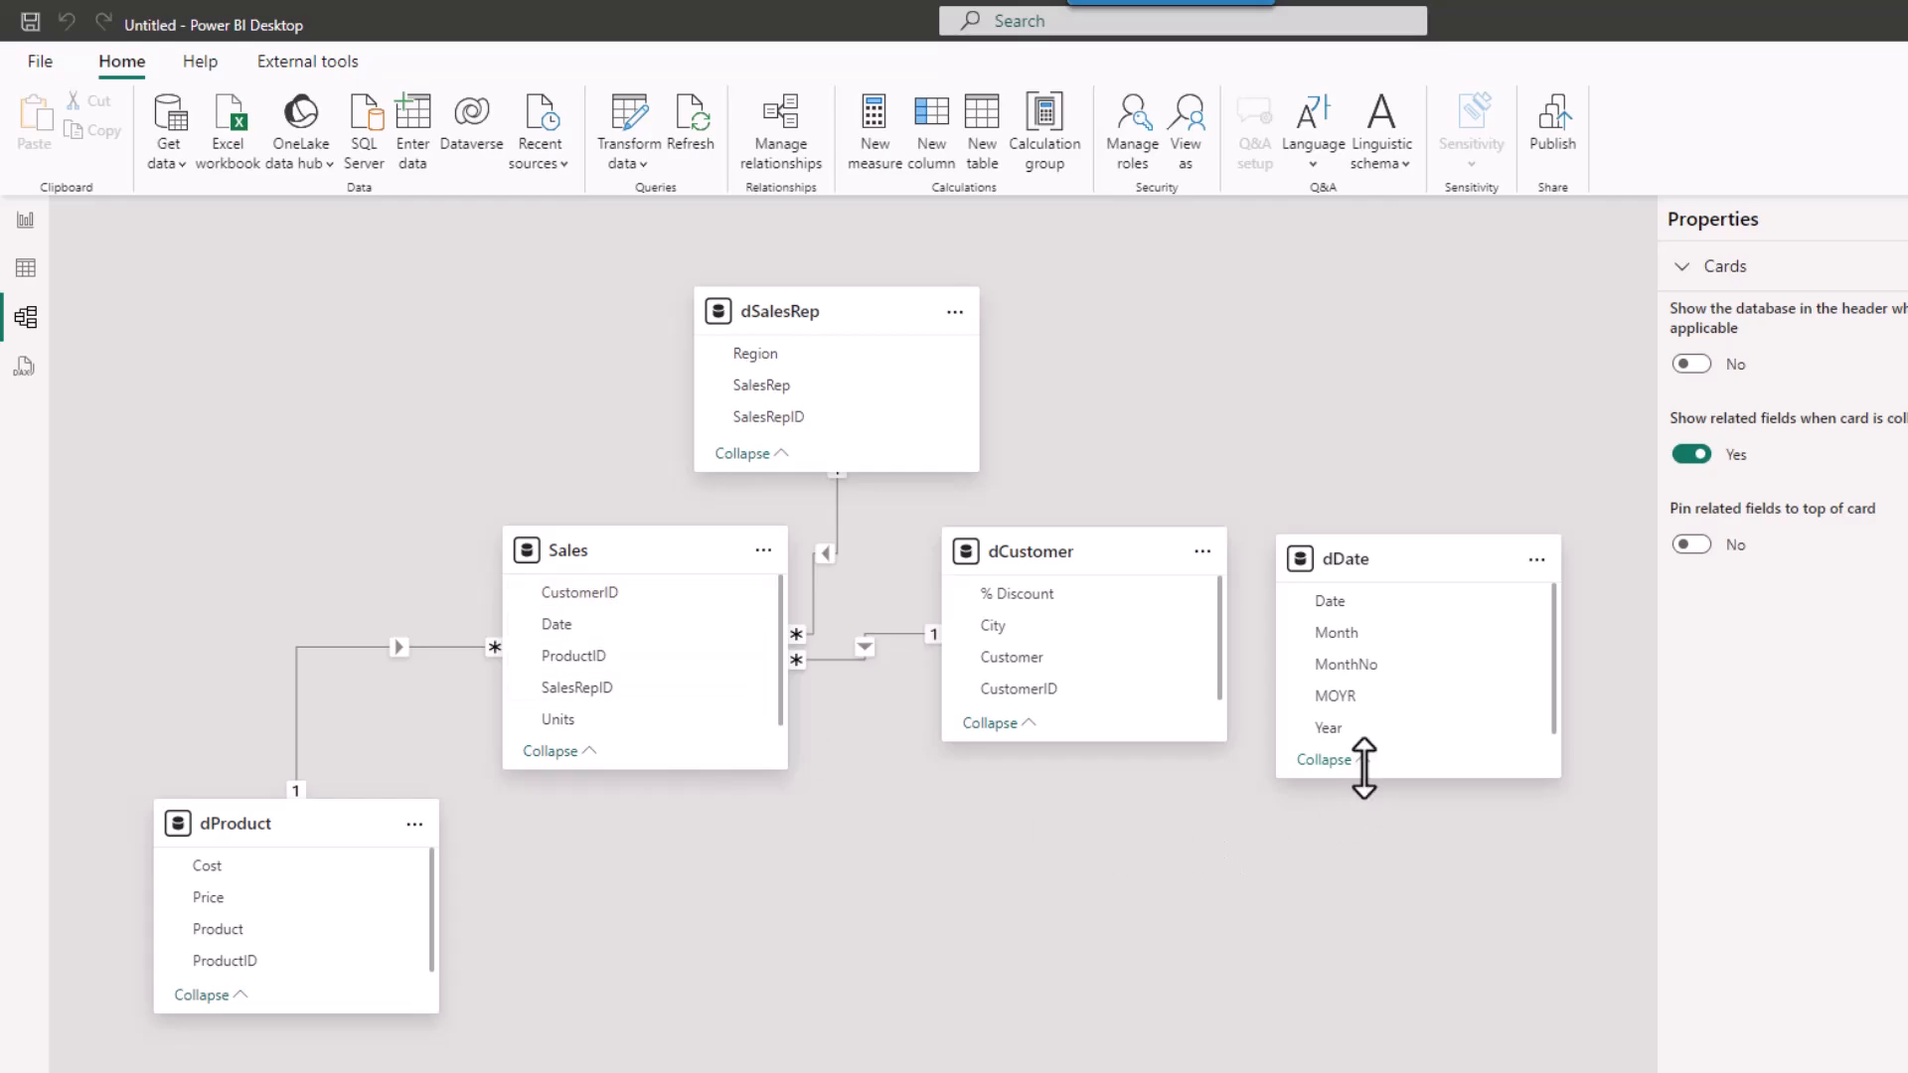
left_click_drag(1384, 557, 1397, 350)
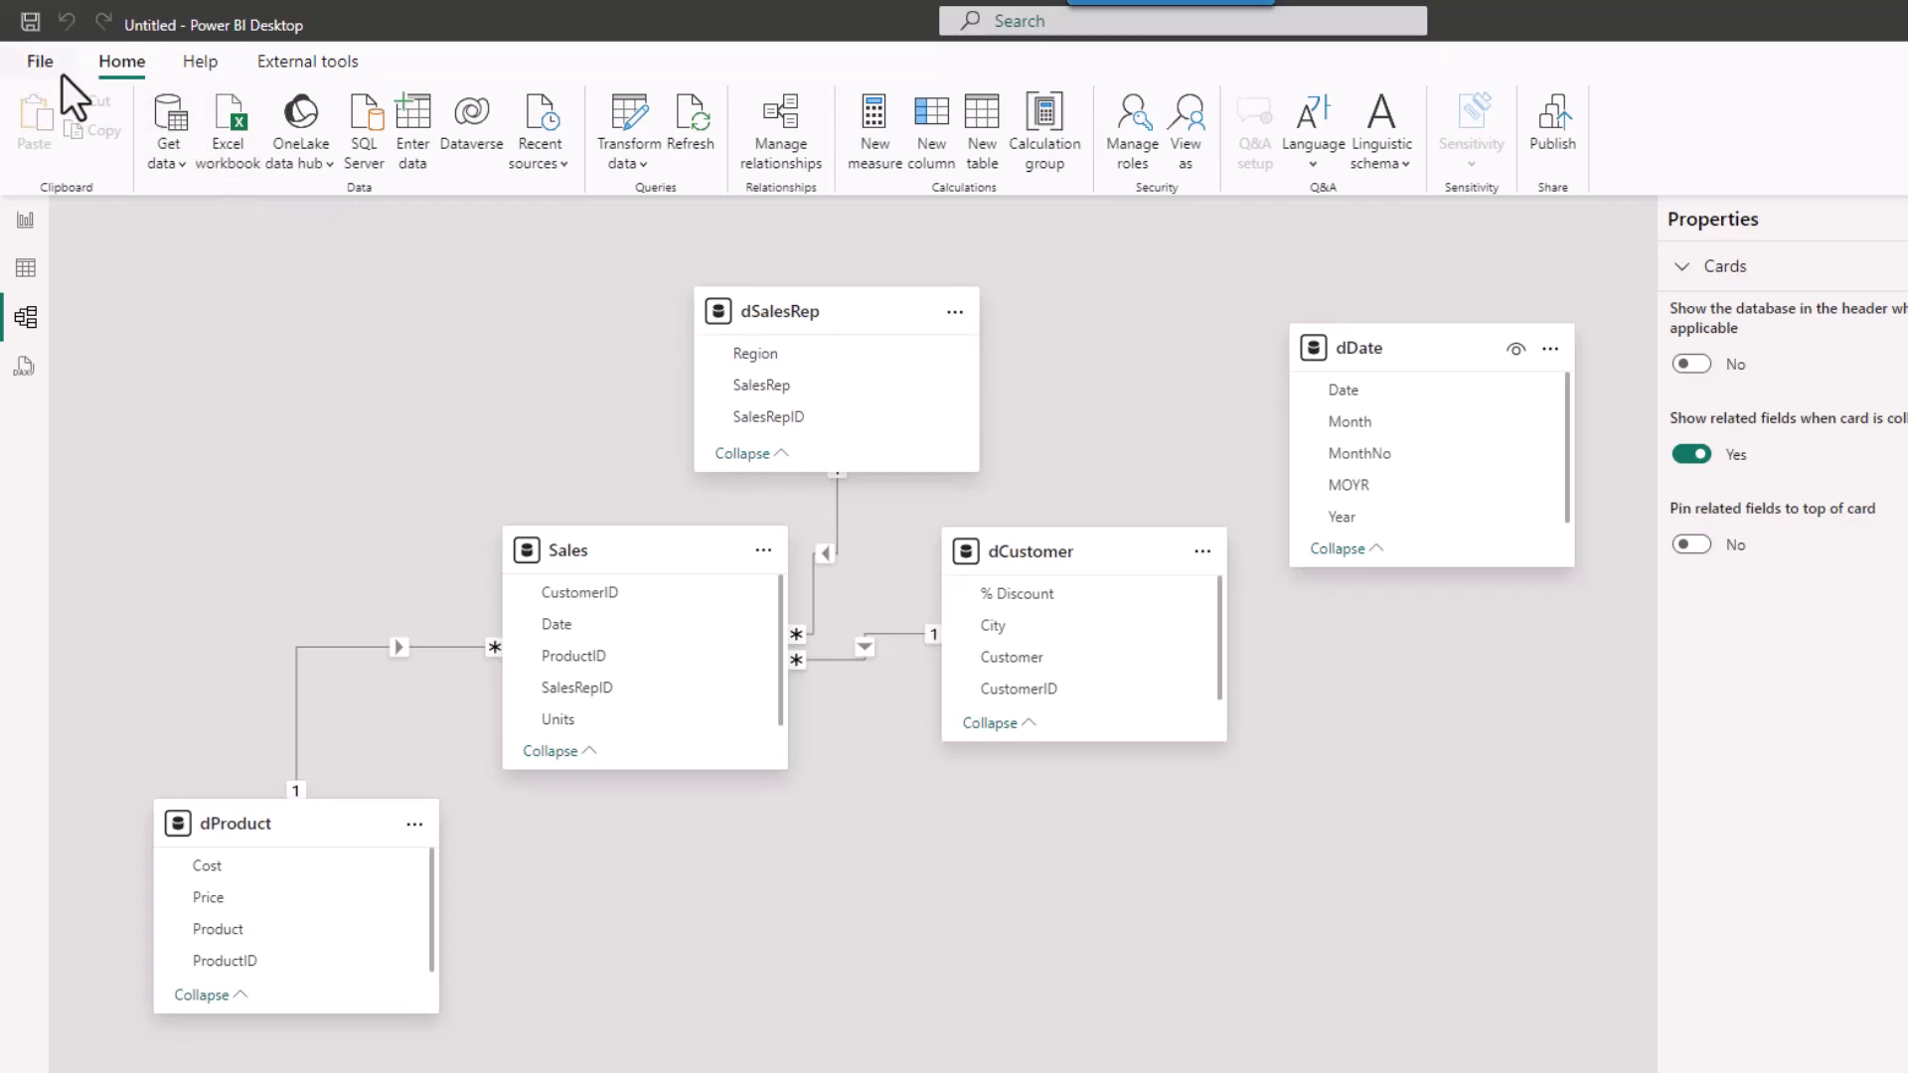
Review the relationship autodetection setting in the current file's data load options.
left_click(40, 61)
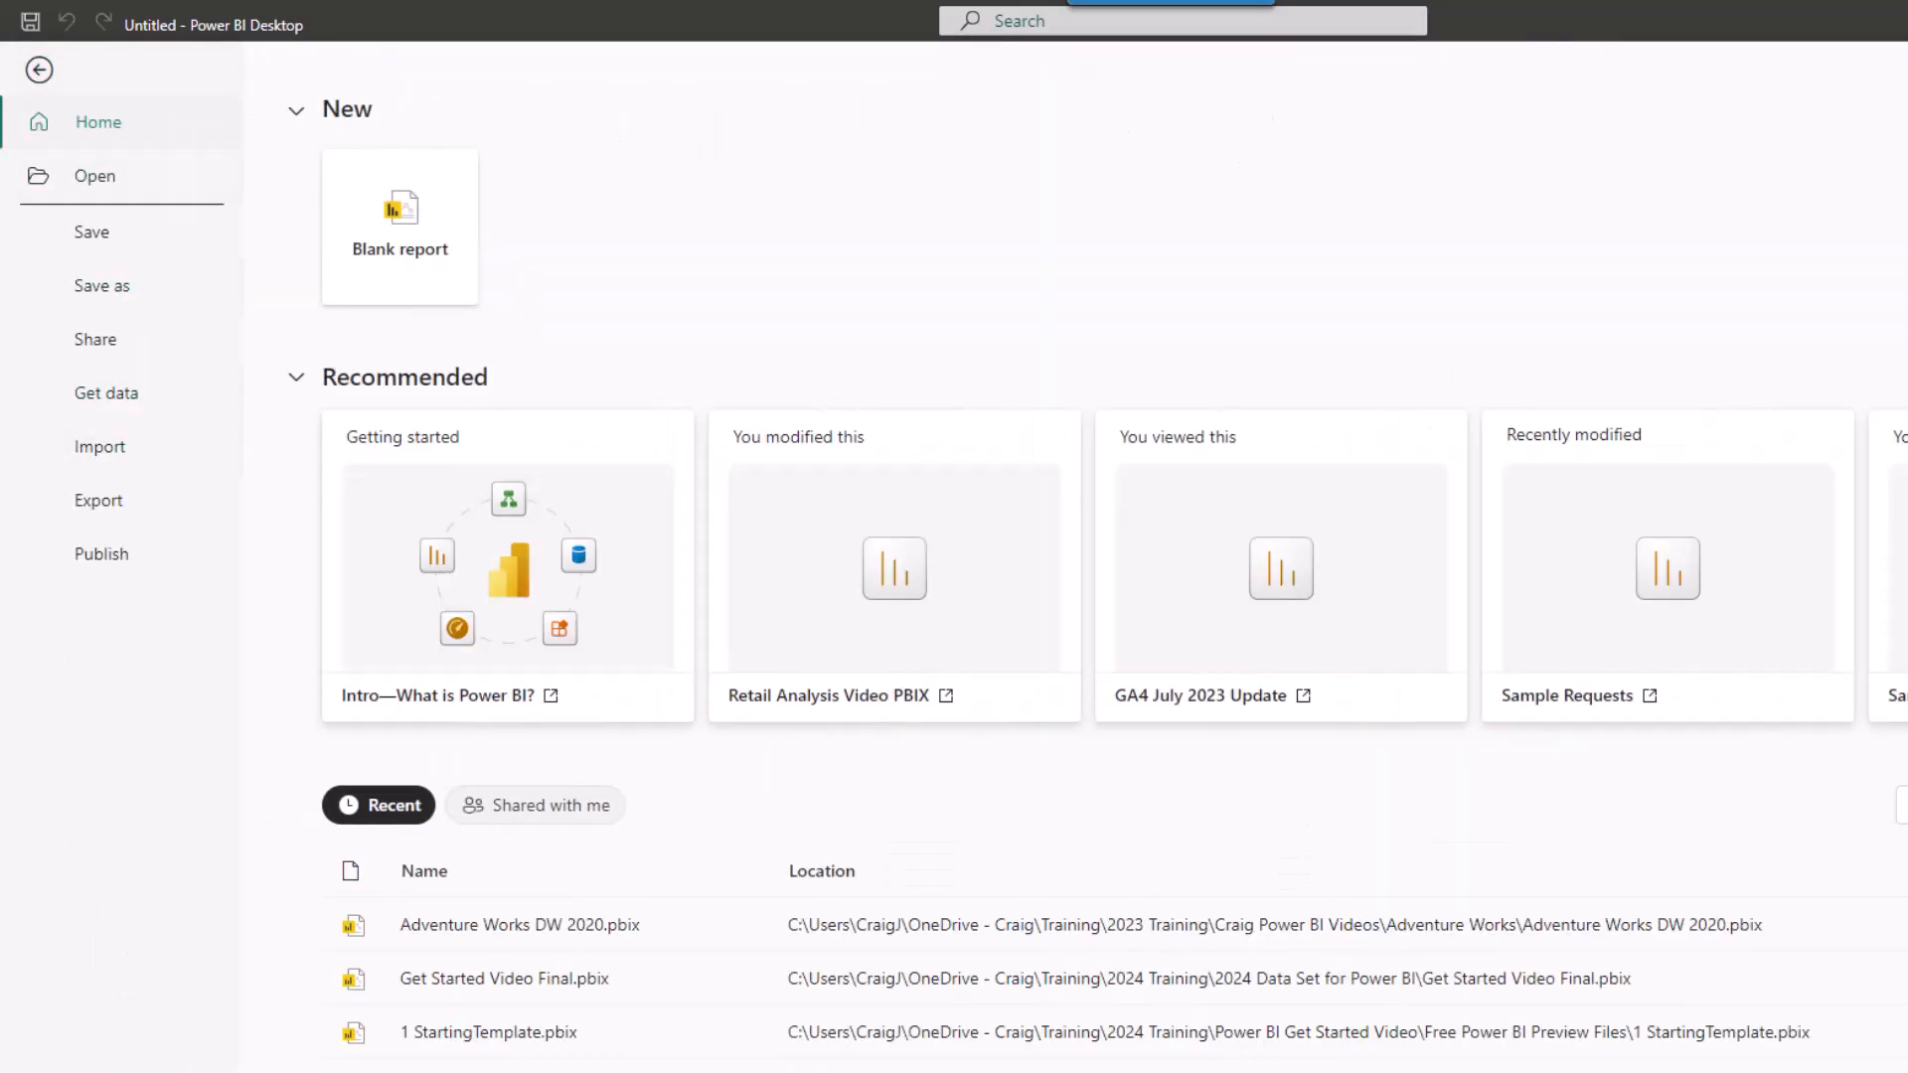
left_click(129, 1072)
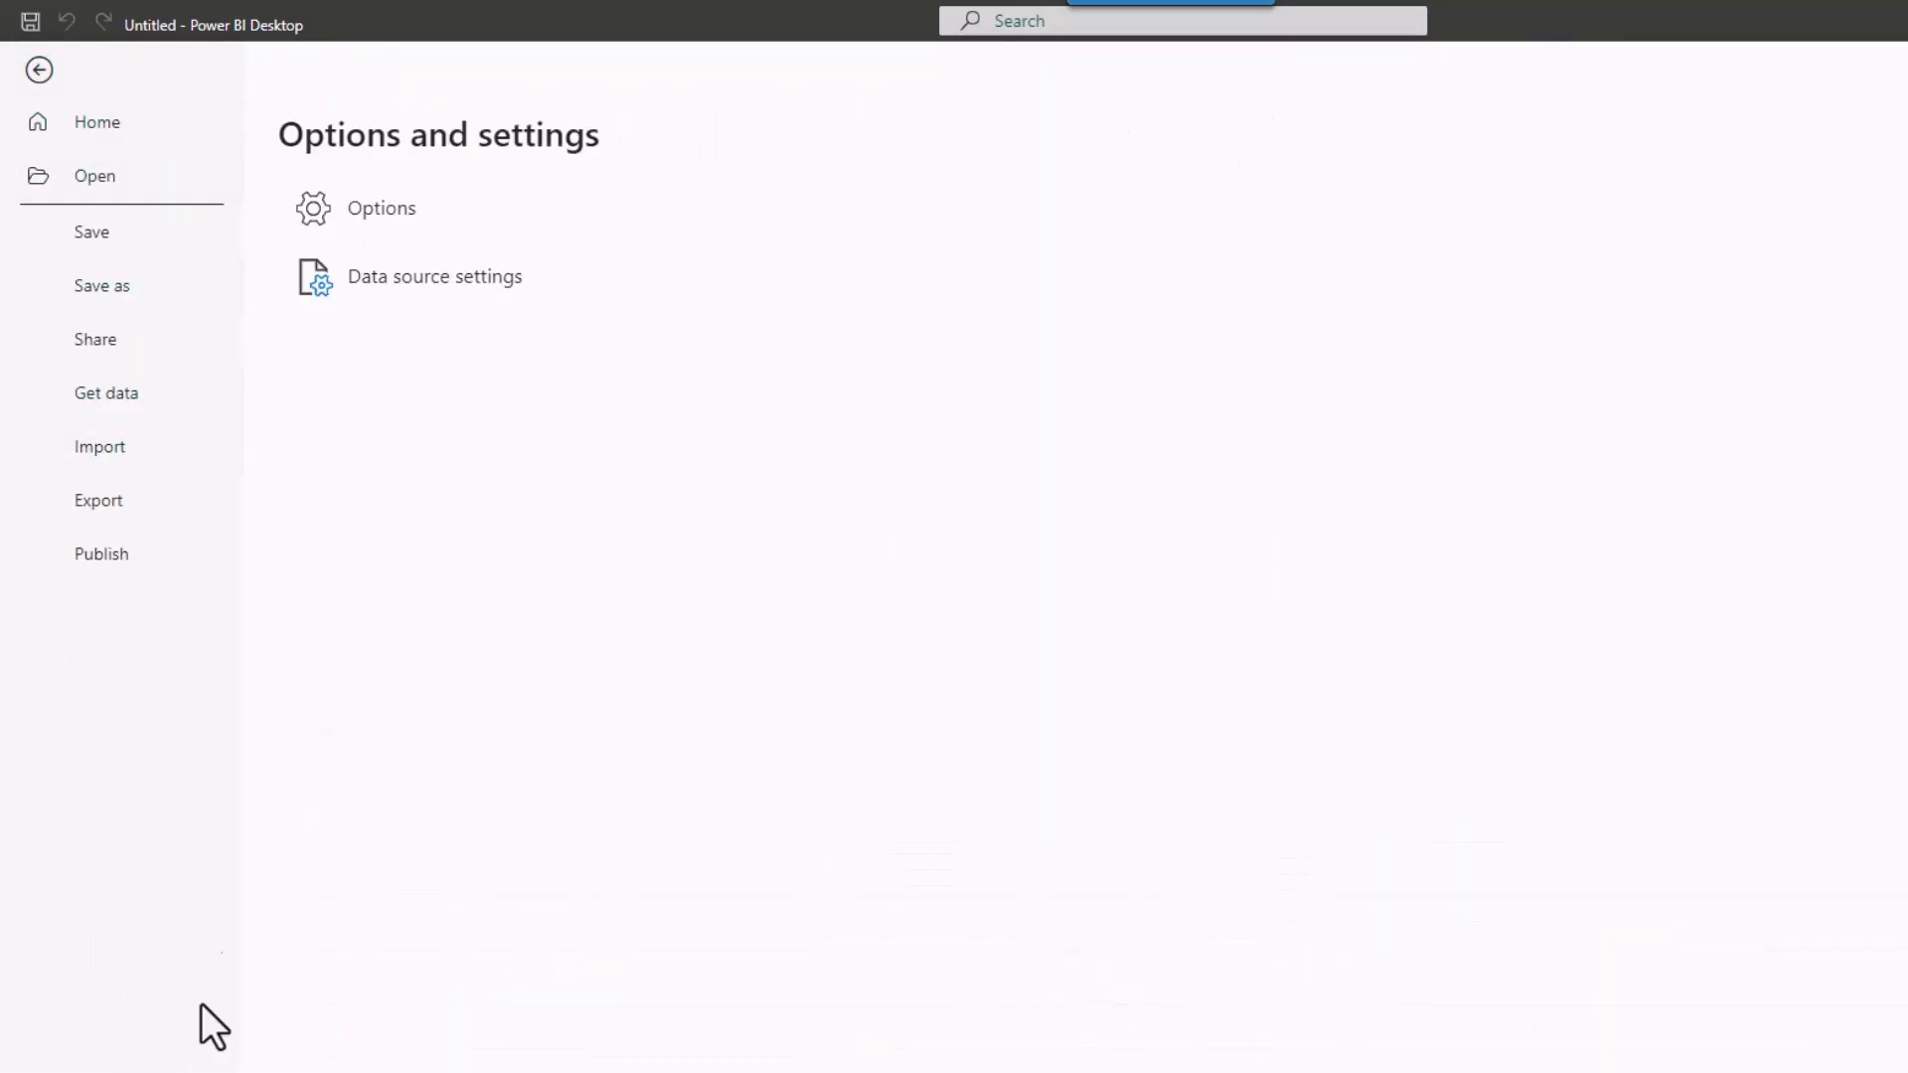
left_click(380, 218)
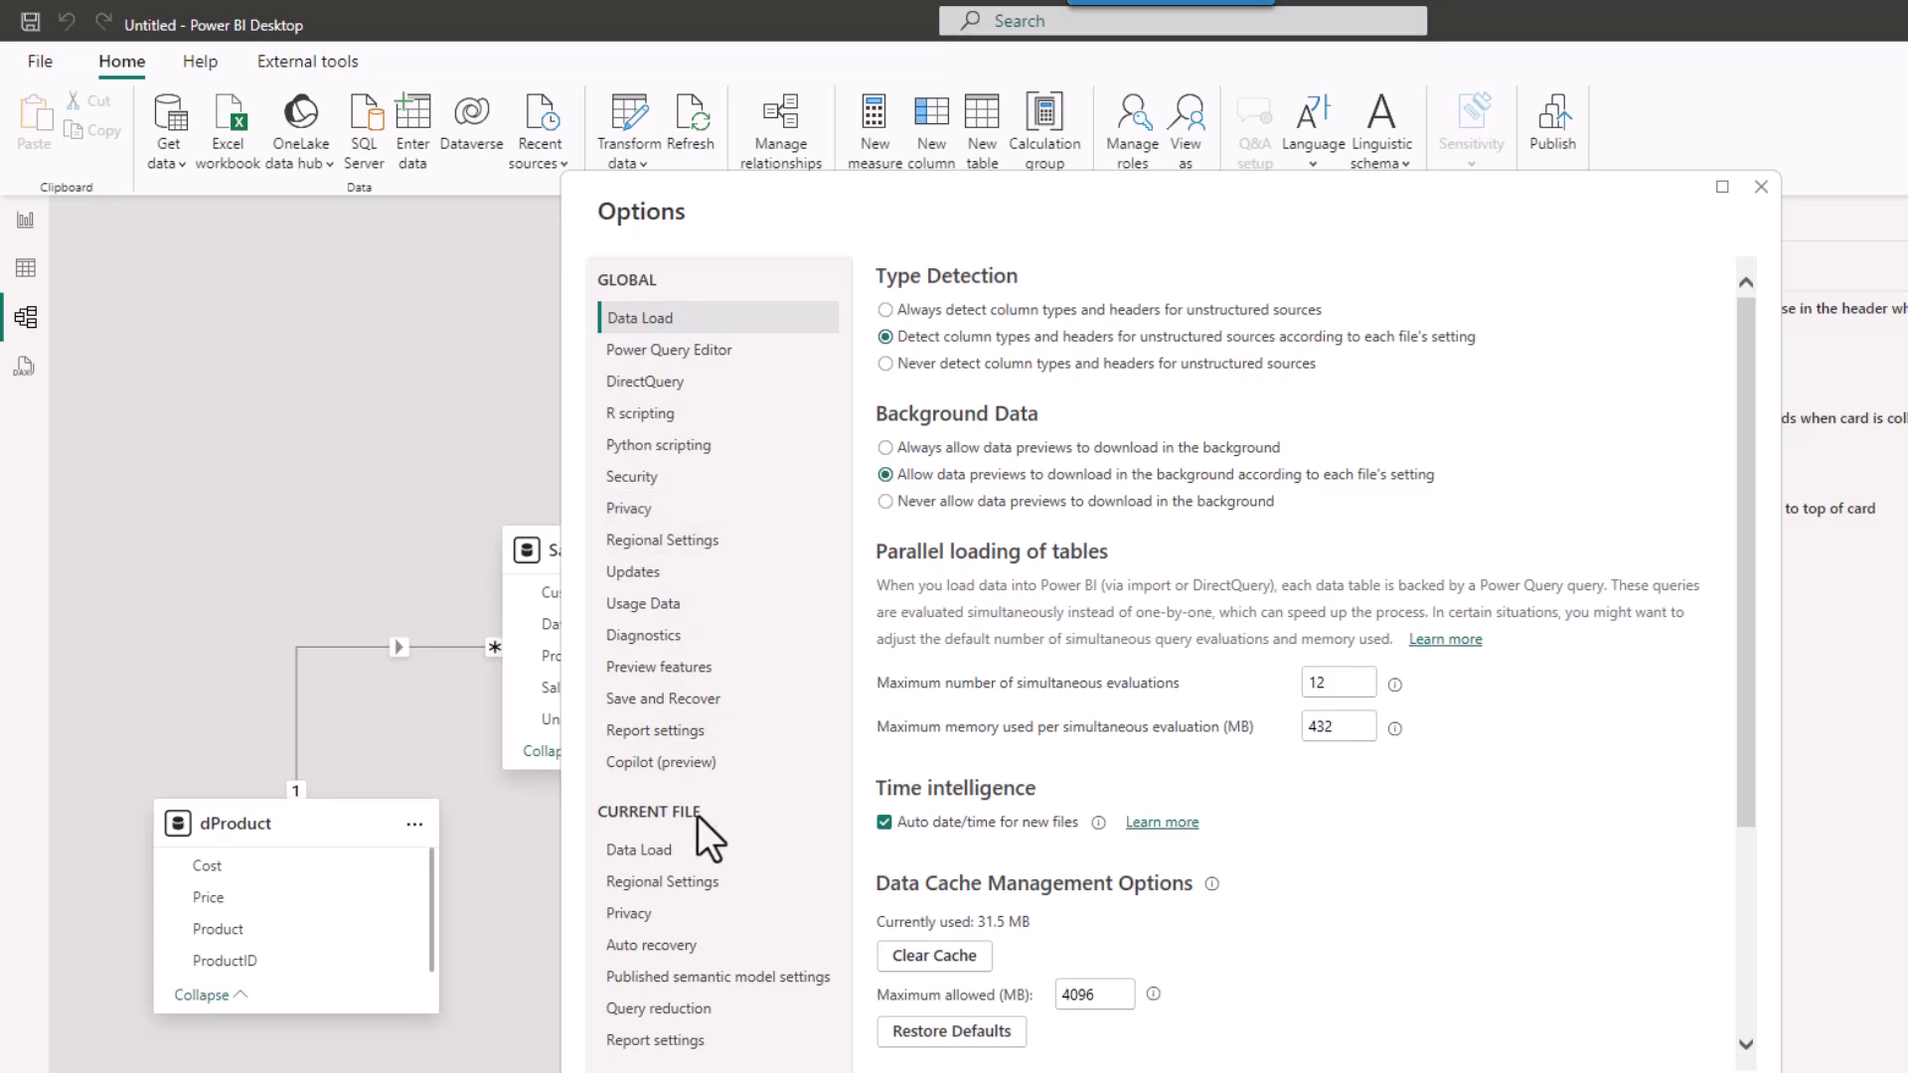
left_click(624, 849)
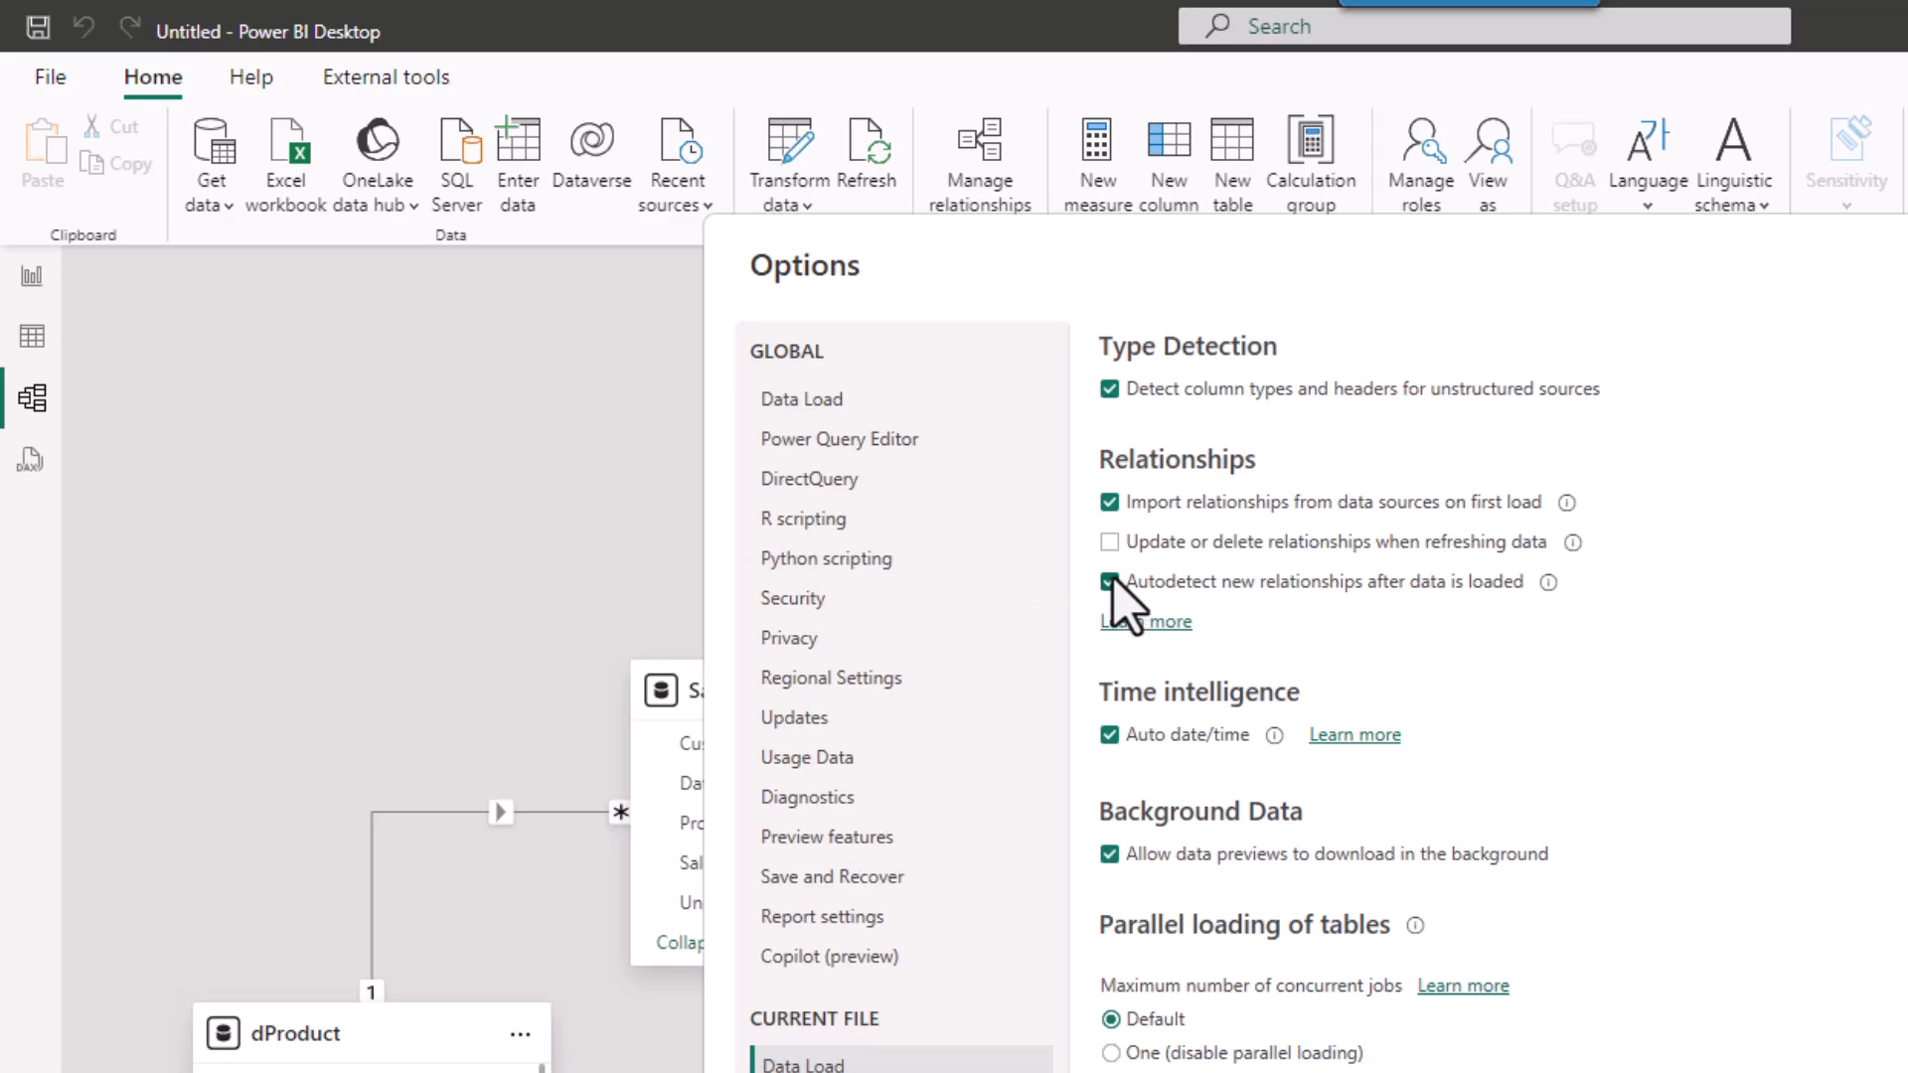
left_click(1110, 583)
left_click(1110, 582)
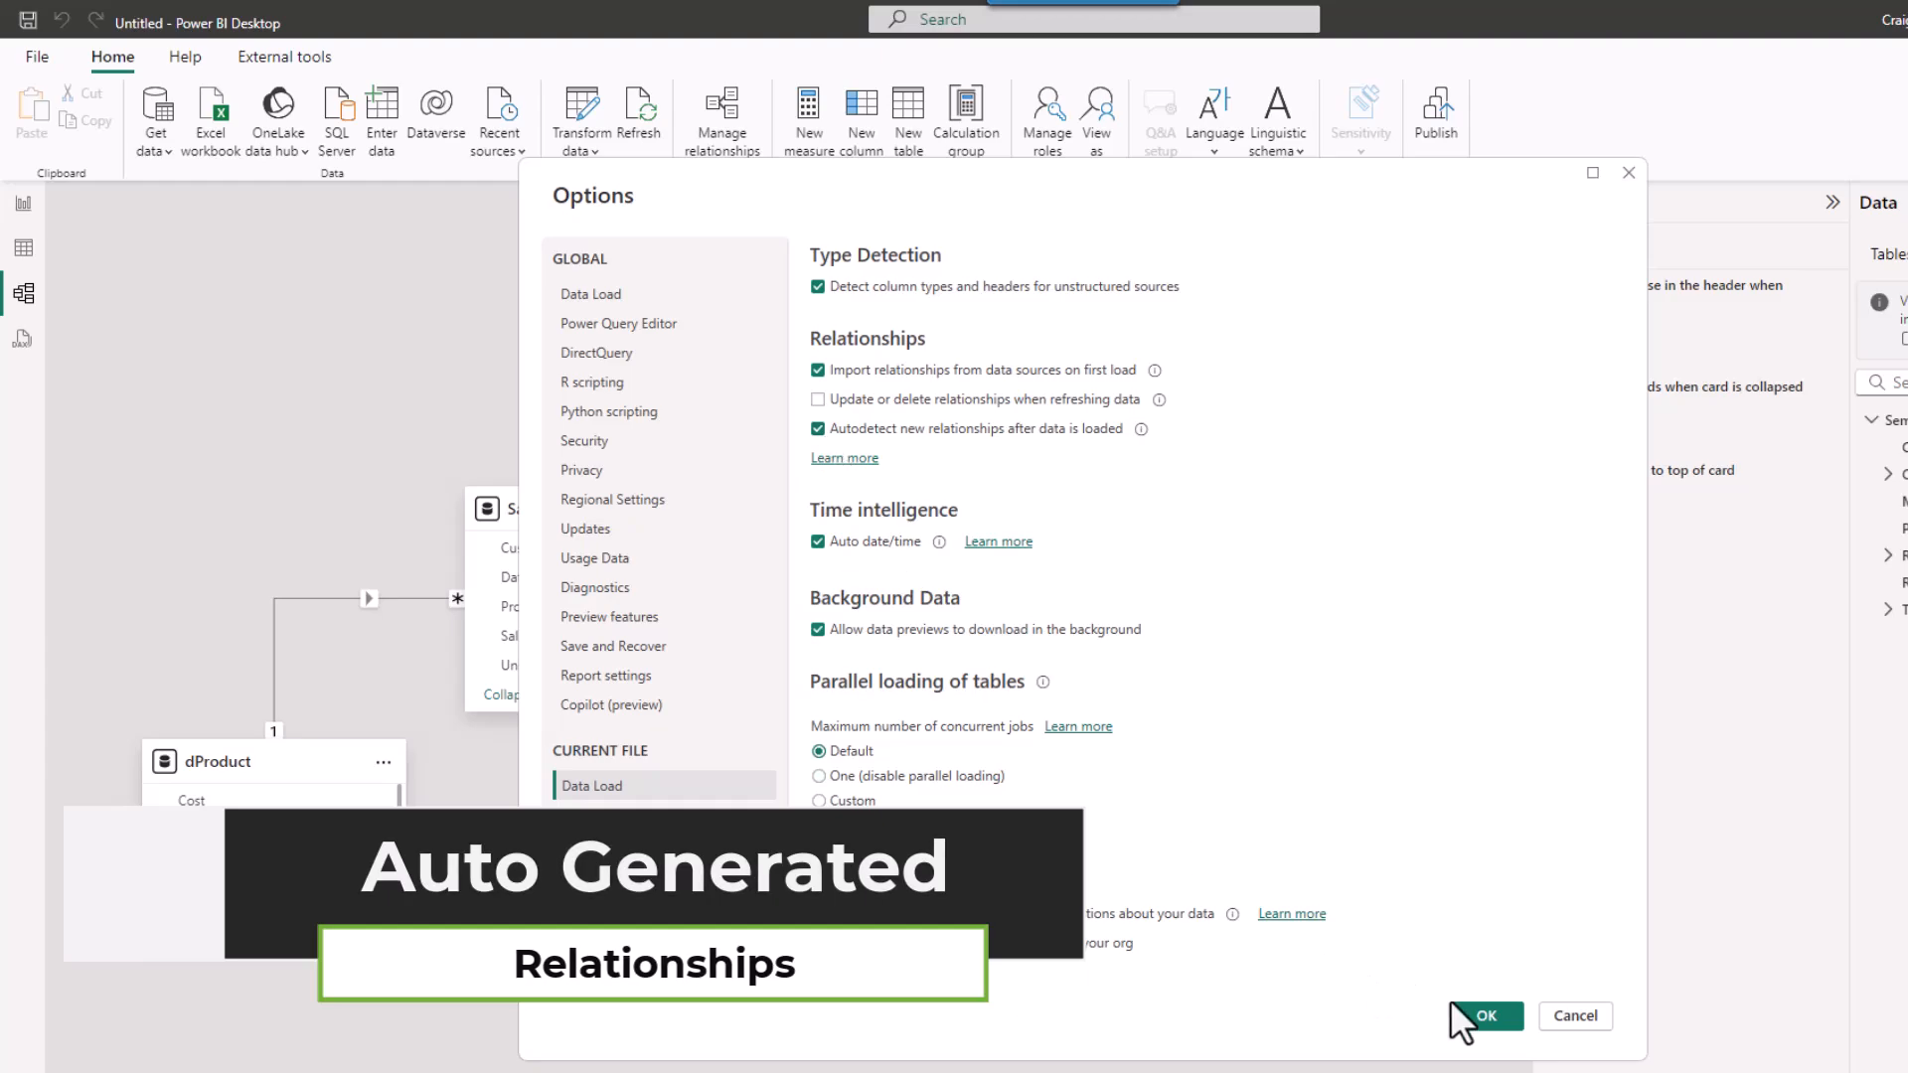
left_click(1486, 1016)
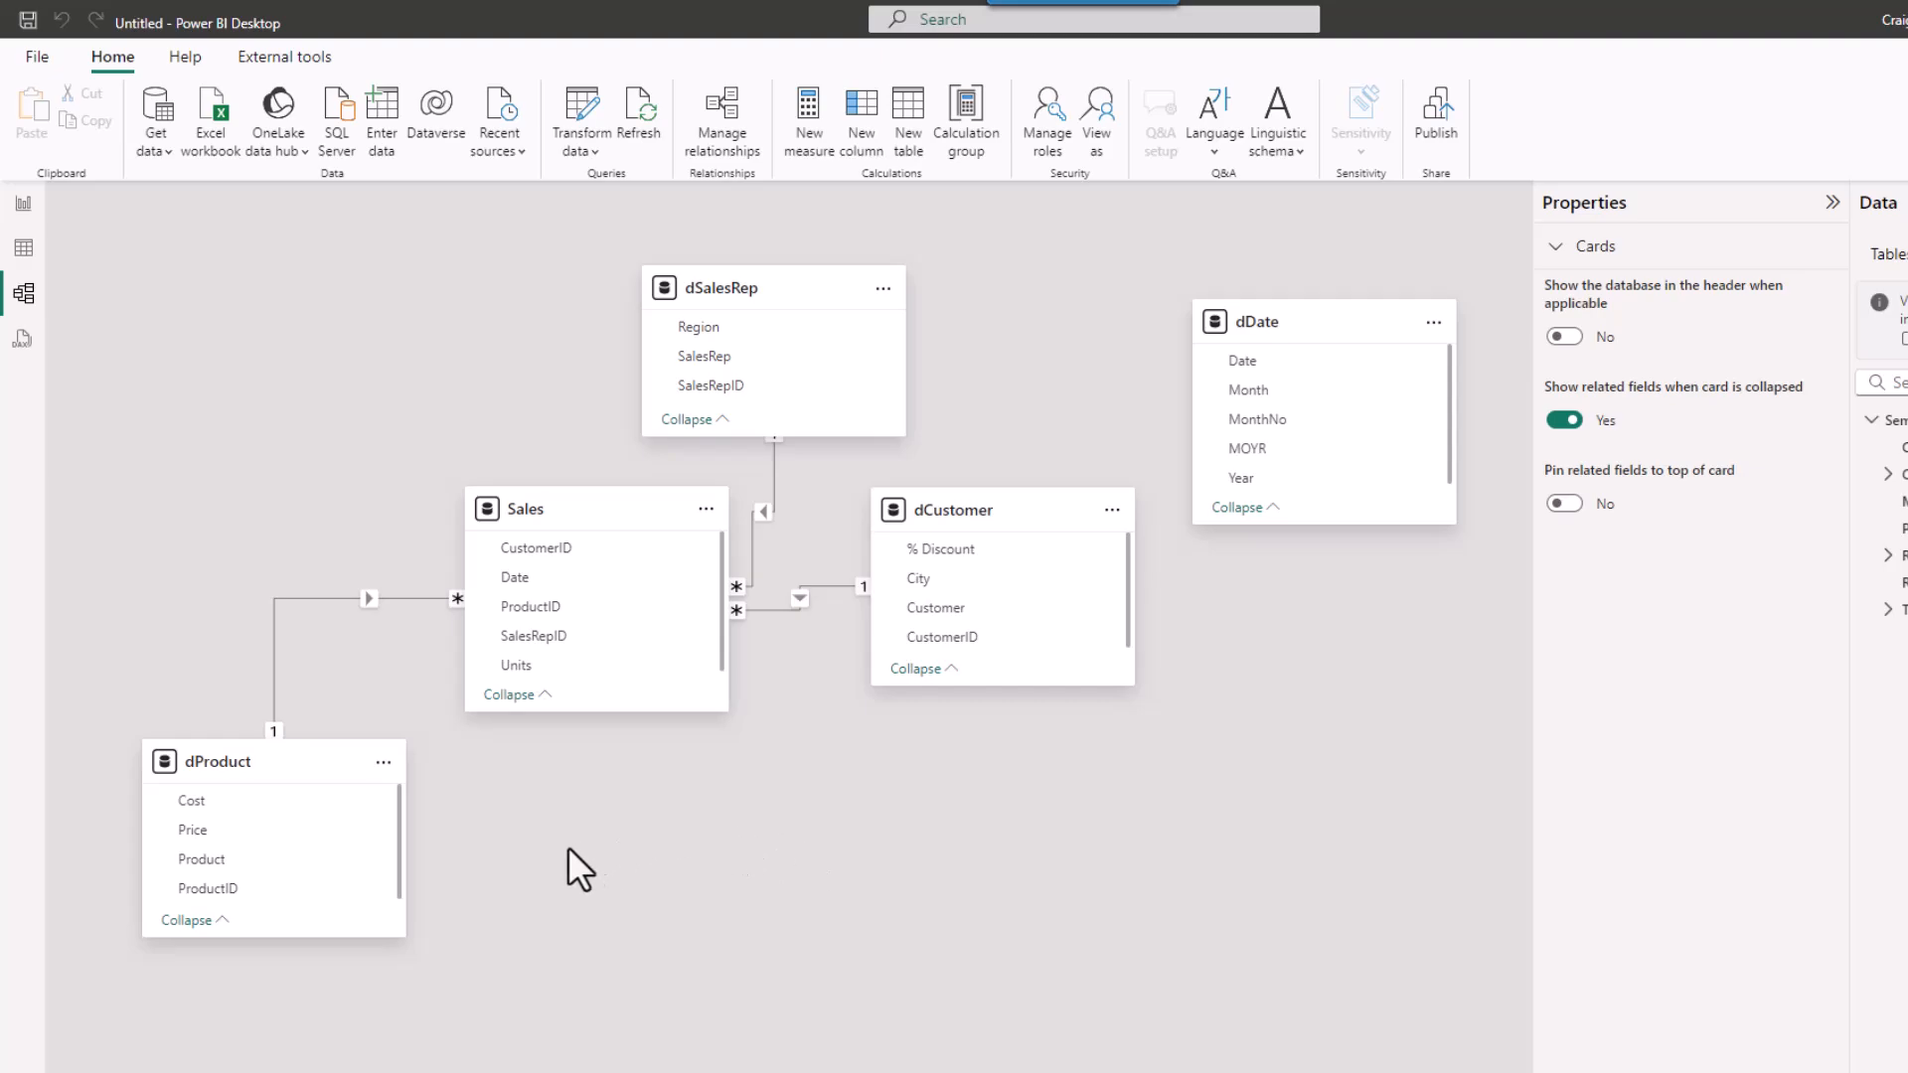
Arrange the diagram with dProduct, dSalesRep, dCustomer and dDate in one row and the Sales table centred below them.
mouse_move(586, 502)
left_click_drag(585, 498, 612, 898)
mouse_move(243, 758)
left_click_drag(244, 758, 241, 516)
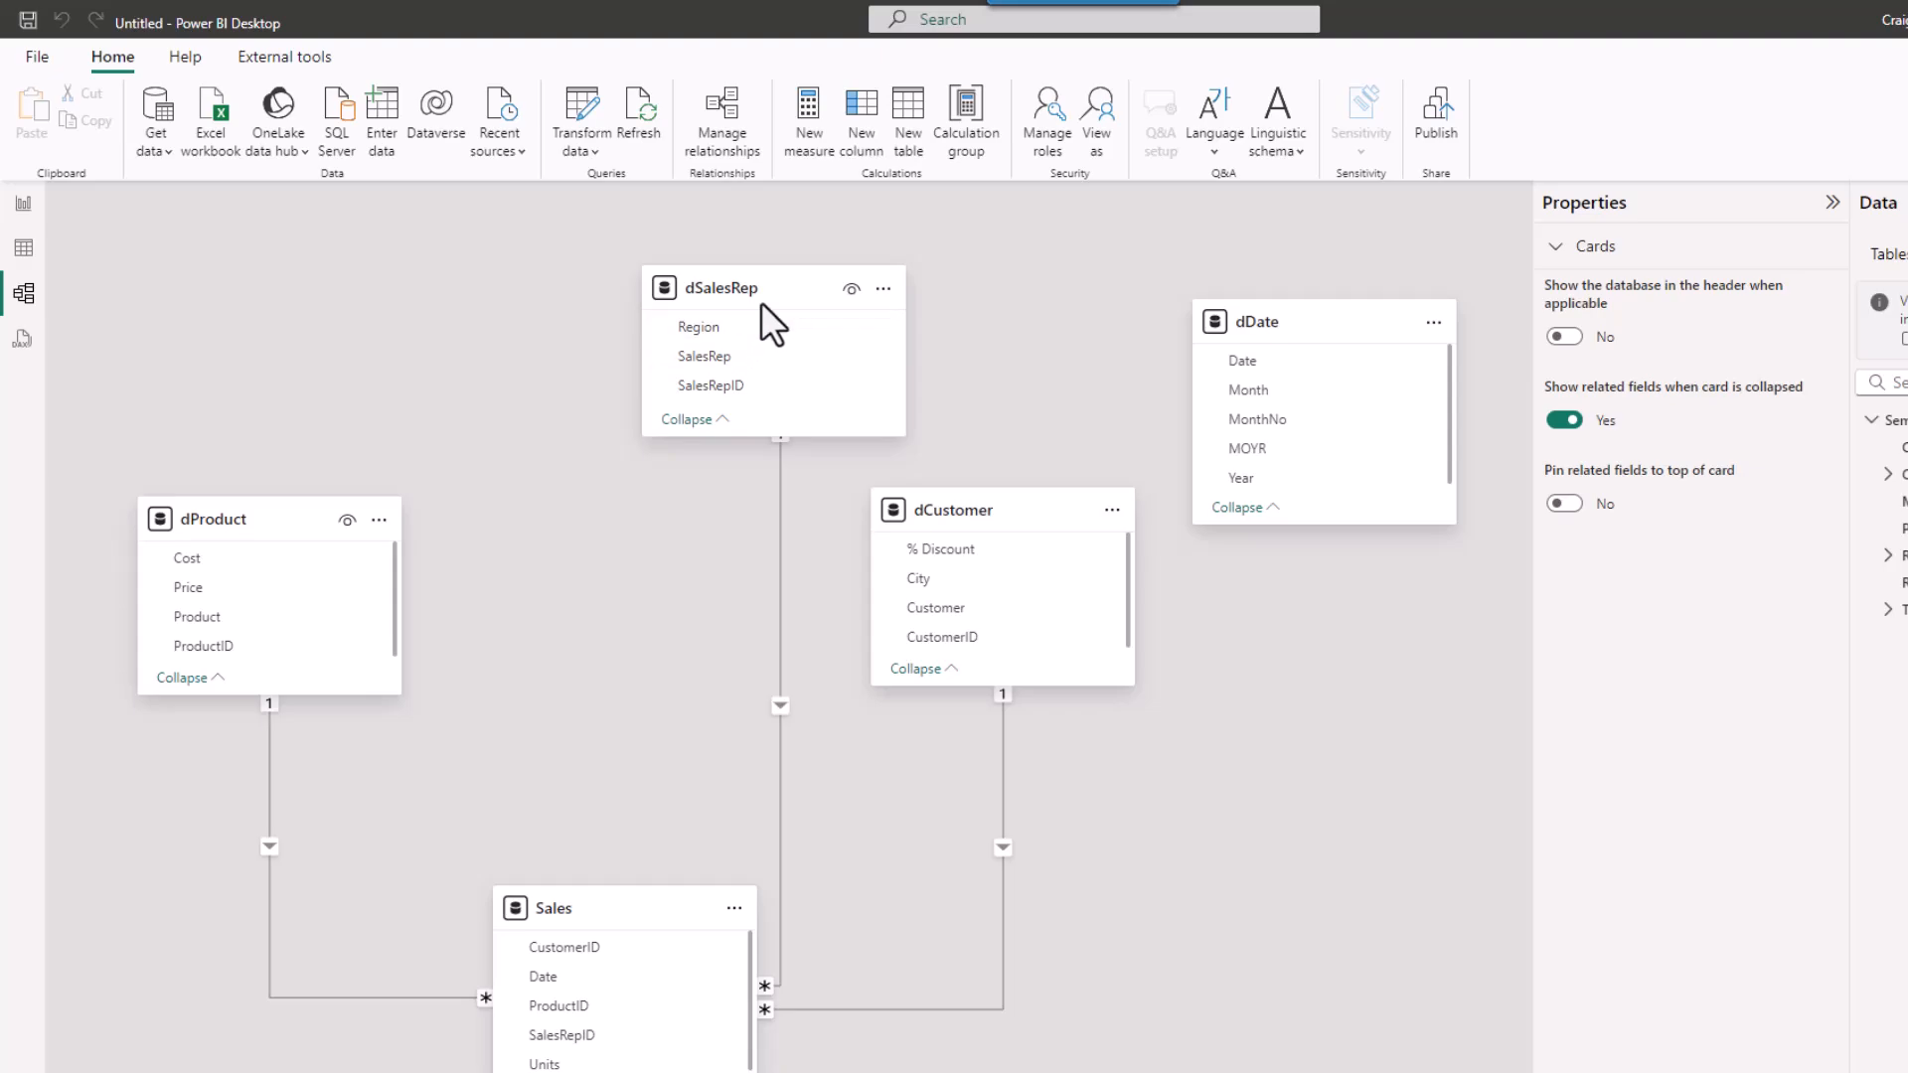
left_click_drag(752, 304, 573, 546)
left_click_drag(979, 517, 897, 532)
left_click_drag(1304, 312, 1237, 521)
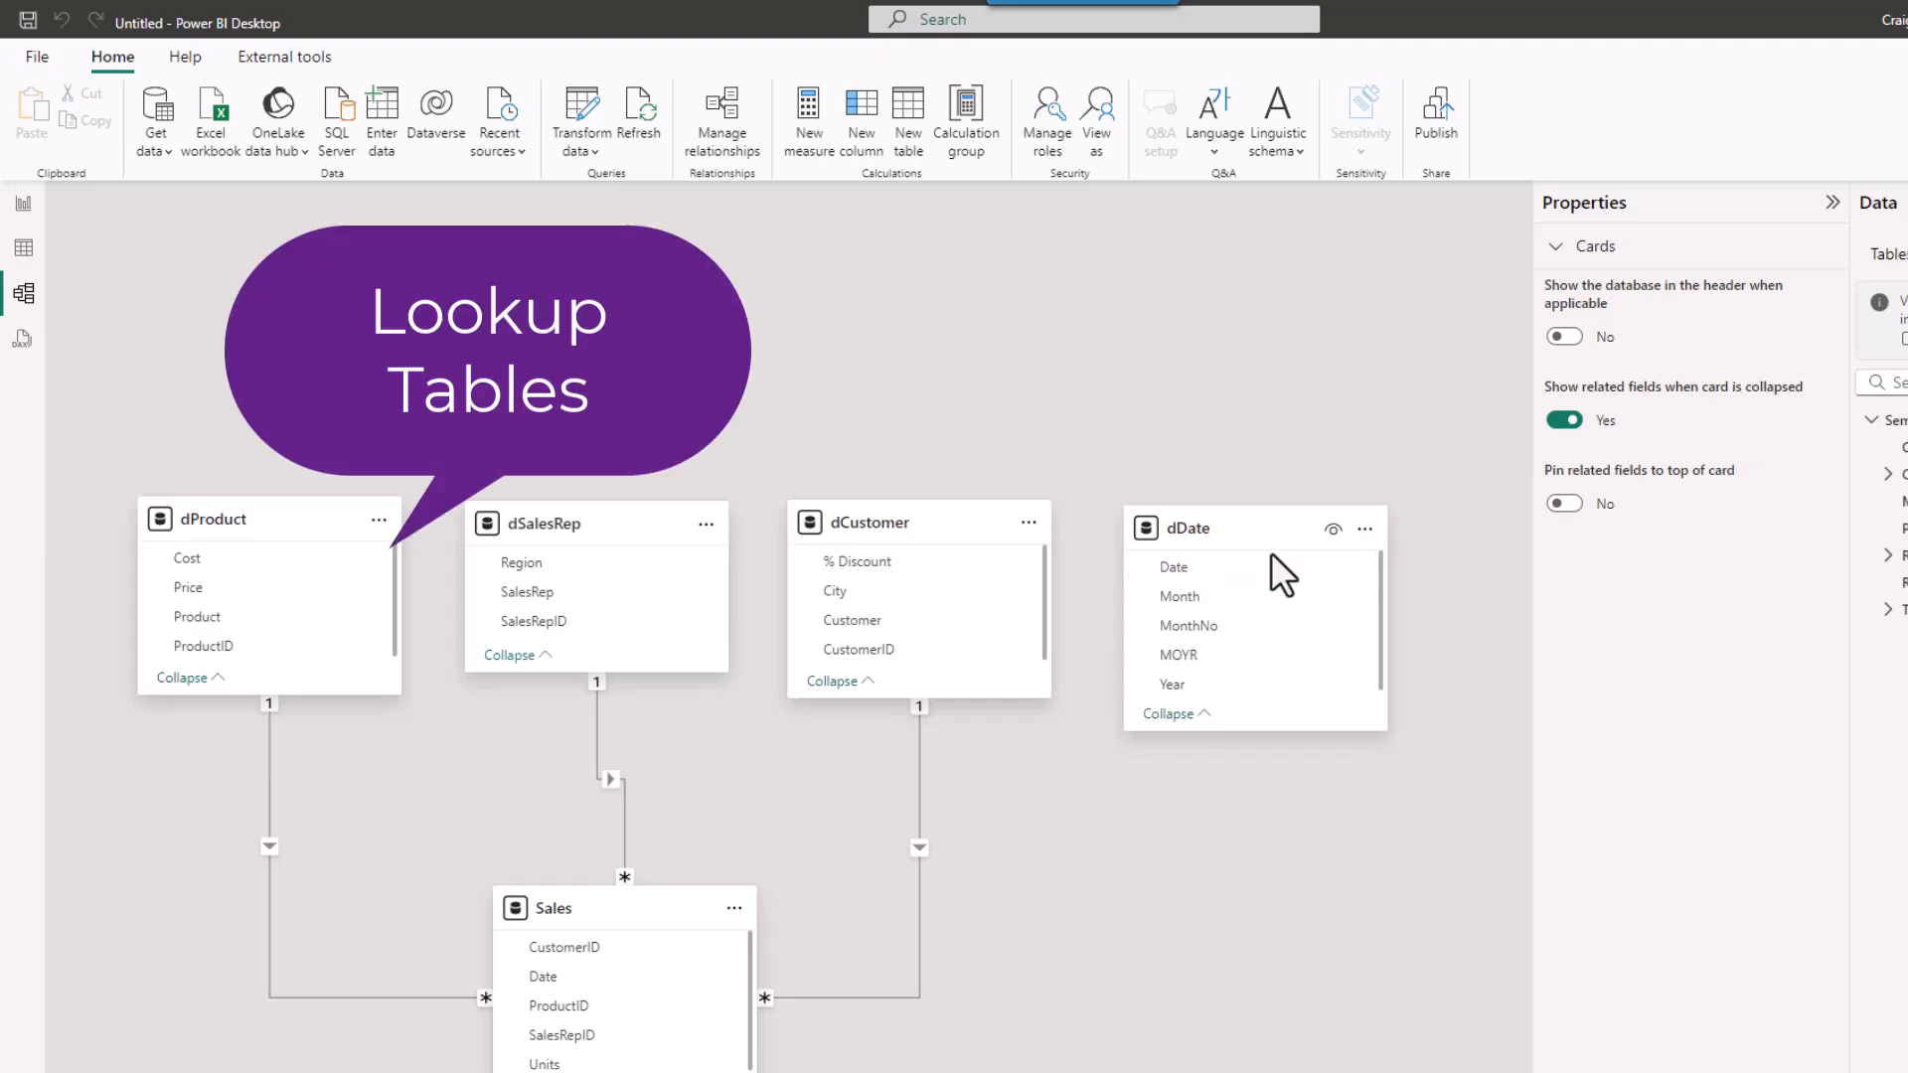
left_click_drag(617, 916, 695, 908)
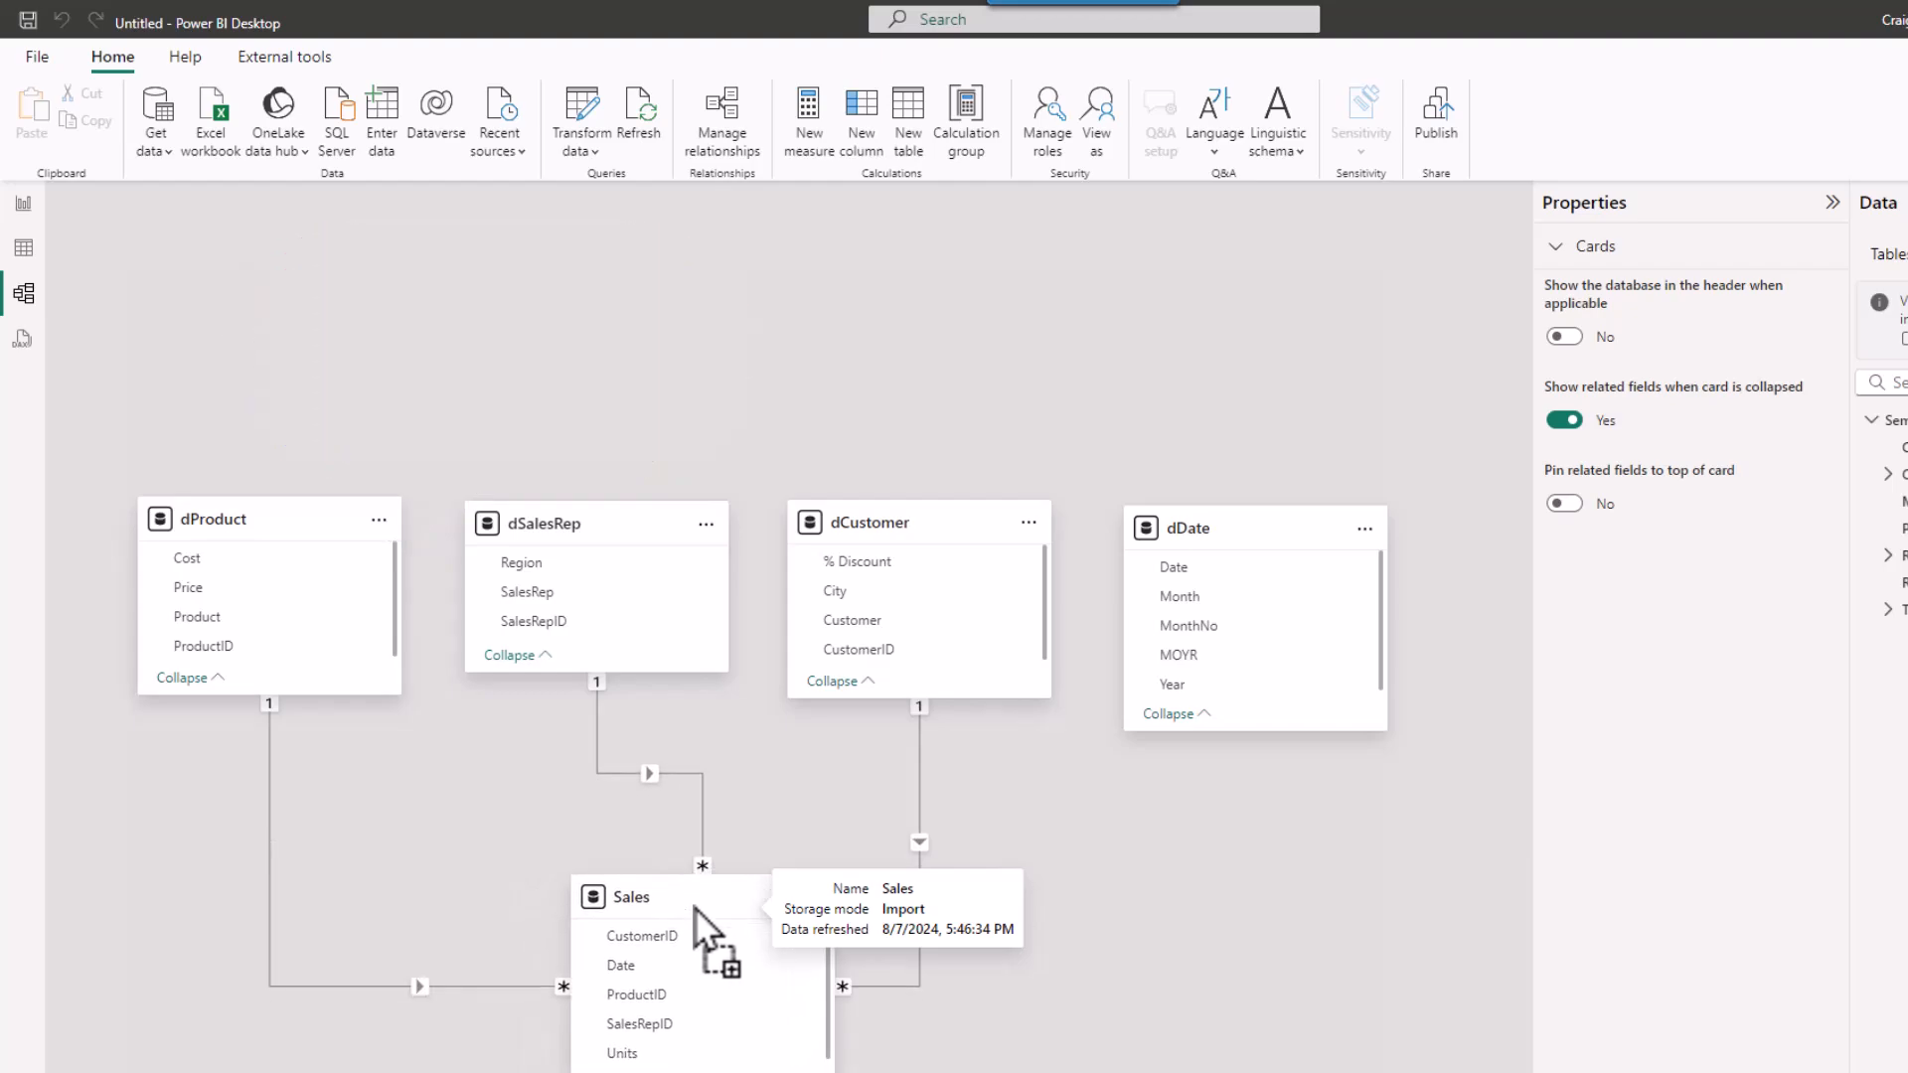
Delete the ProductID relationship between the dProduct and Sales tables.
left_click(270, 820)
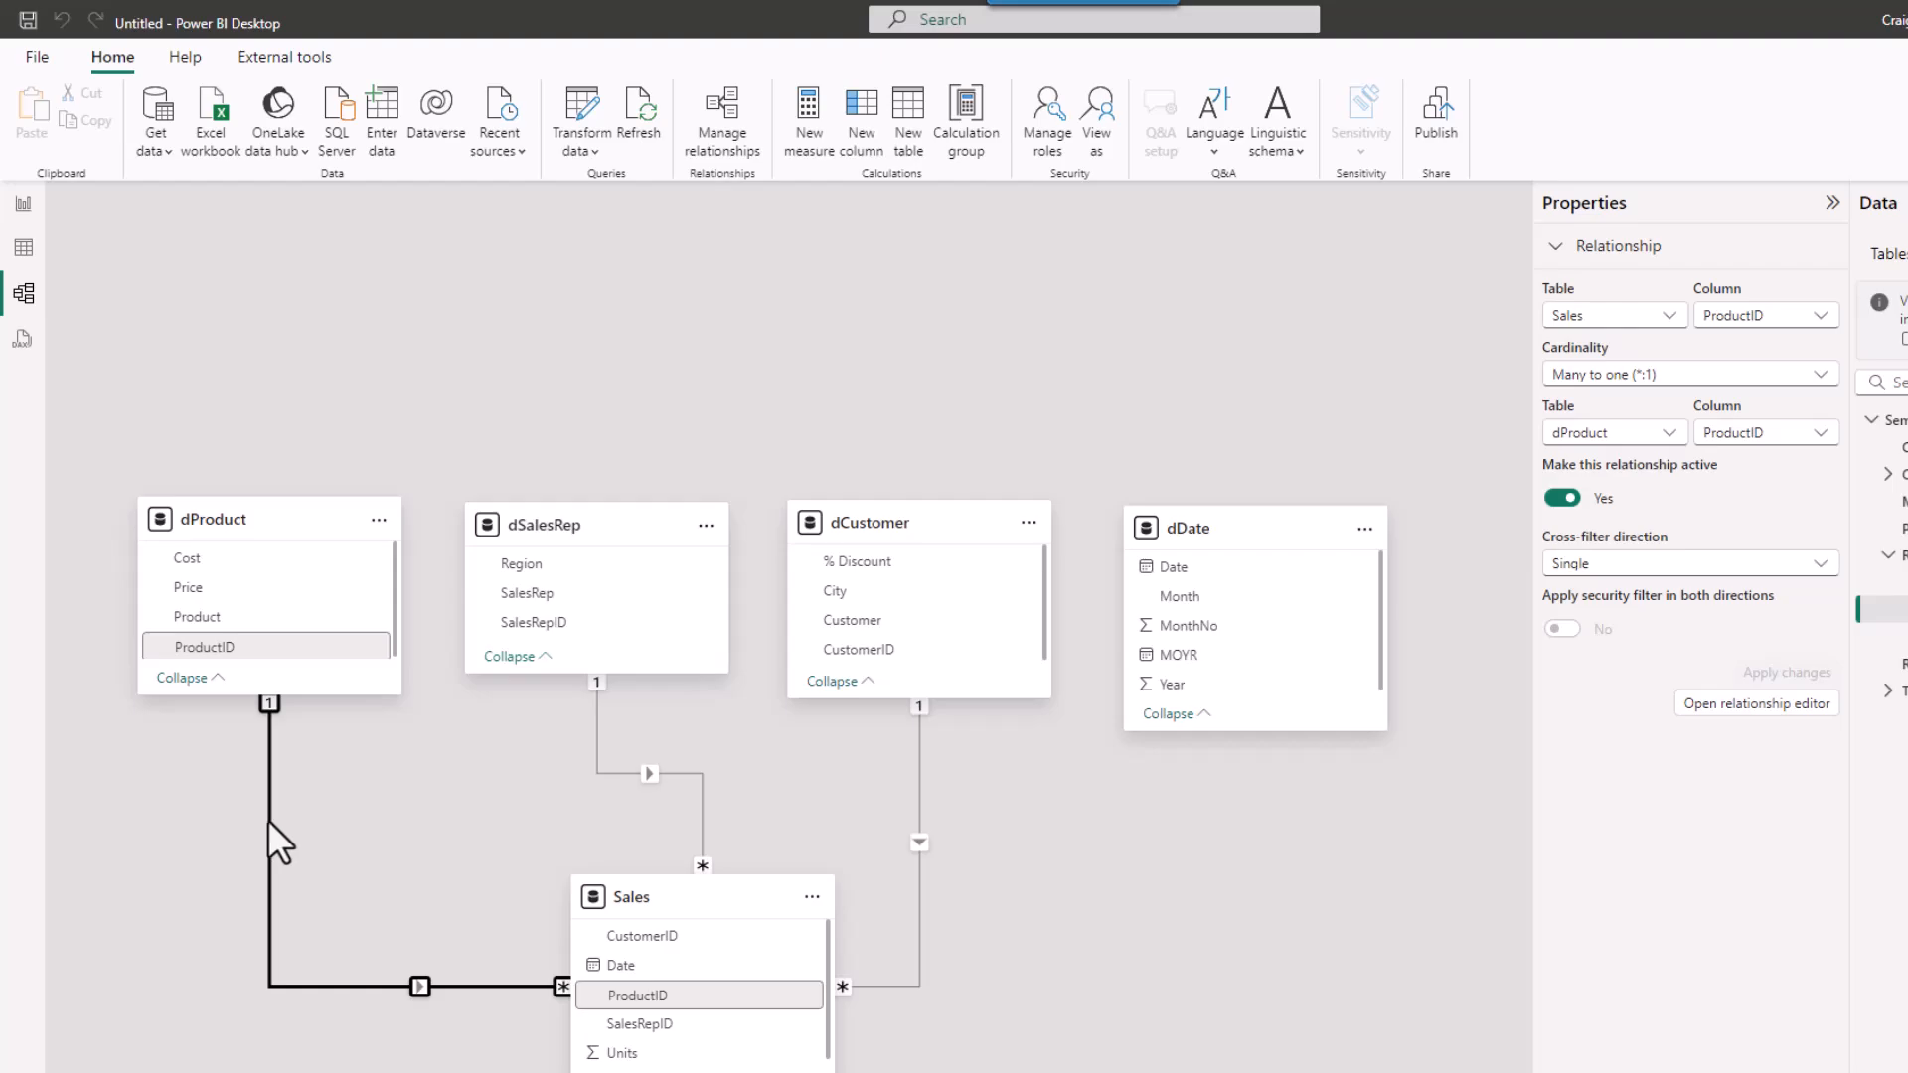
right_click(268, 820)
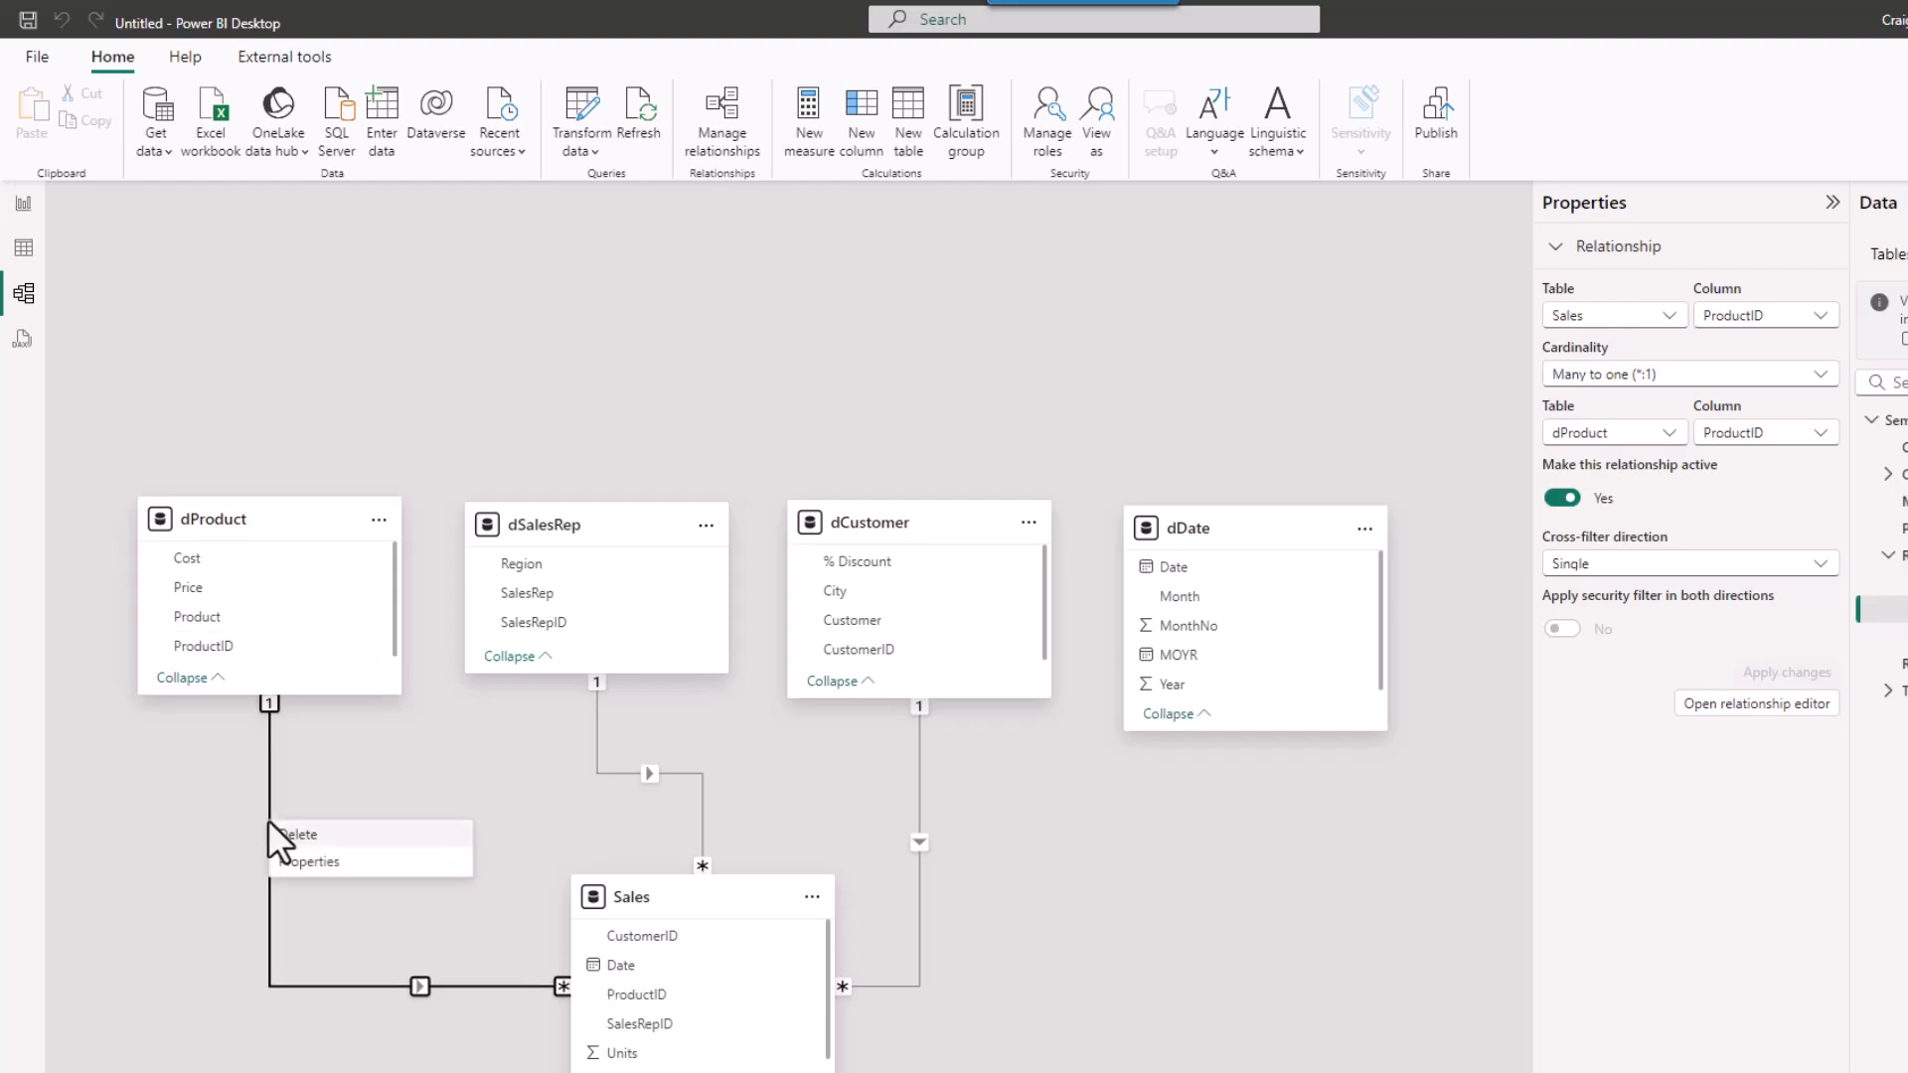
left_click(287, 835)
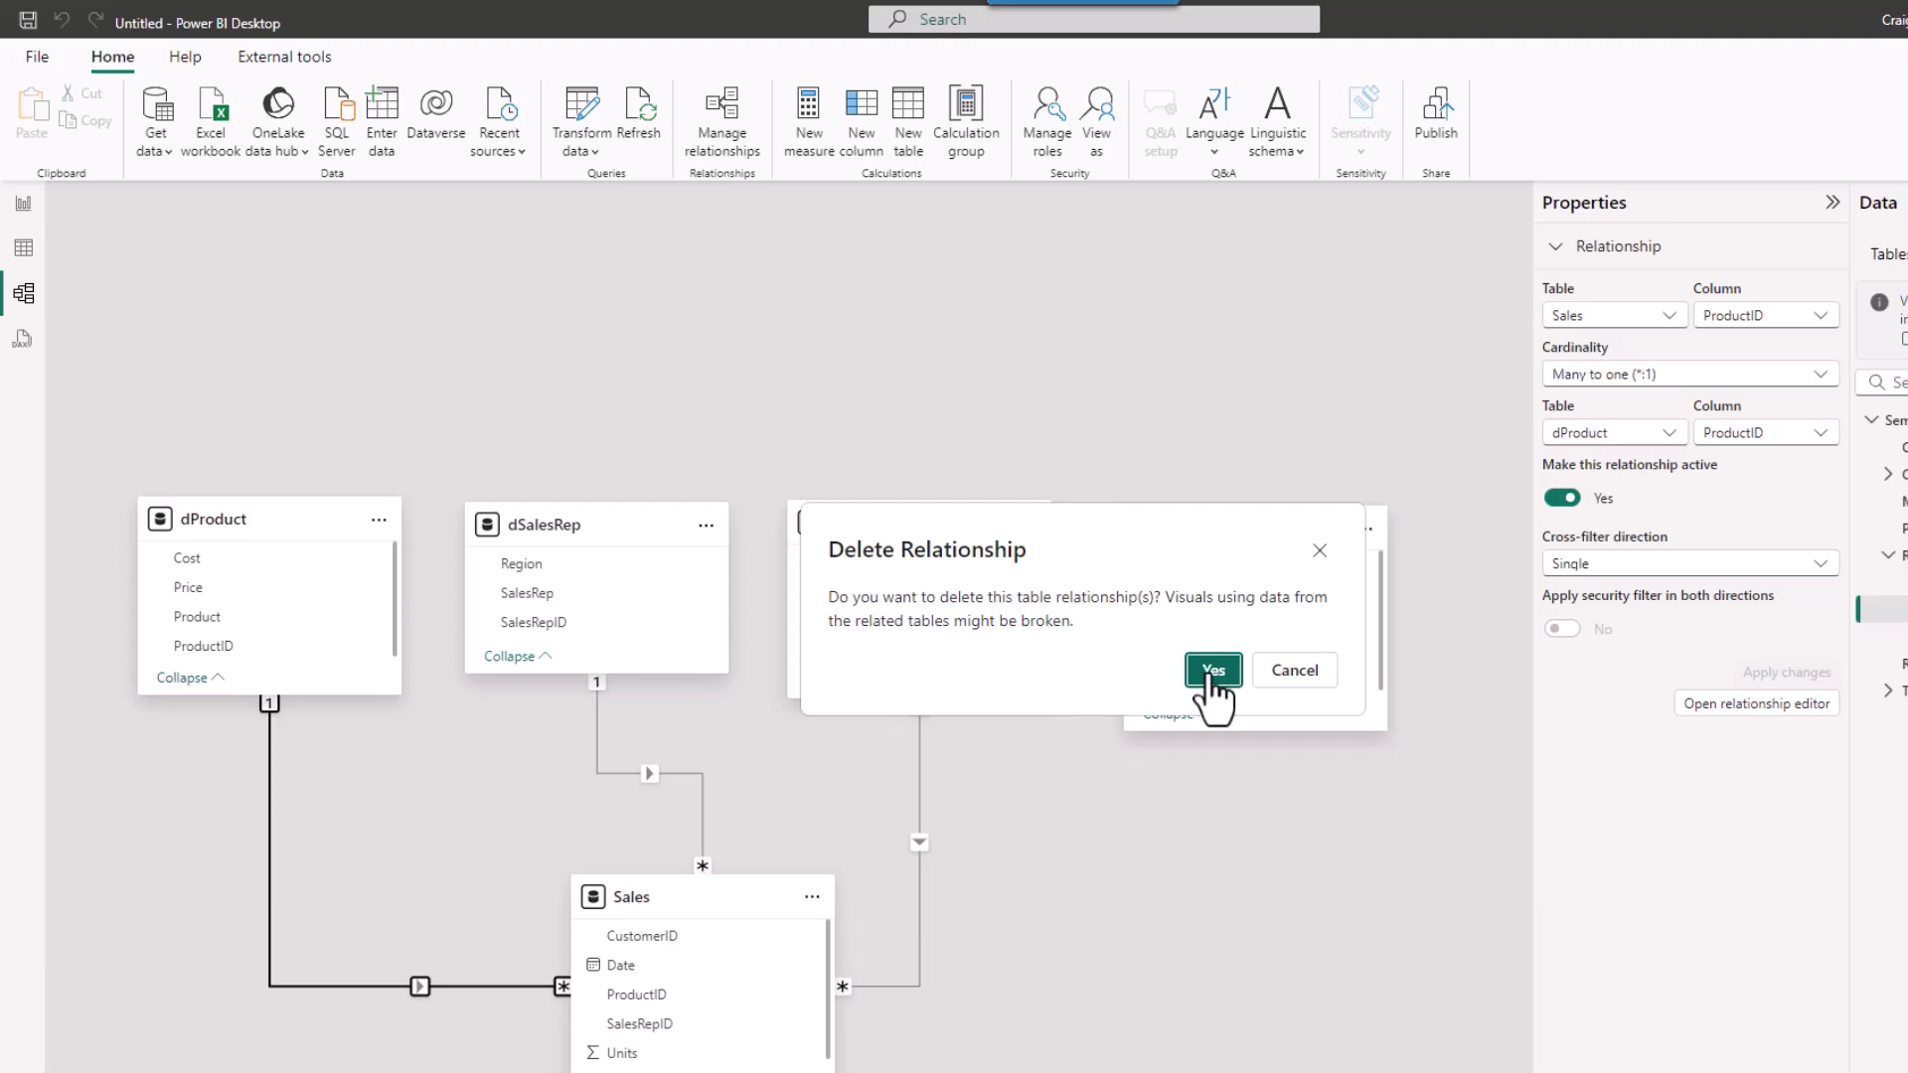
left_click(1212, 672)
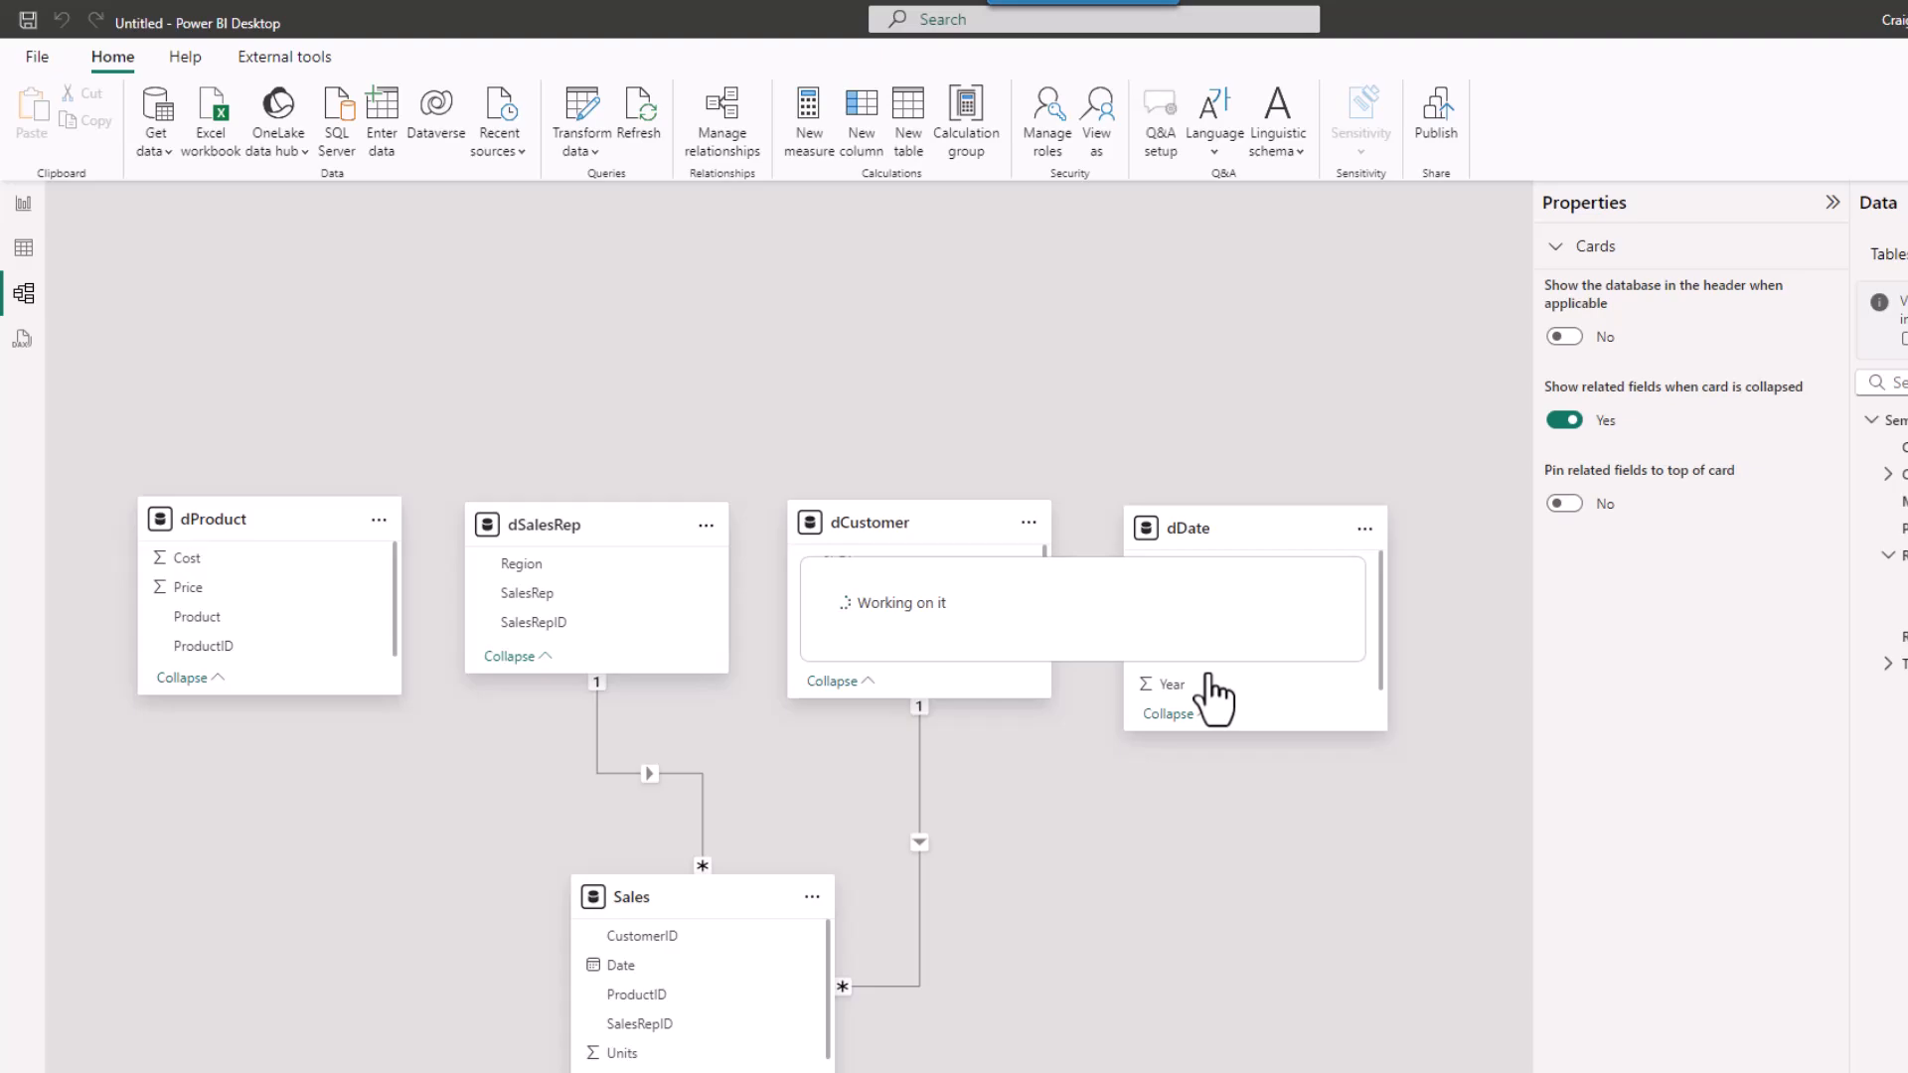
Delete the SalesRepID relationship between the dSalesRep and Sales tables.
left_click(594, 738)
right_click(594, 737)
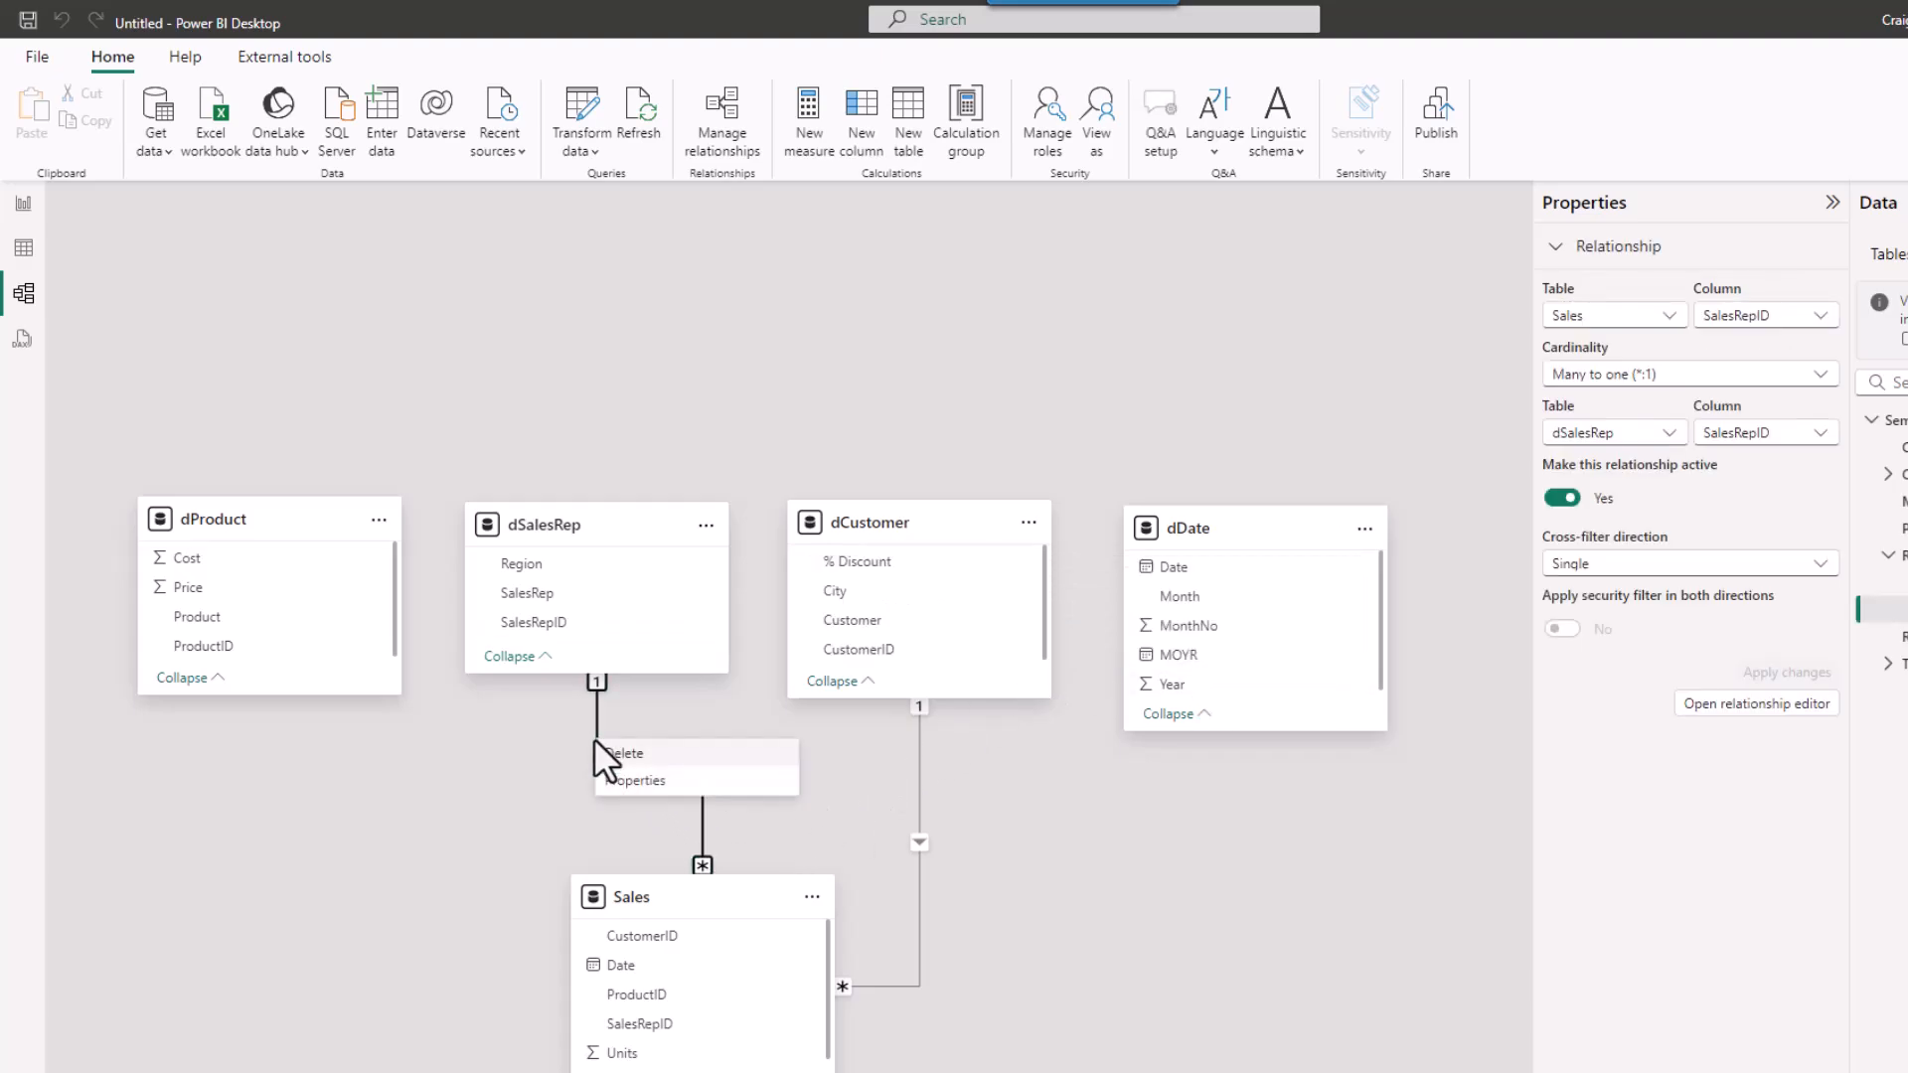
left_click(626, 753)
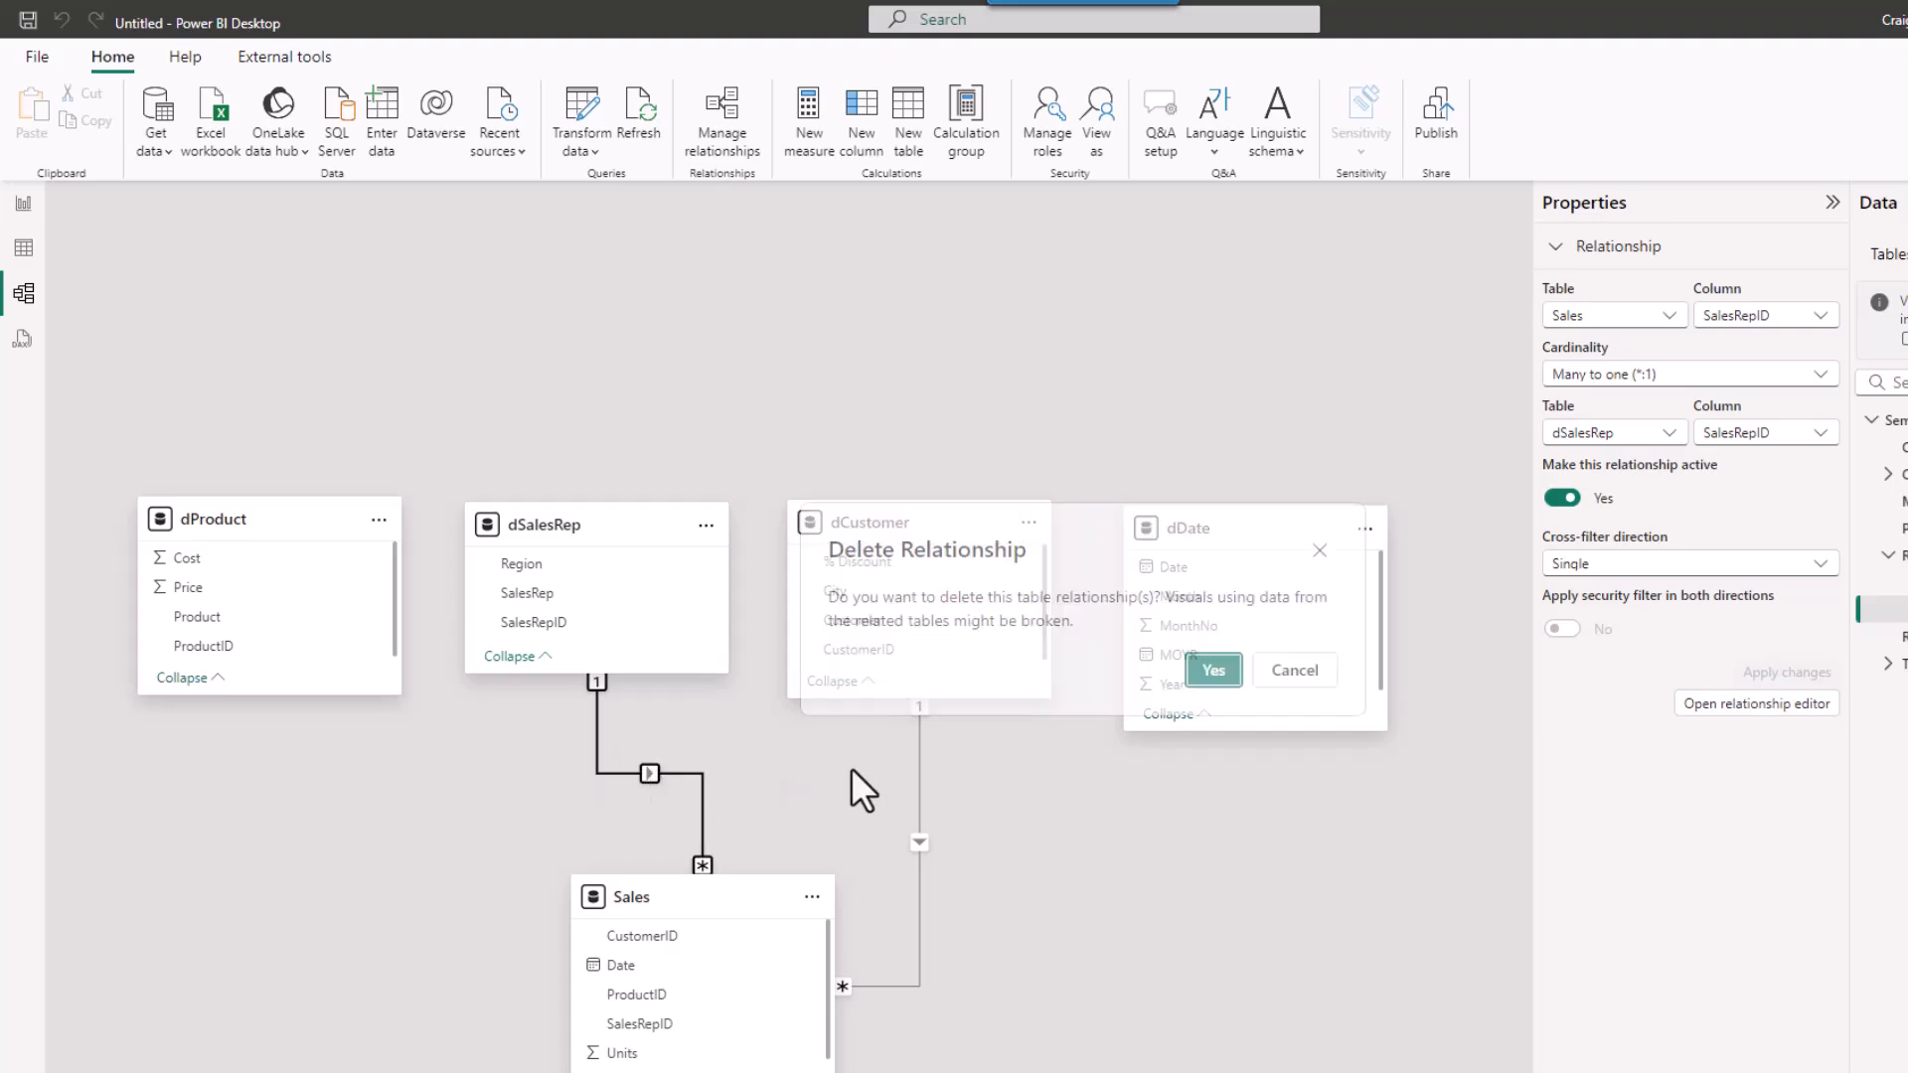
left_click(1213, 671)
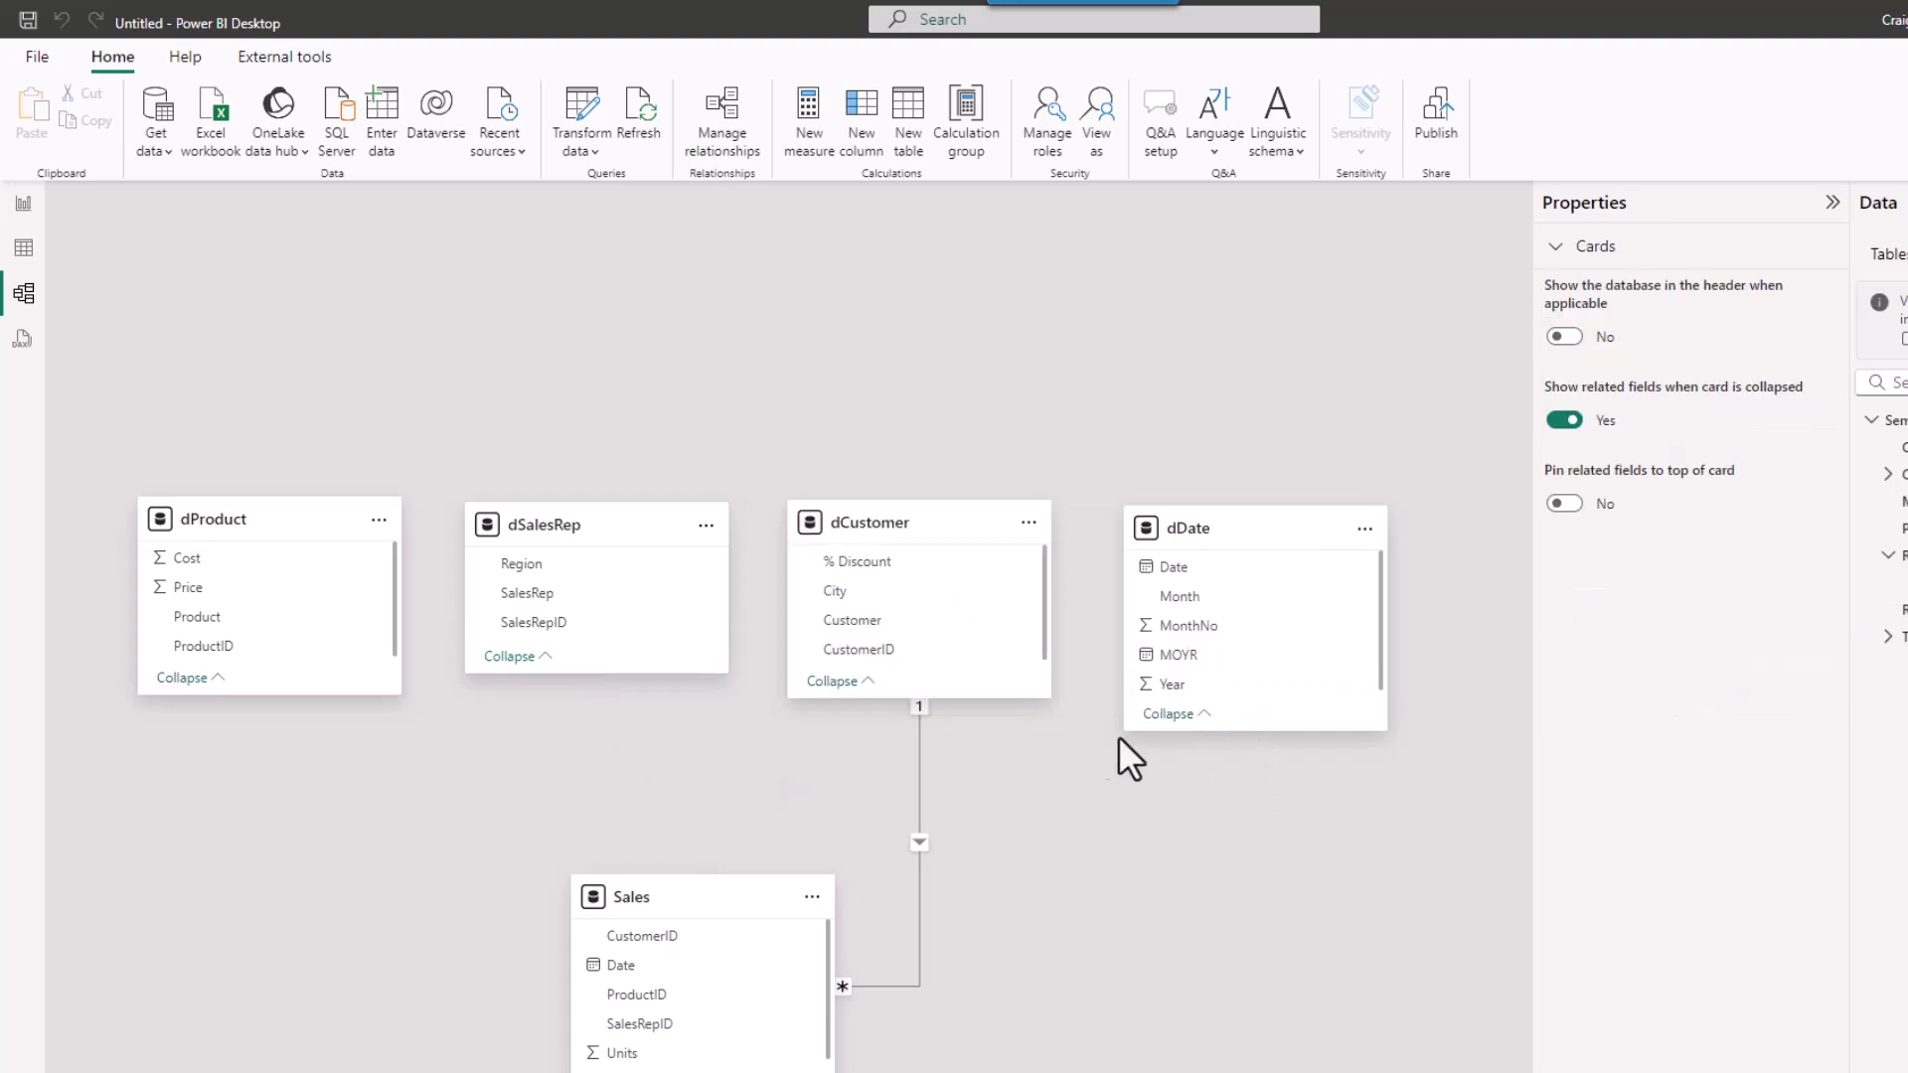
Delete the CustomerID relationship between the dCustomer and Sales tables.
left_click(920, 773)
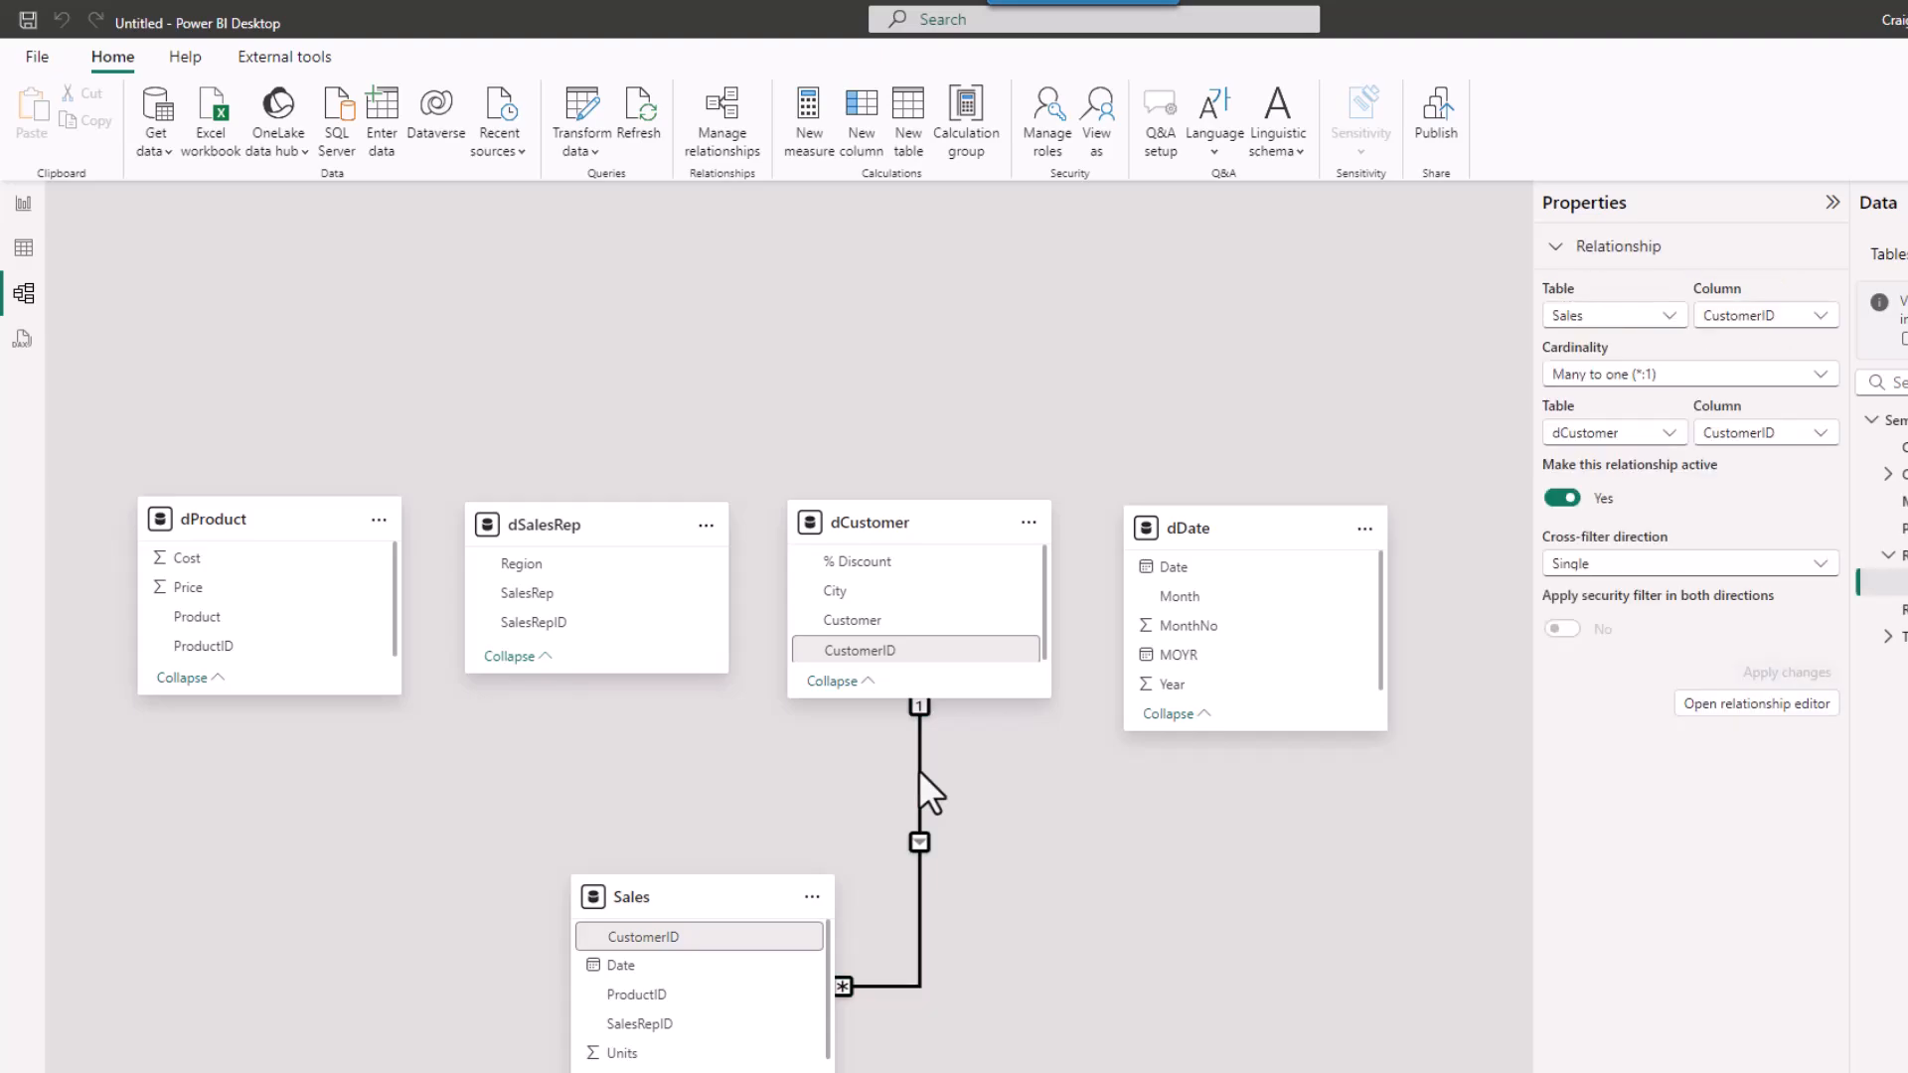
right_click(920, 772)
left_click(947, 785)
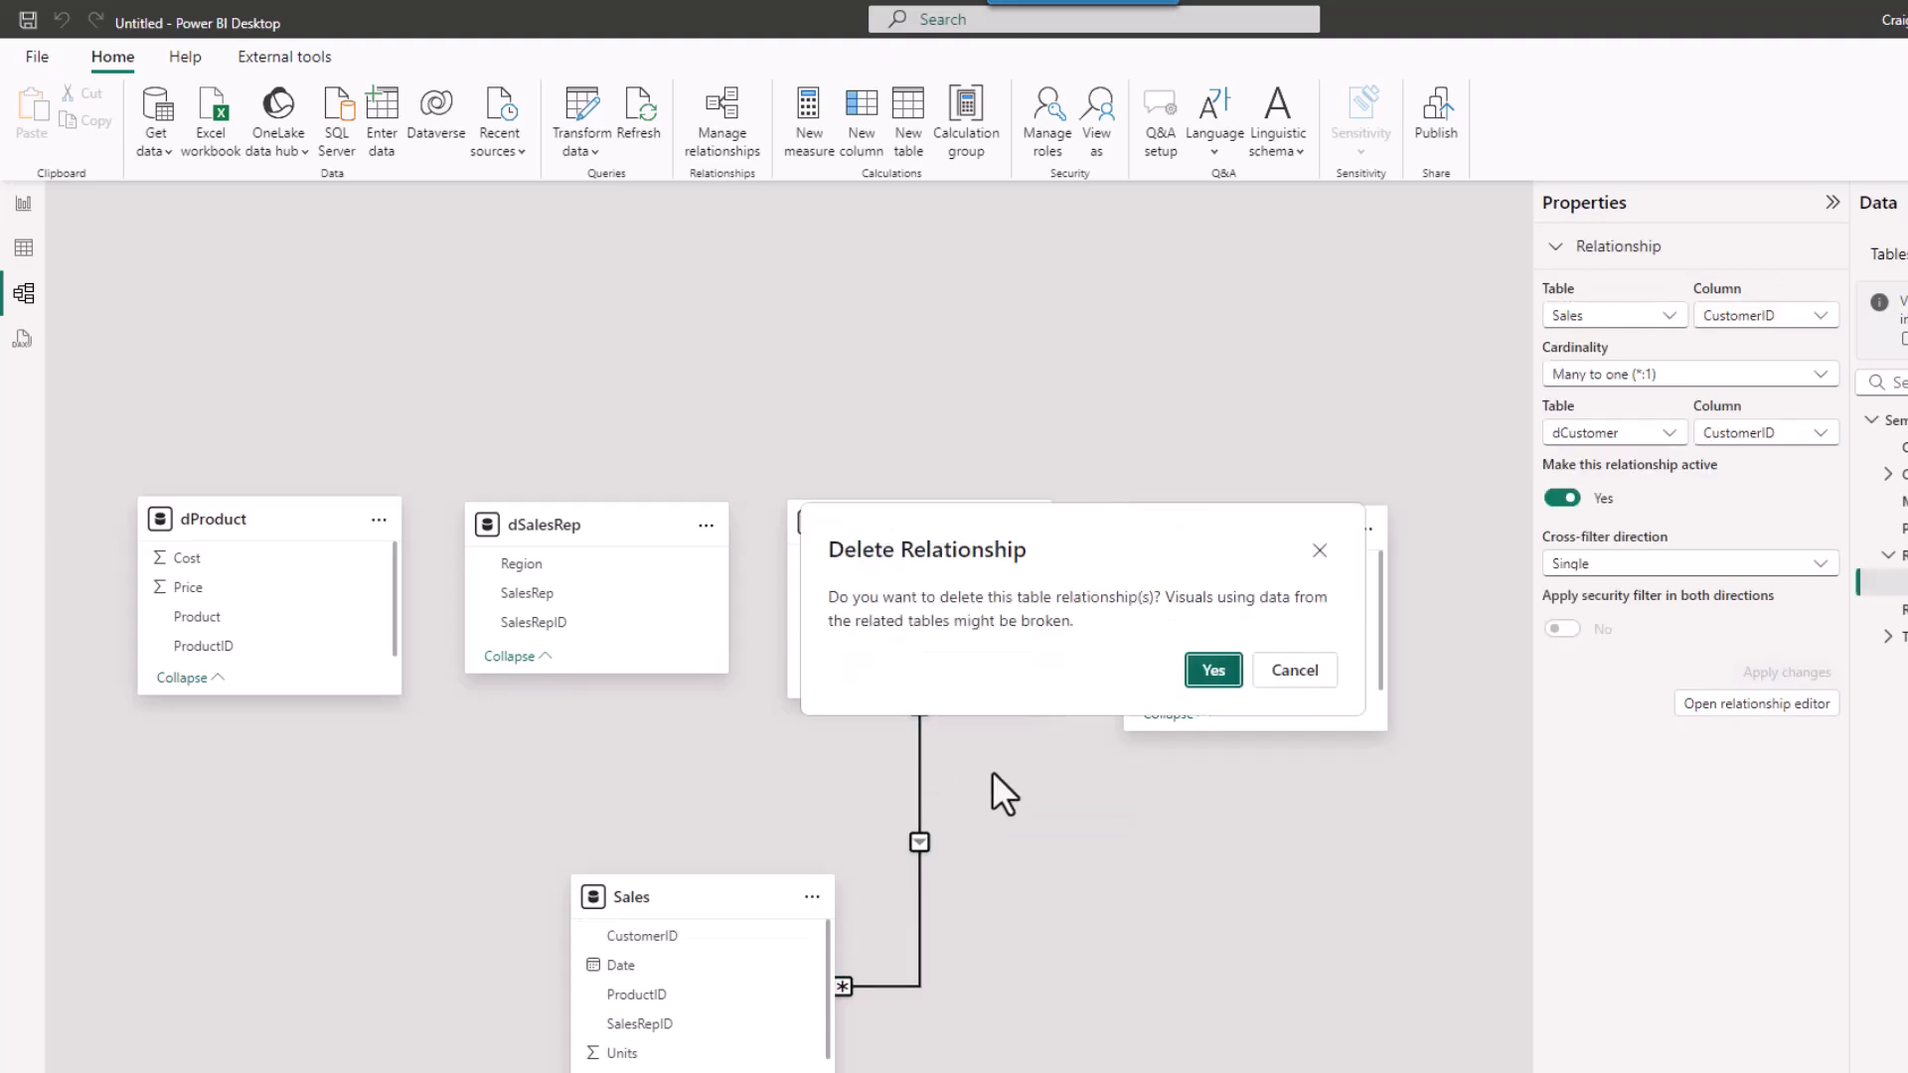
left_click(1214, 672)
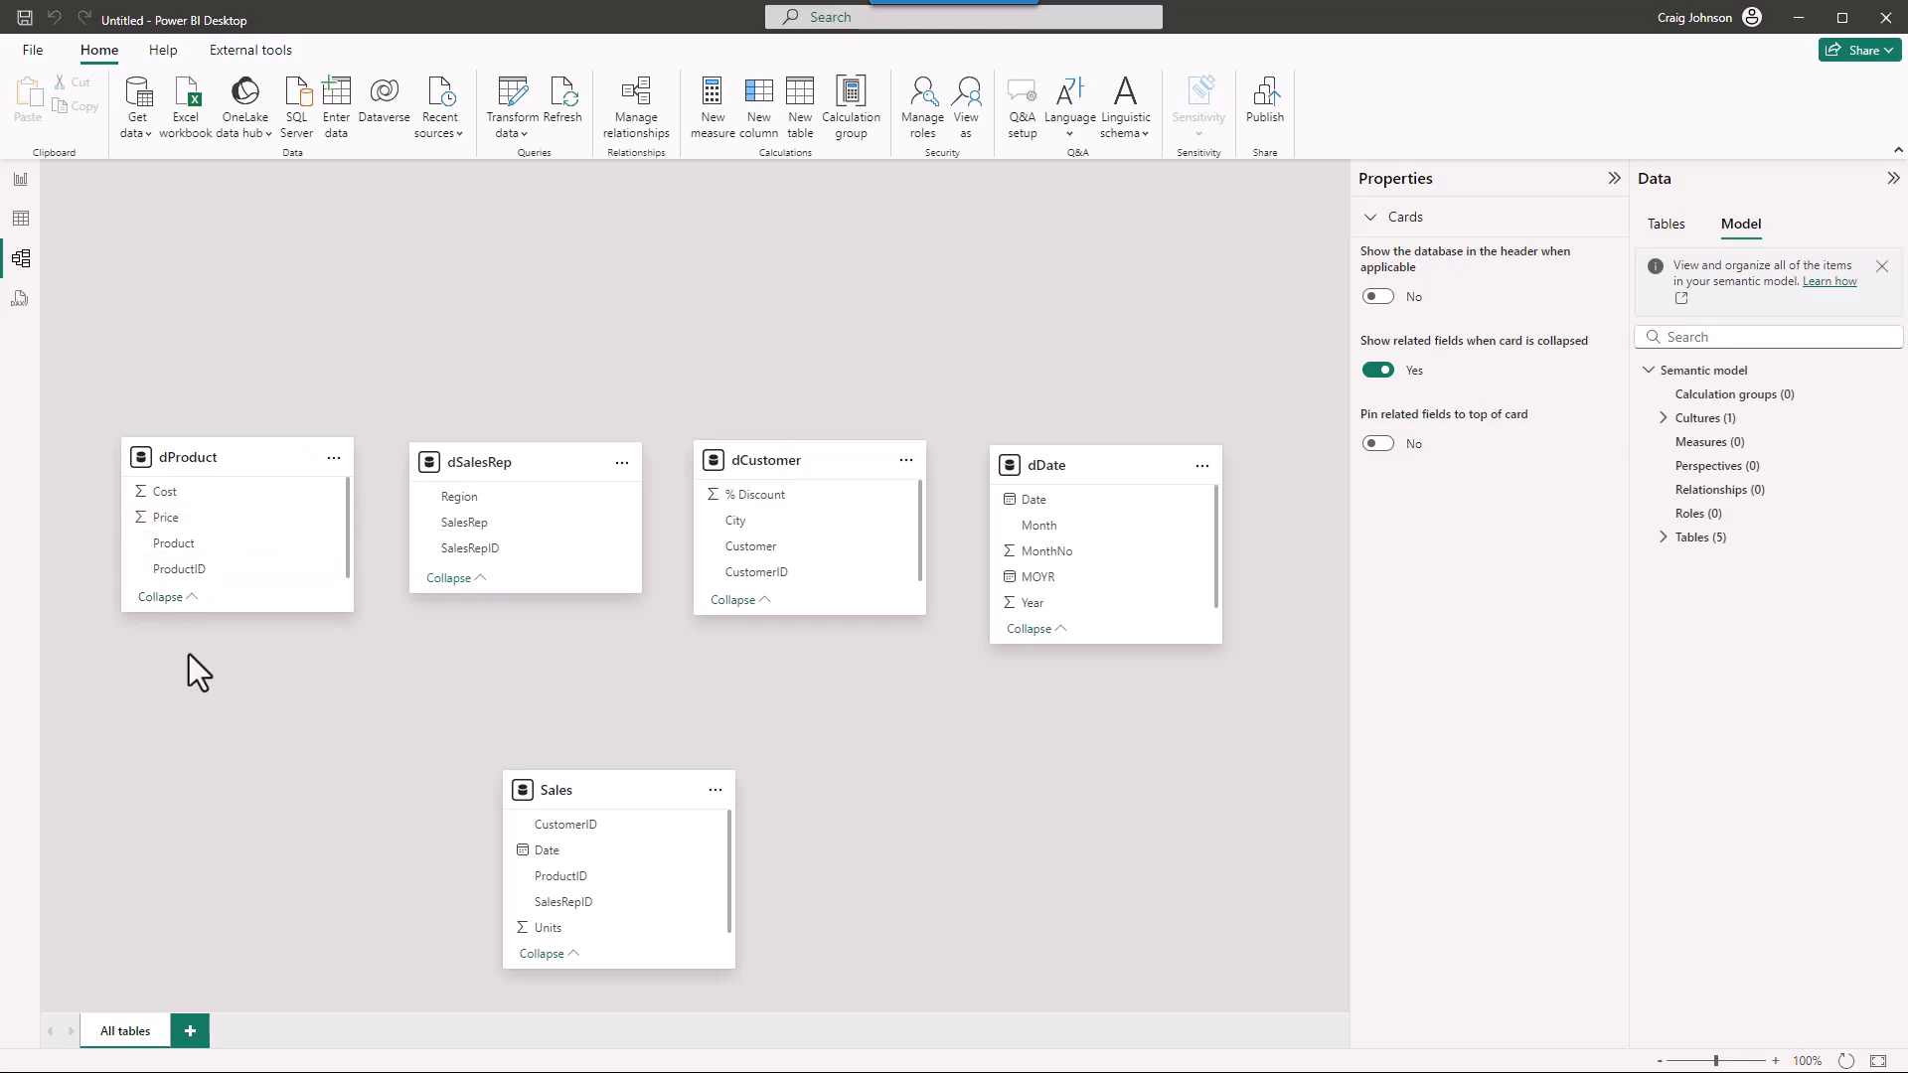
Create active one-to-many, single-direction relationships to Sales from dProduct on ProductID and from dSalesRep on SalesRepID.
left_click(203, 450)
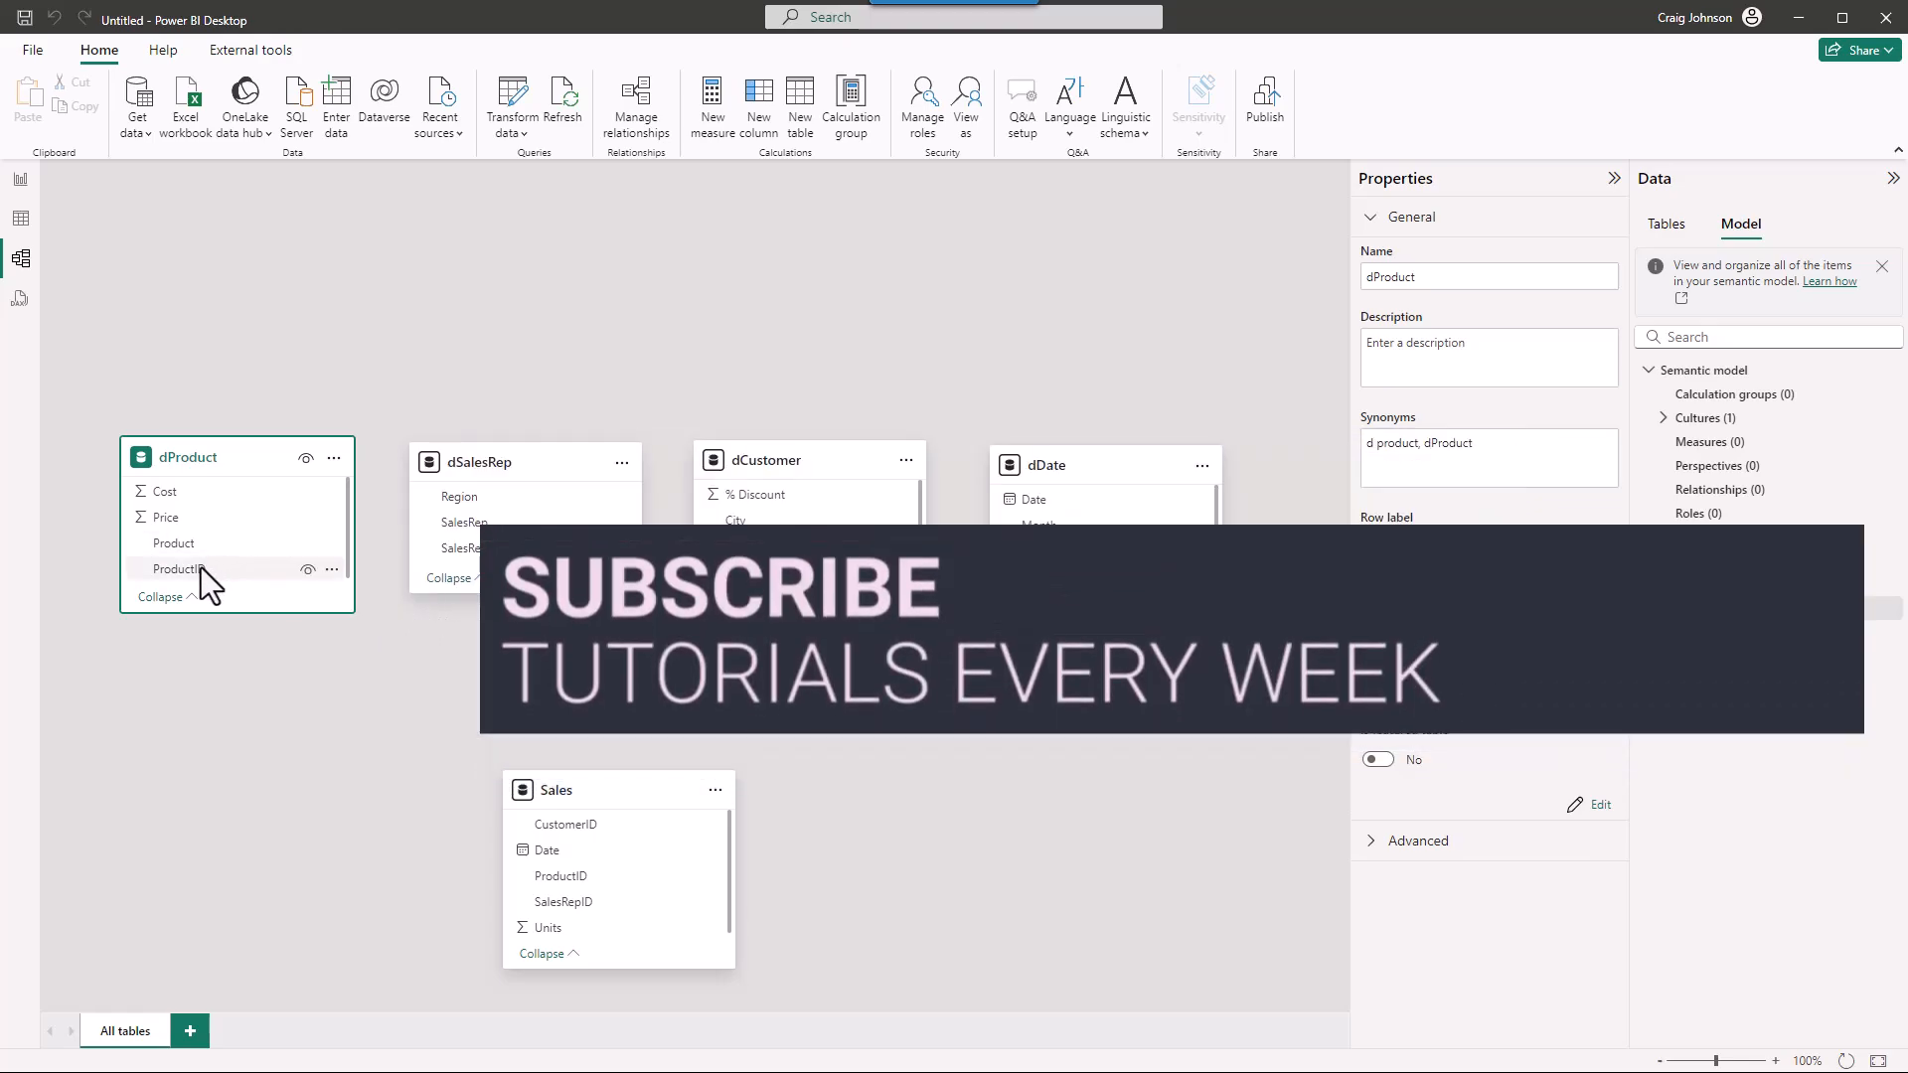
left_click_drag(200, 569, 540, 878)
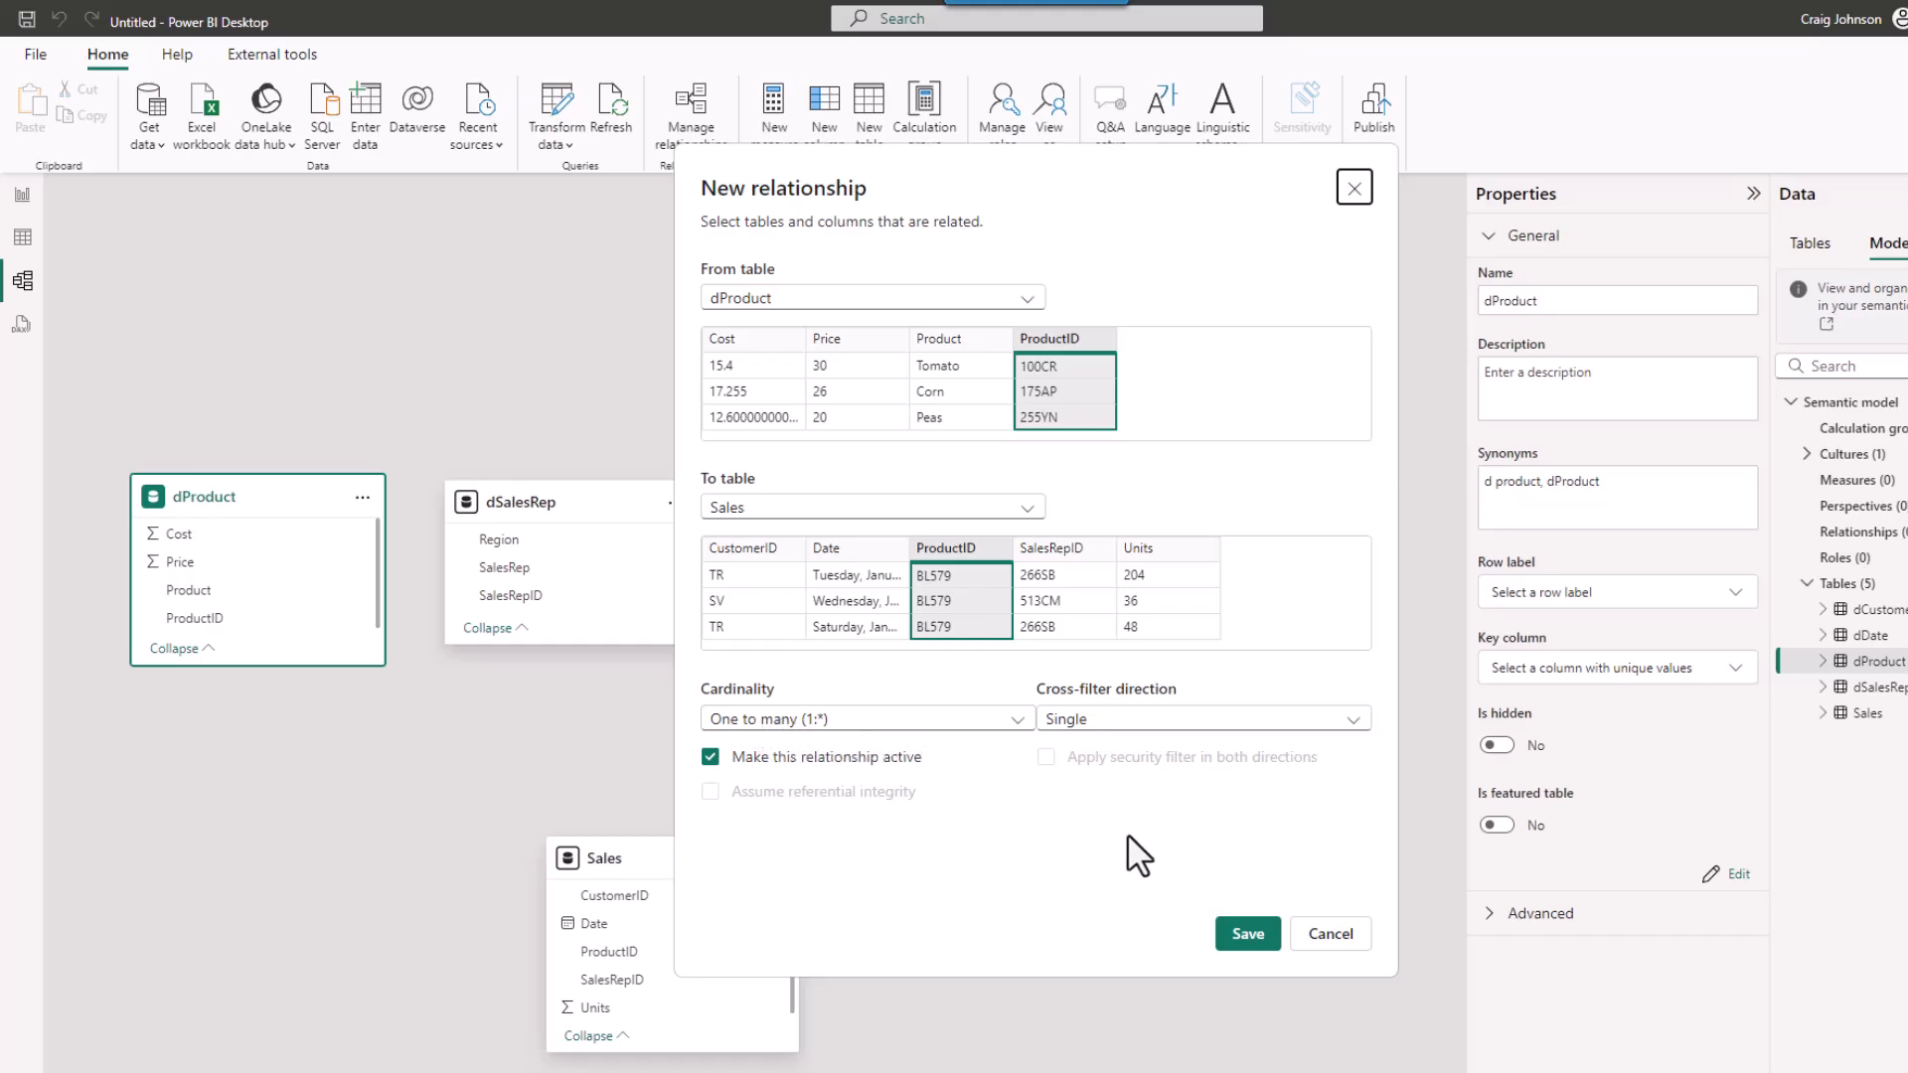
left_click(1244, 936)
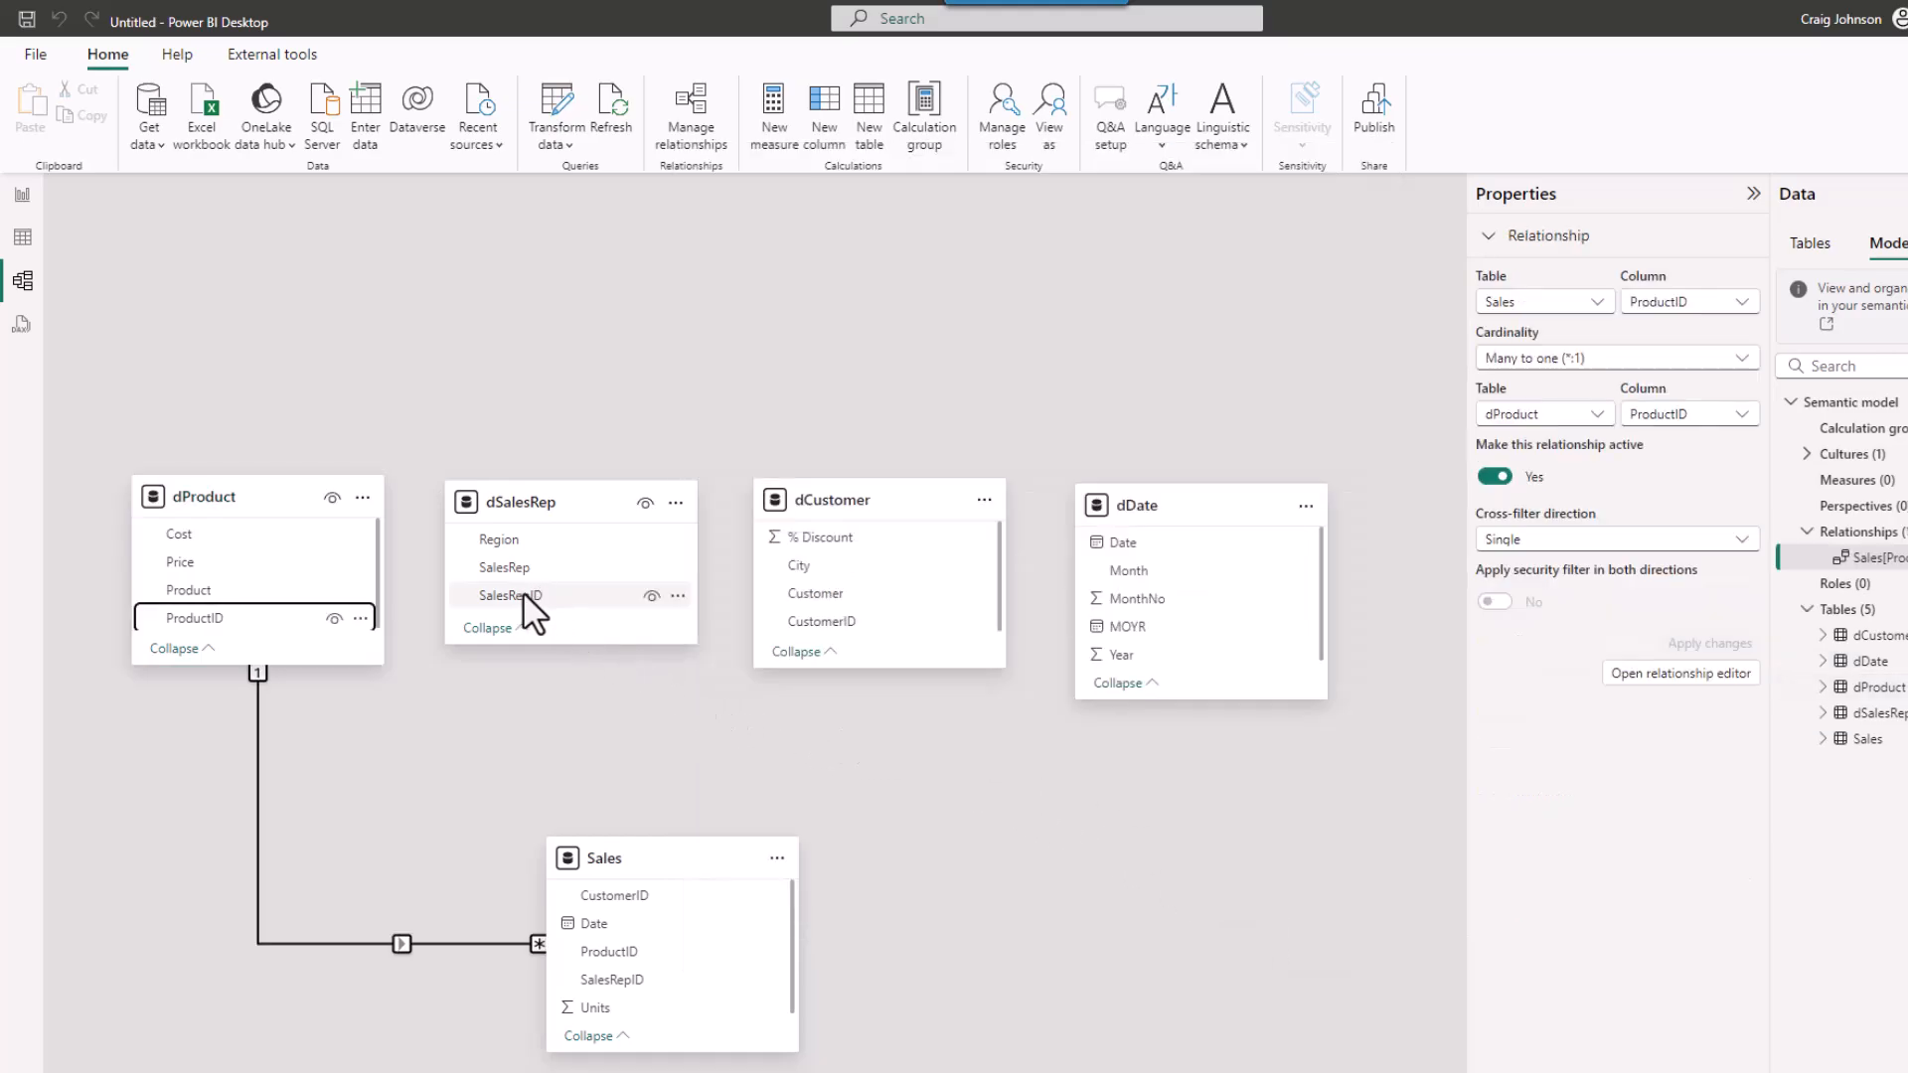
left_click_drag(523, 592, 616, 980)
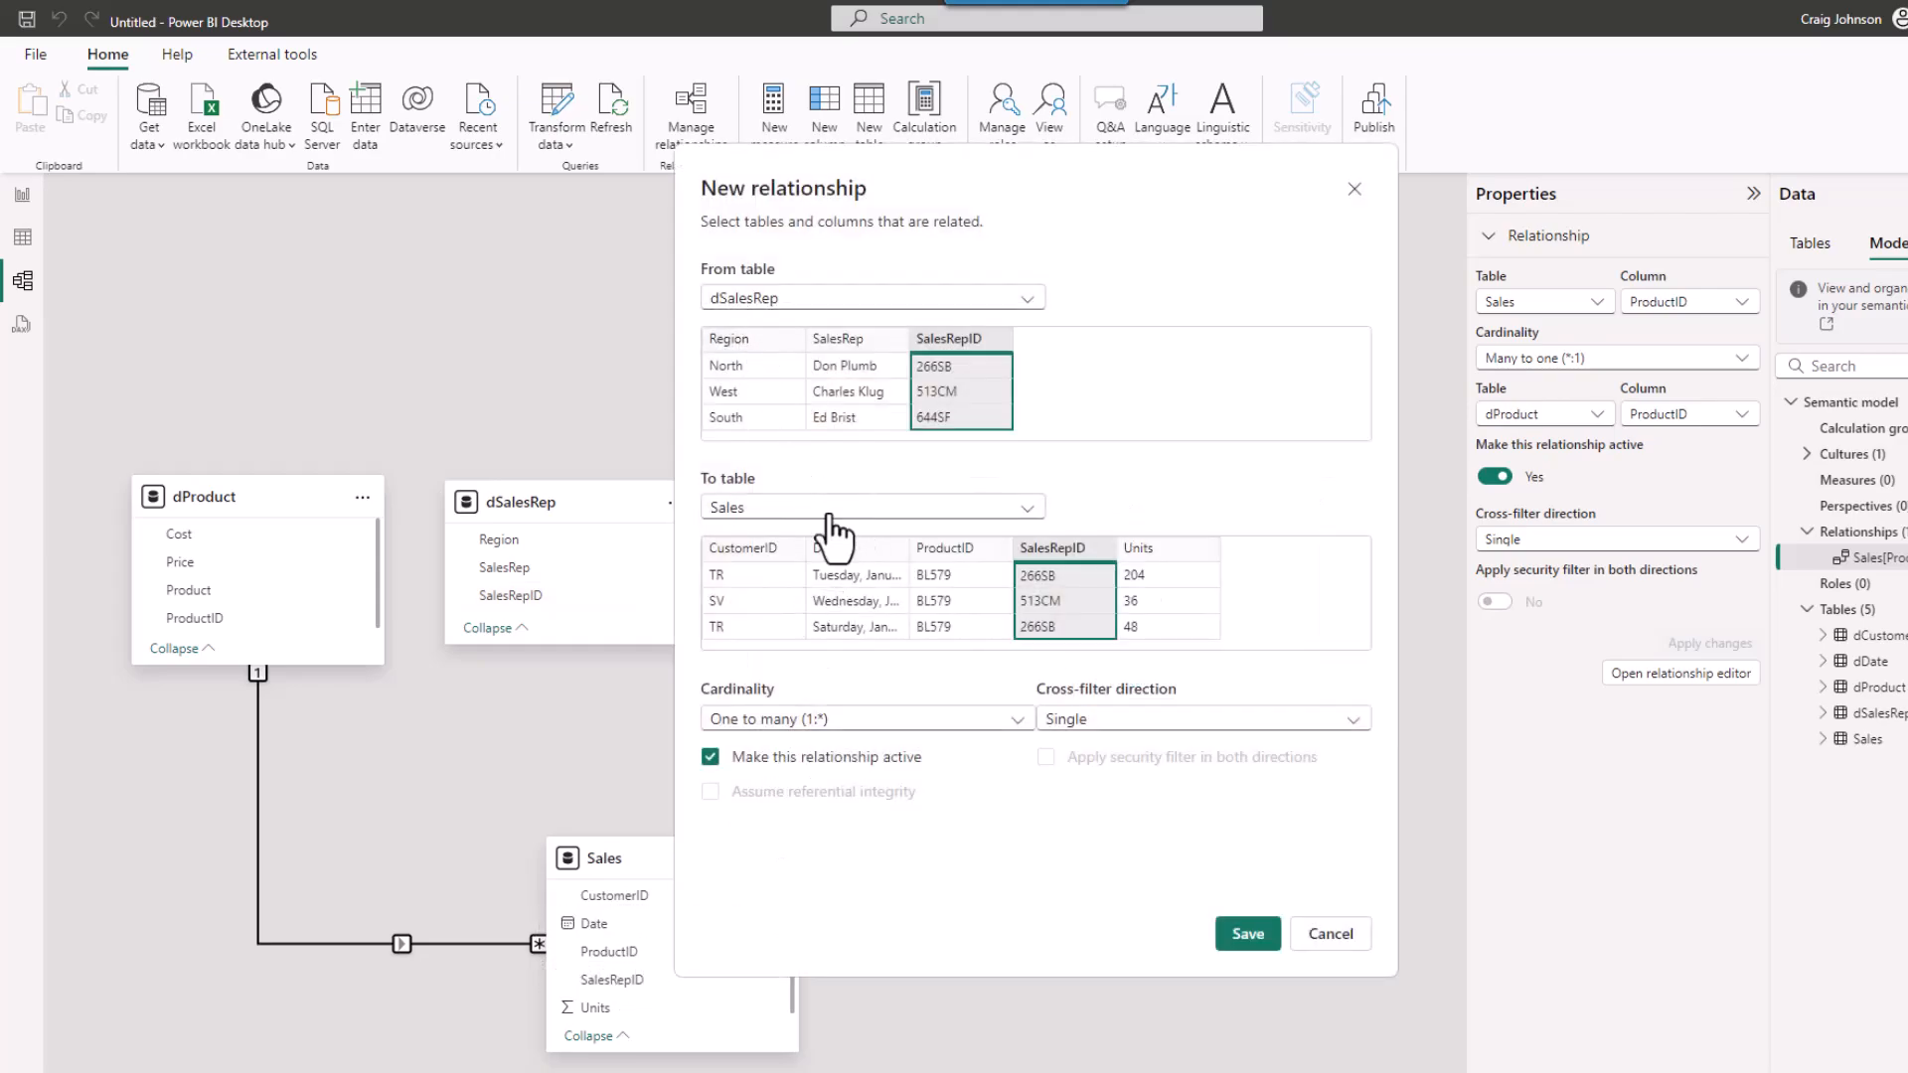
left_click(1246, 942)
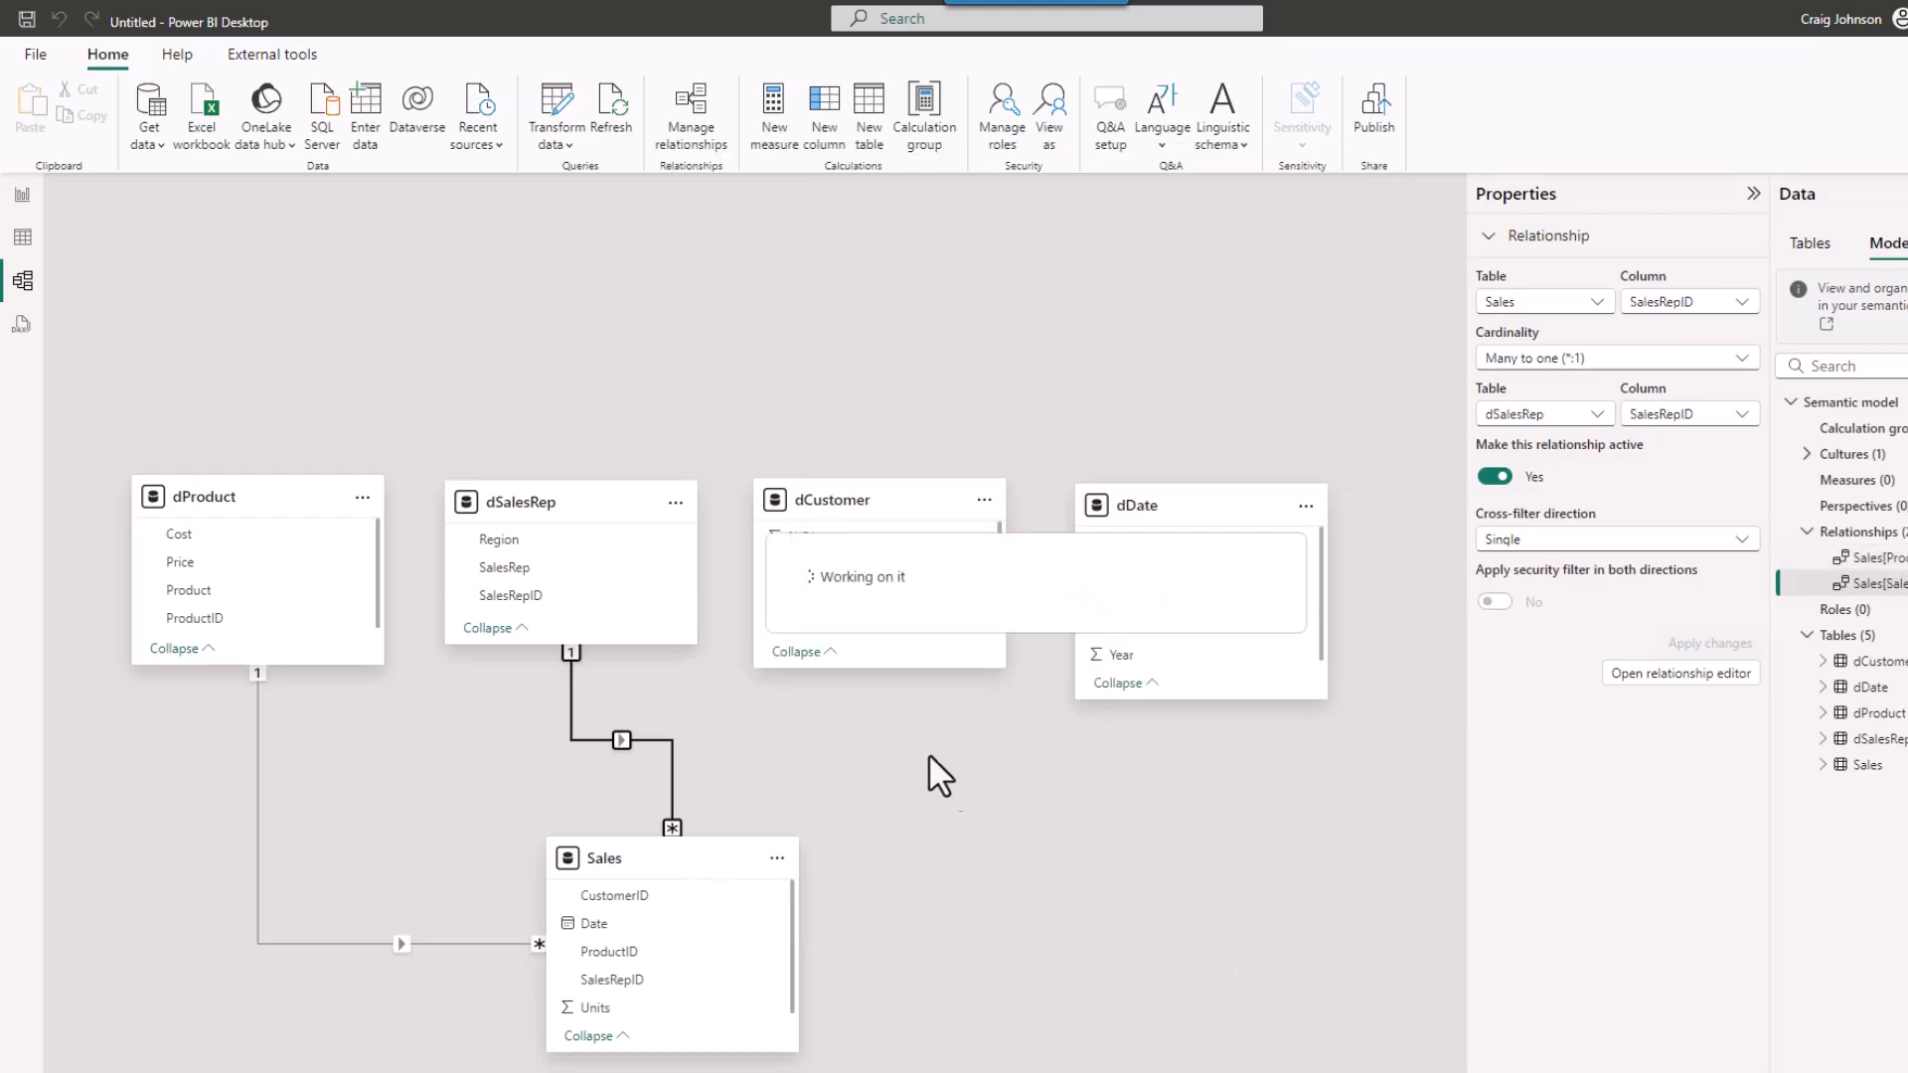
Create active one-to-many, single-direction relationships to Sales from dCustomer on CustomerID and from dDate on Date.
left_click_drag(832, 623, 616, 885)
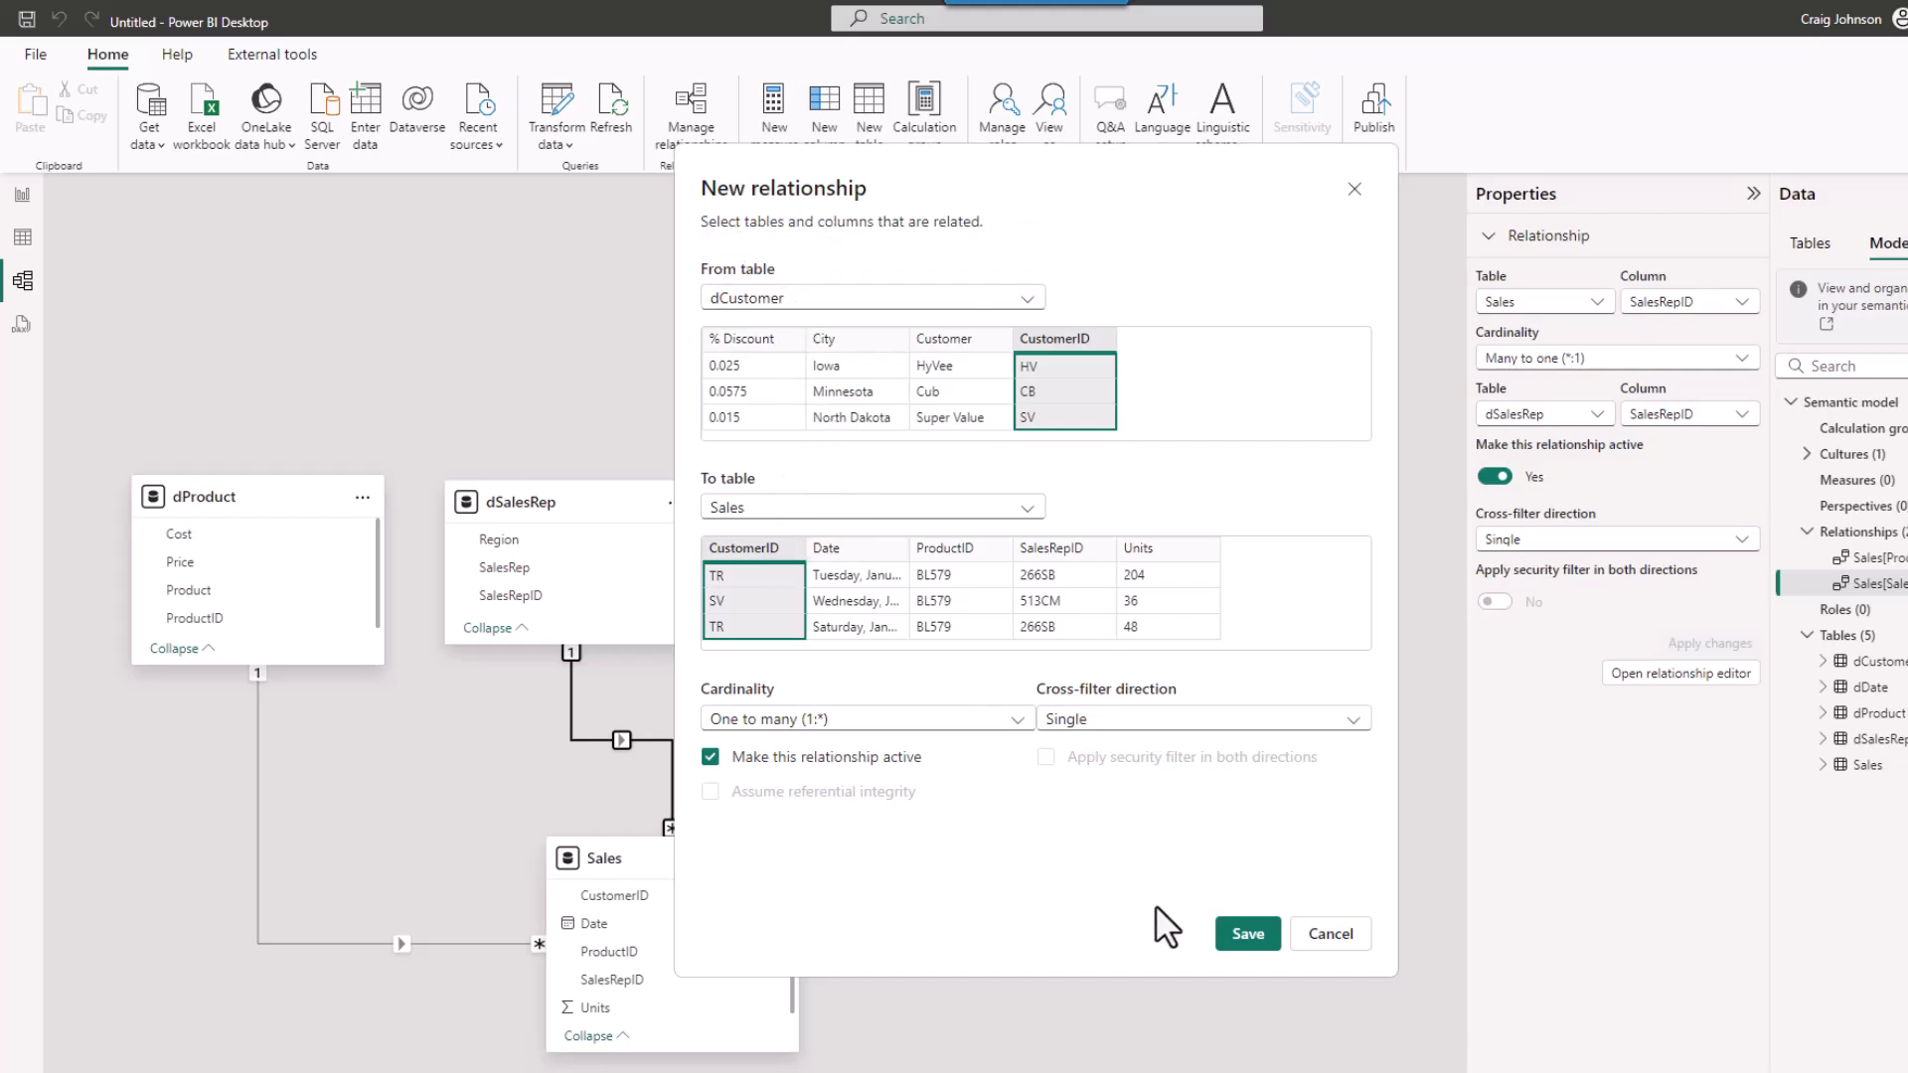
left_click(1242, 949)
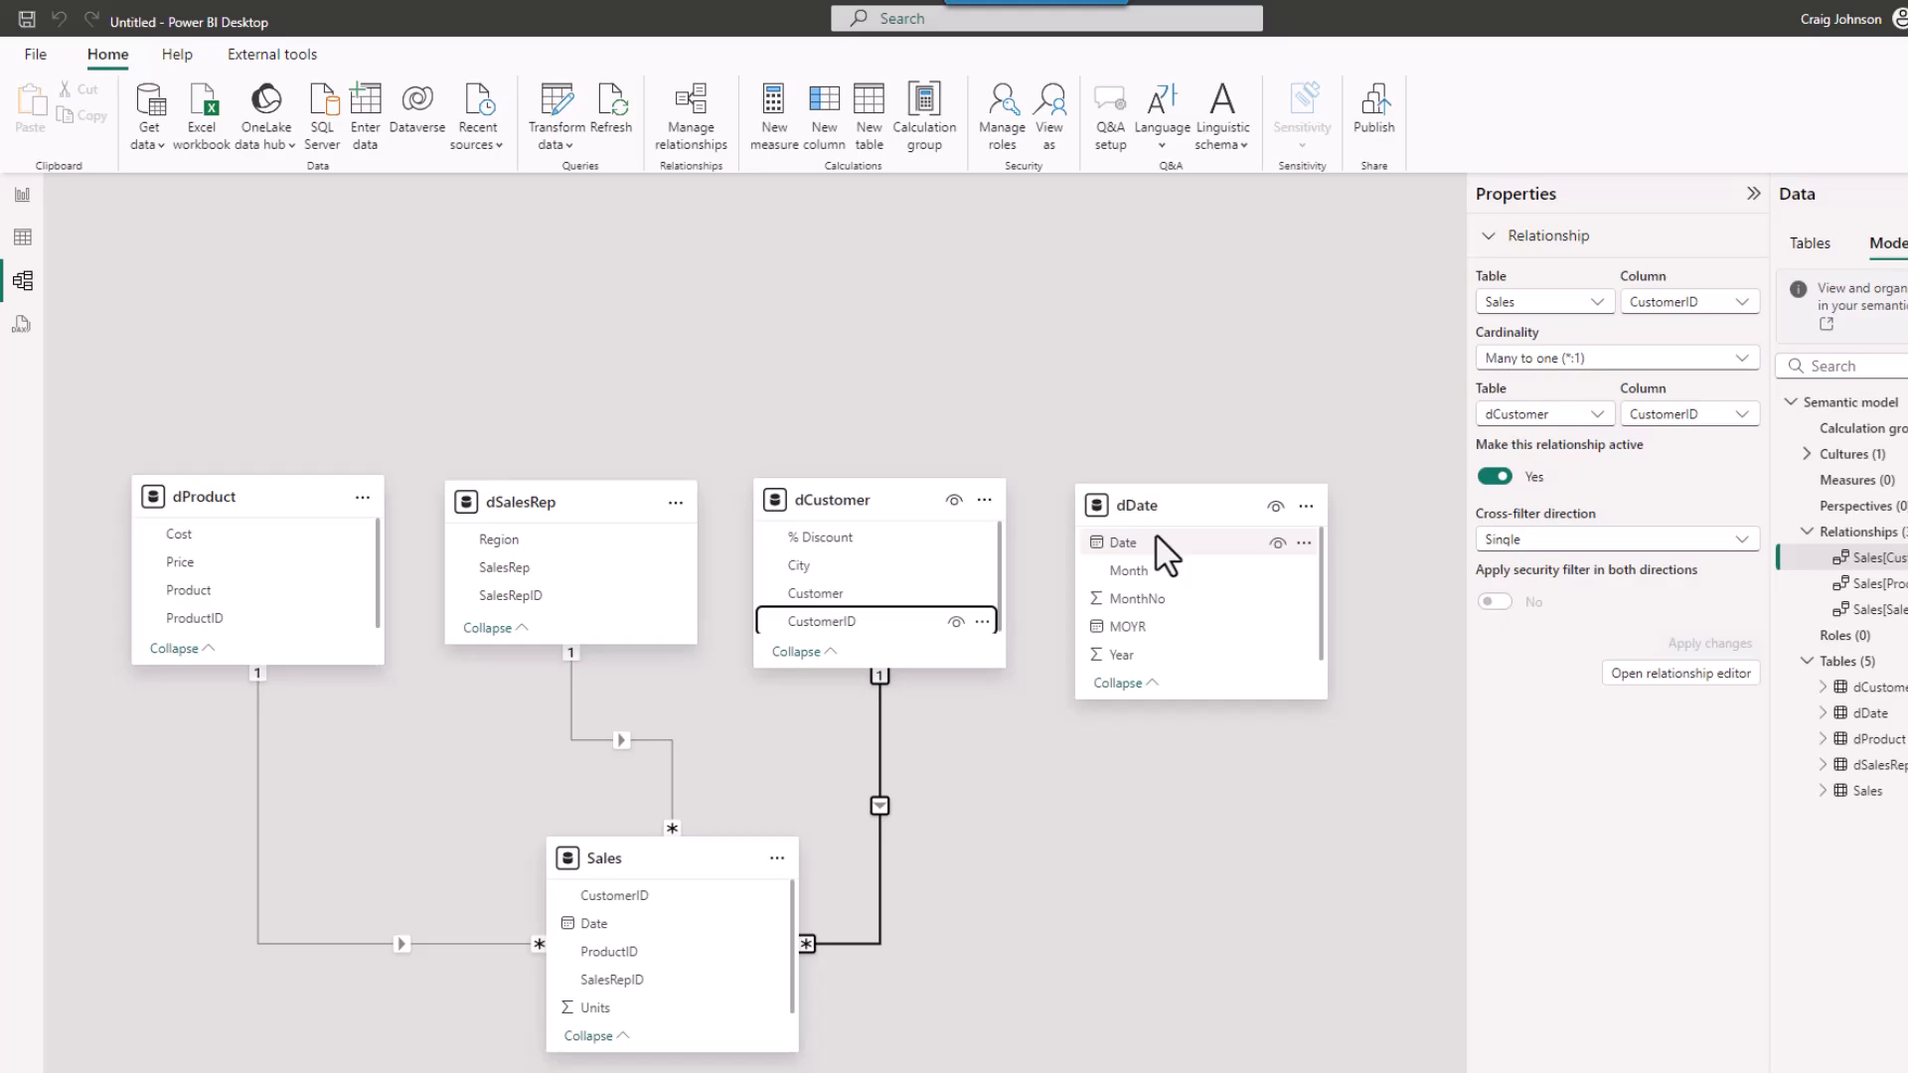
left_click_drag(1156, 542, 616, 925)
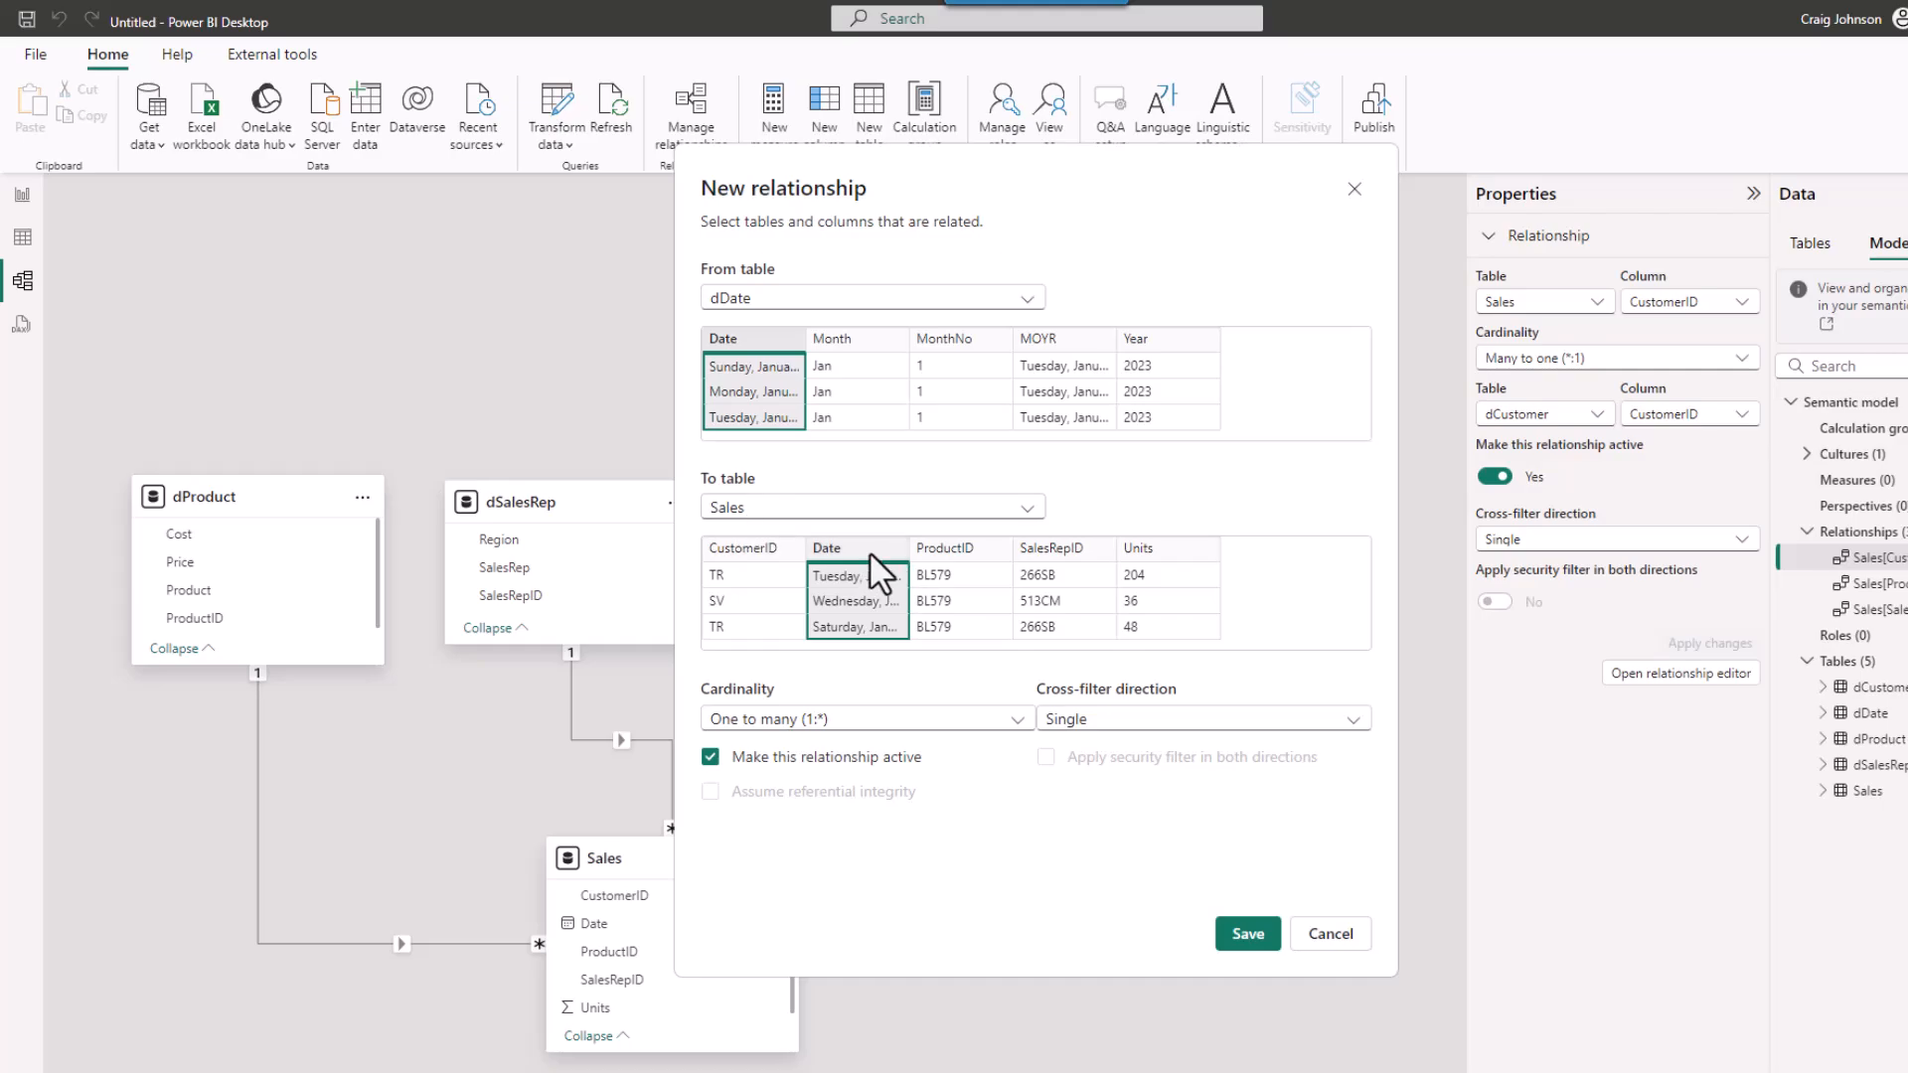
left_click(1248, 939)
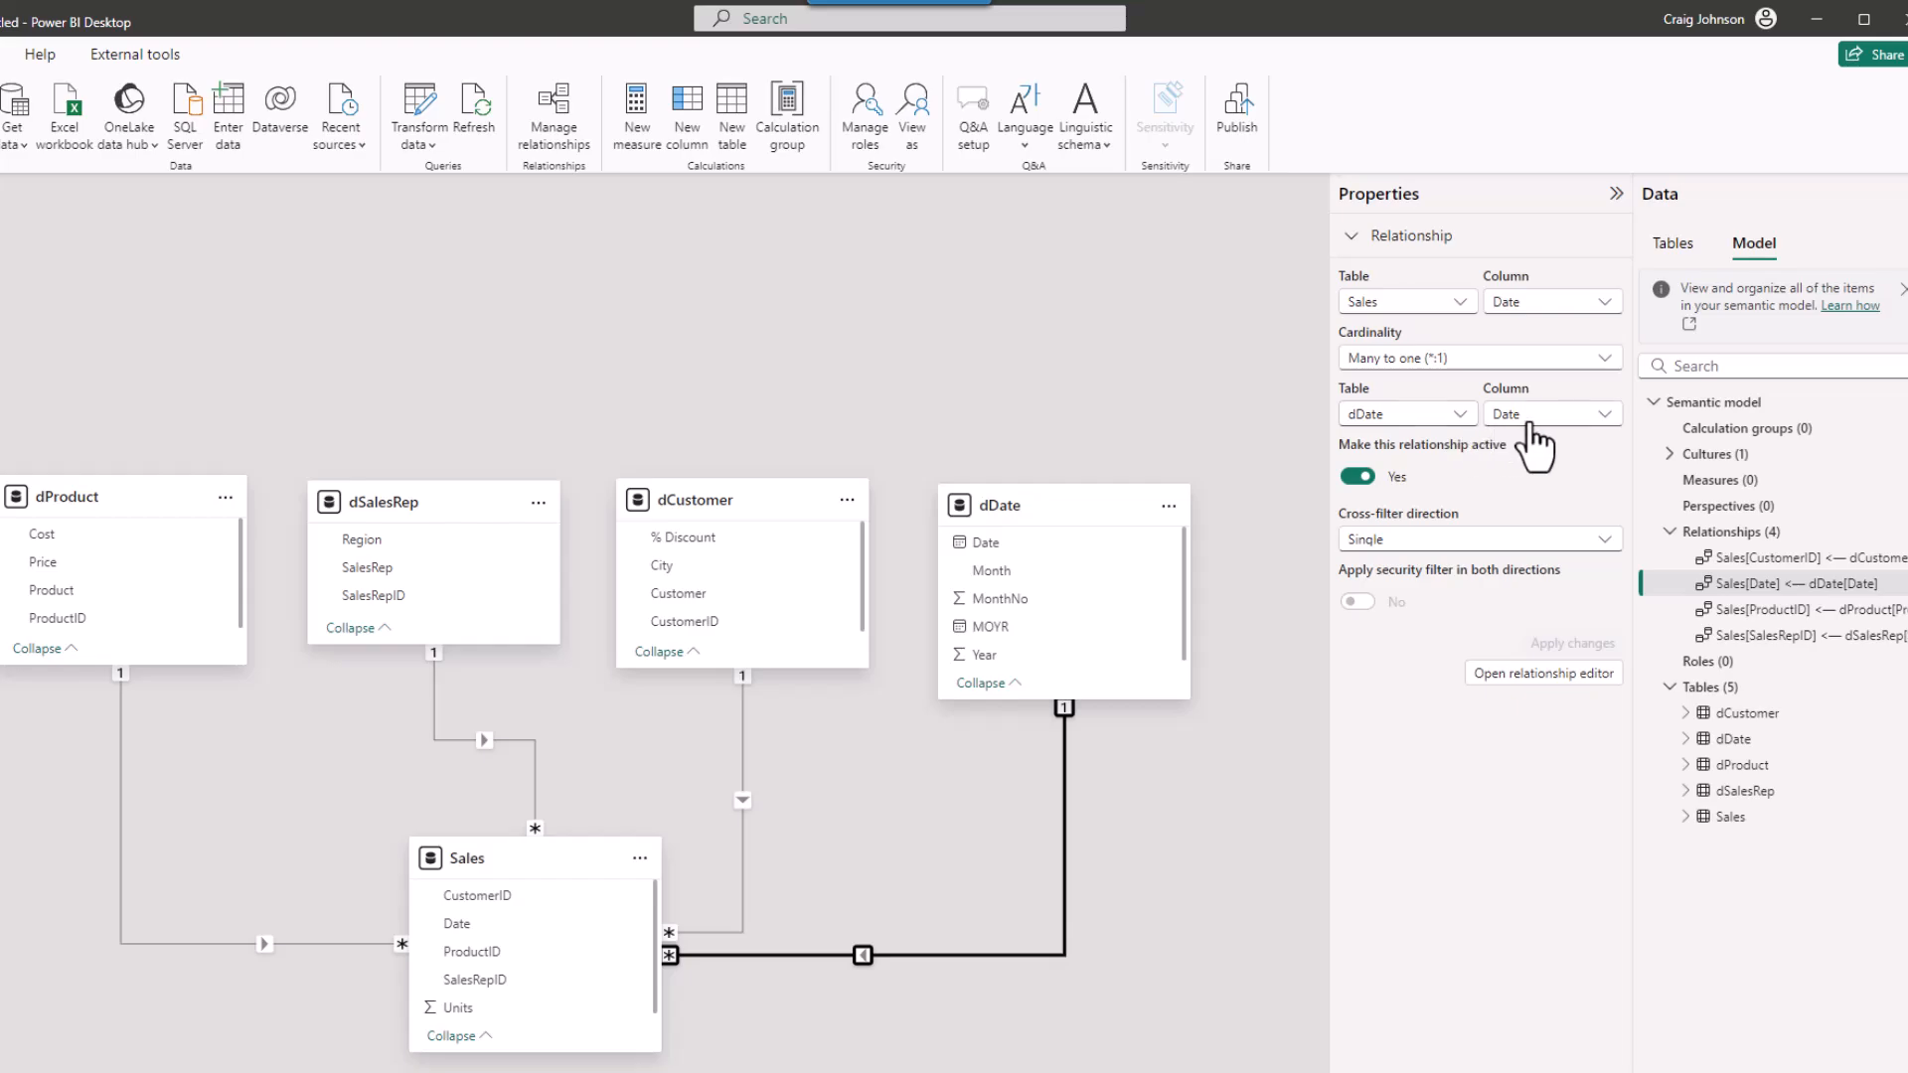
Examine the active state and cross-filter direction options of the relationship between Sales and dDate.
left_click(1356, 478)
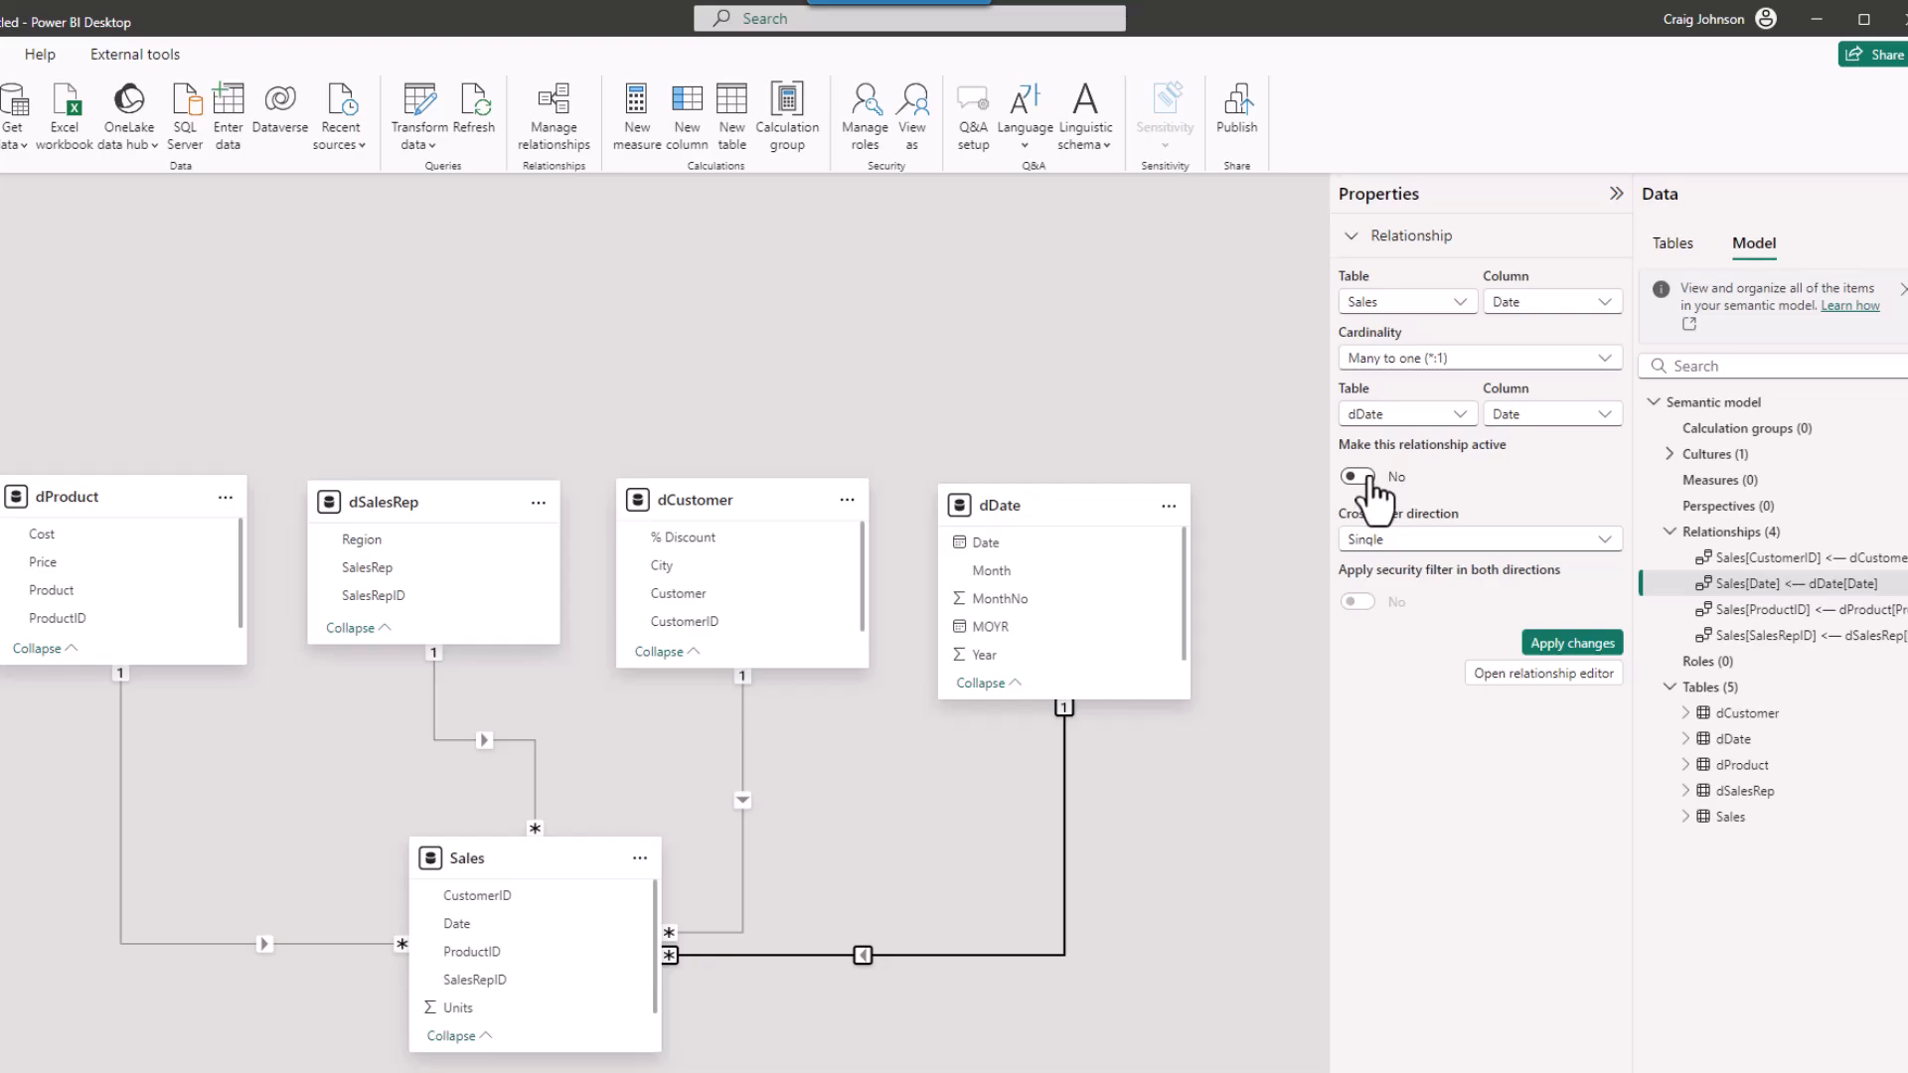
left_click(1368, 477)
left_click(1603, 542)
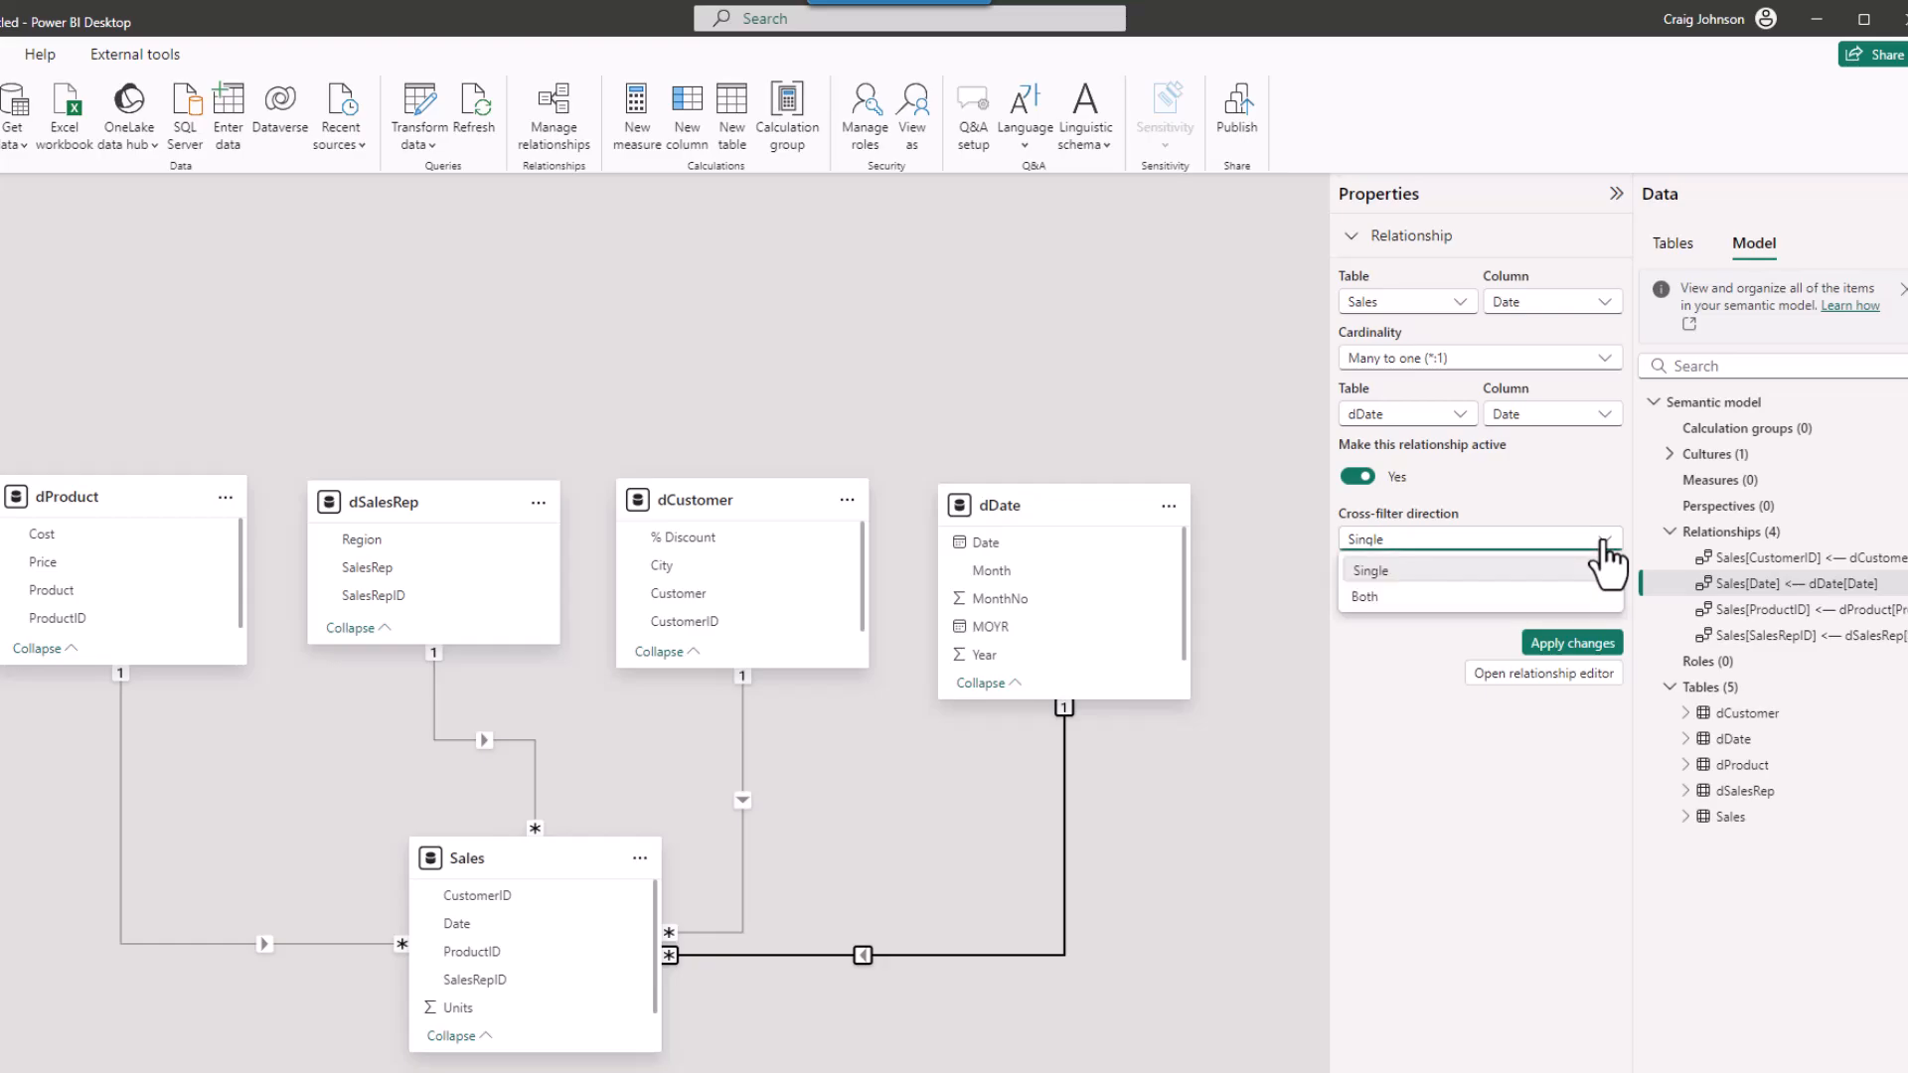
left_click(1603, 540)
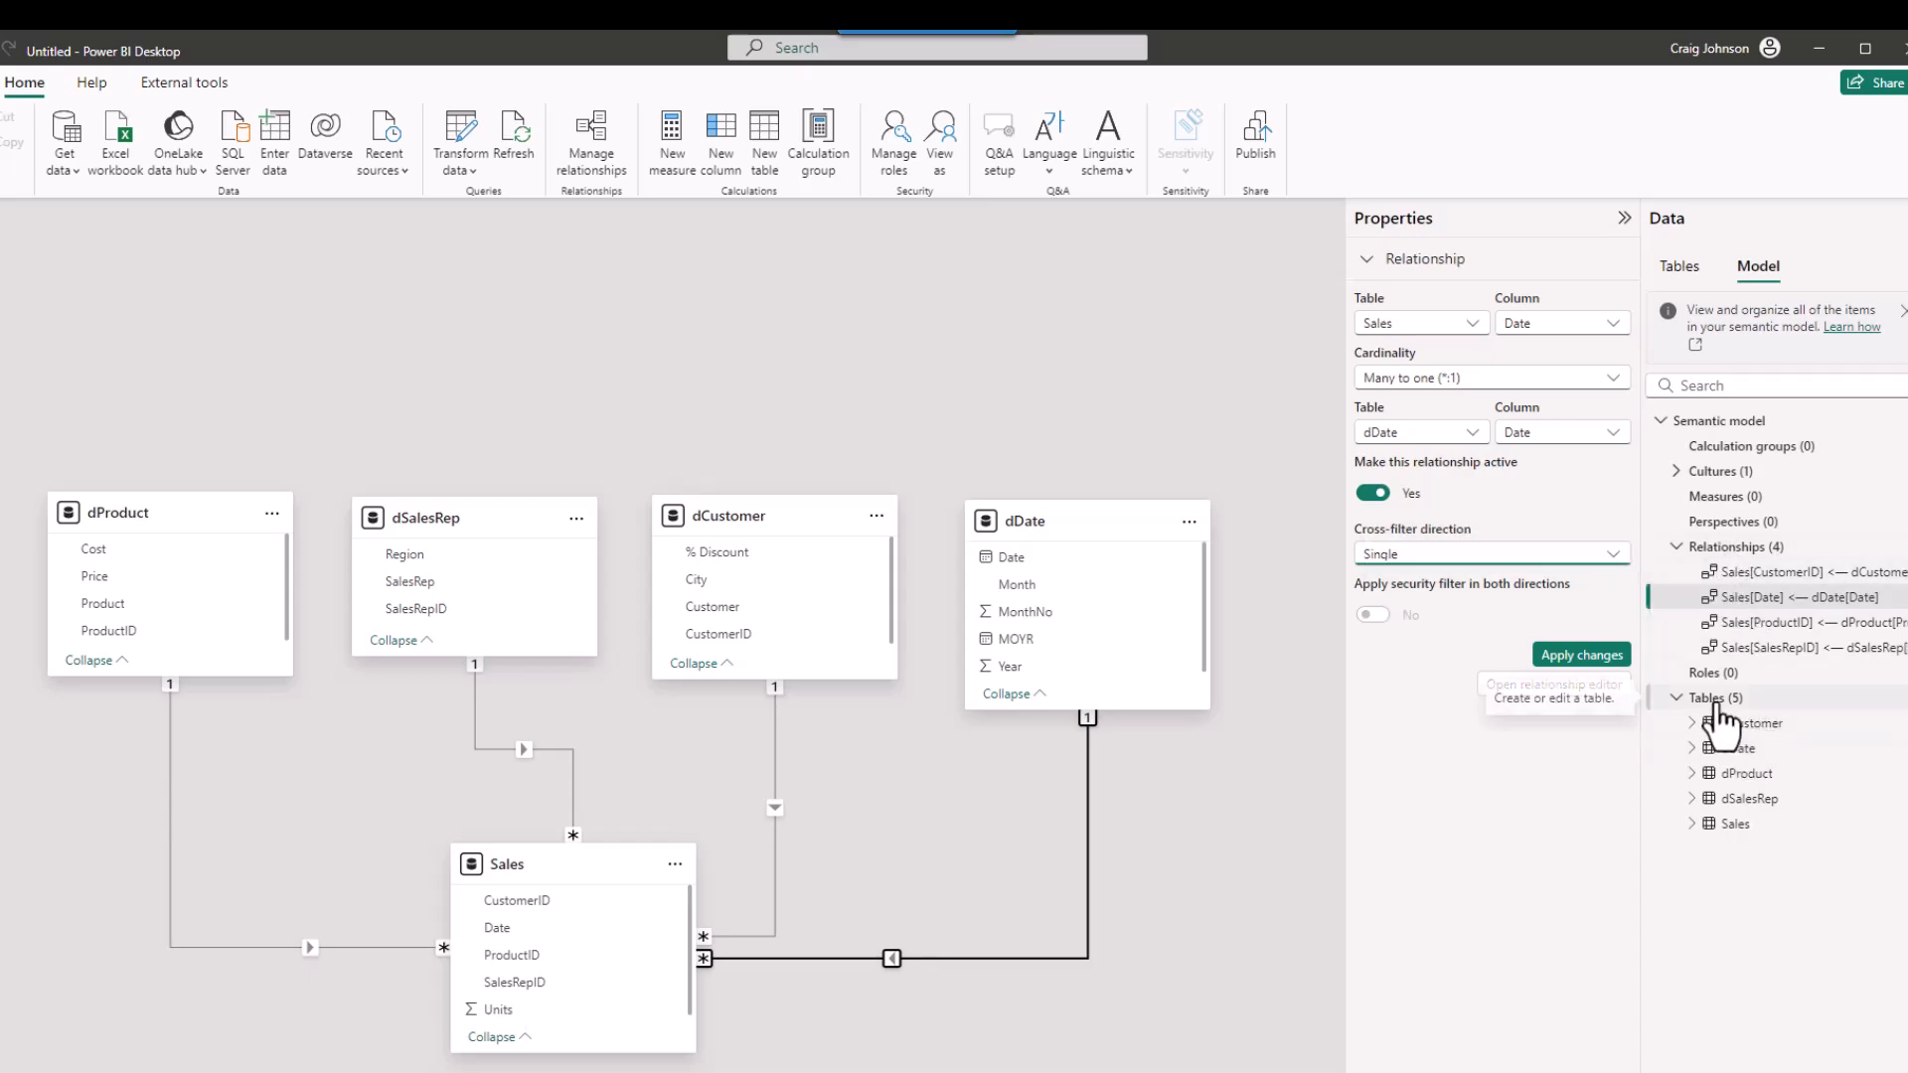
Inspect the properties of the dProduct, dSalesRep and Sales tables from the semantic model's table list.
left_click(1755, 778)
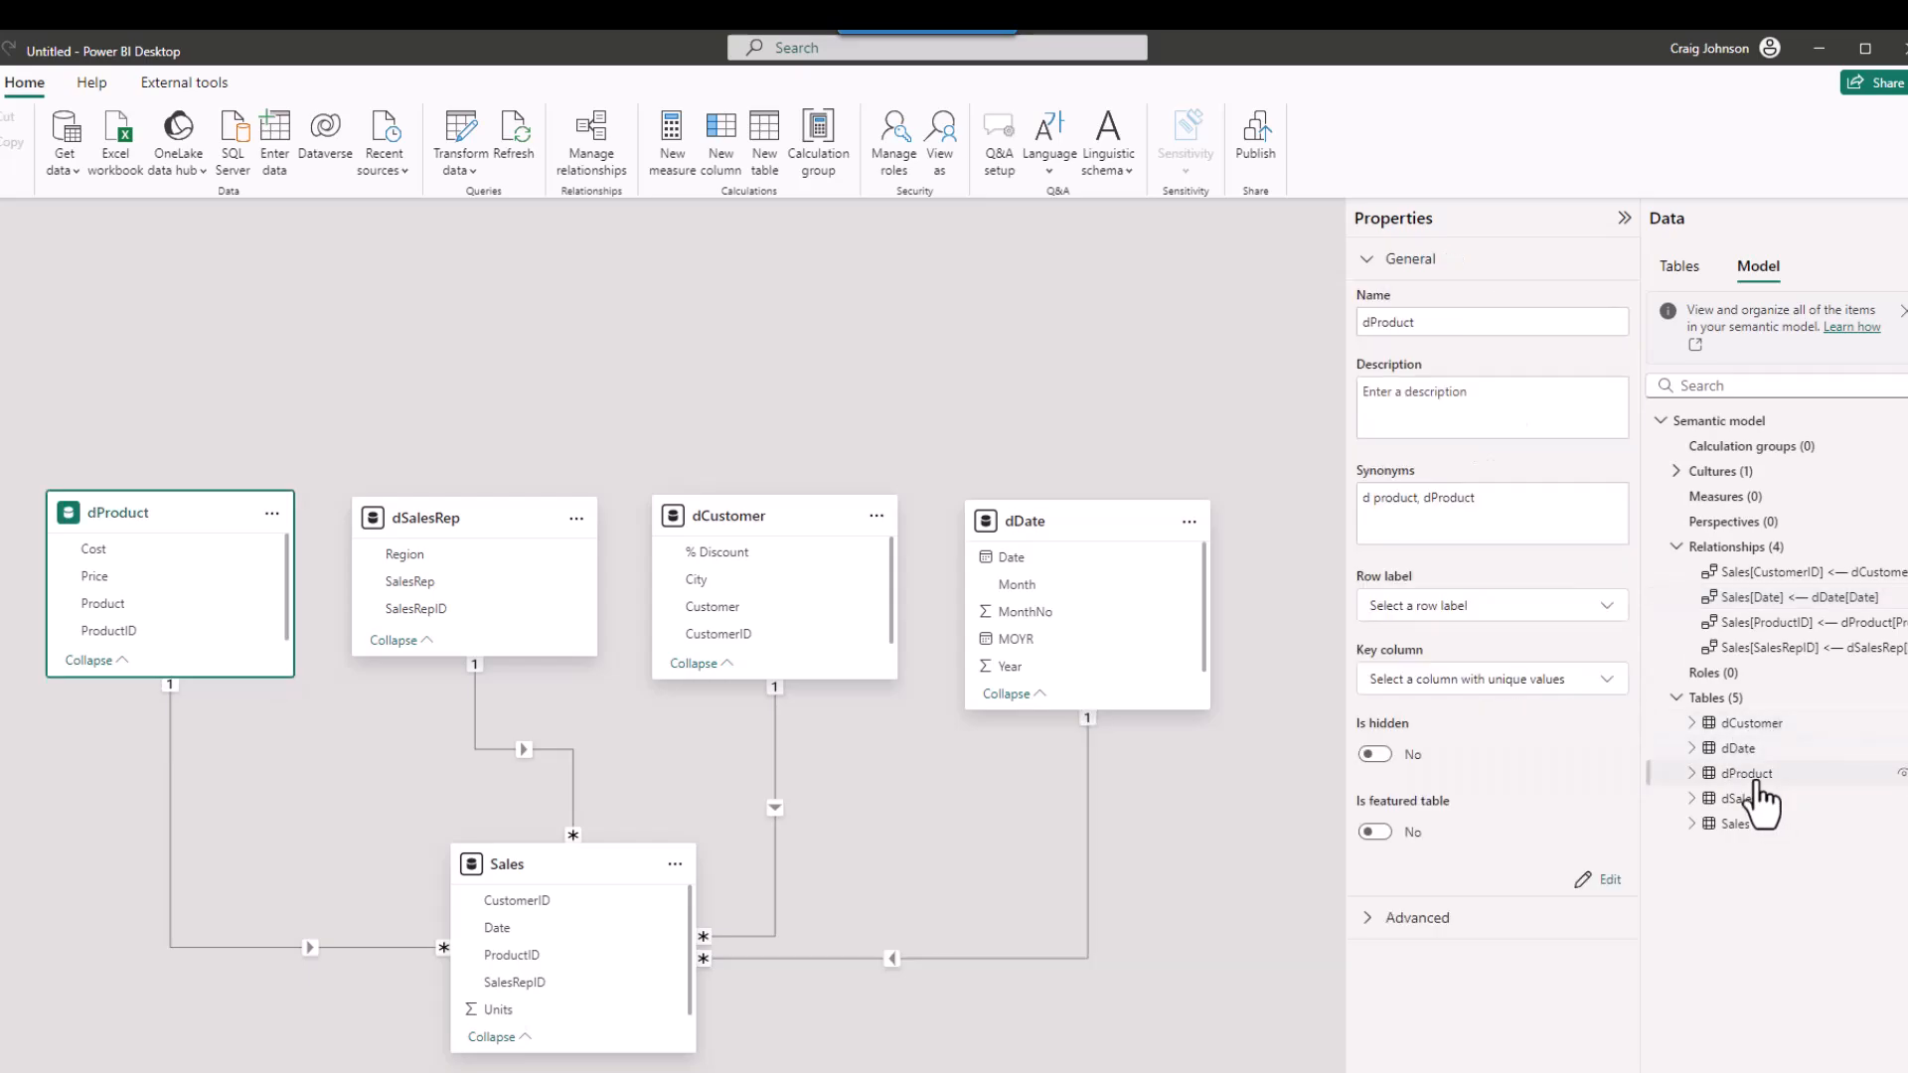
left_click(1752, 800)
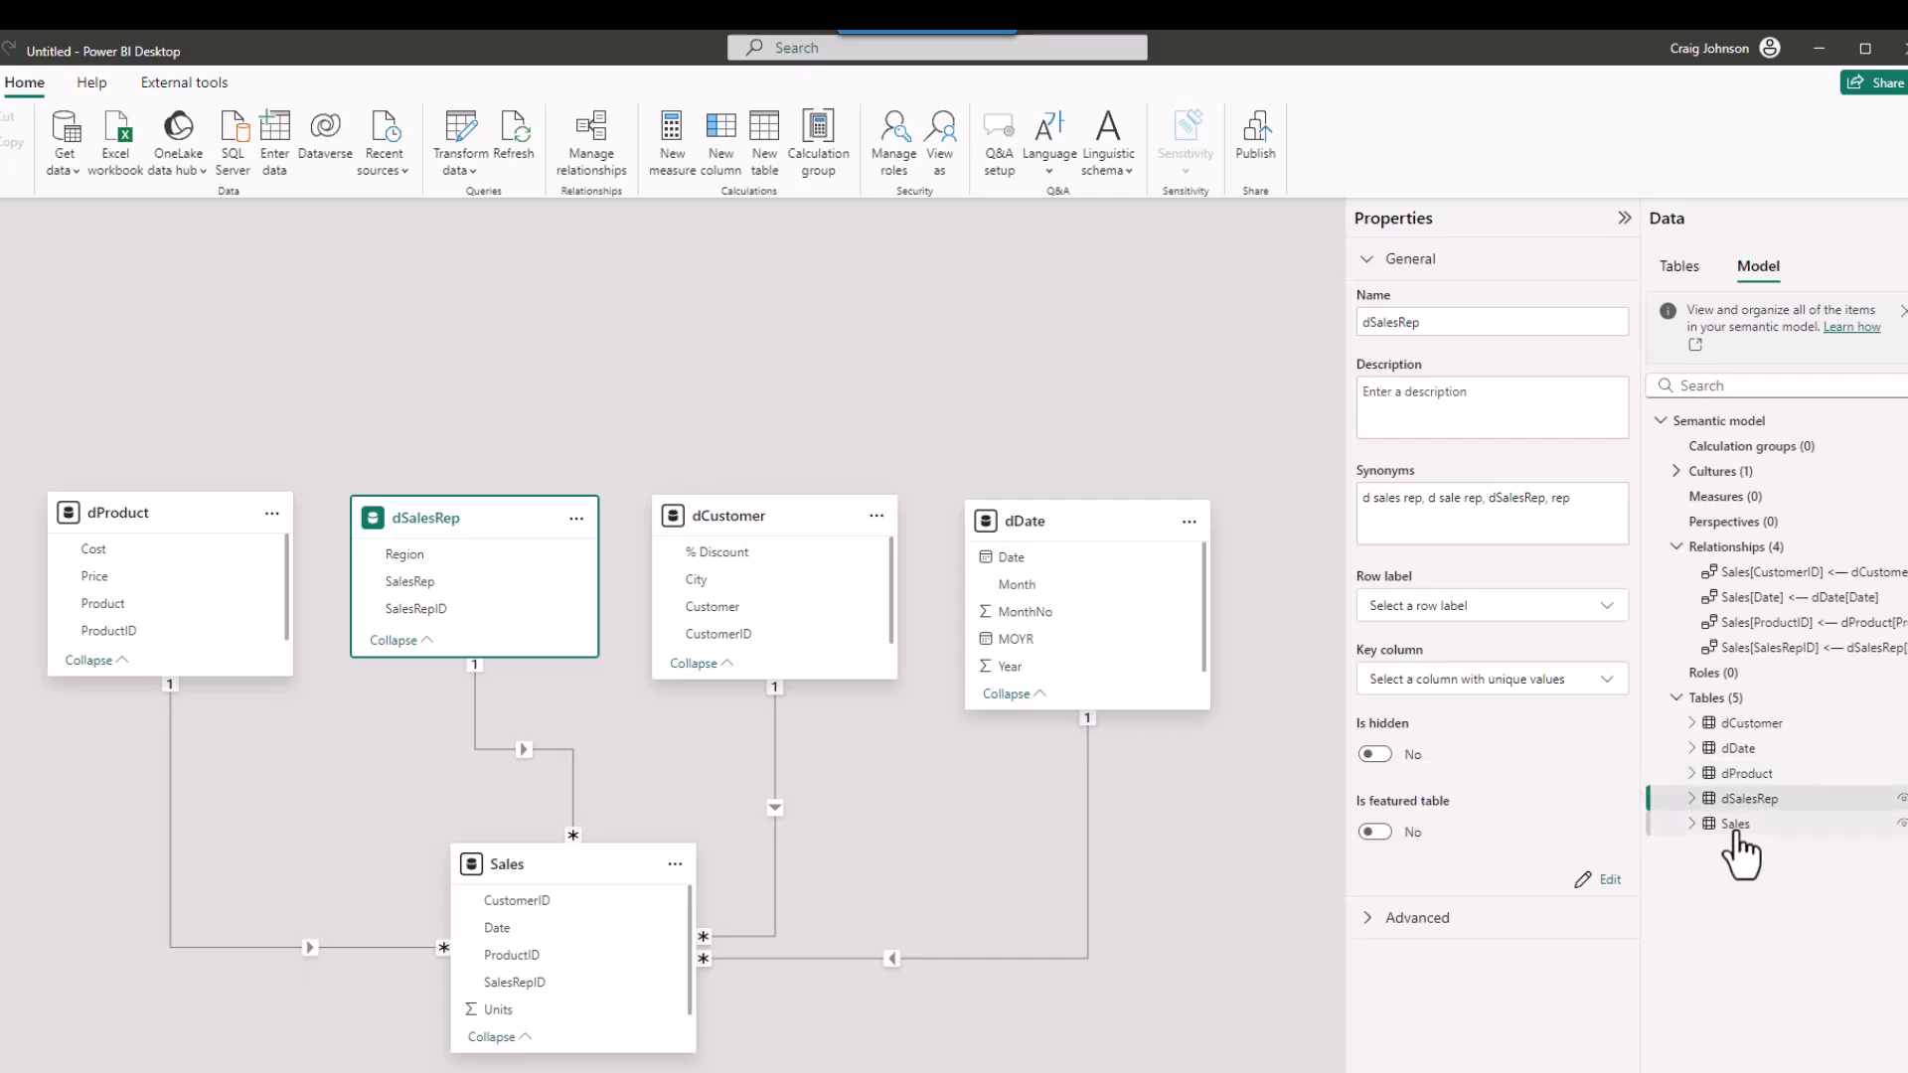
left_click(1738, 835)
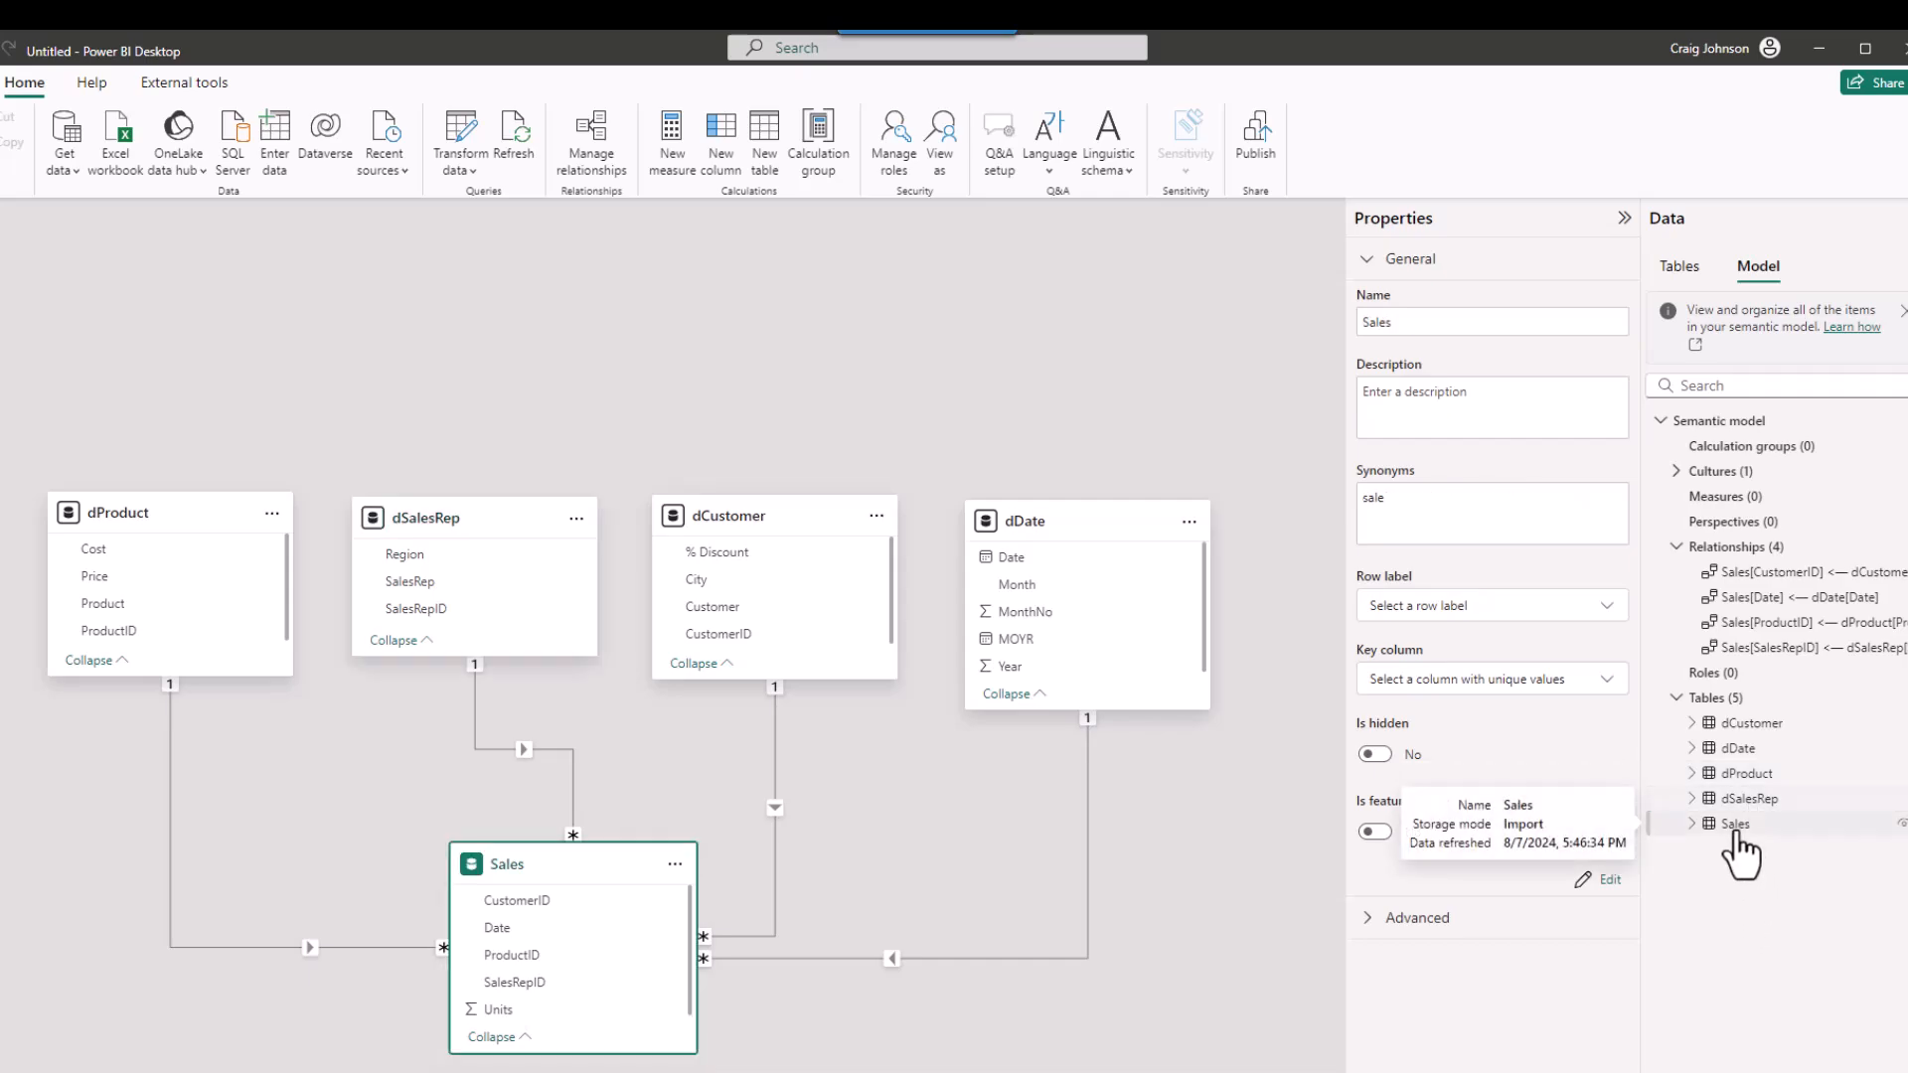
left_click(1739, 801)
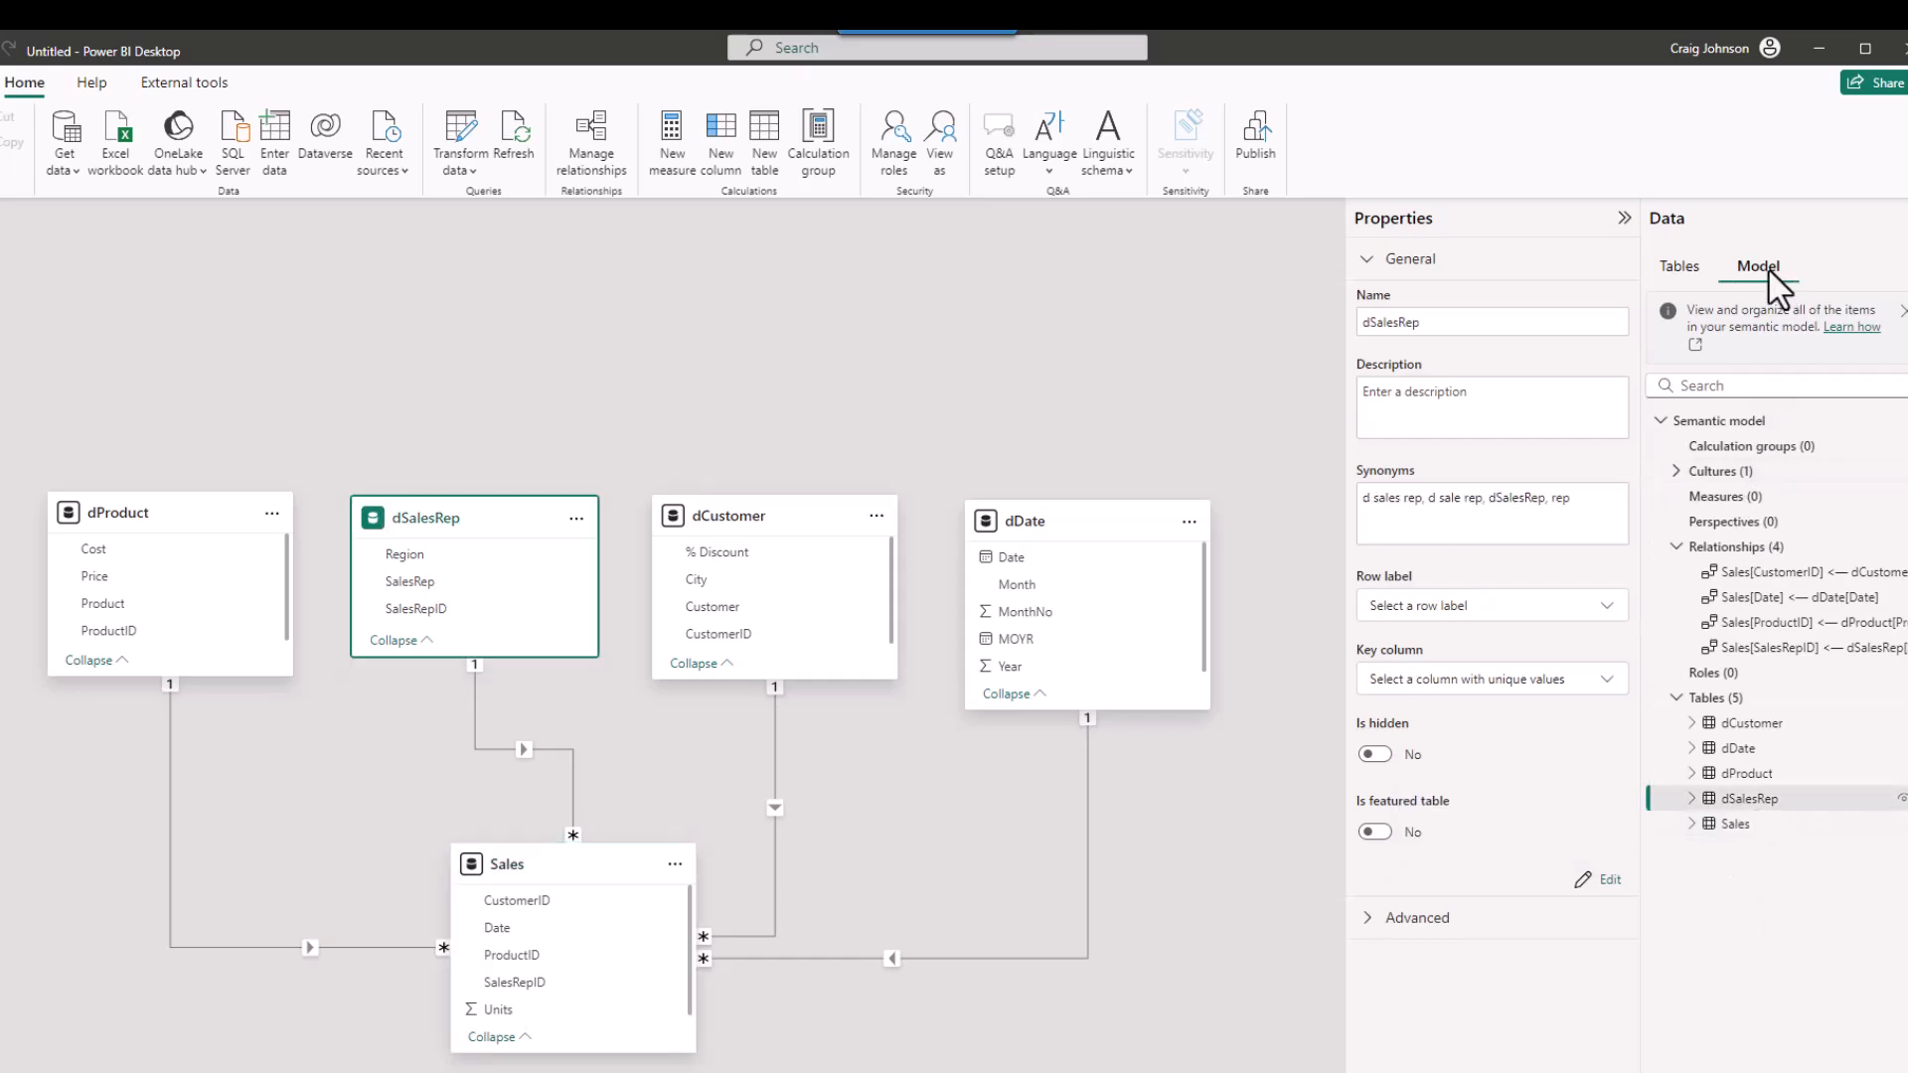
Inspect the dSalesRep table's advanced storage mode property, and return to the semantic model's object list.
left_click(1684, 270)
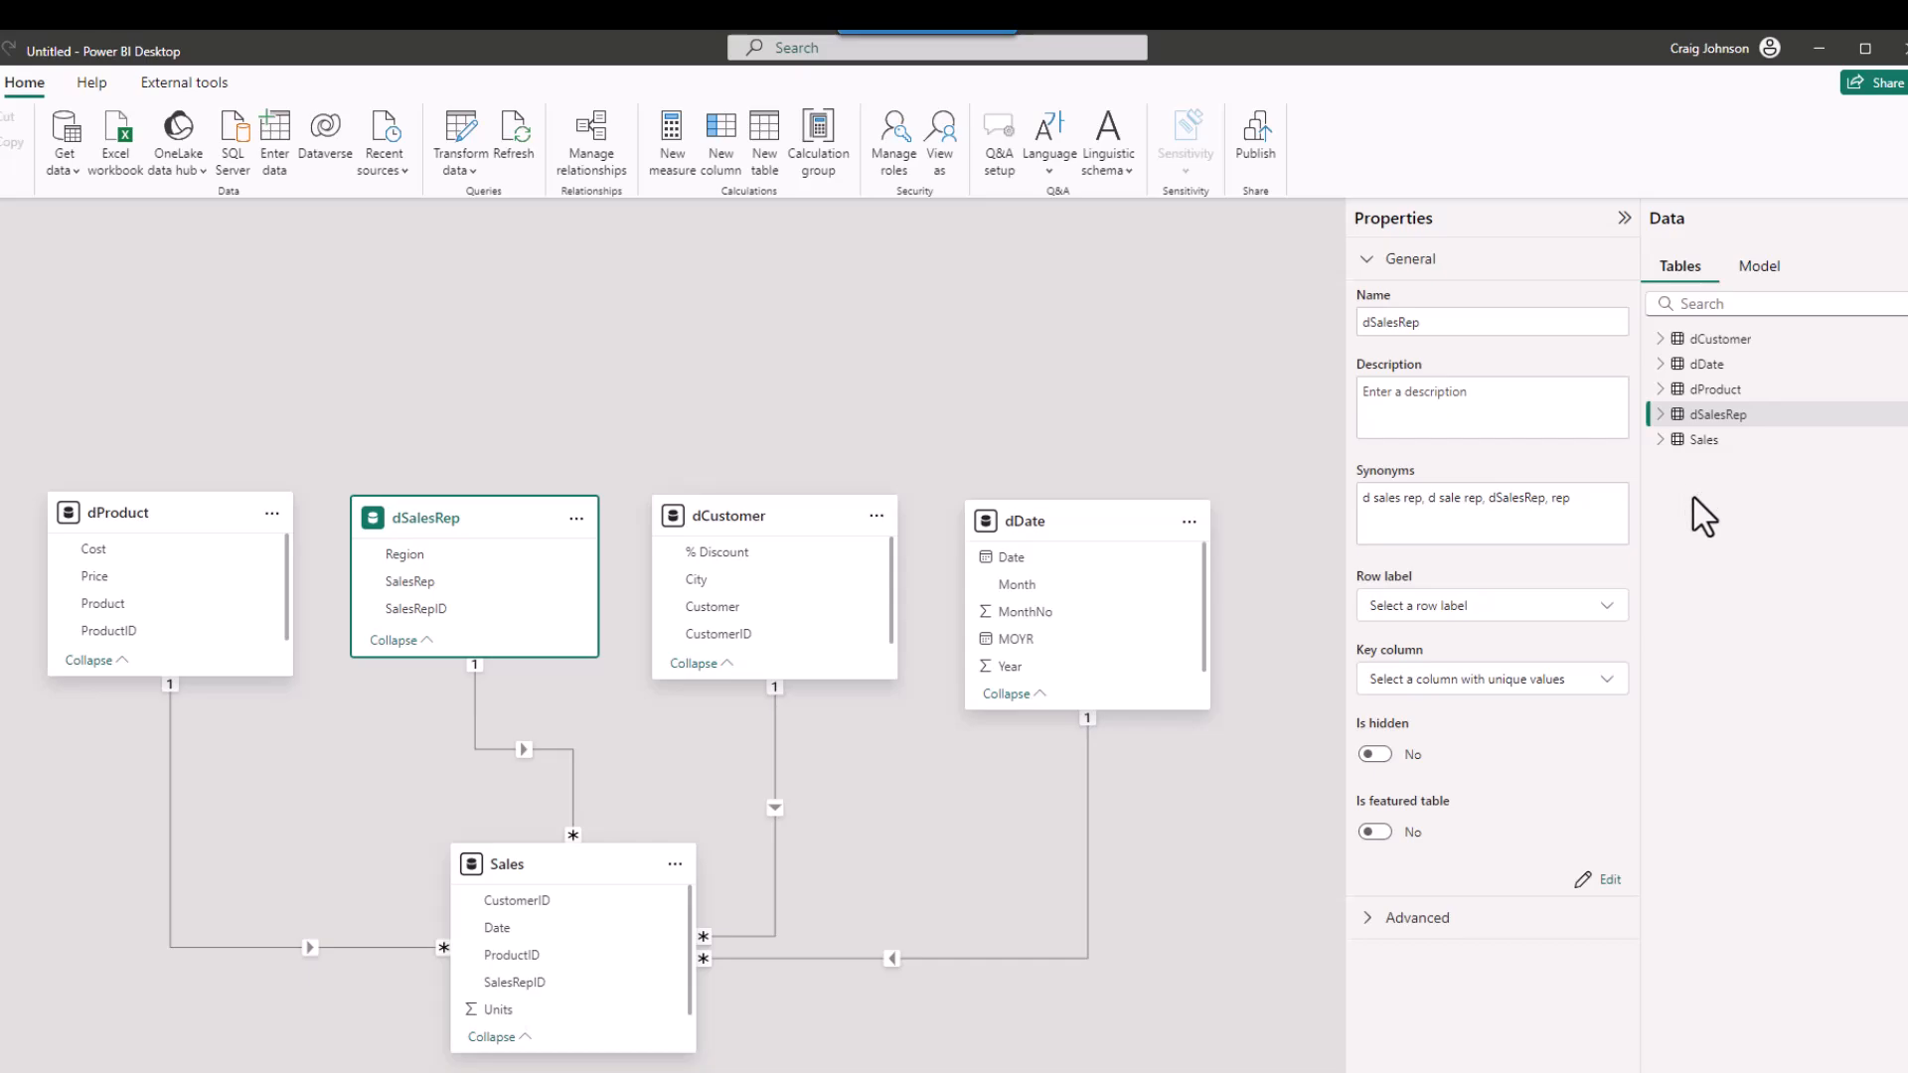
left_click(1710, 417)
left_click(1368, 919)
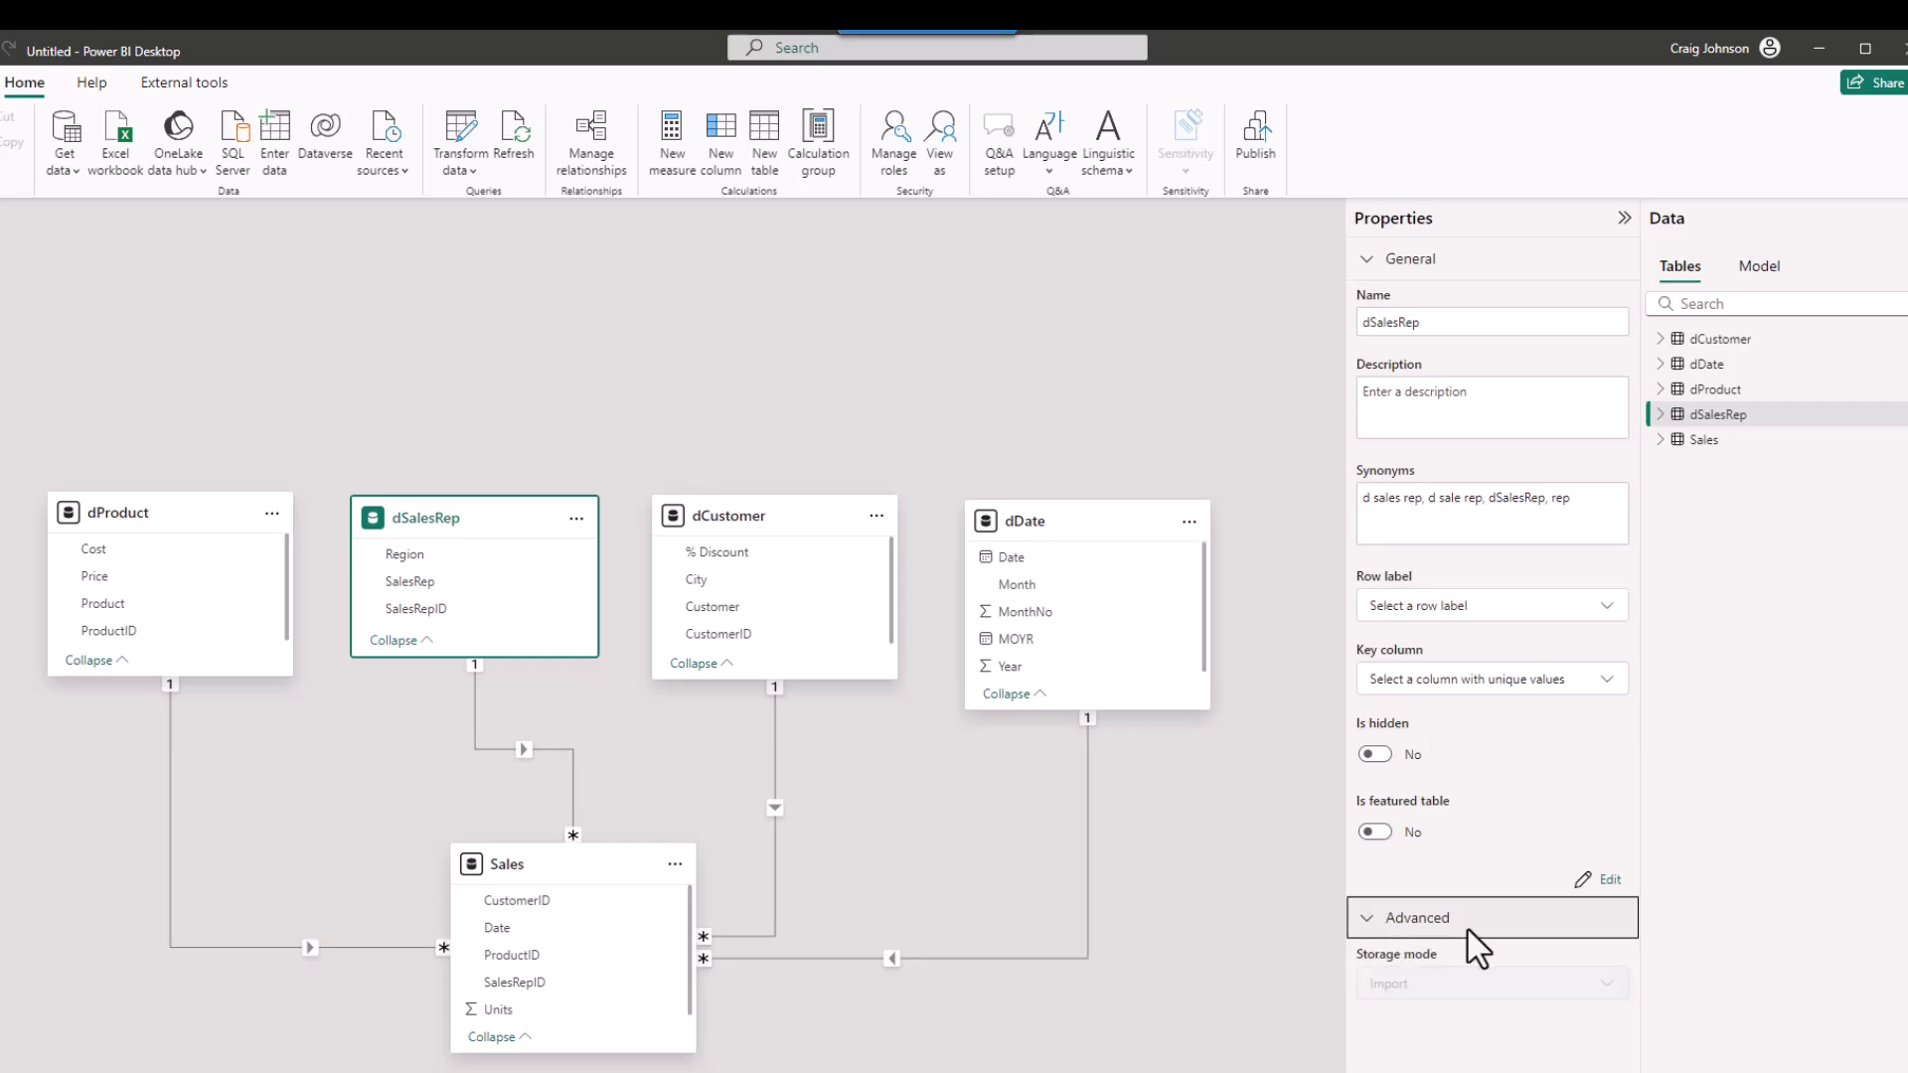
left_click(1361, 920)
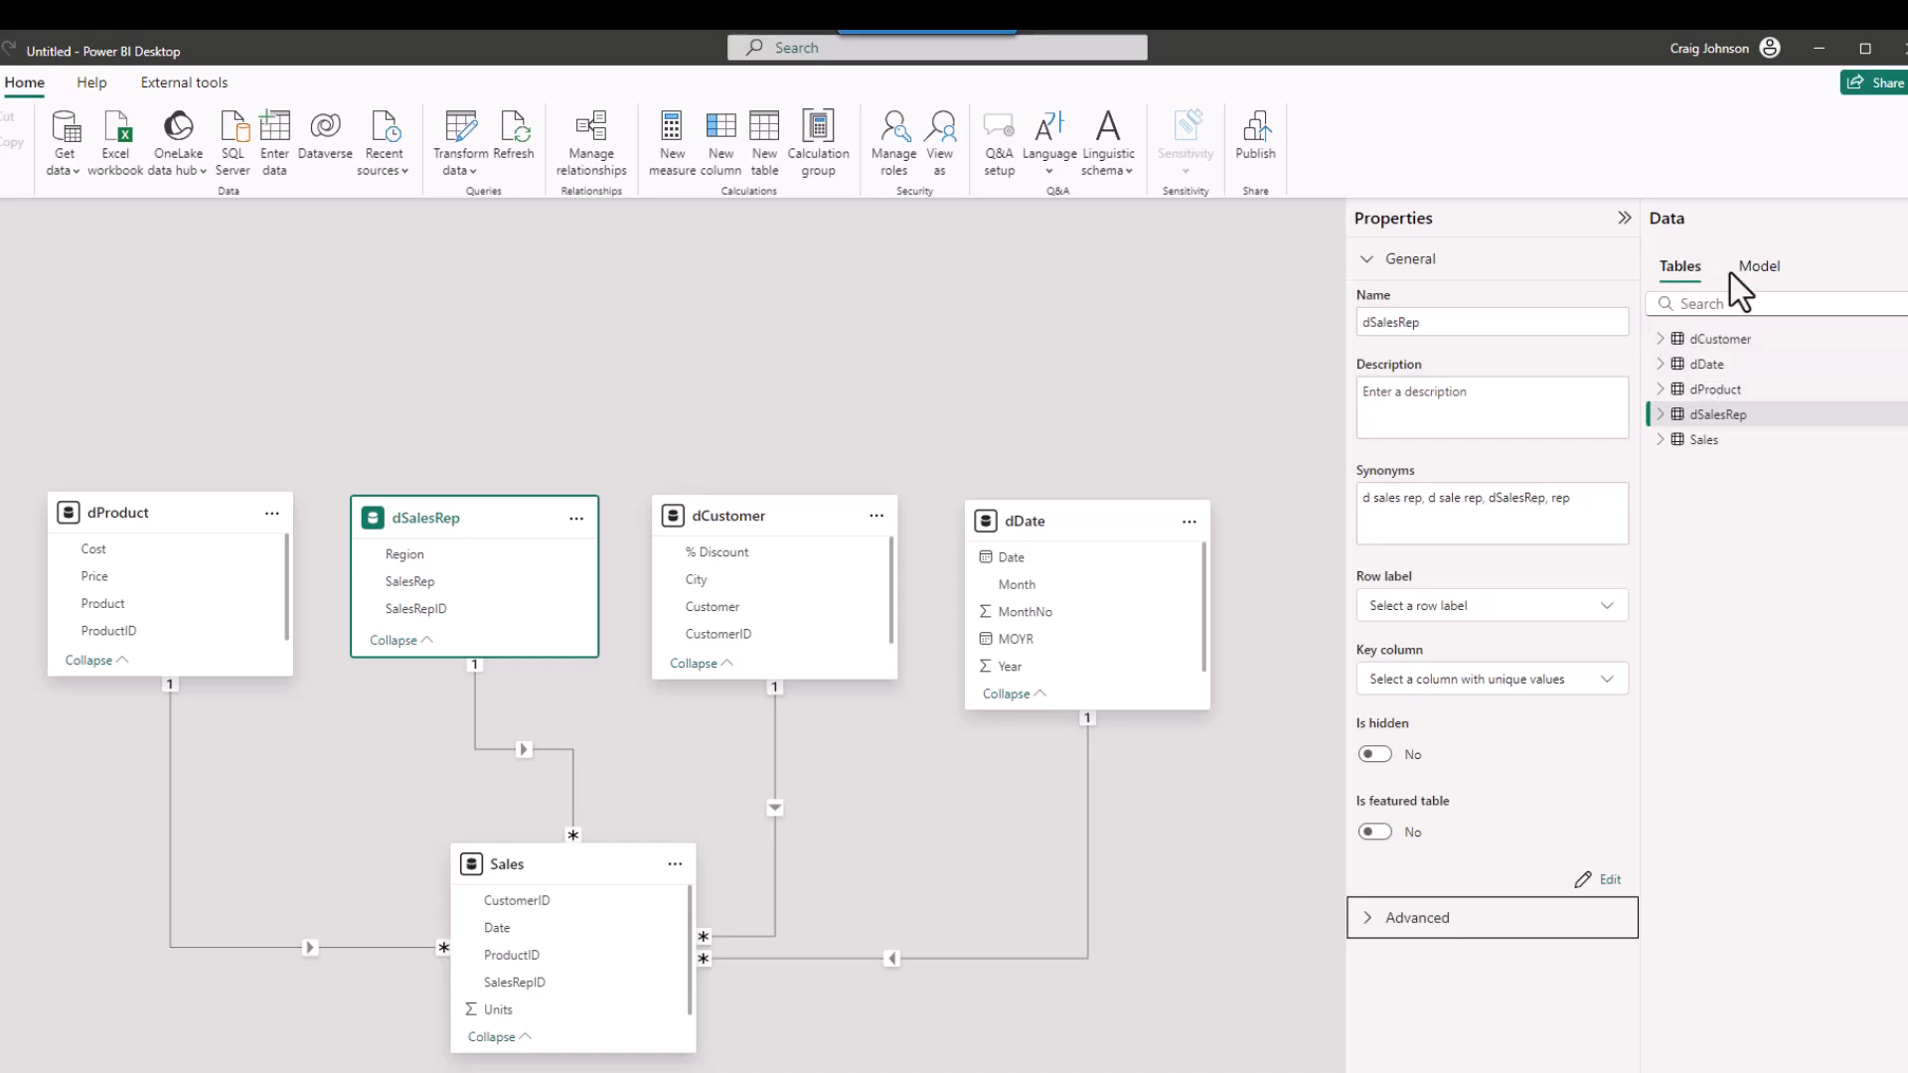
left_click(1756, 269)
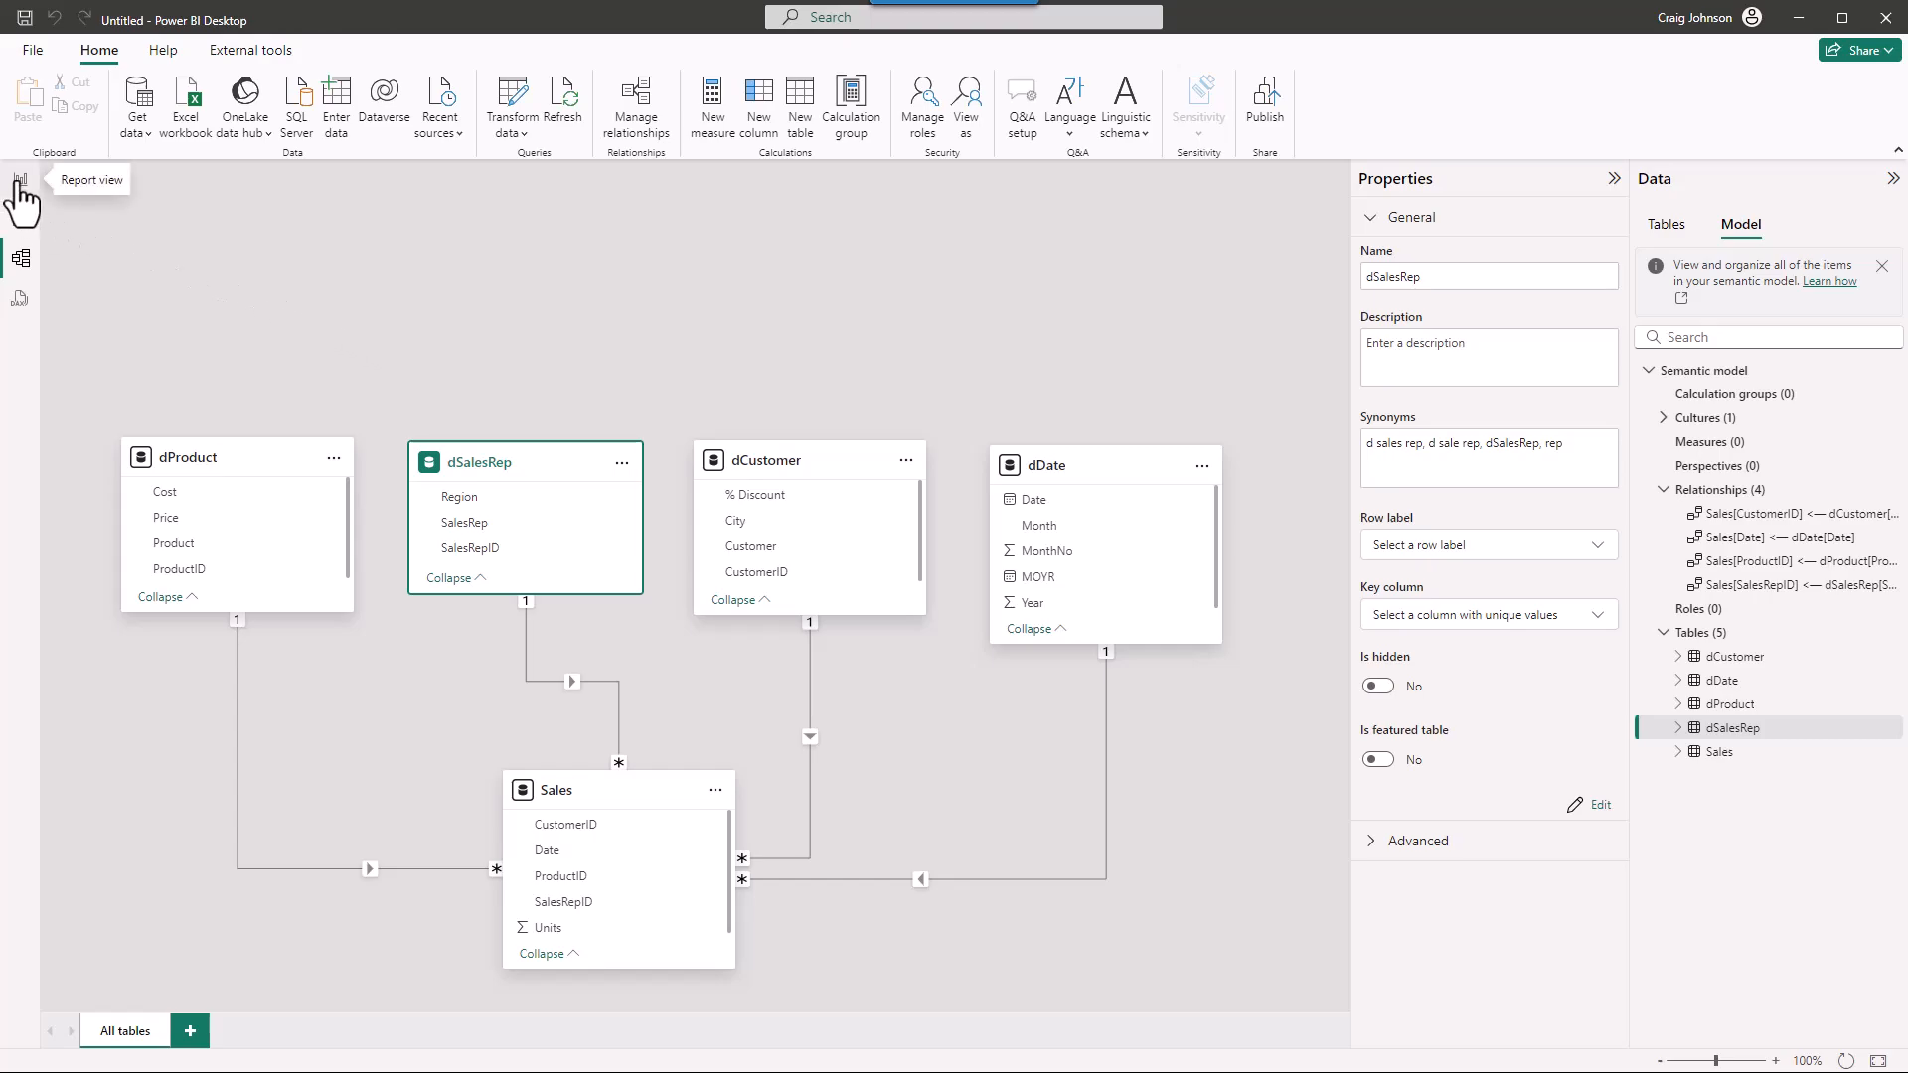
Create a measure in the Sales table as Total Units = SUM(Sales[Units]) and format it with a thousands separator.
left_click(20, 182)
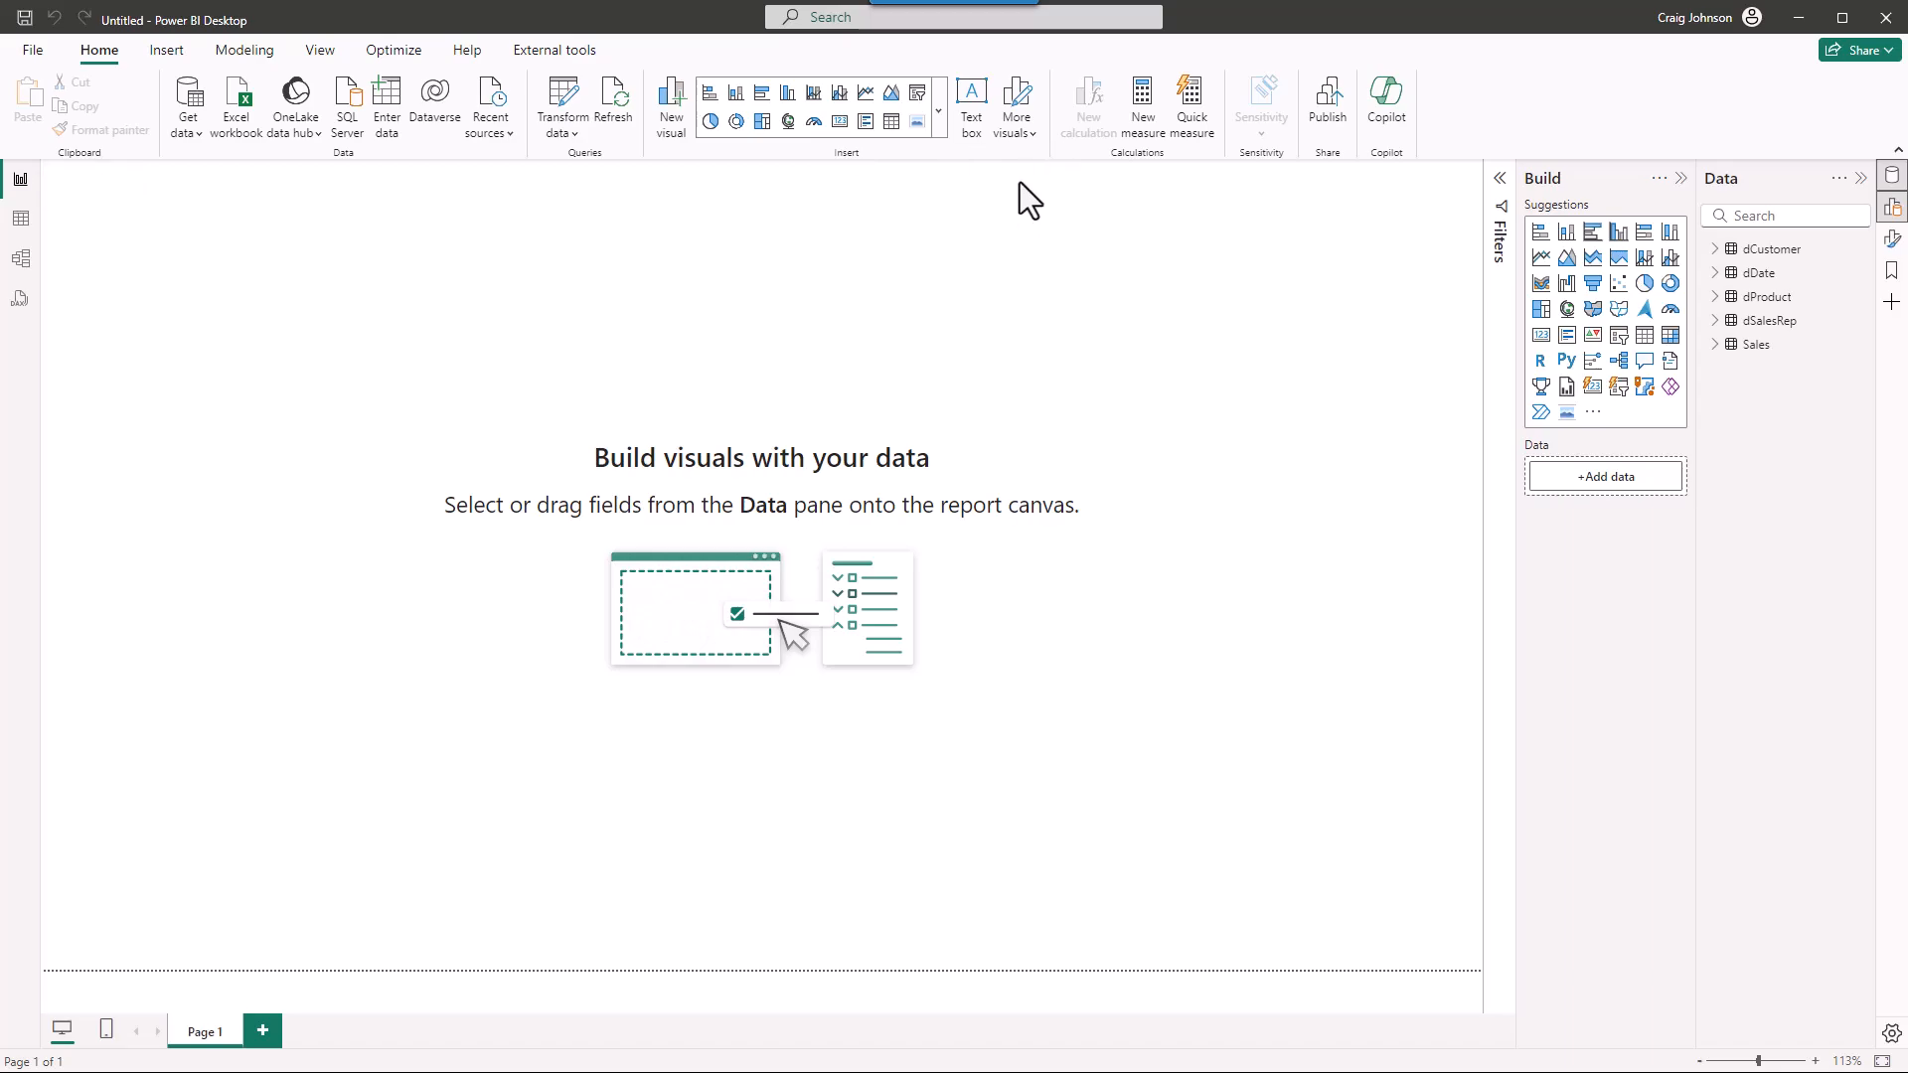
left_click(1754, 348)
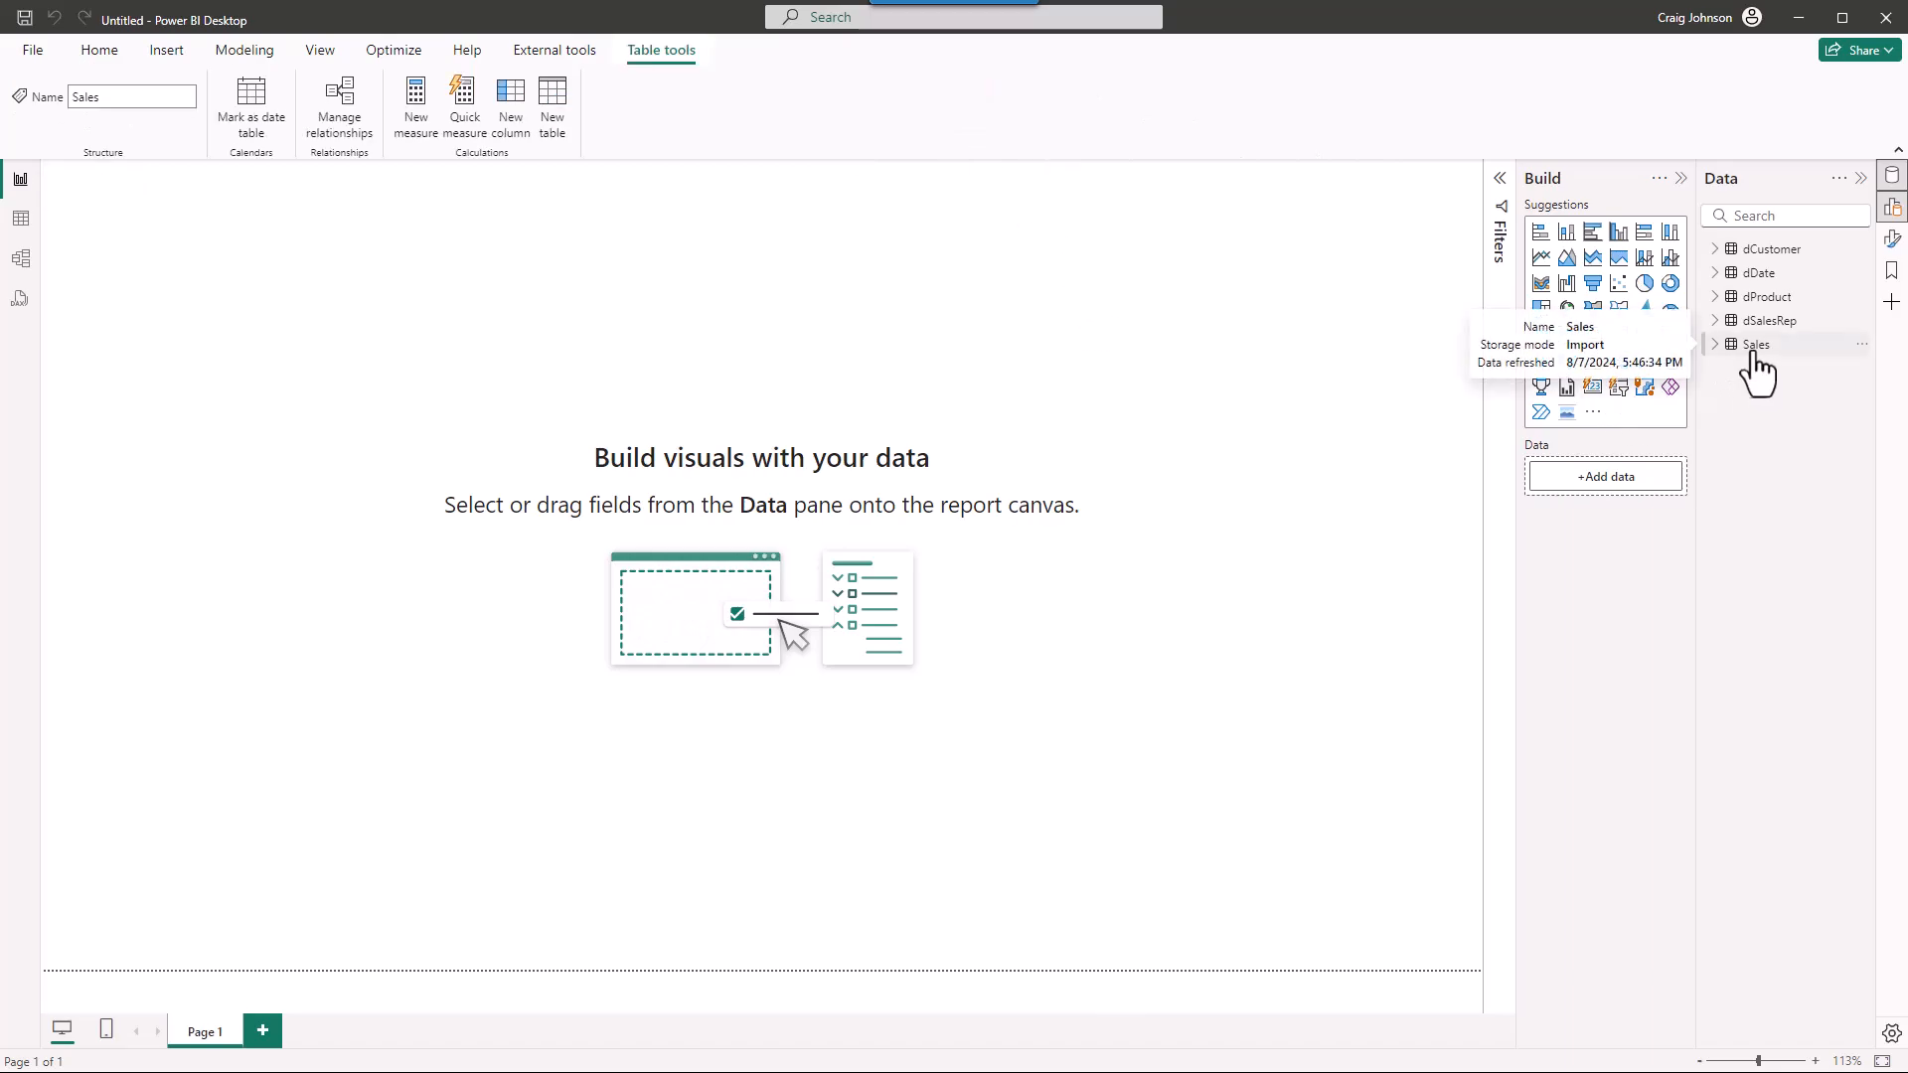
left_click(409, 117)
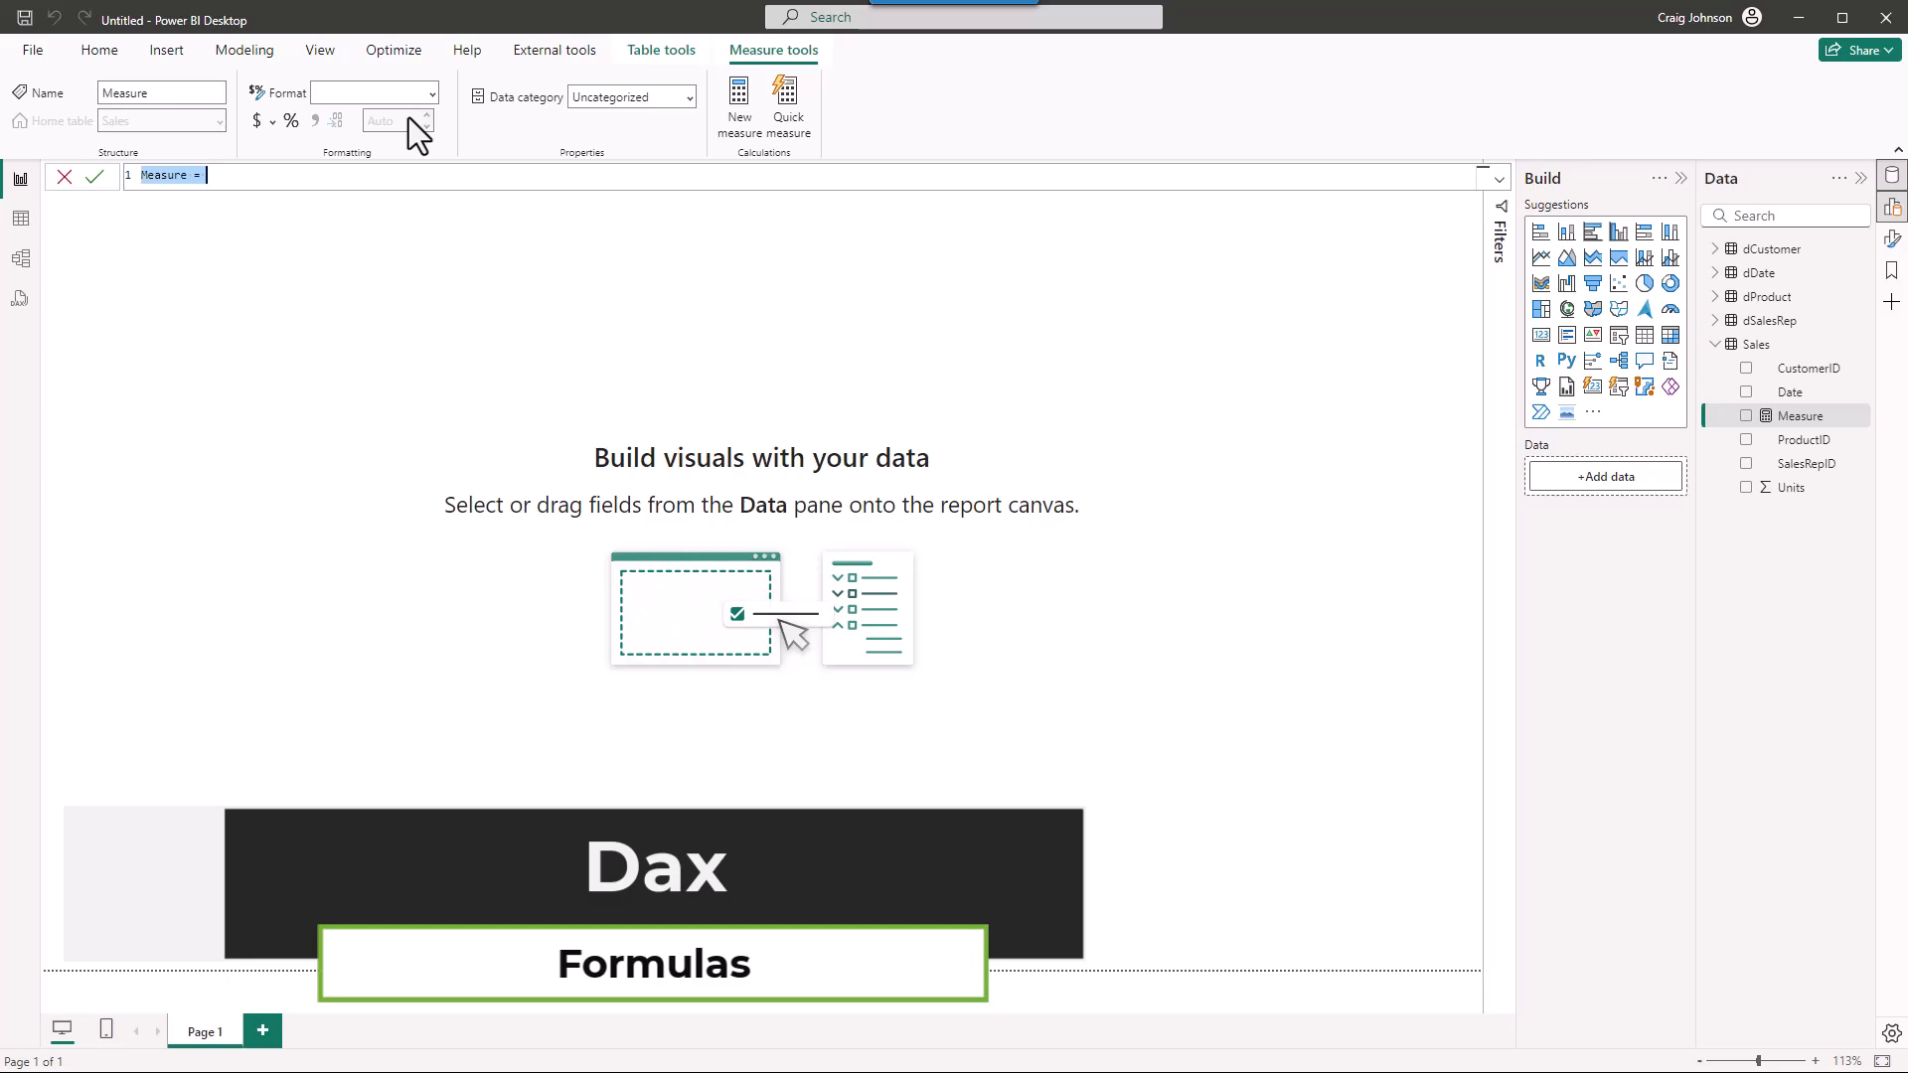
type("Total Units =")
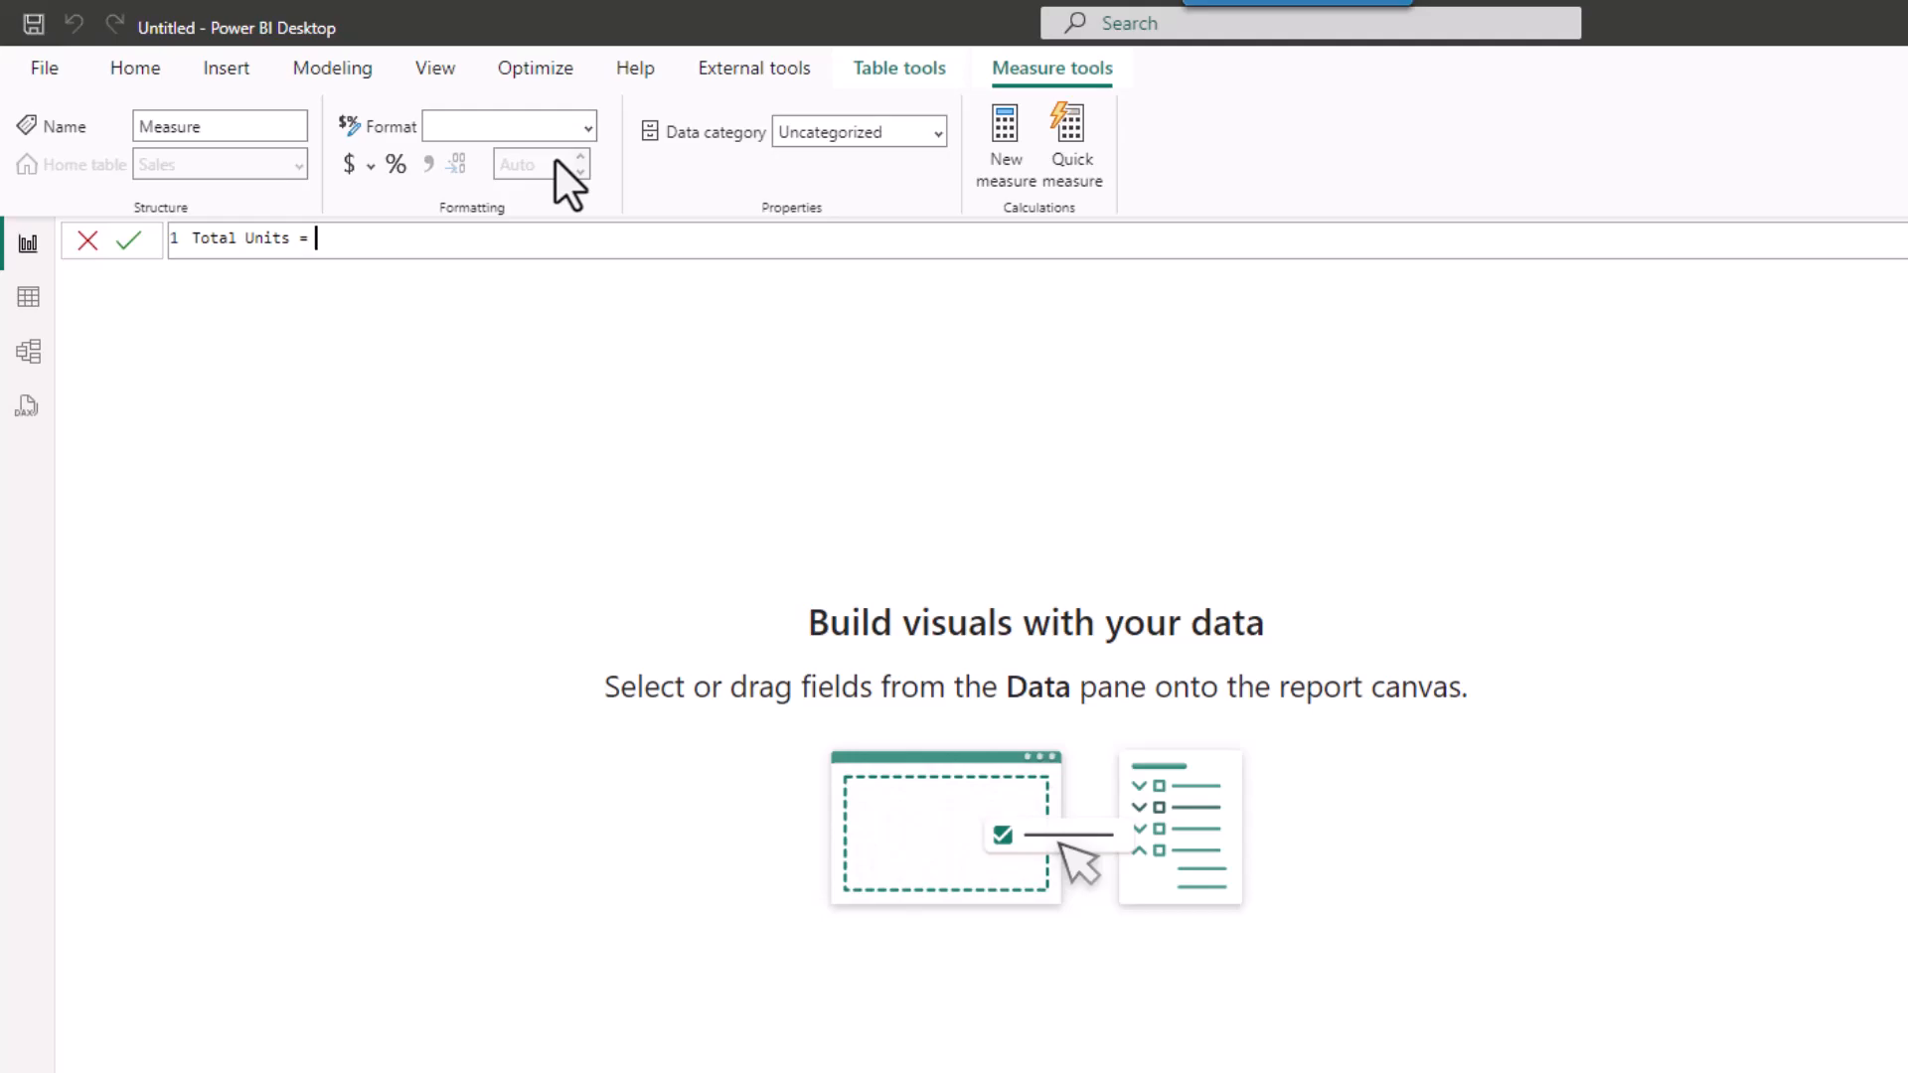
type("sum")
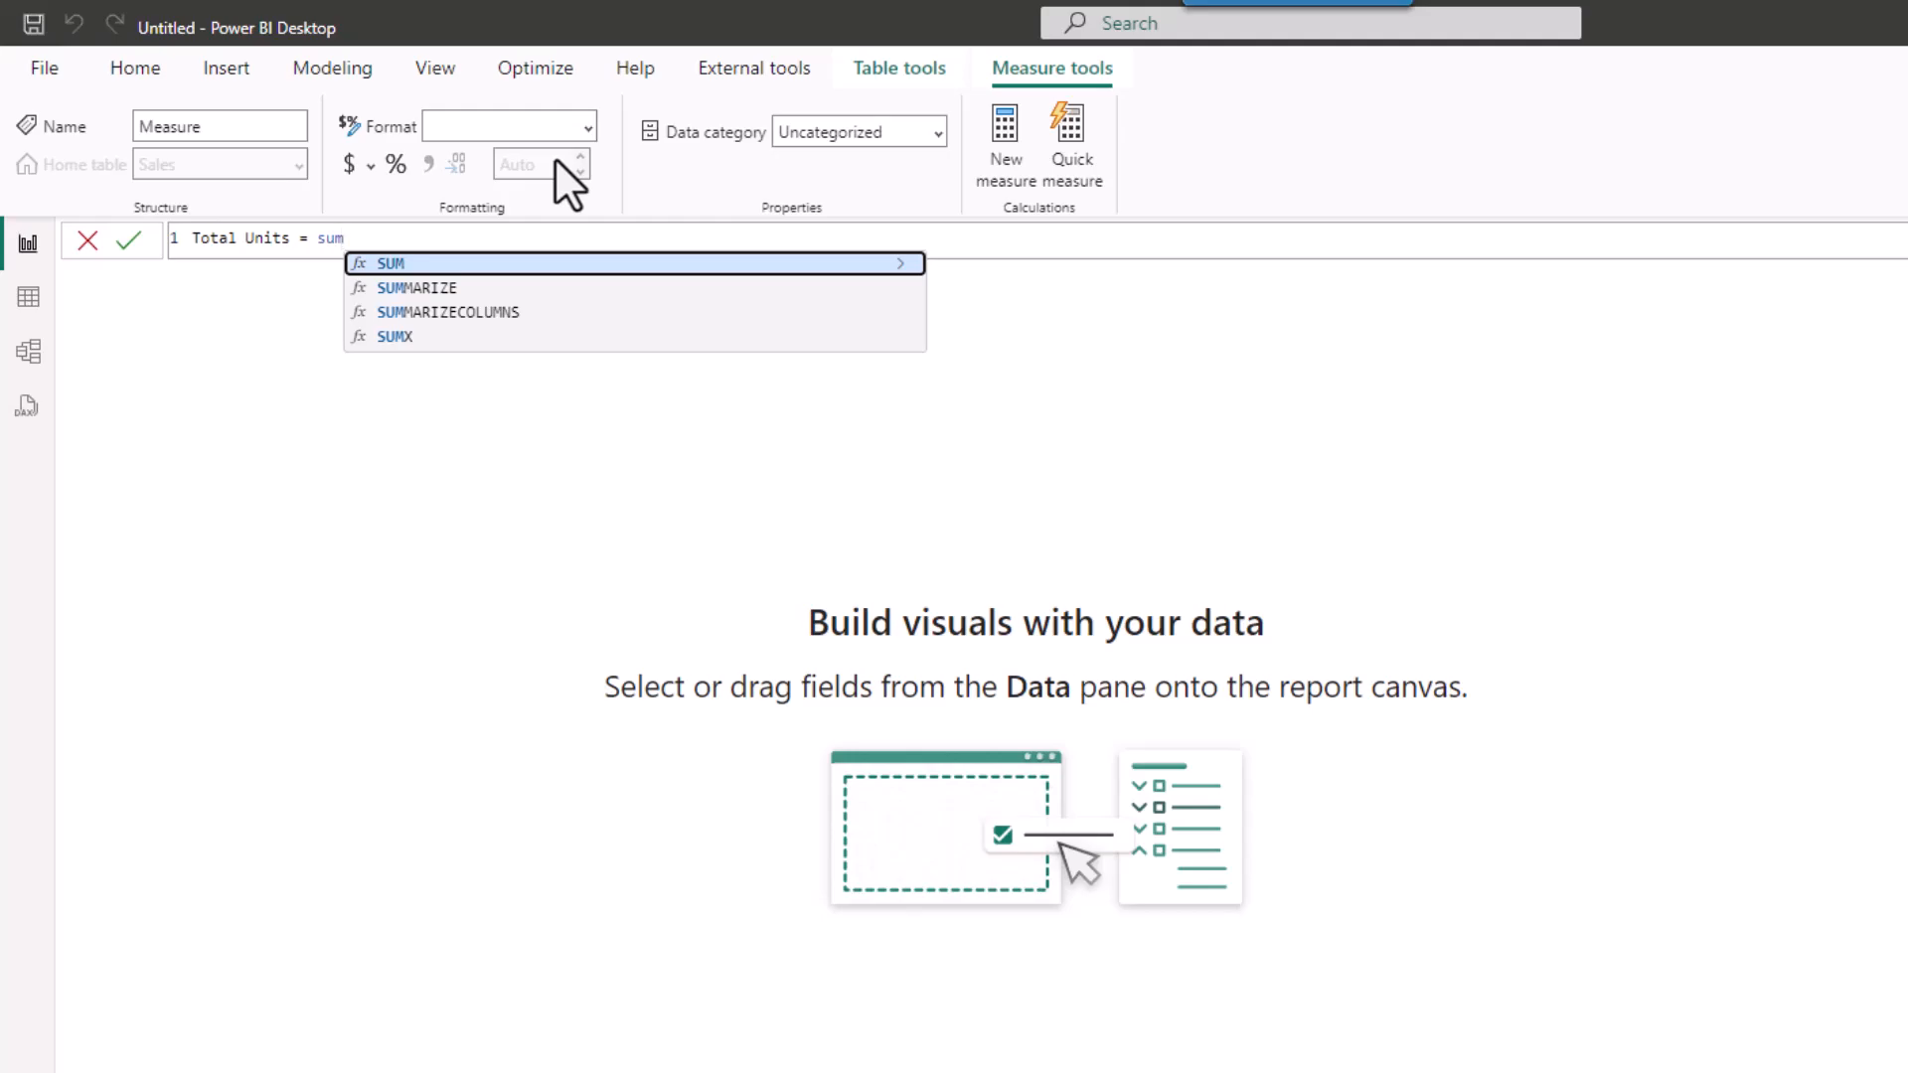
key("Tab")
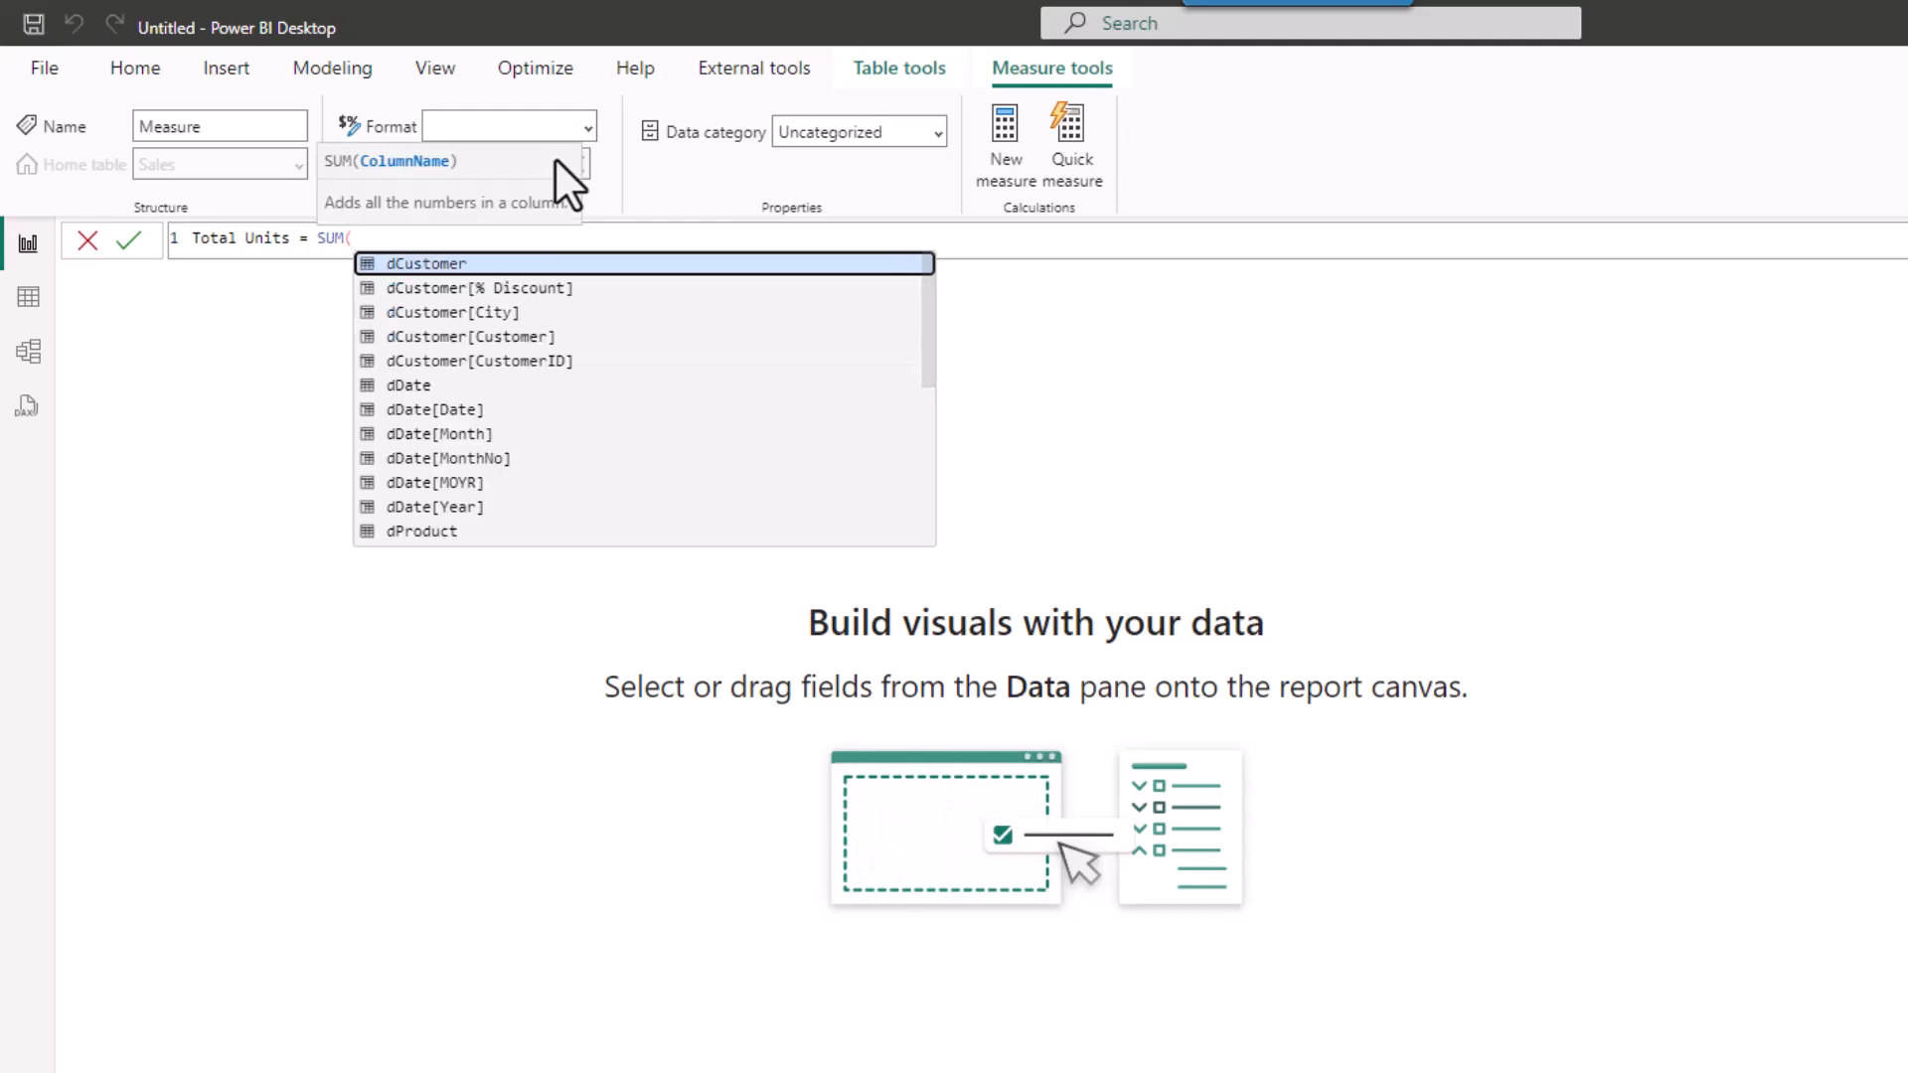
type("sal")
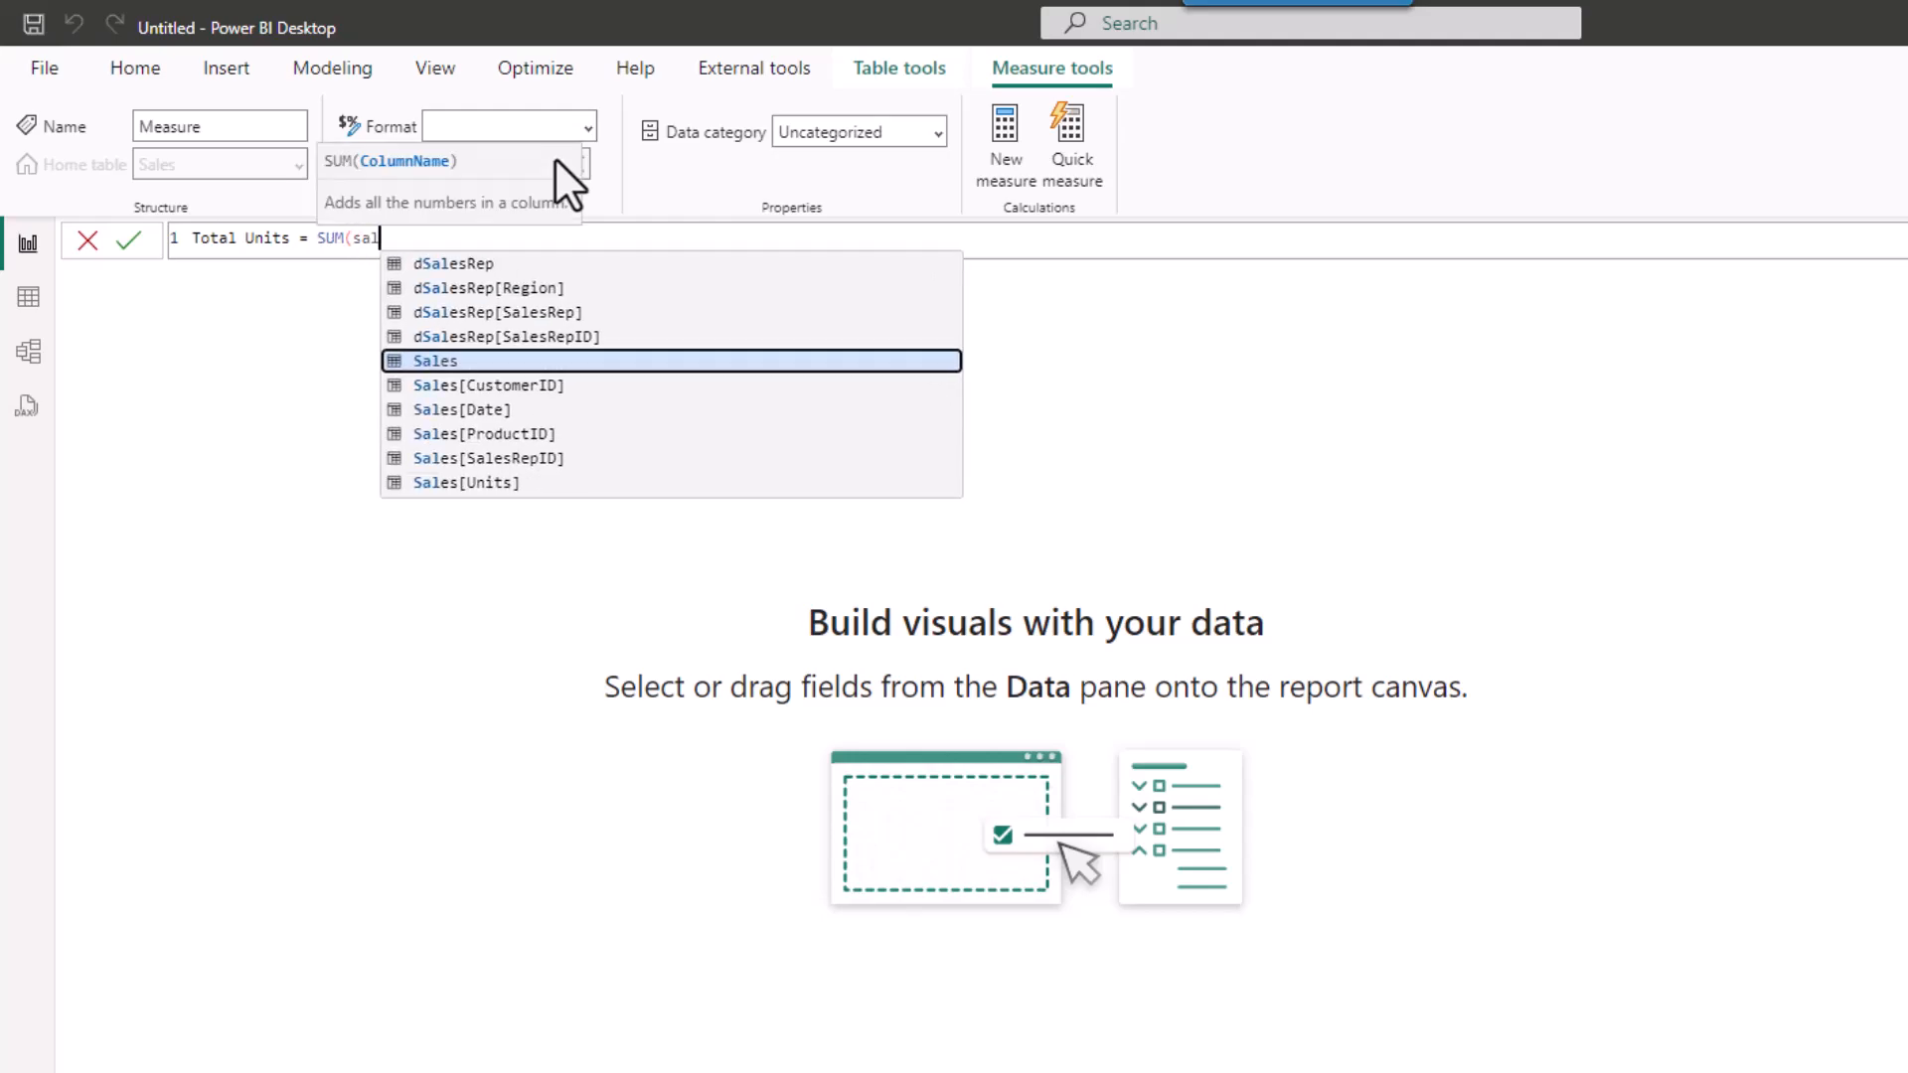
key("Down")
key("Down")
key("Down")
key("Down")
key("Down")
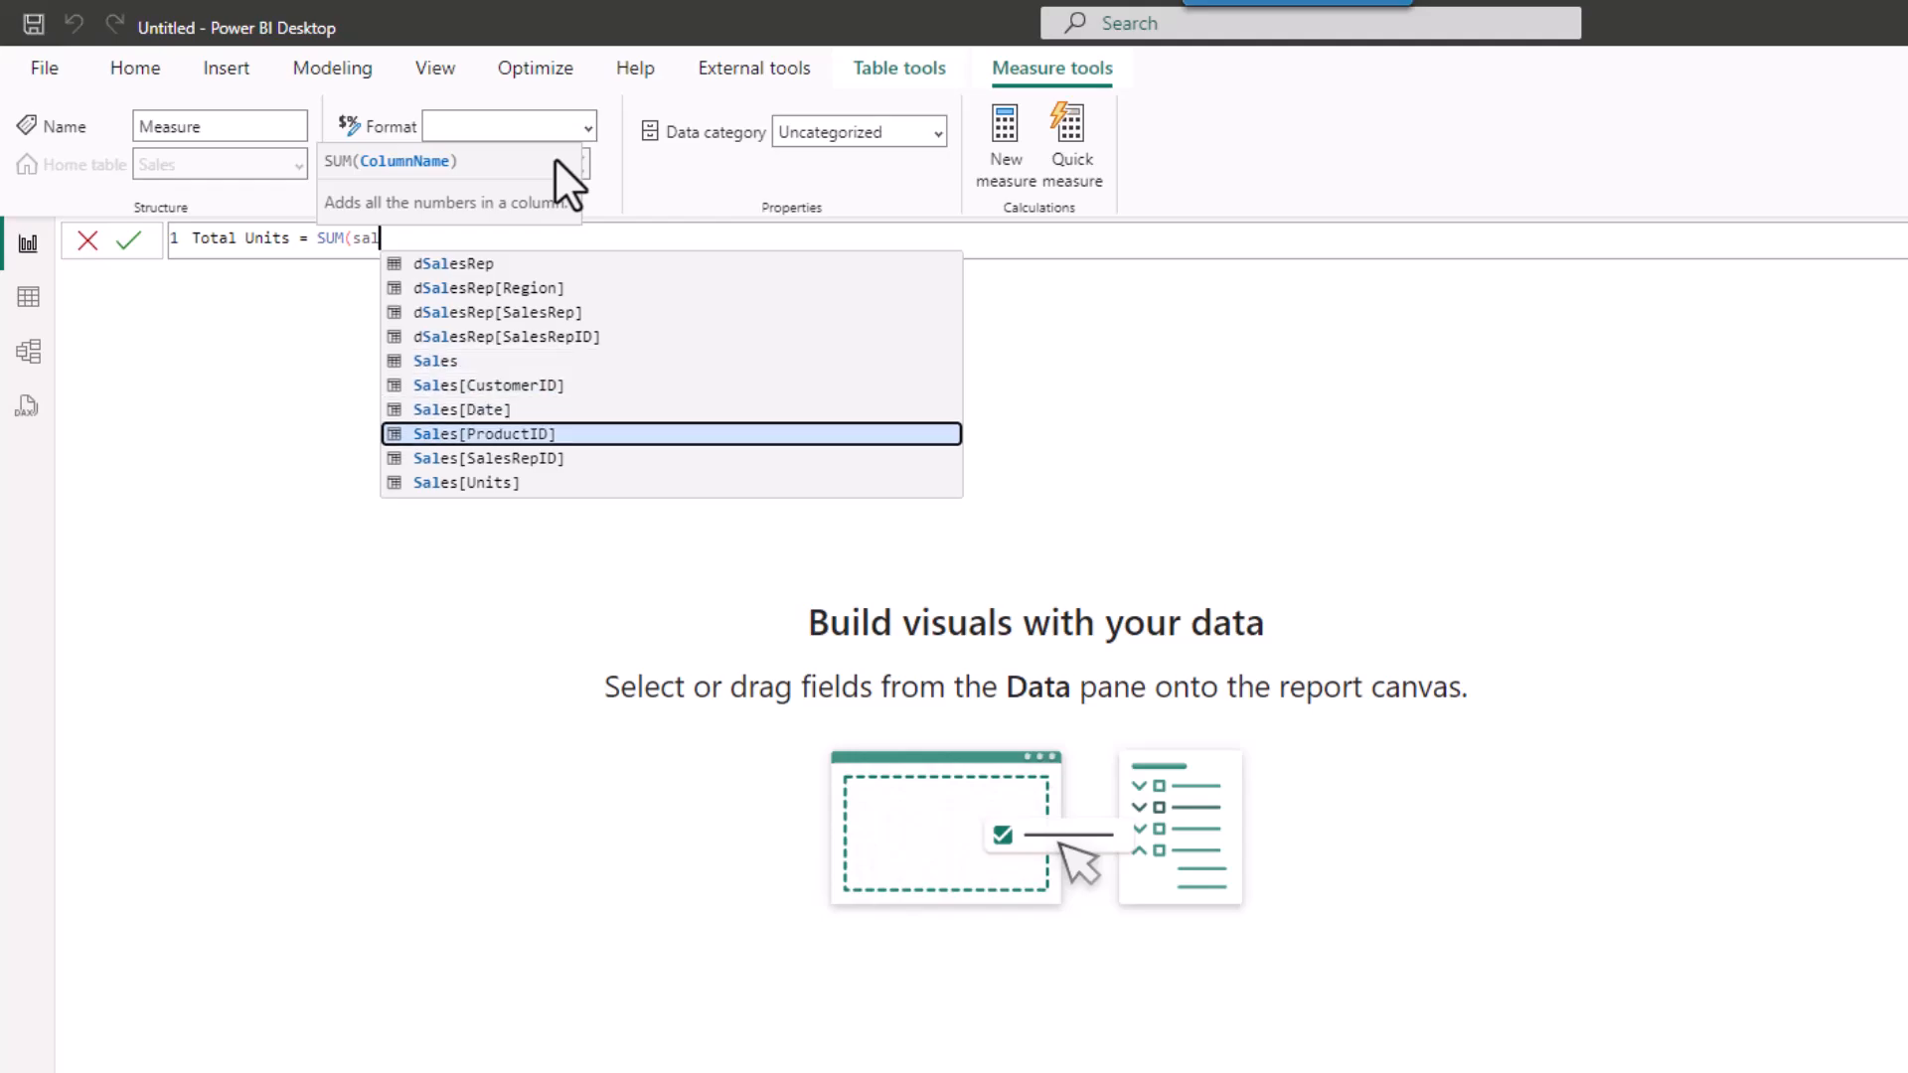
key("Tab")
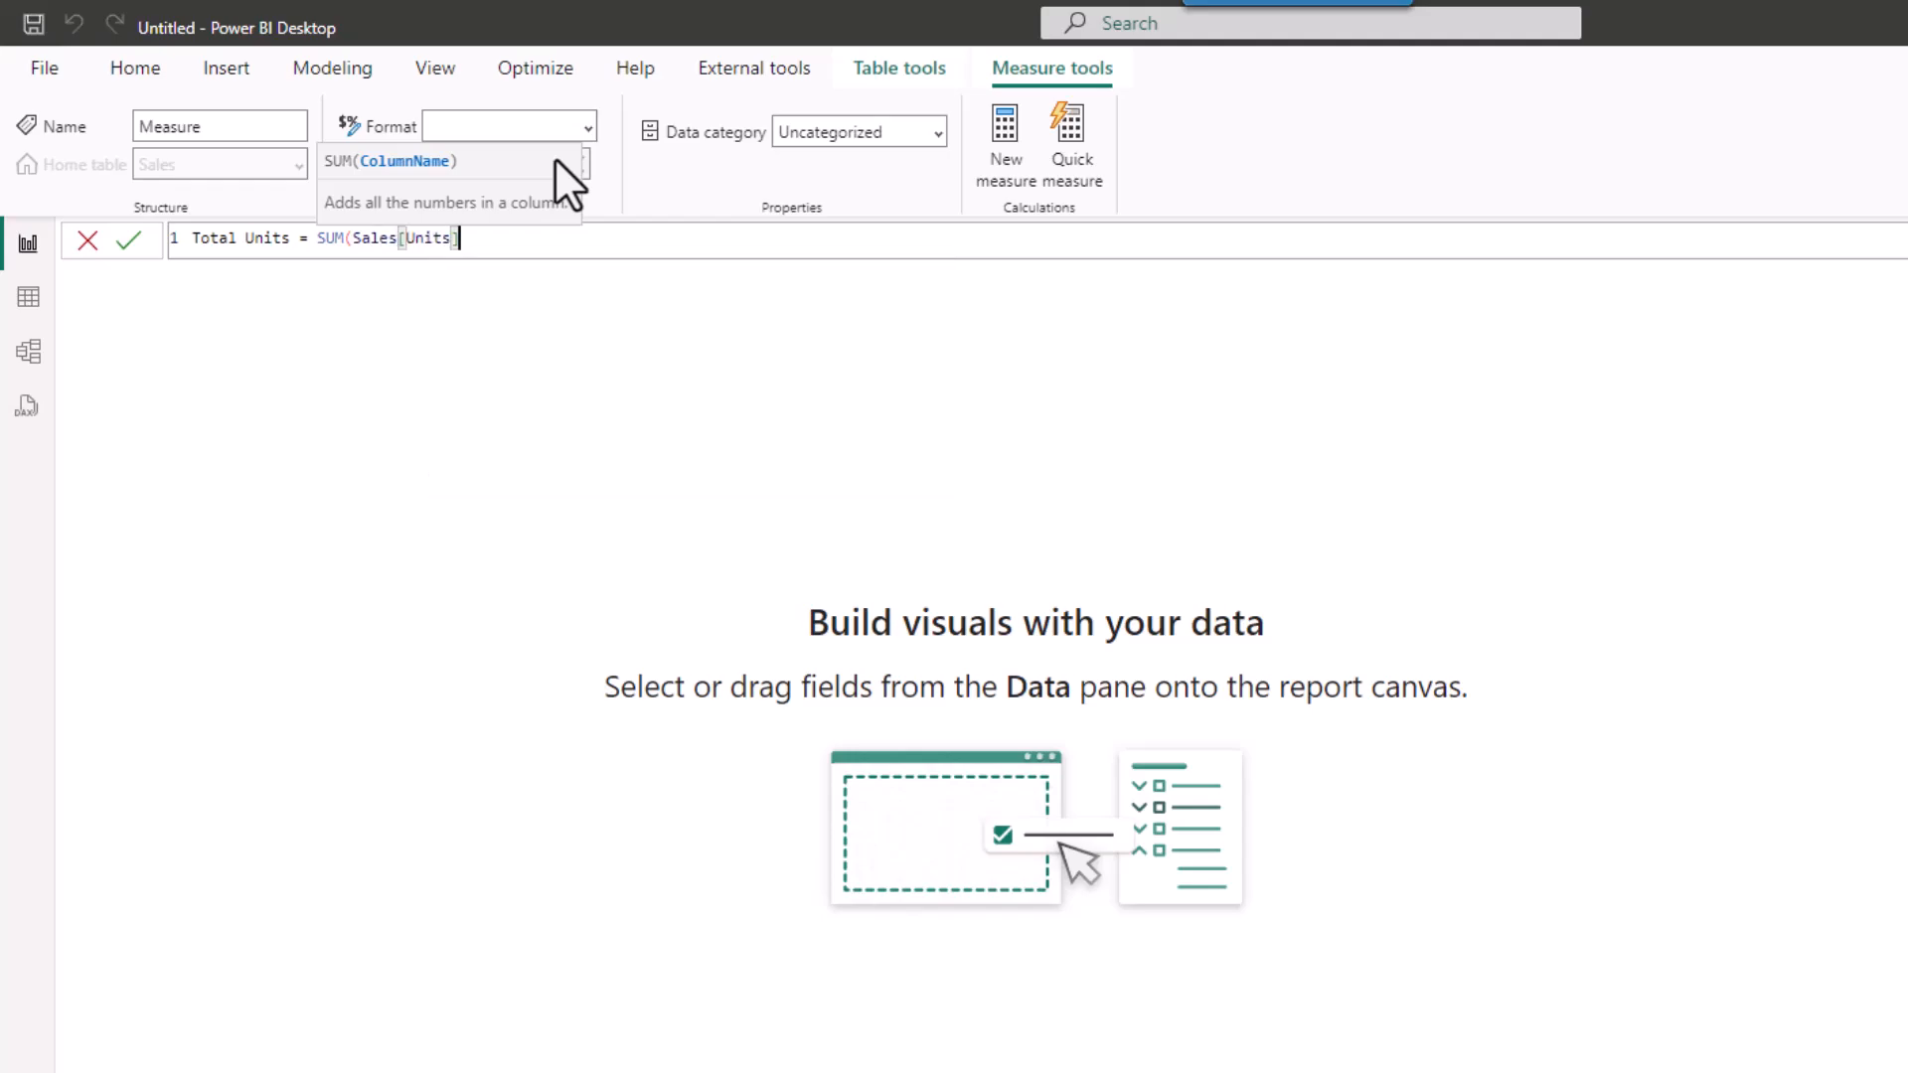
type(")")
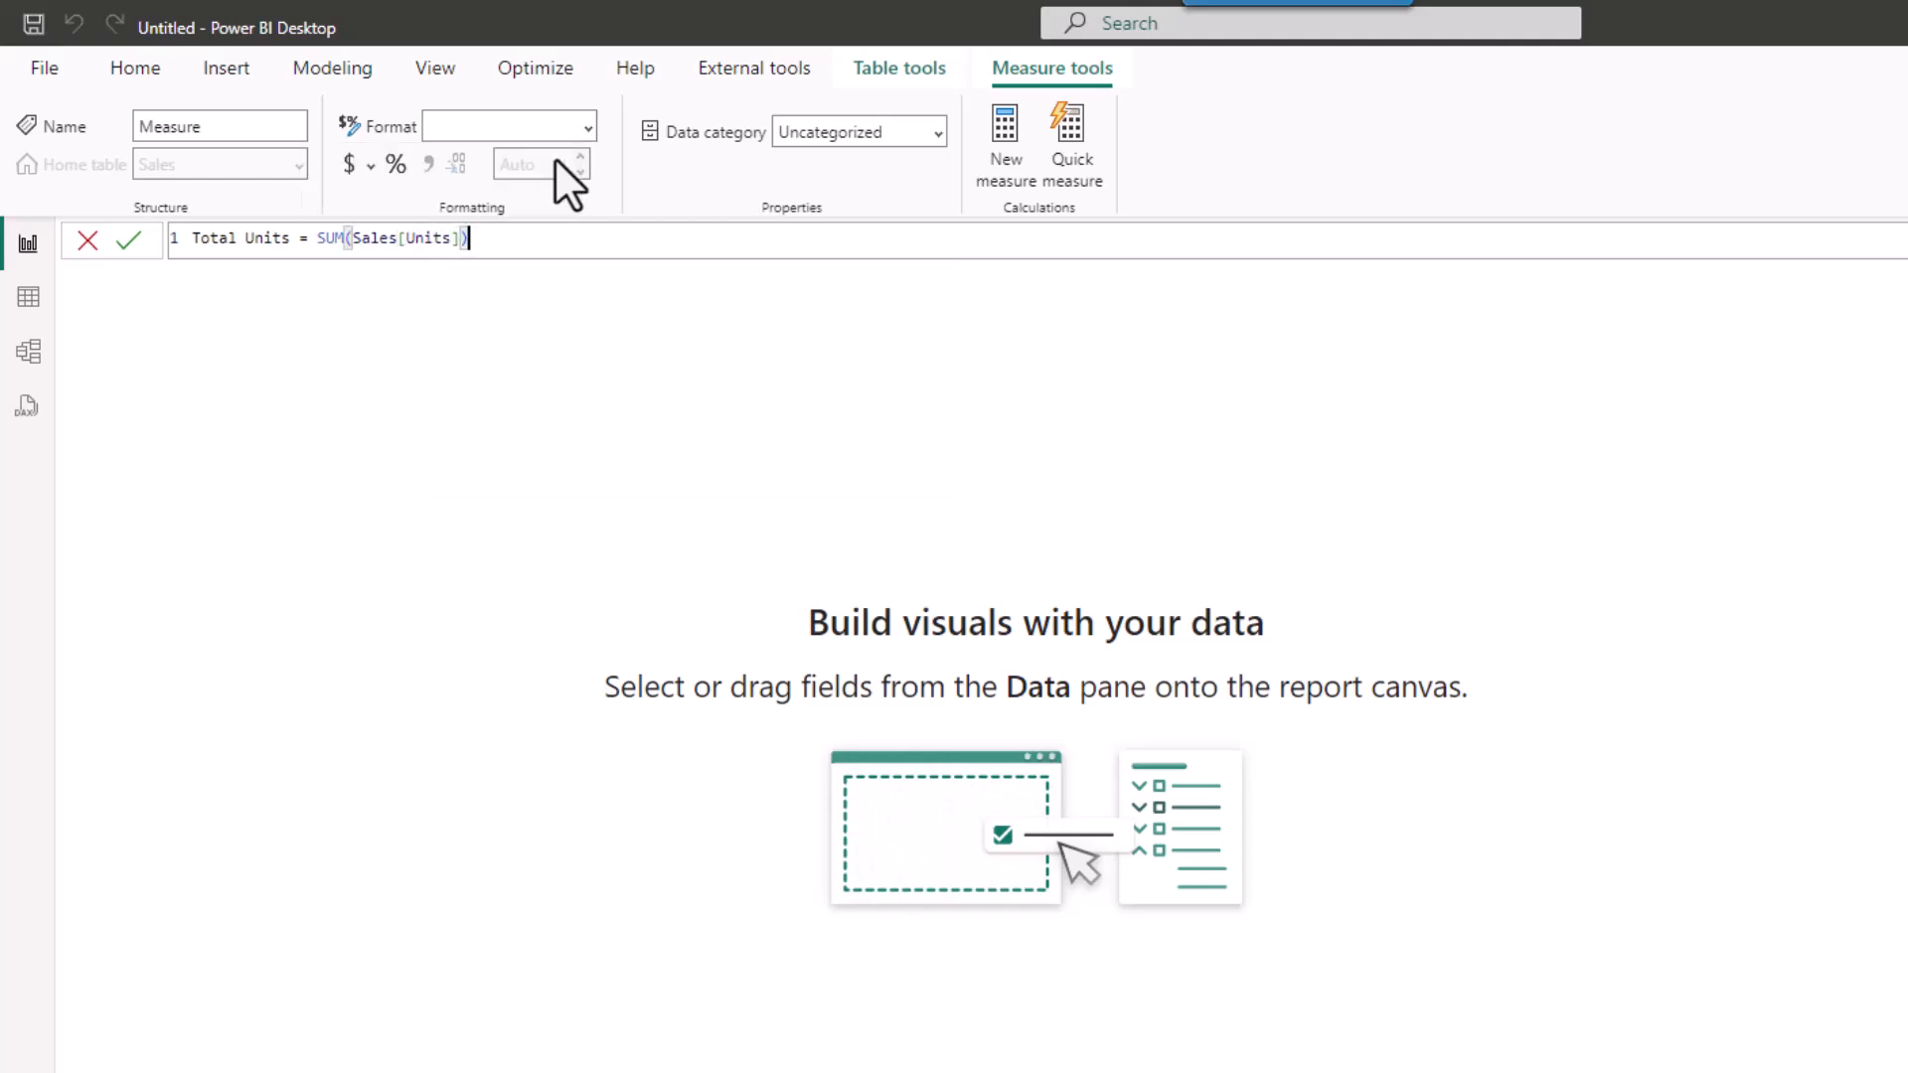
key("Return")
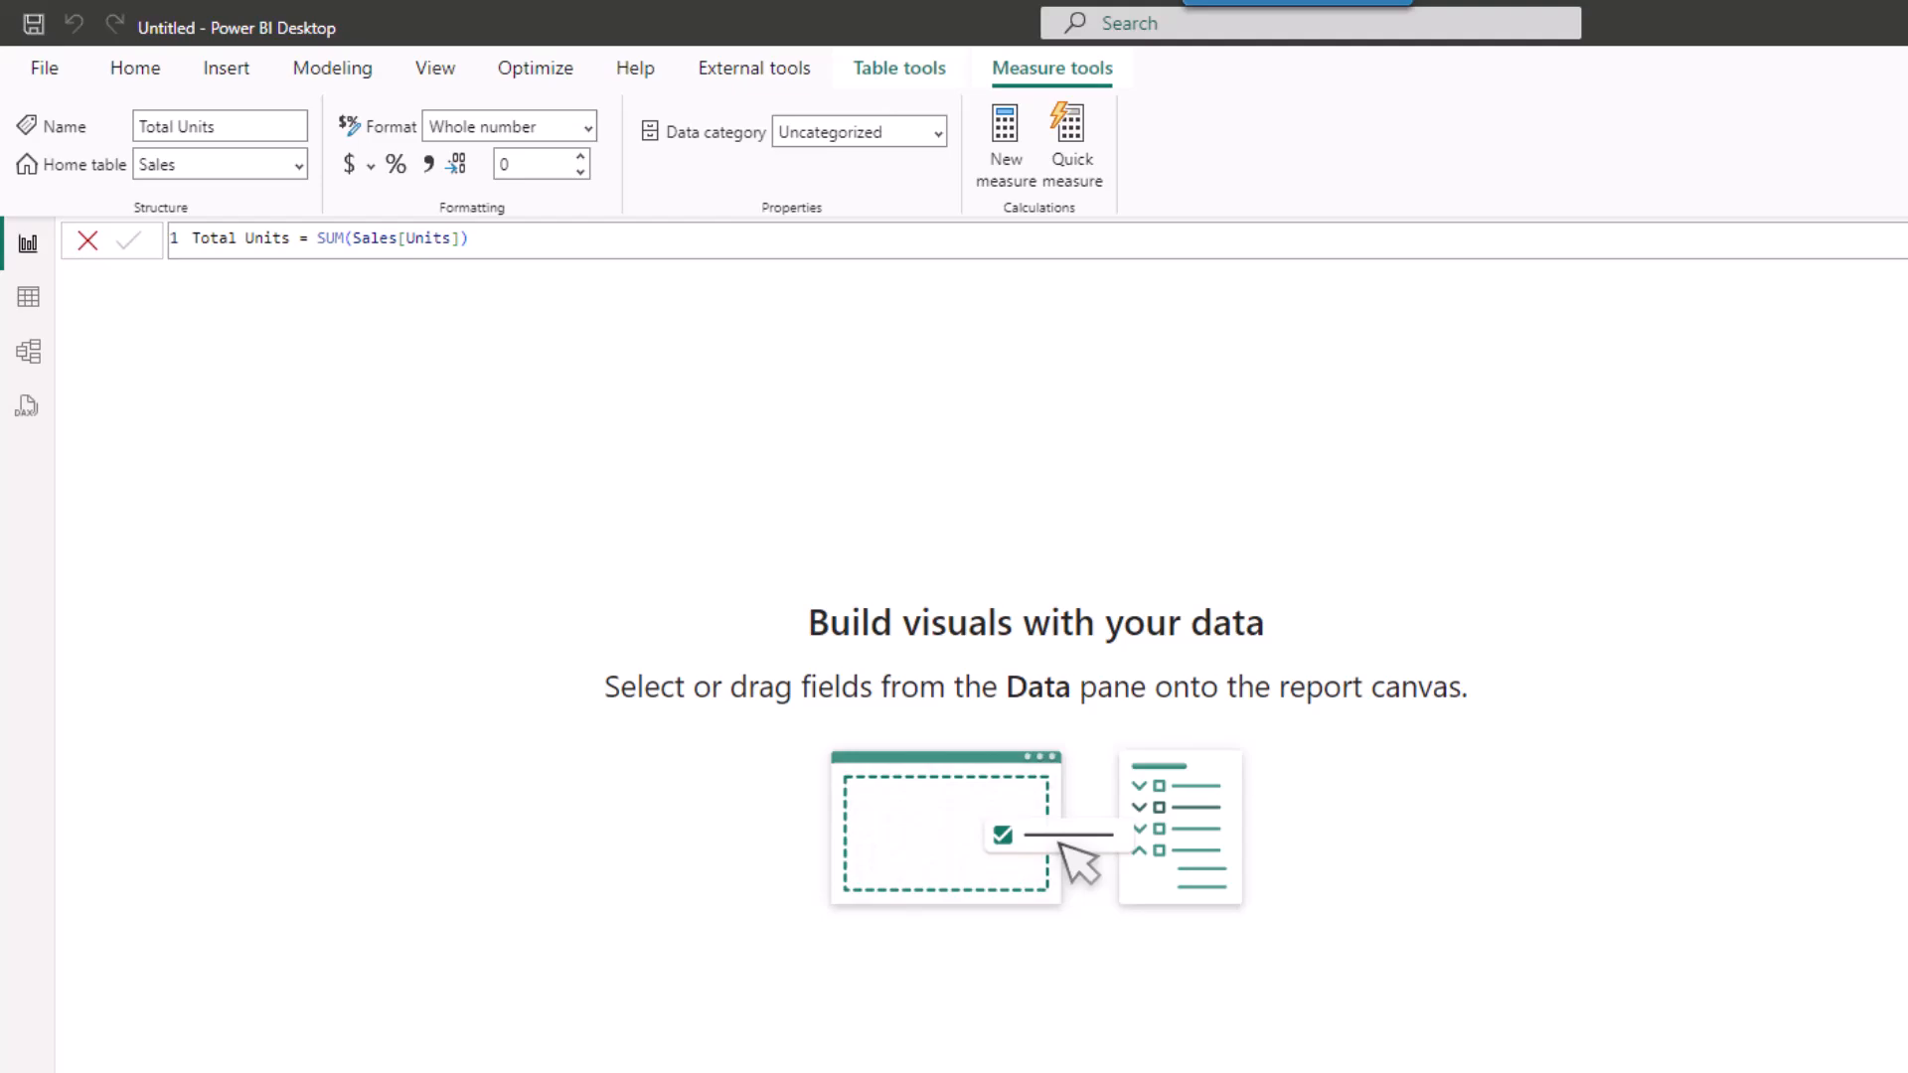
left_click(428, 162)
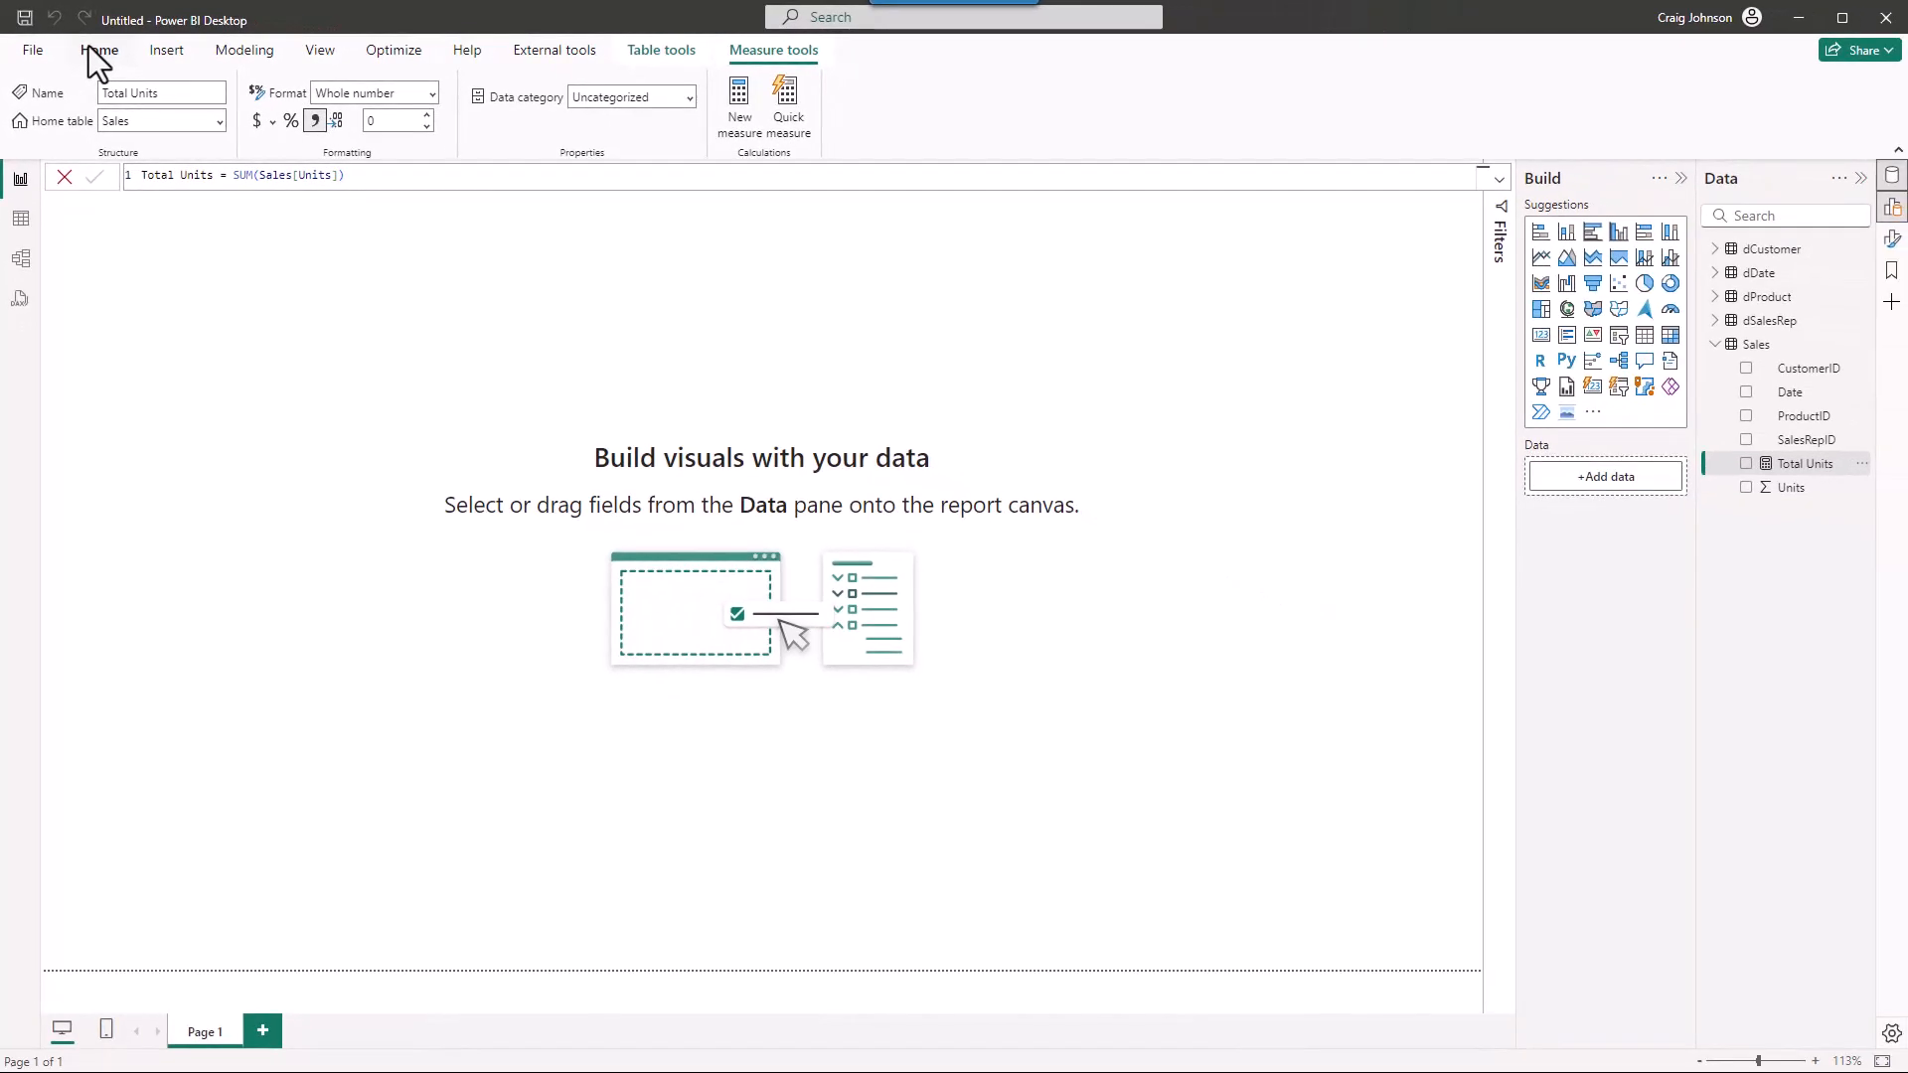
Insert a card visual showing the Total Units measure near the upper middle of the report page and enlarge it.
left_click(95, 50)
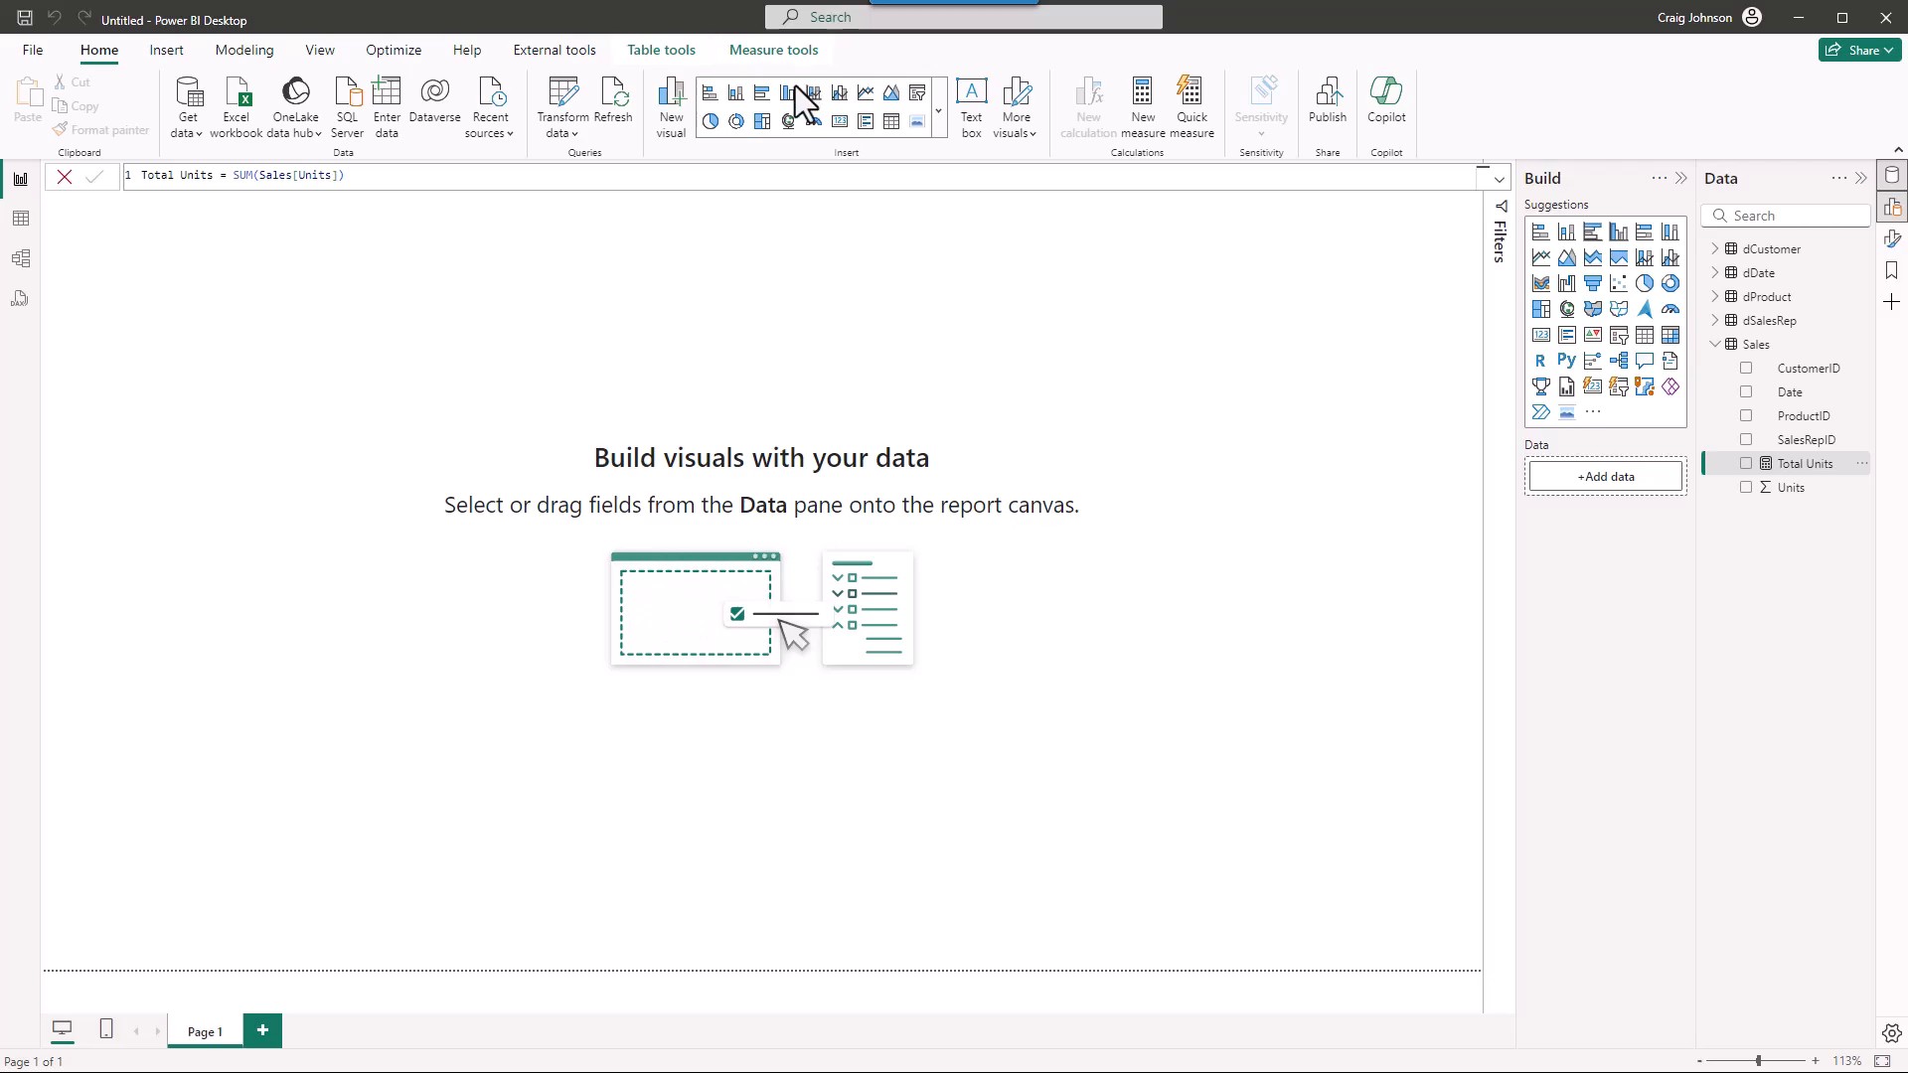
left_click(841, 123)
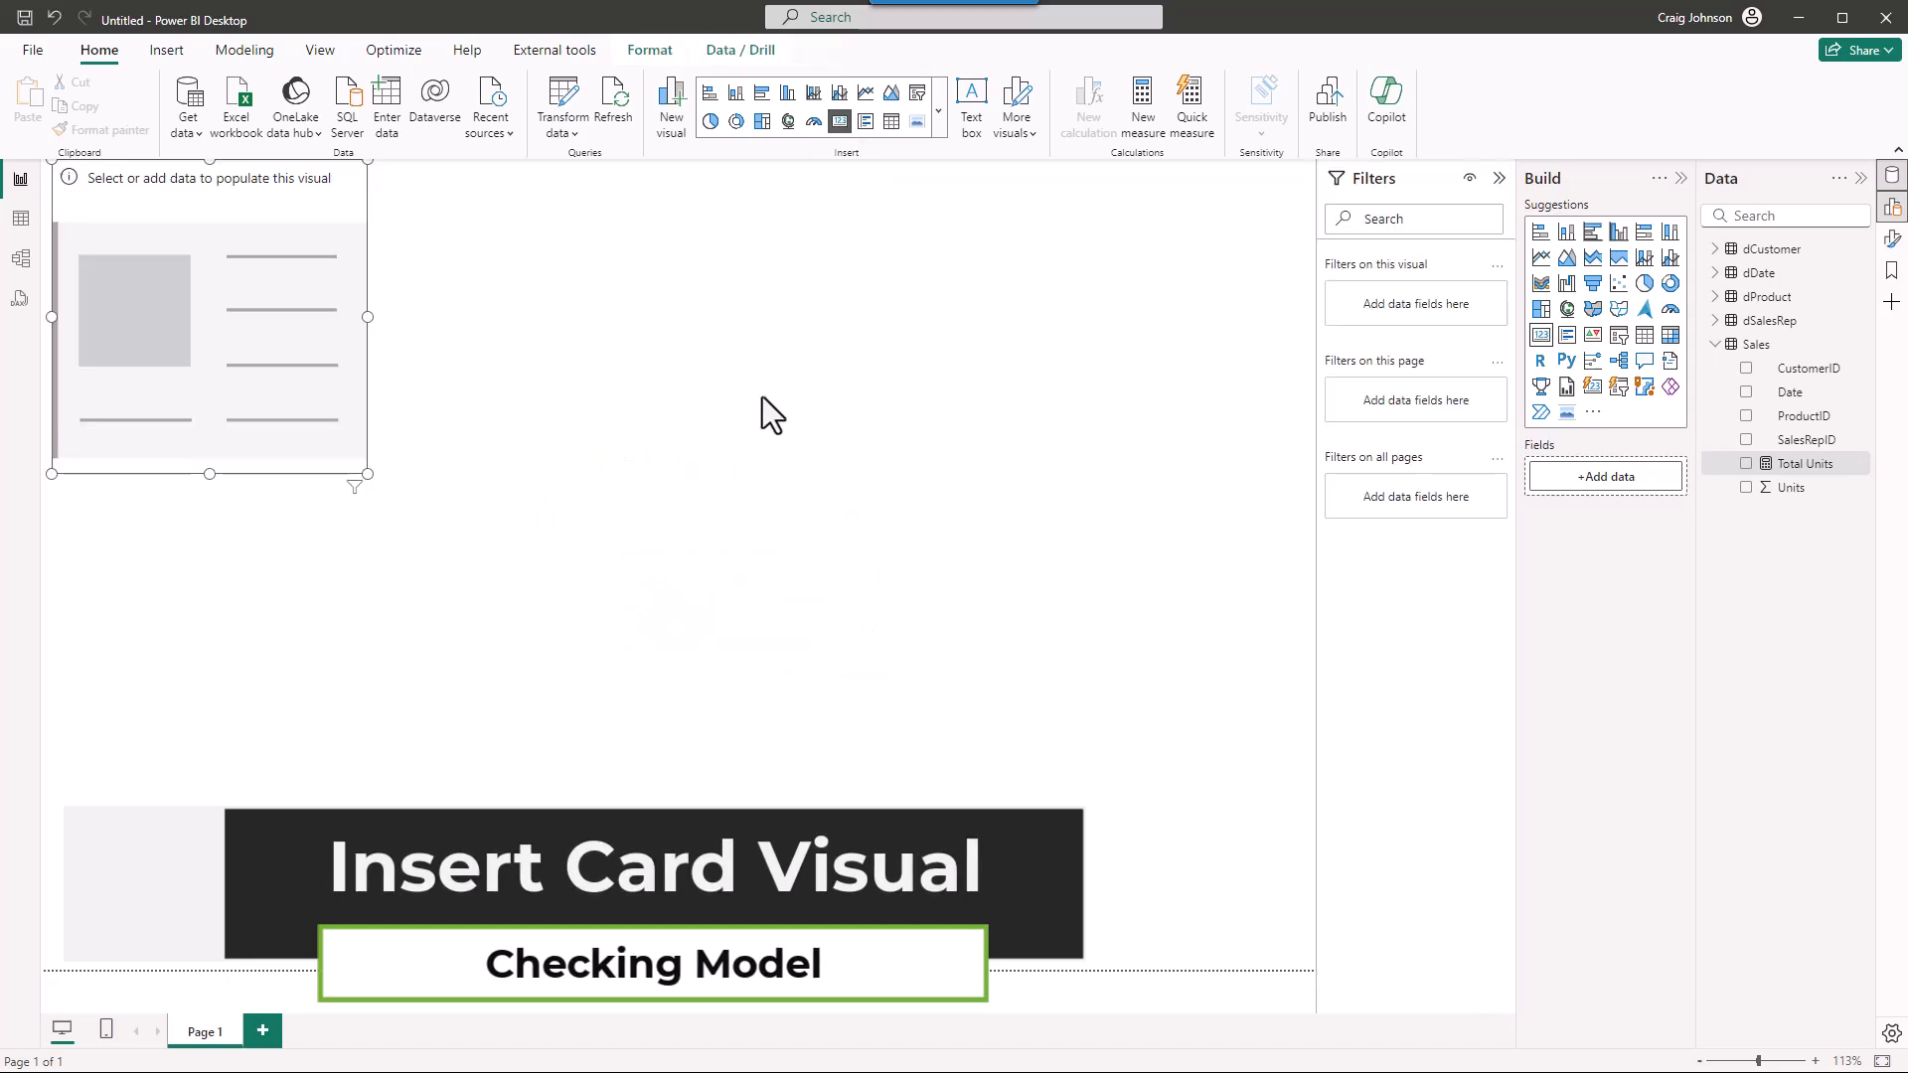
left_click_drag(163, 202, 616, 320)
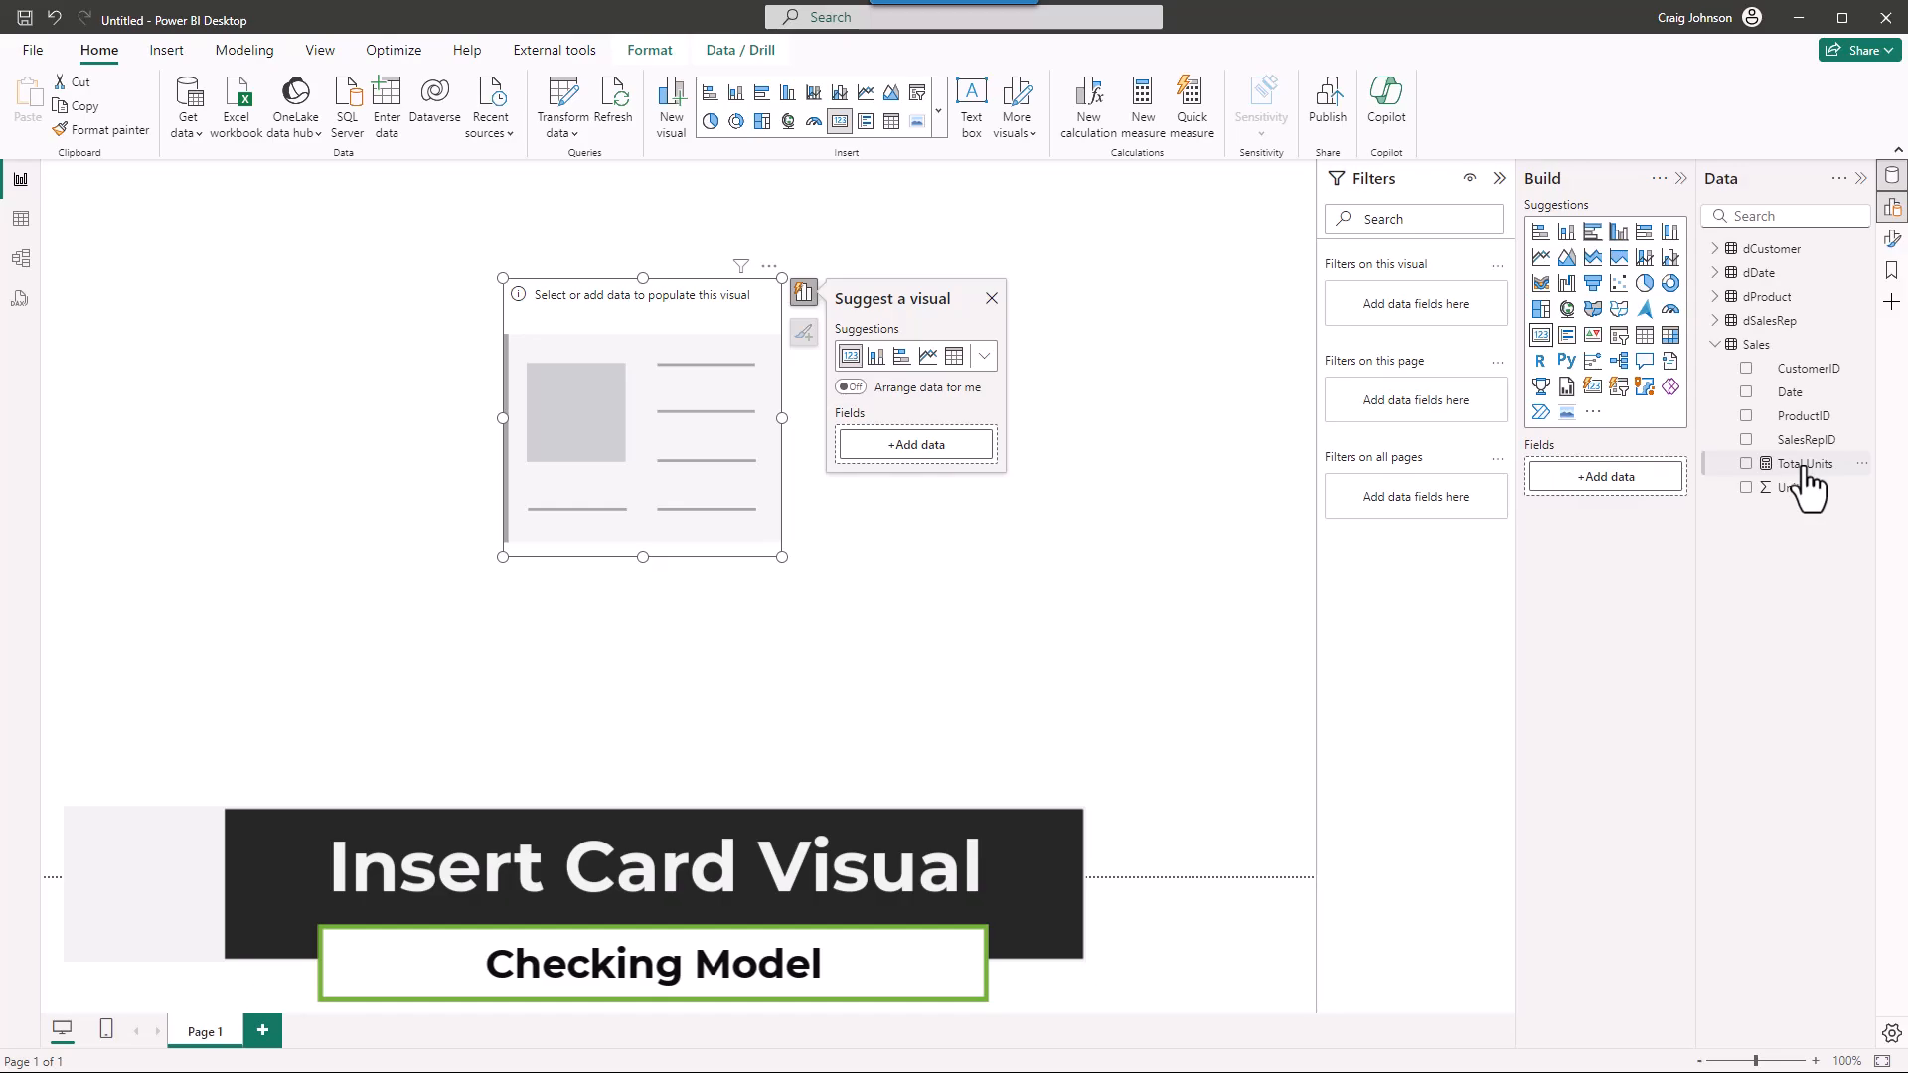
left_click_drag(1806, 477, 696, 430)
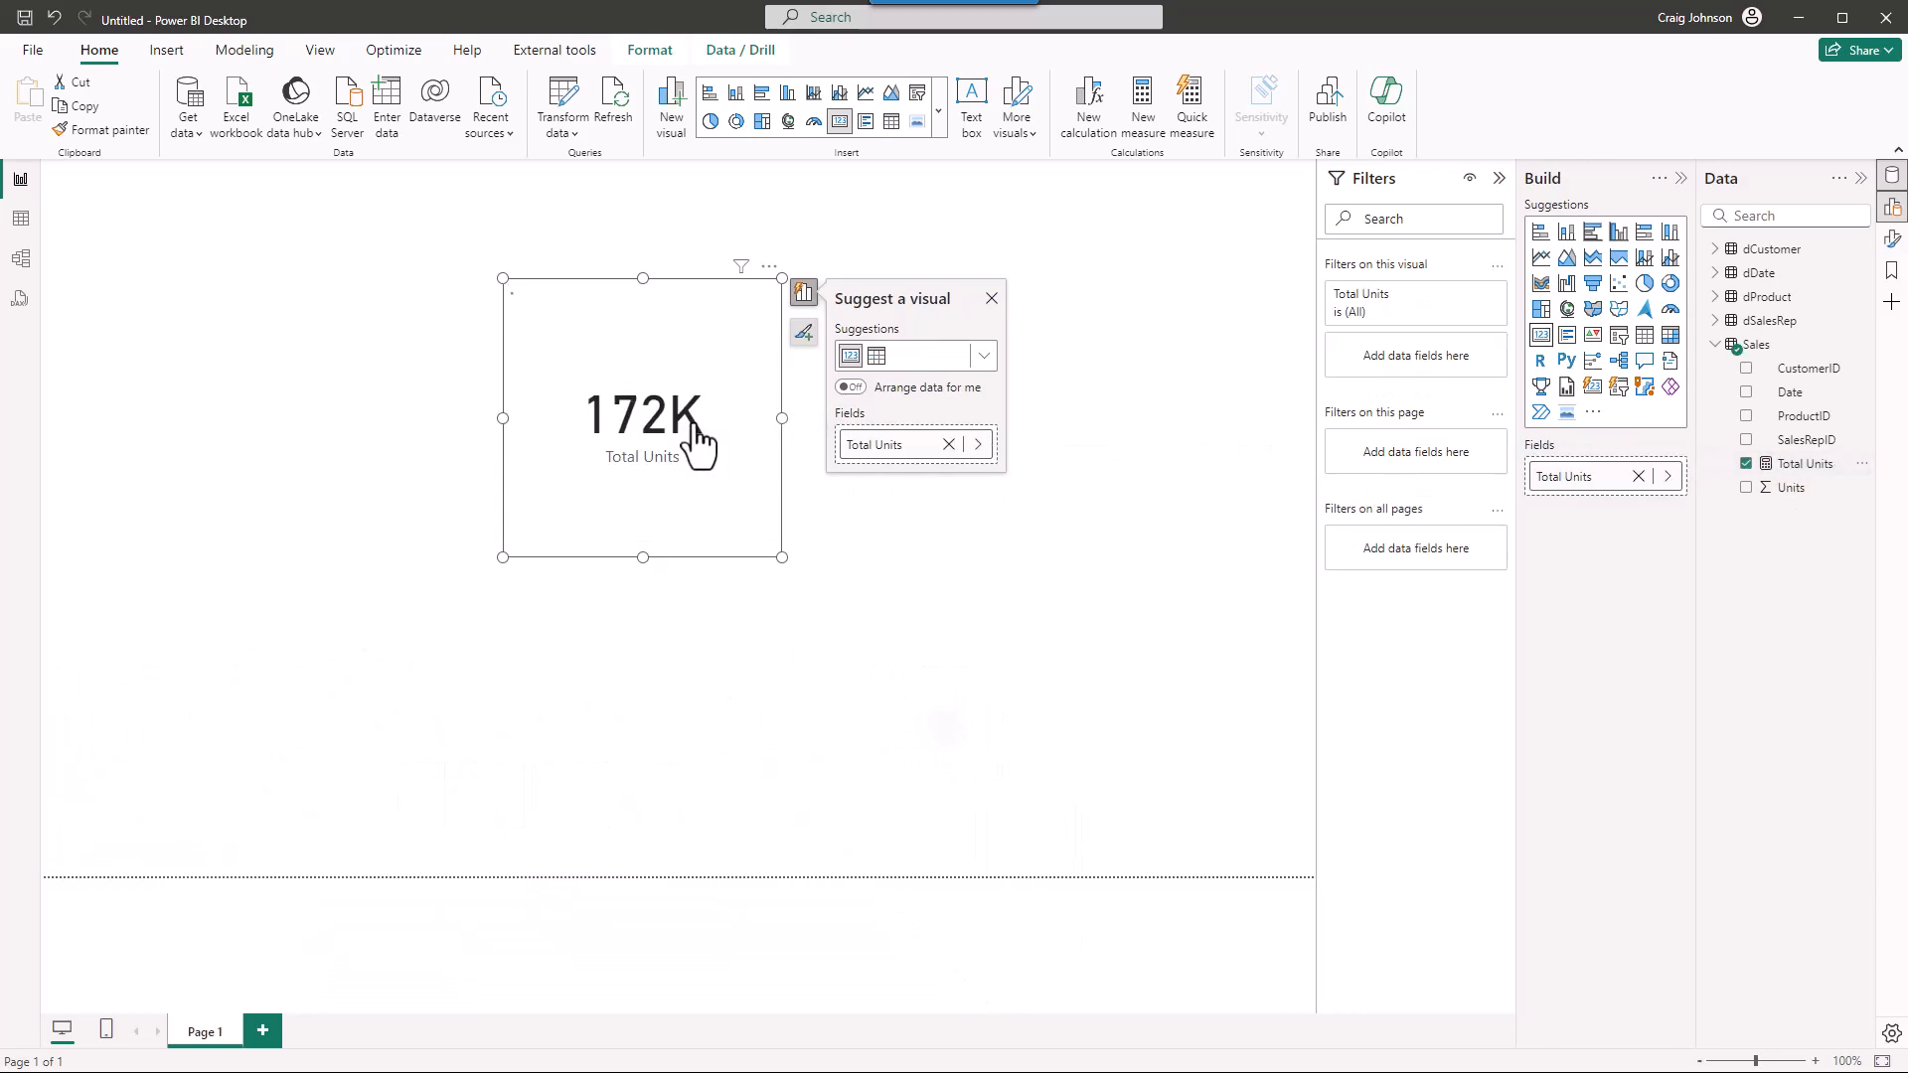
left_click_drag(782, 558, 948, 682)
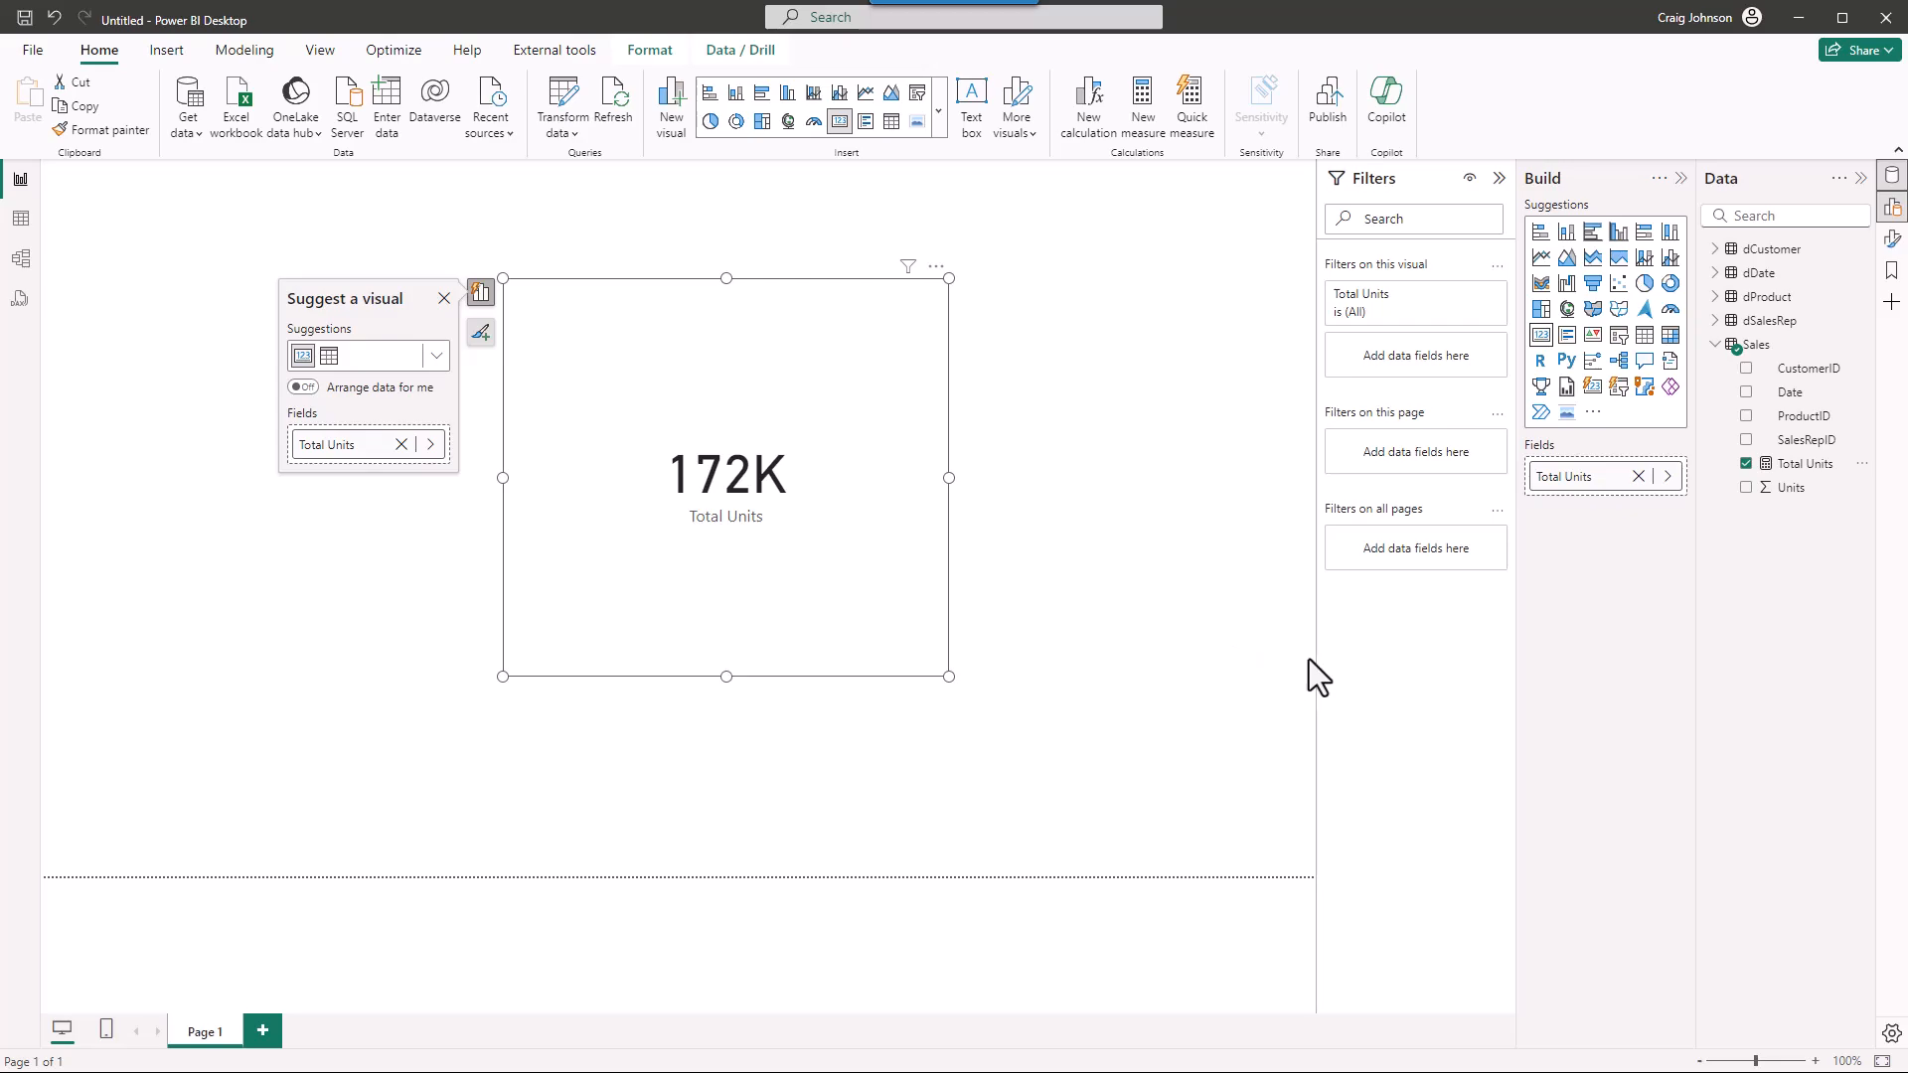
Review the Total Units measure's formula and check the model diagram before returning to the report page.
left_click(1794, 467)
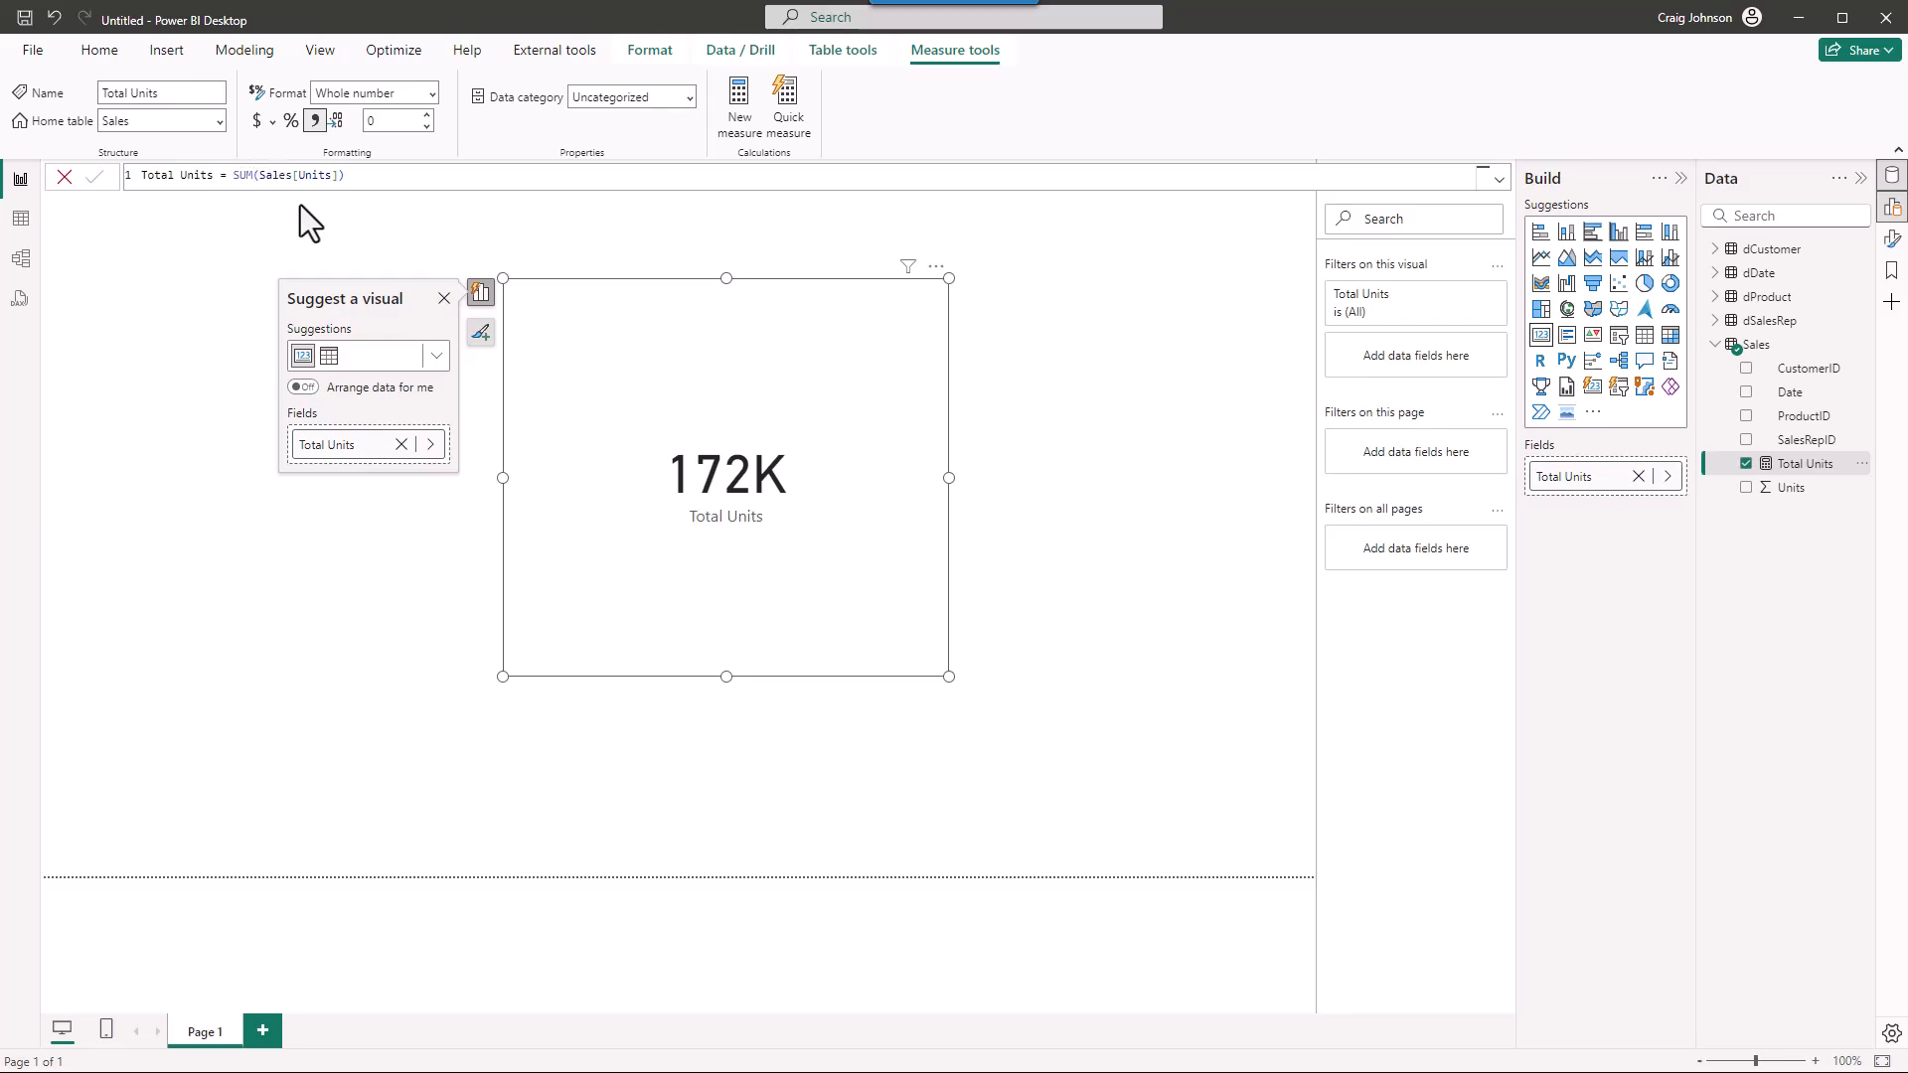
left_click(21, 259)
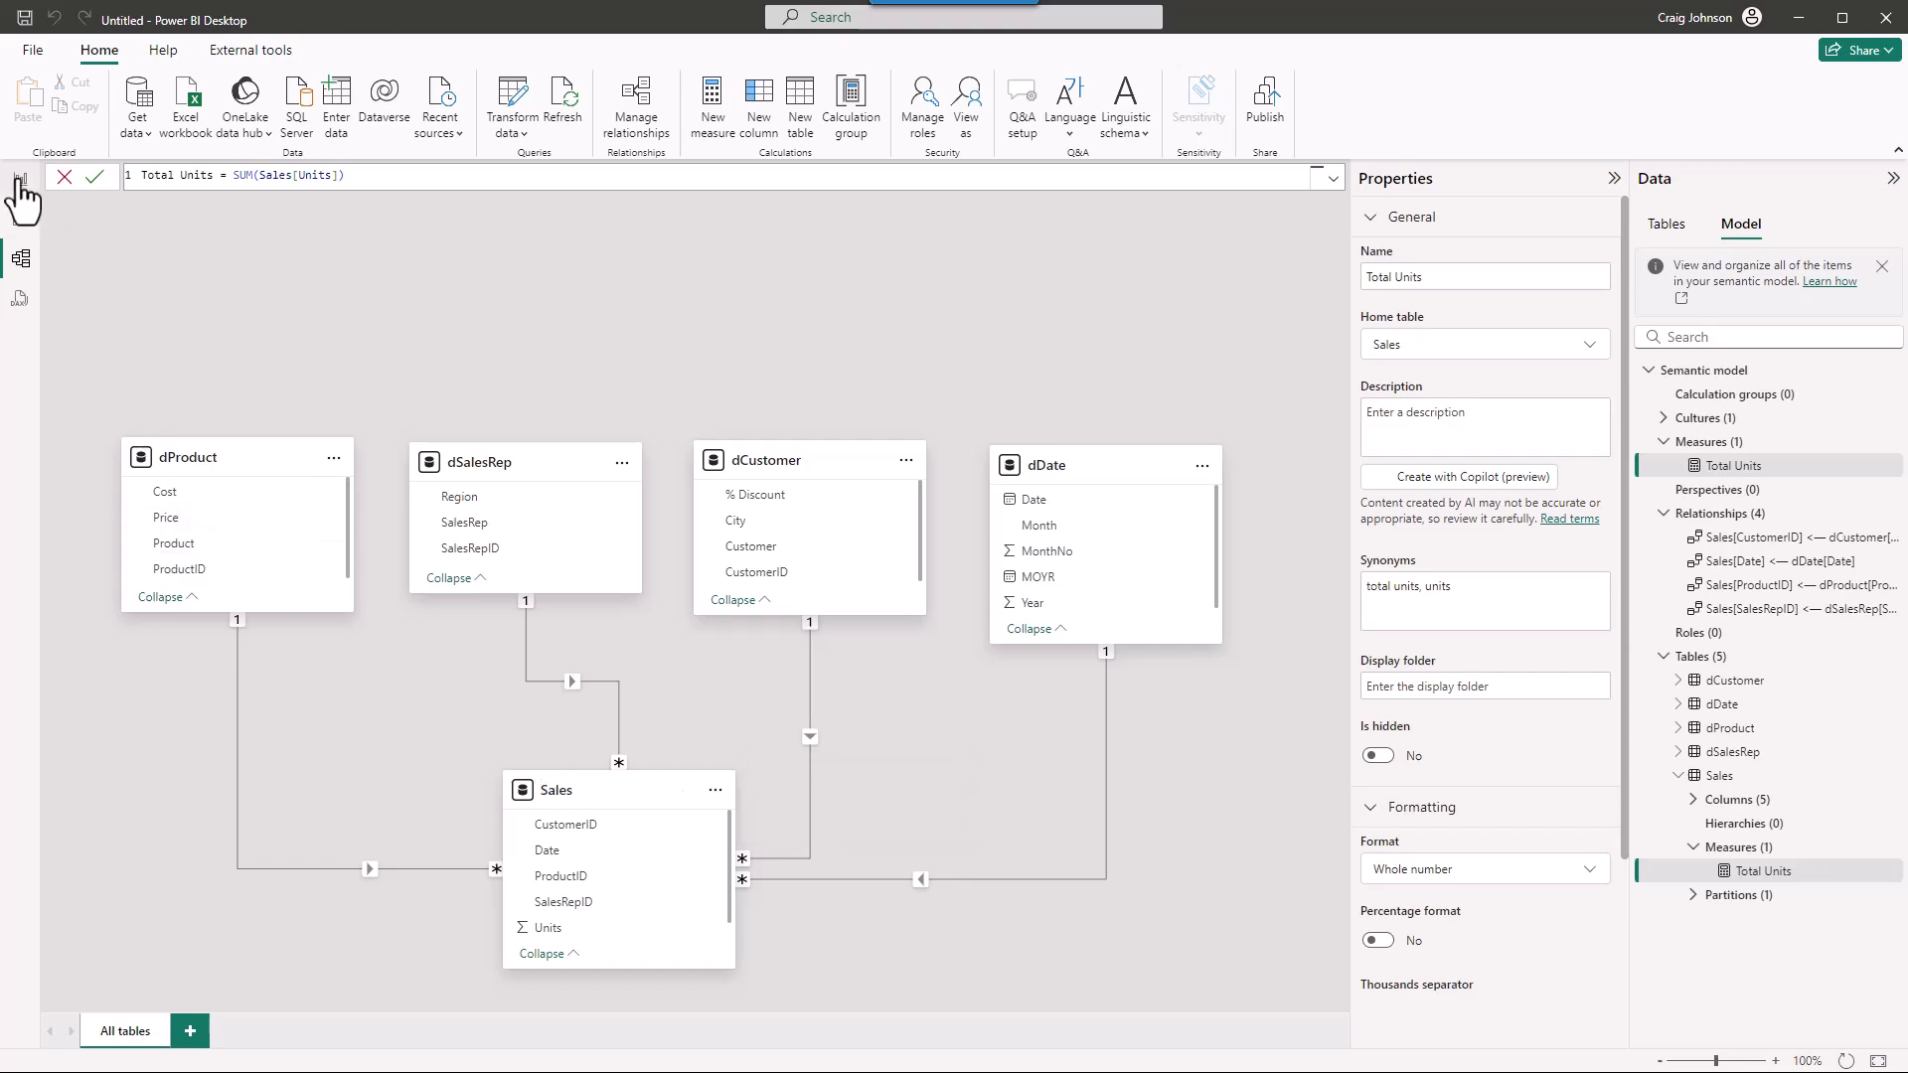
left_click(20, 184)
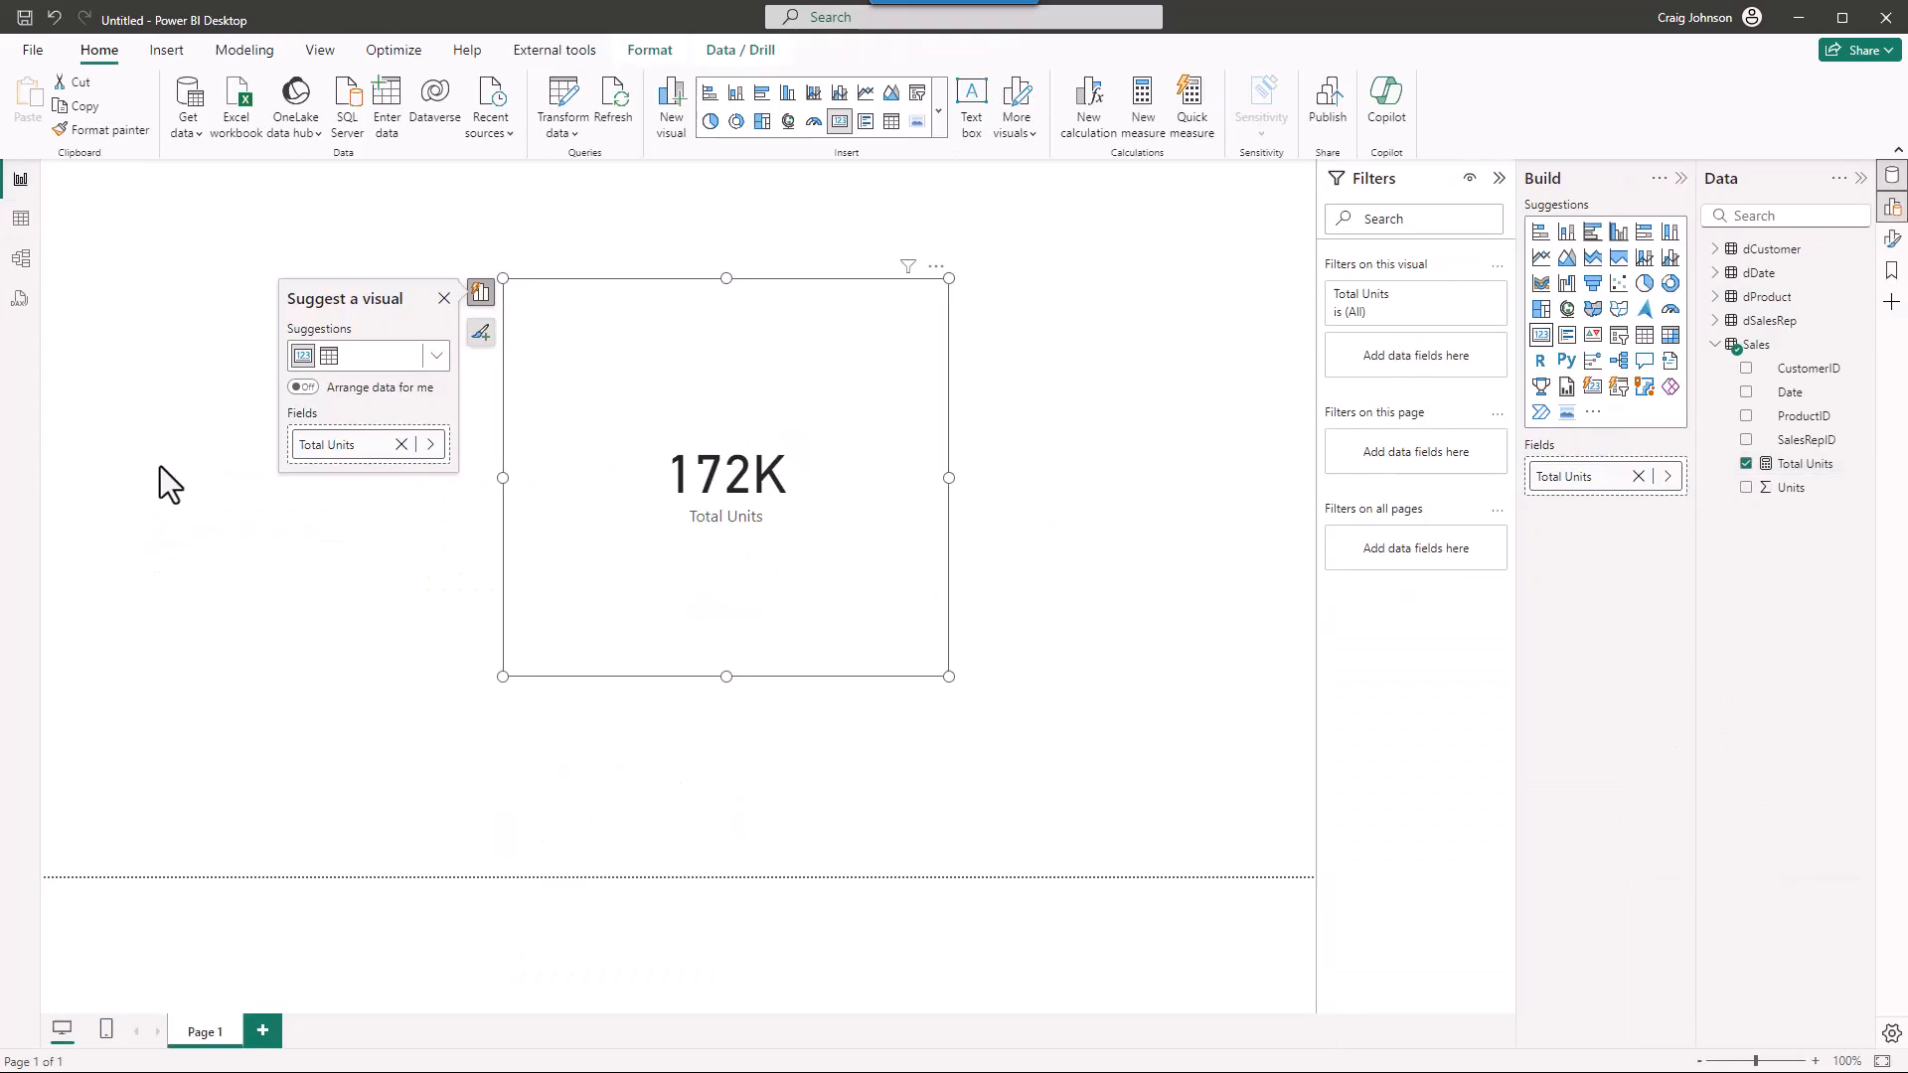
Move the Total Units card to the upper-right area of the report page and make it smaller.
left_click_drag(625, 314, 956, 225)
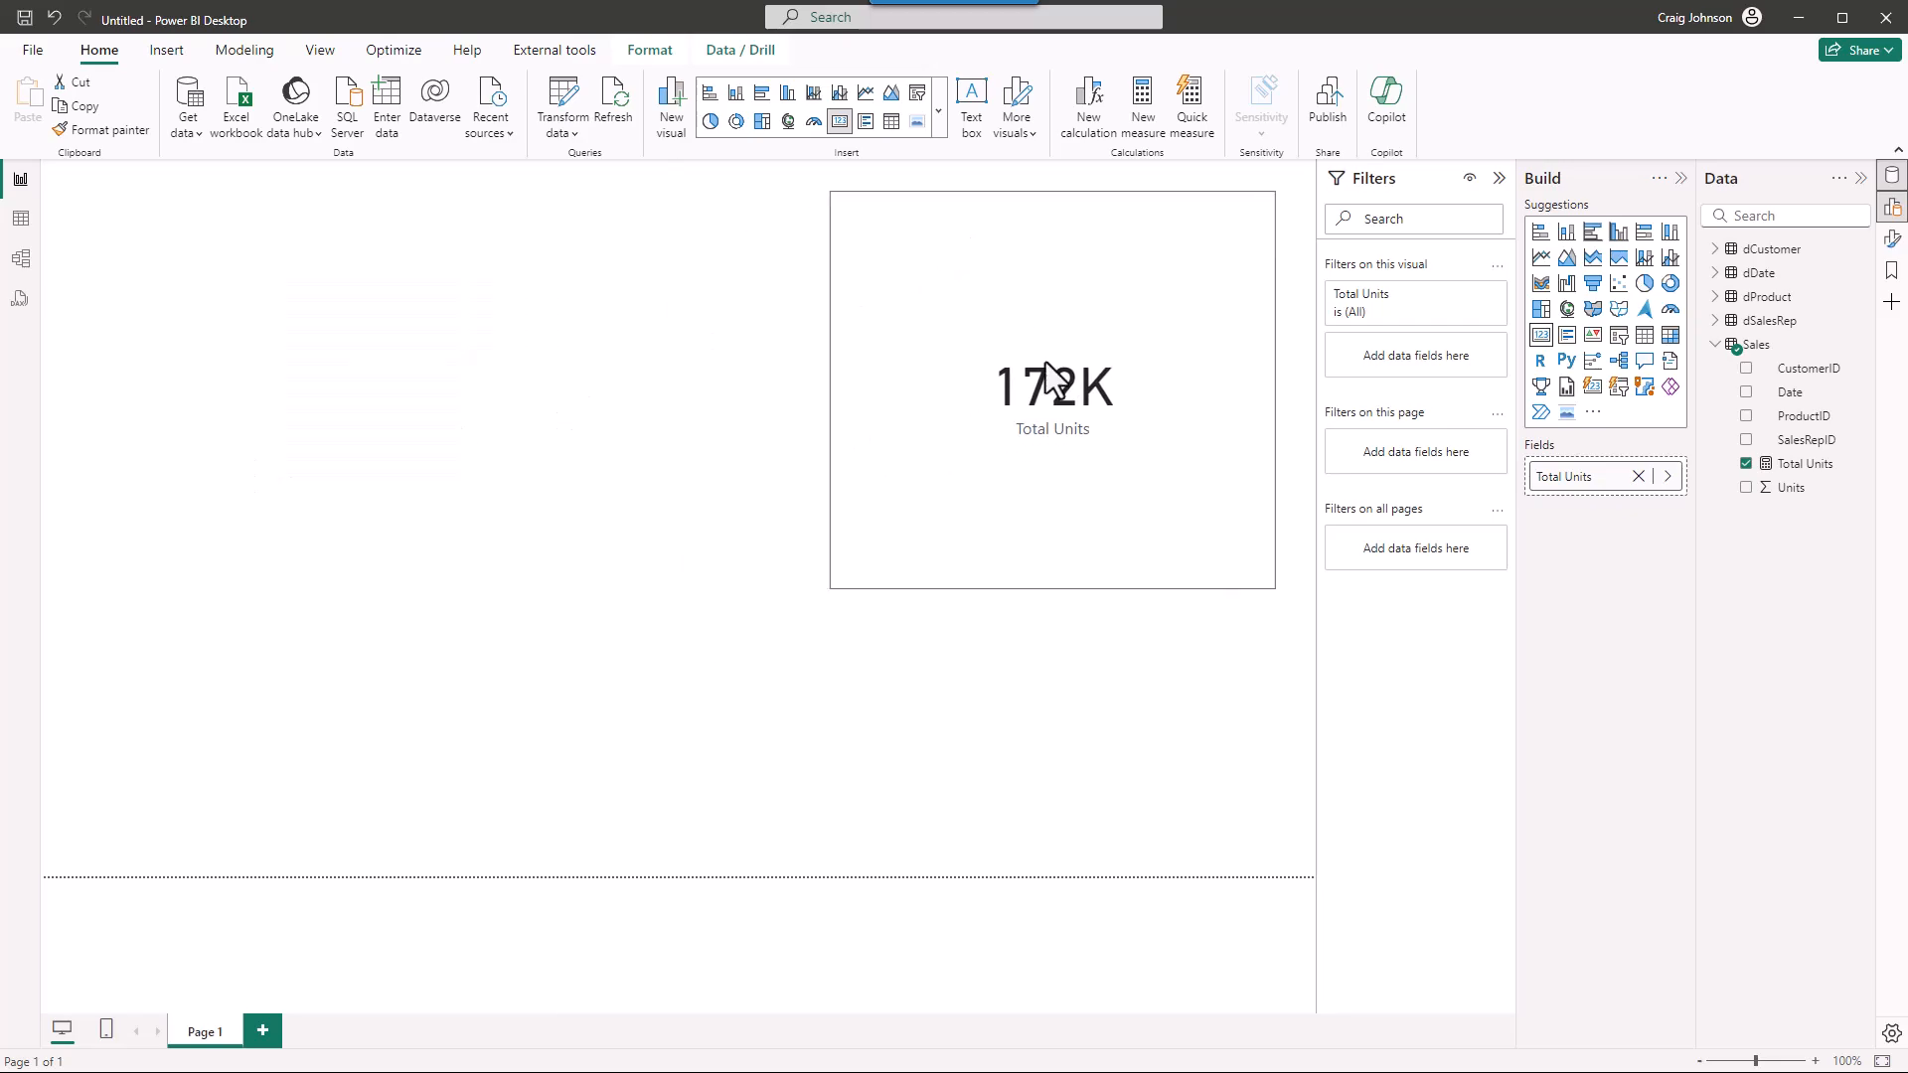
left_click_drag(1276, 588, 1118, 409)
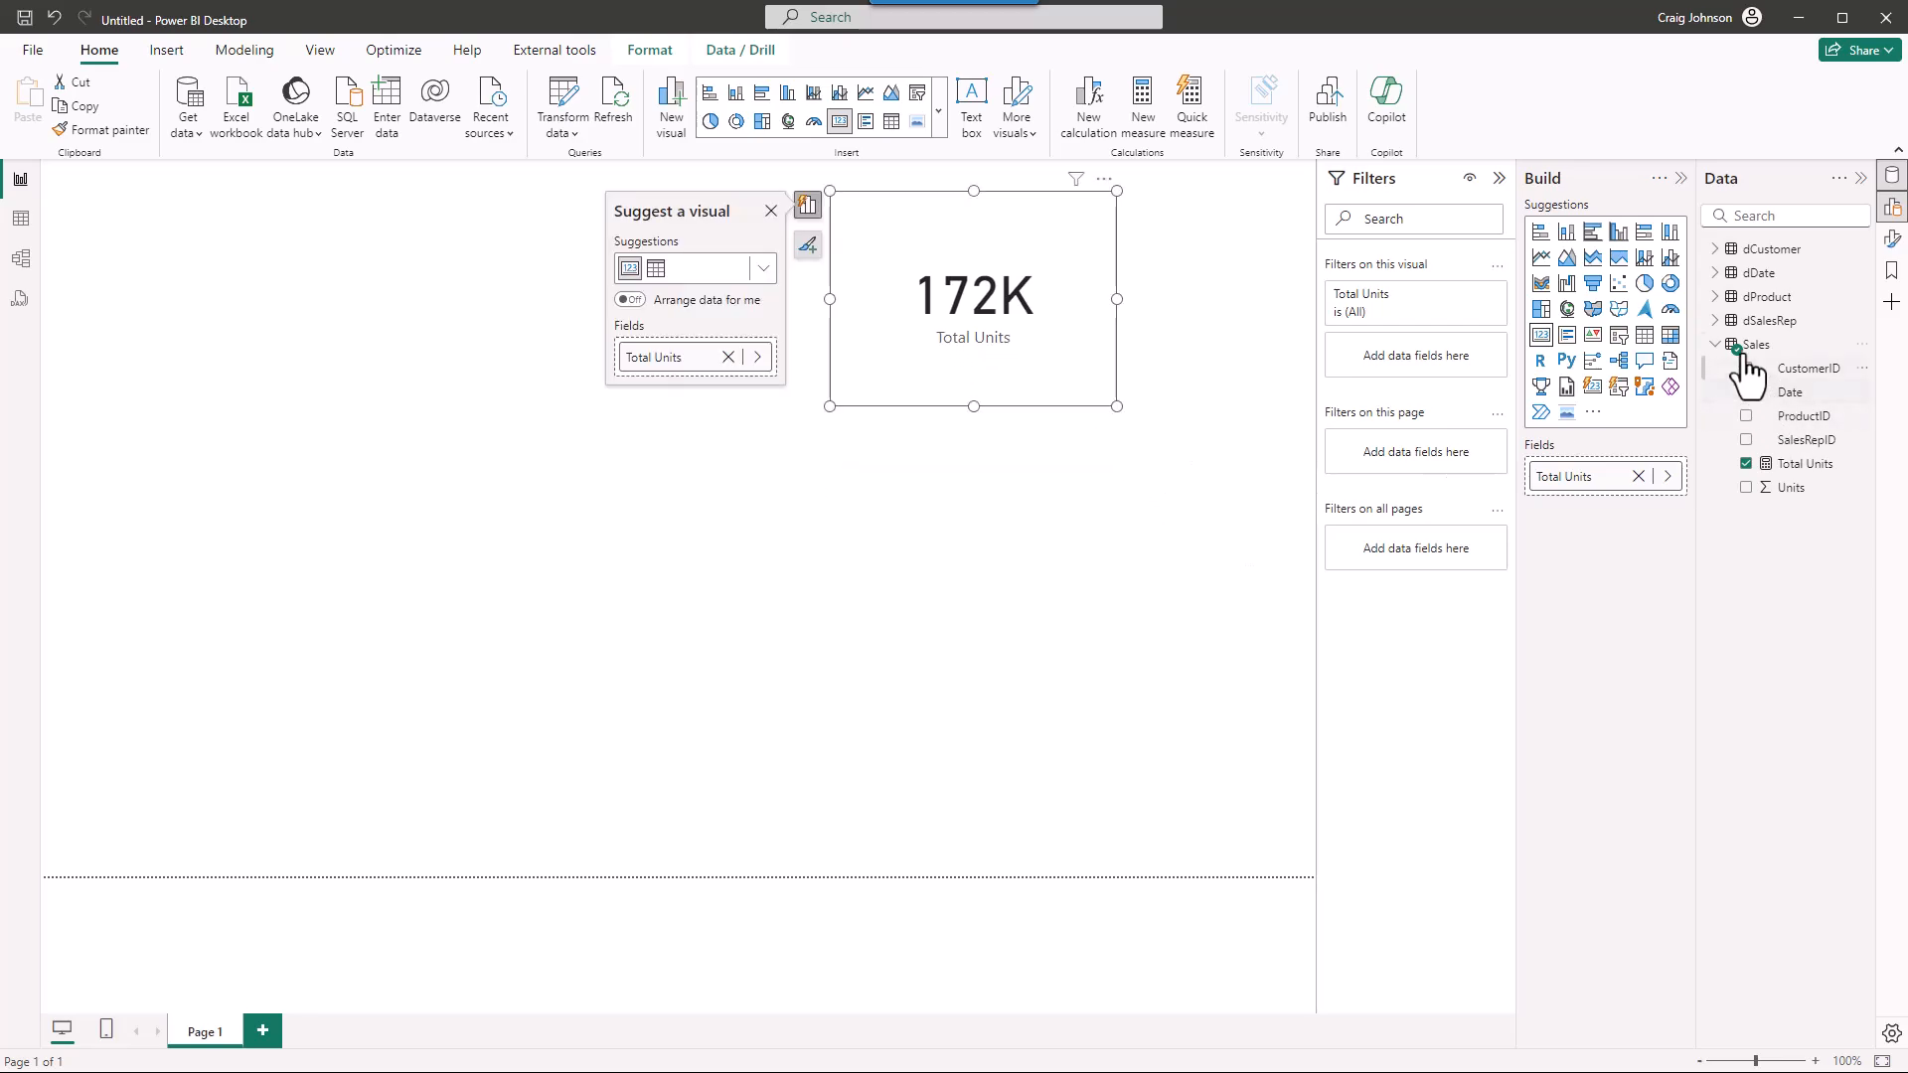
Insert a table visual on the page's left half with Product from dProduct and Total Units from Sales, and enlarge it.
left_click(1715, 298)
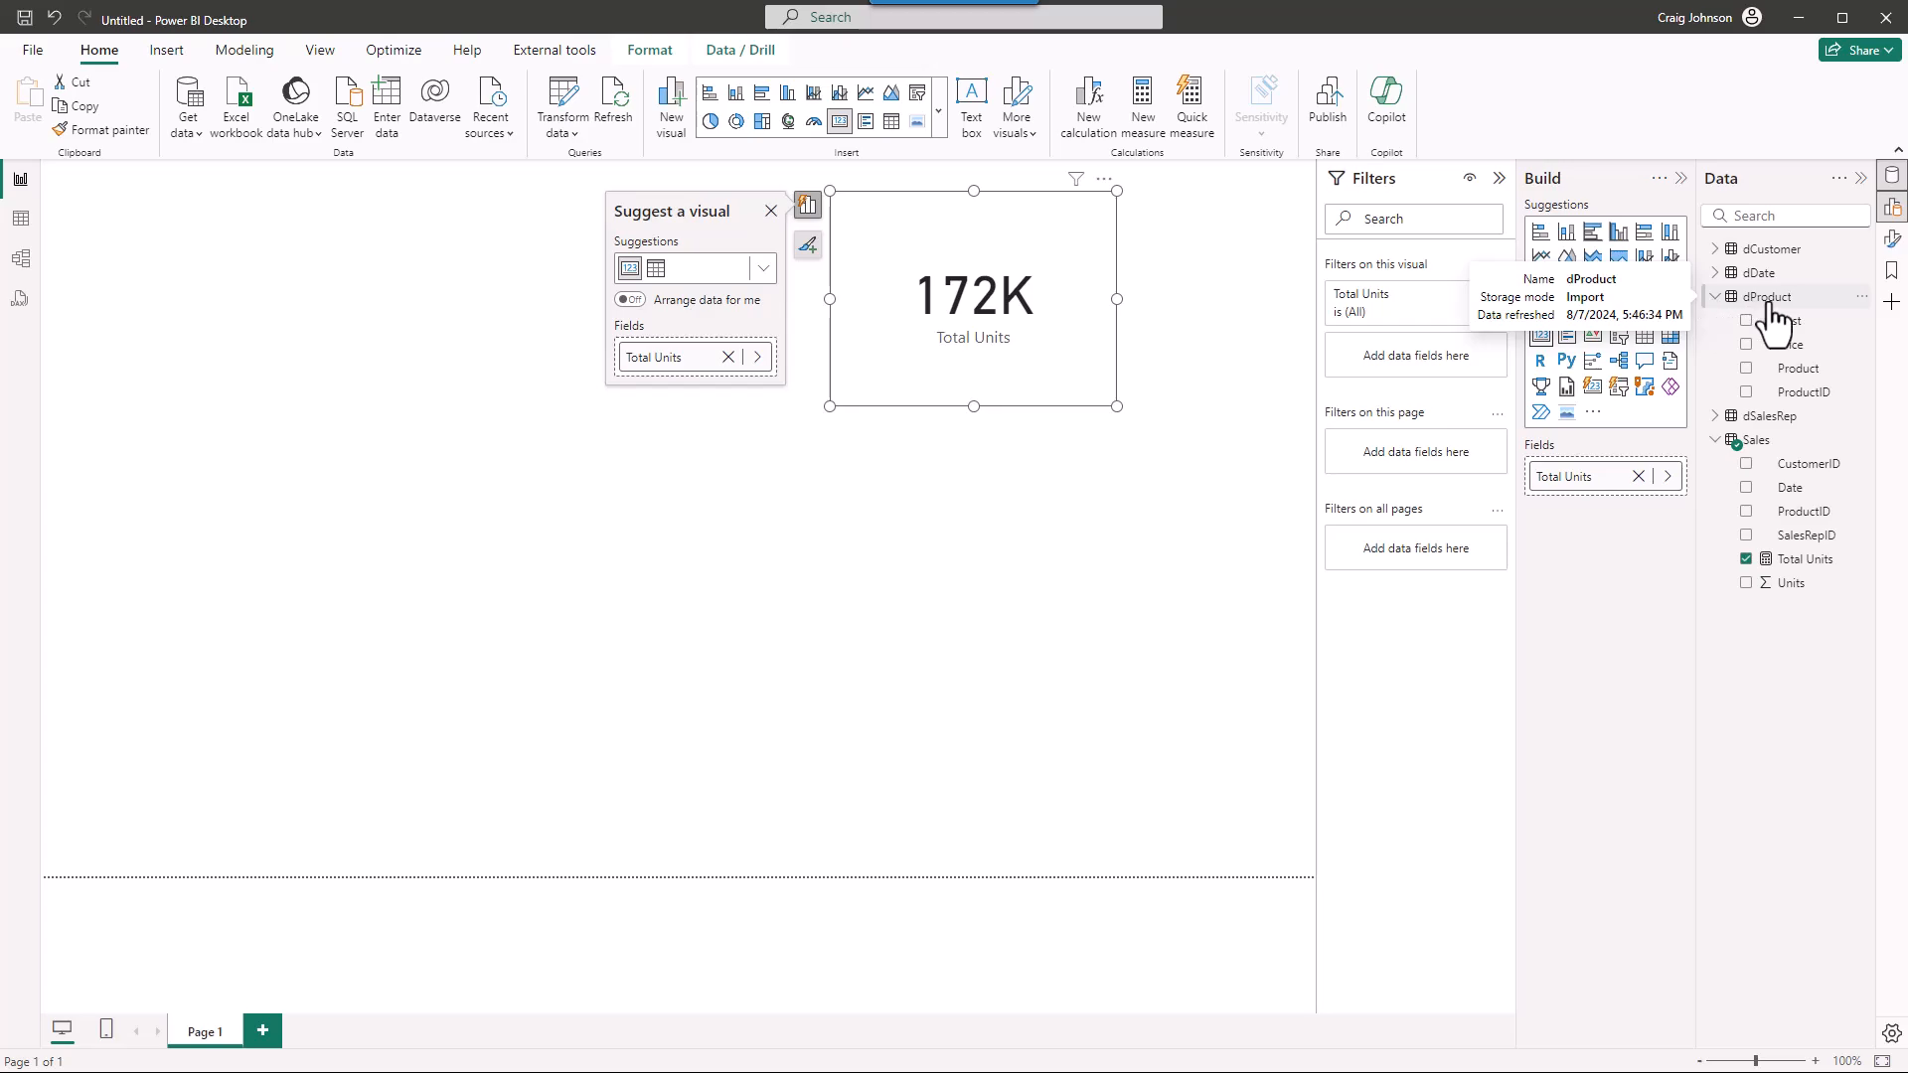
left_click(20, 261)
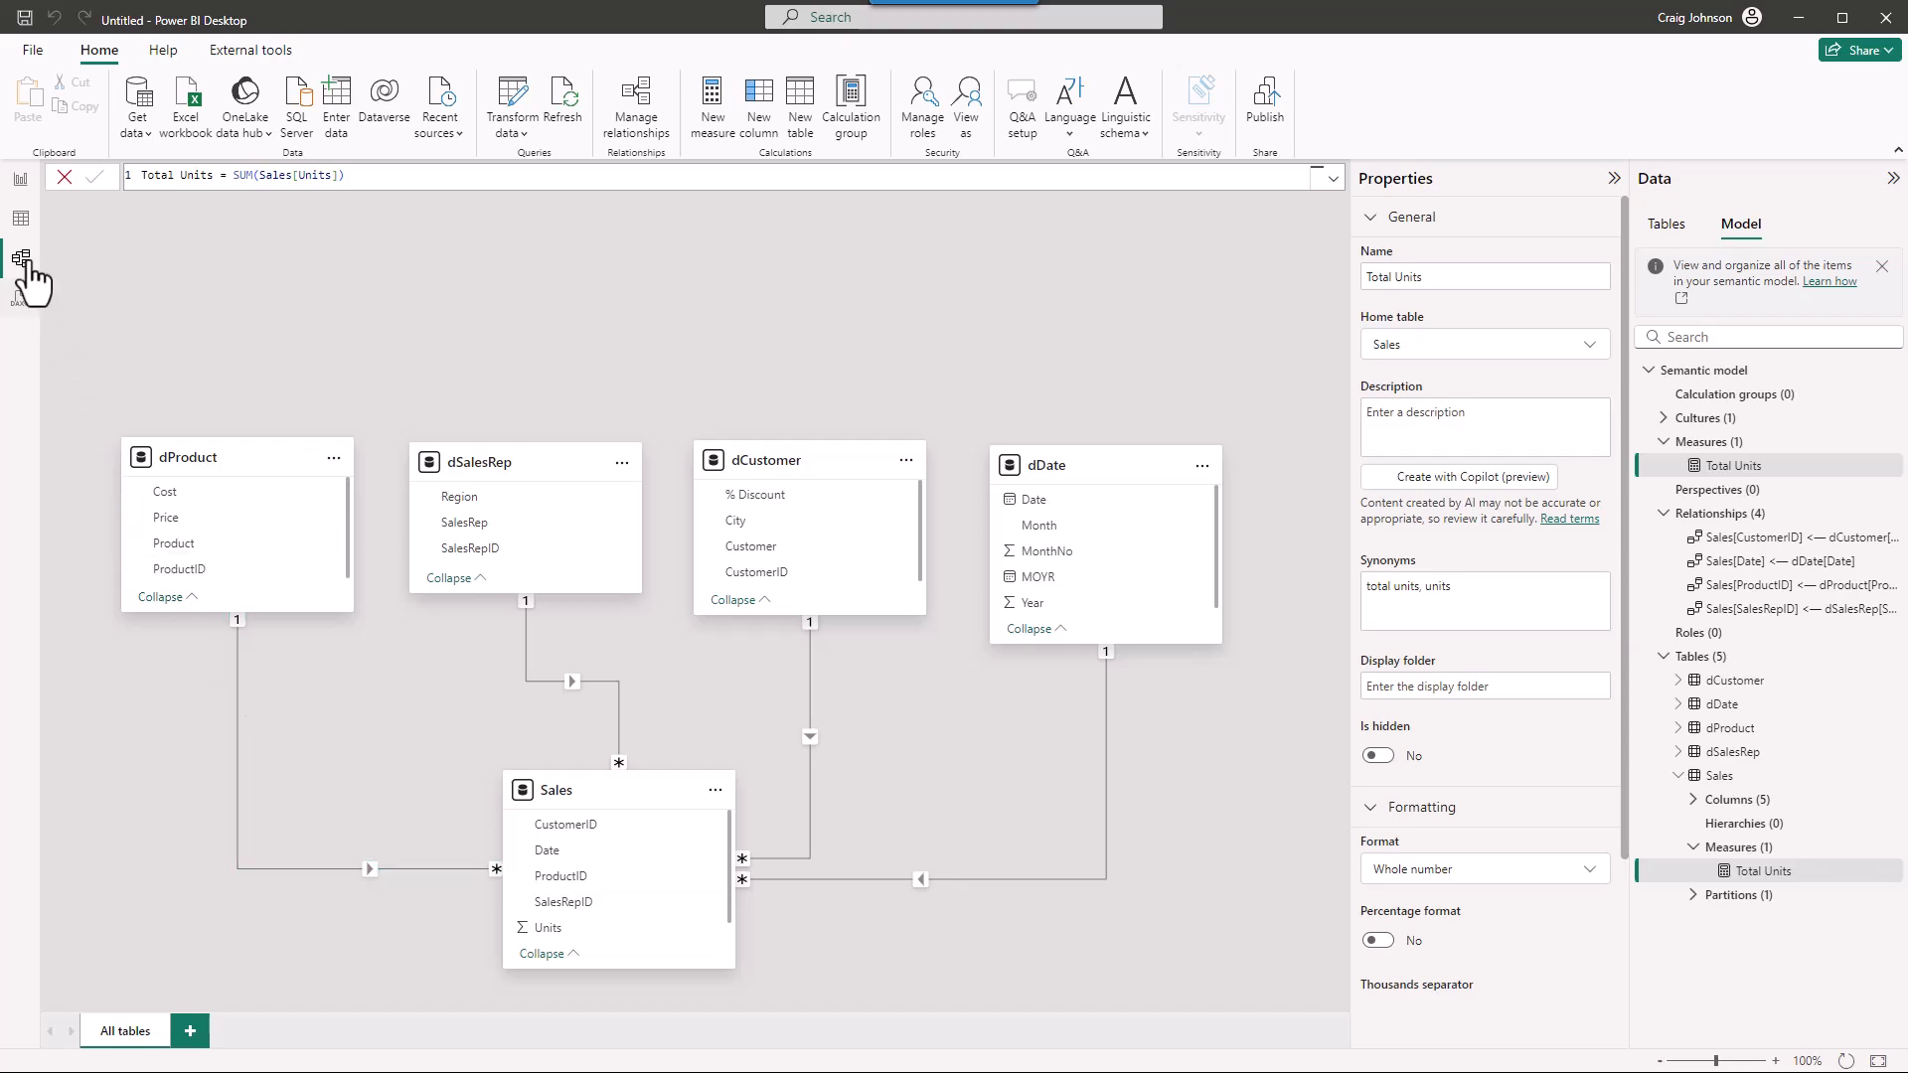
left_click(22, 191)
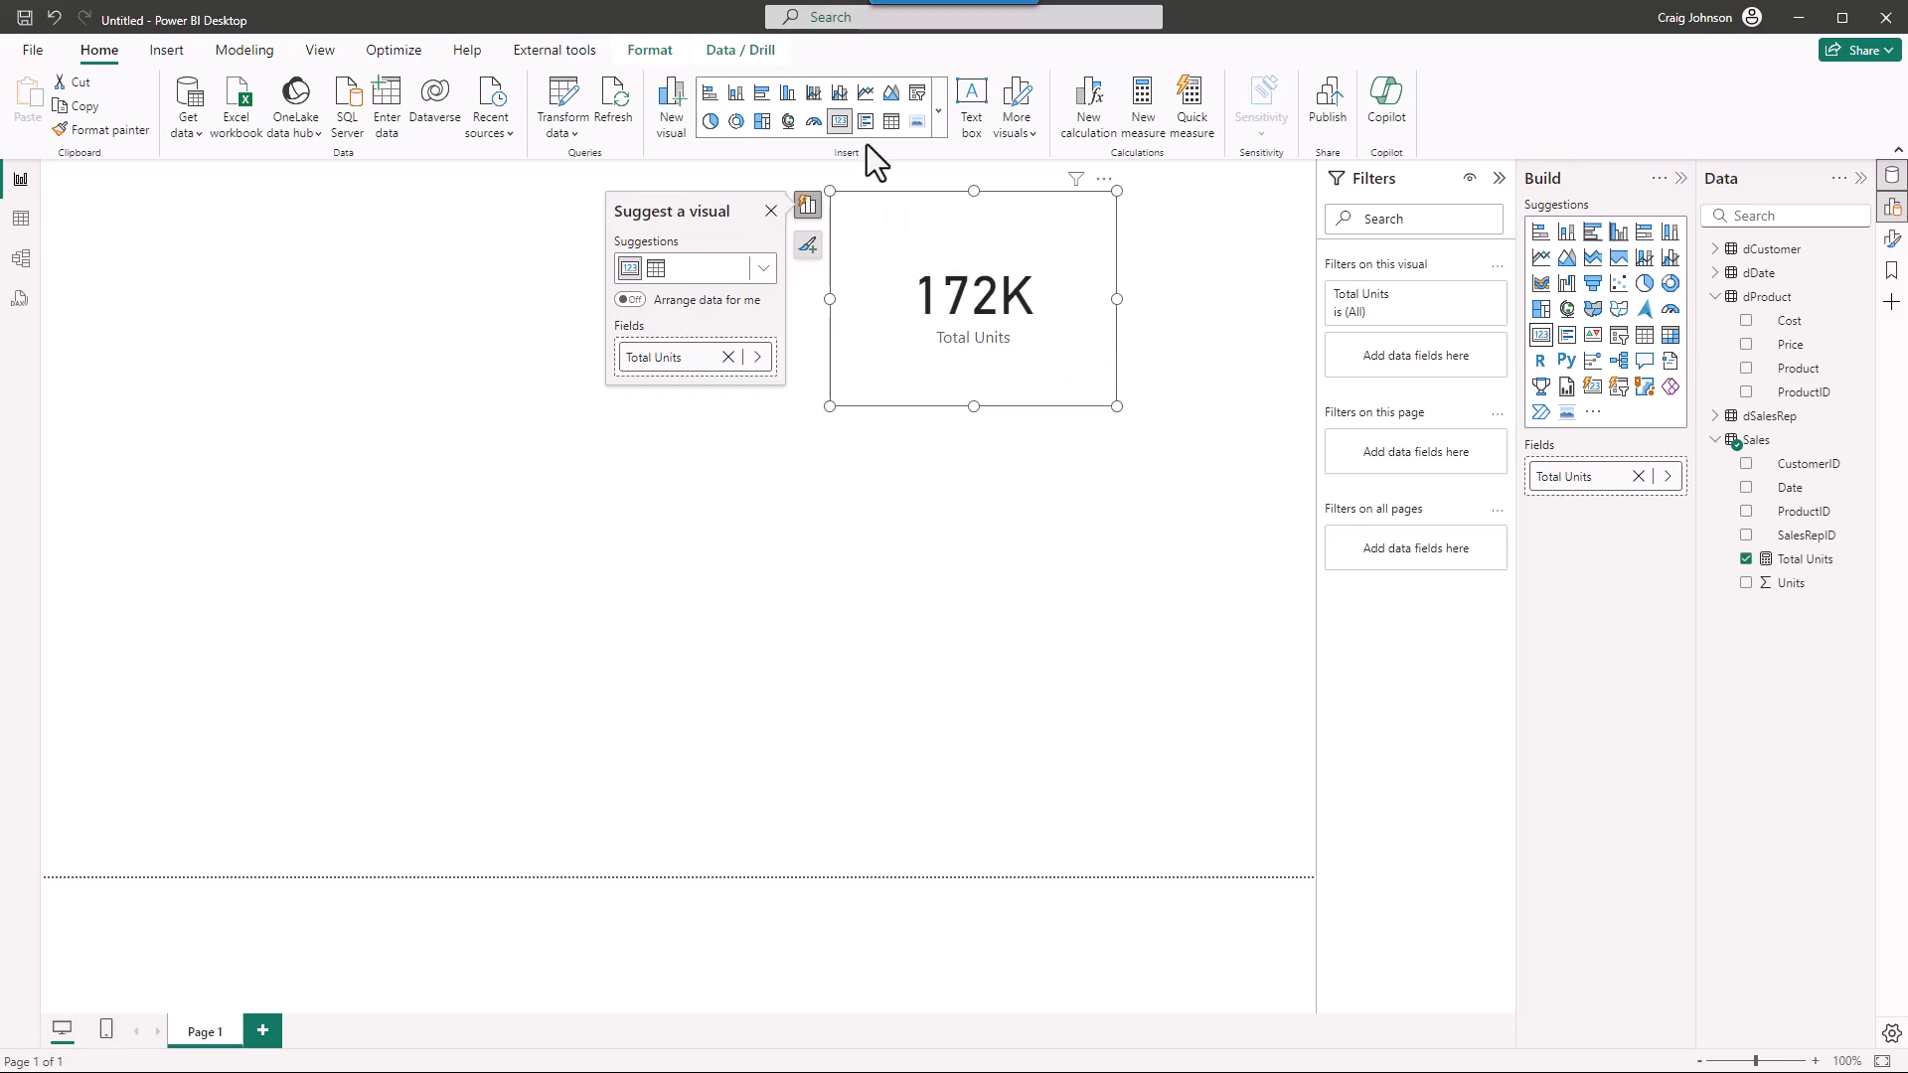
left_click(509, 676)
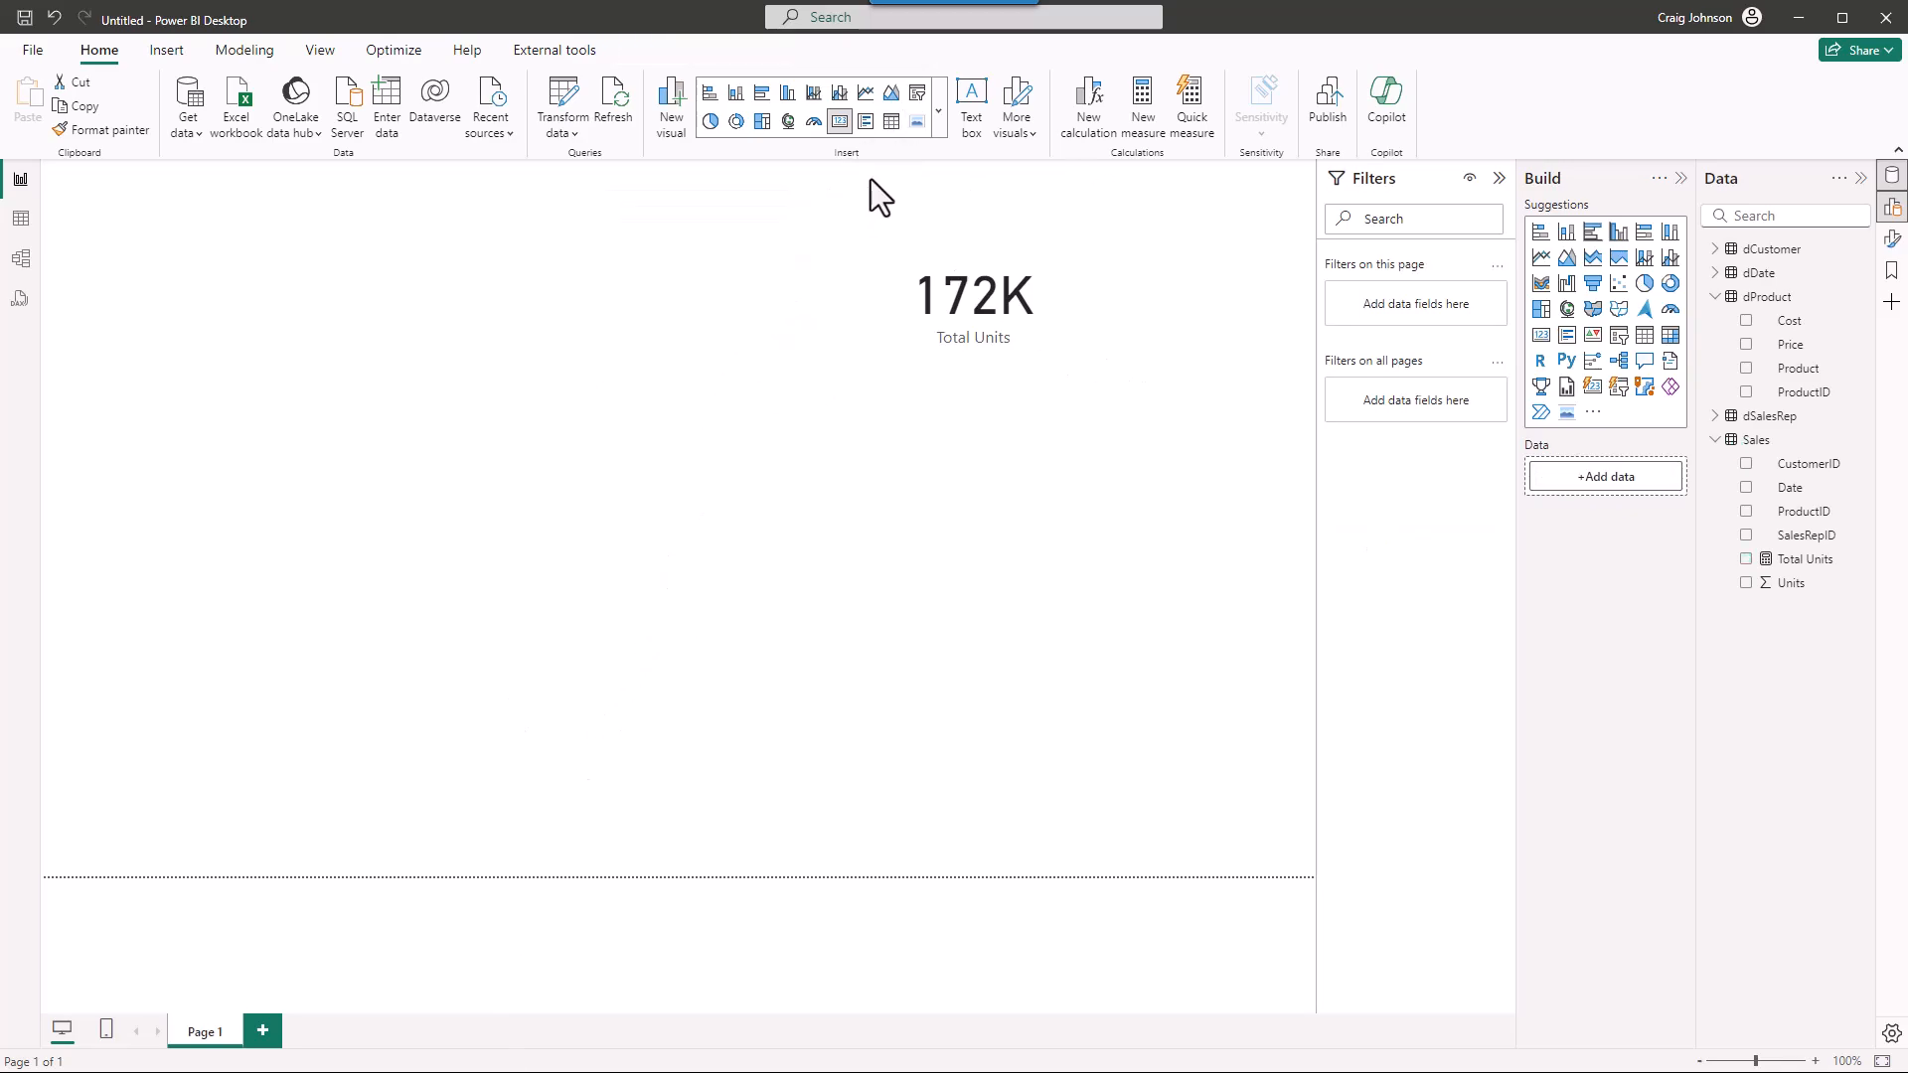
left_click(888, 126)
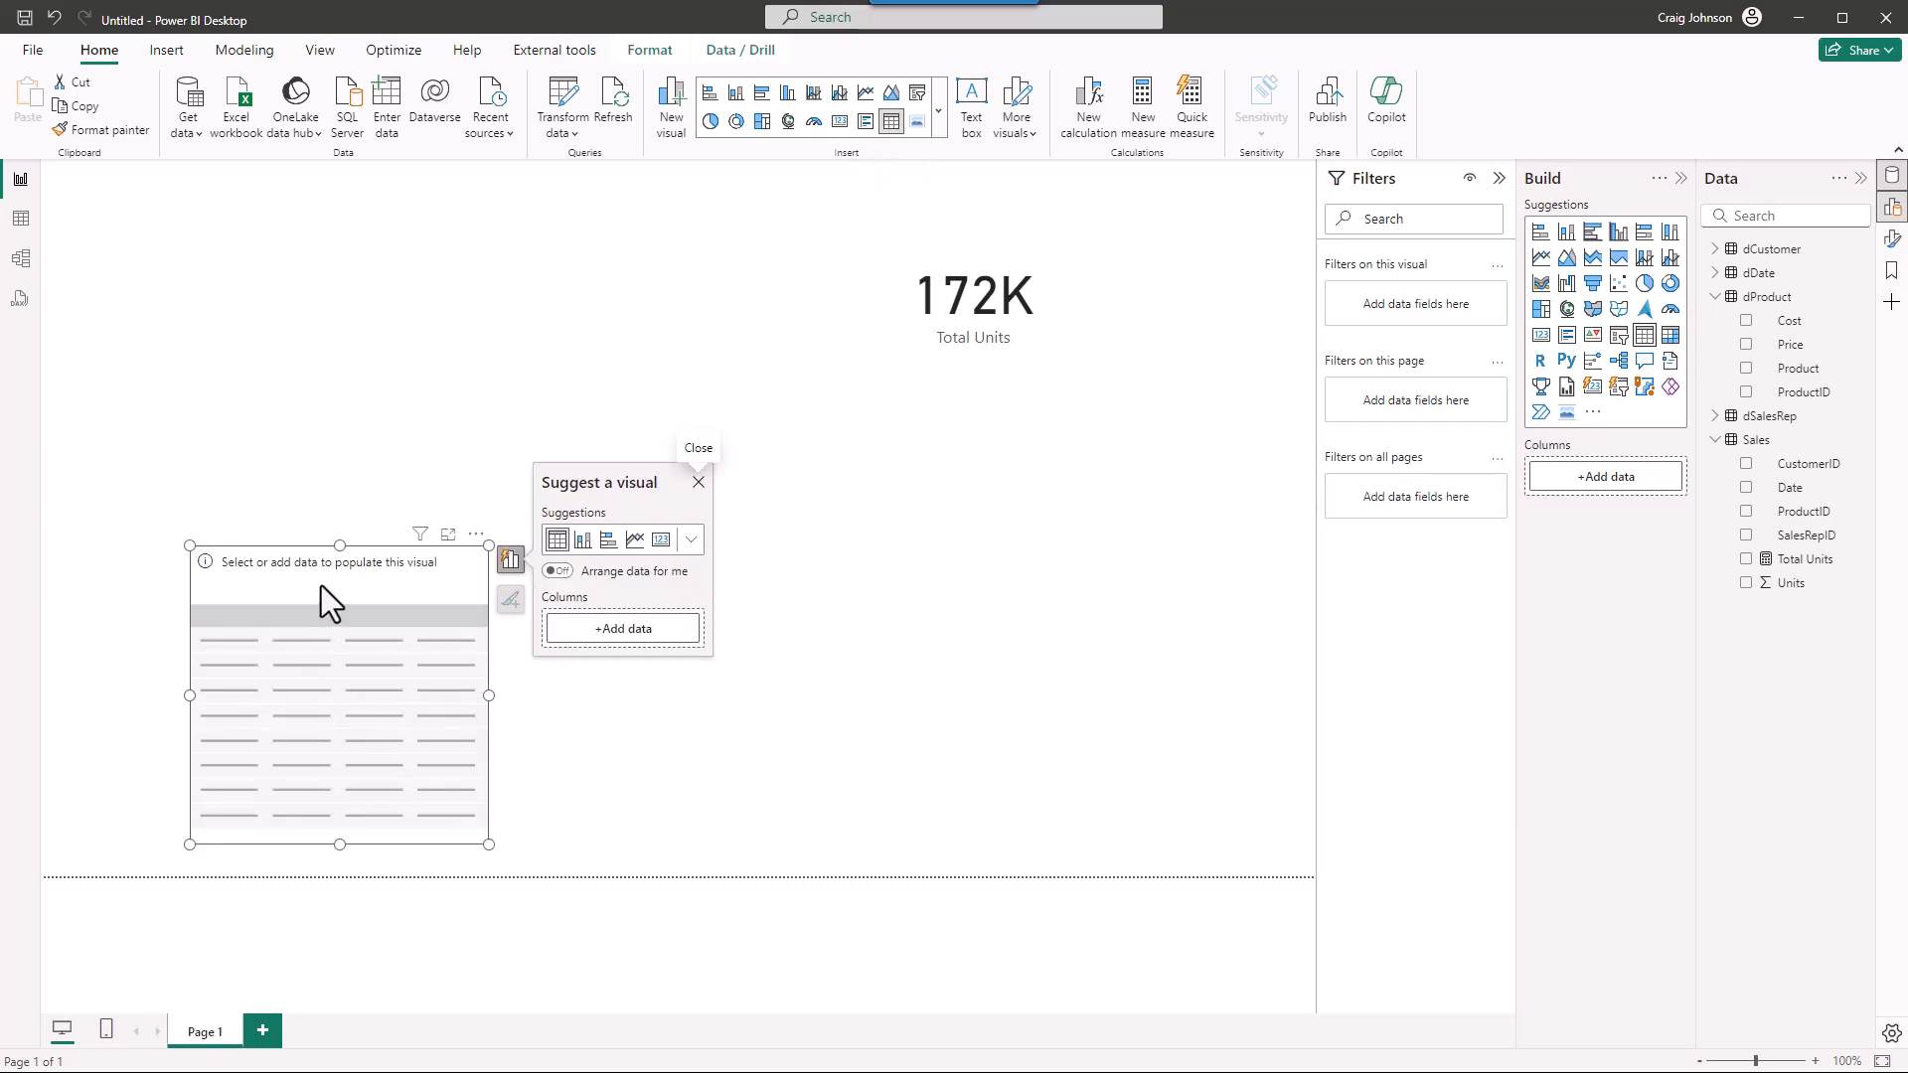
left_click_drag(332, 581, 375, 377)
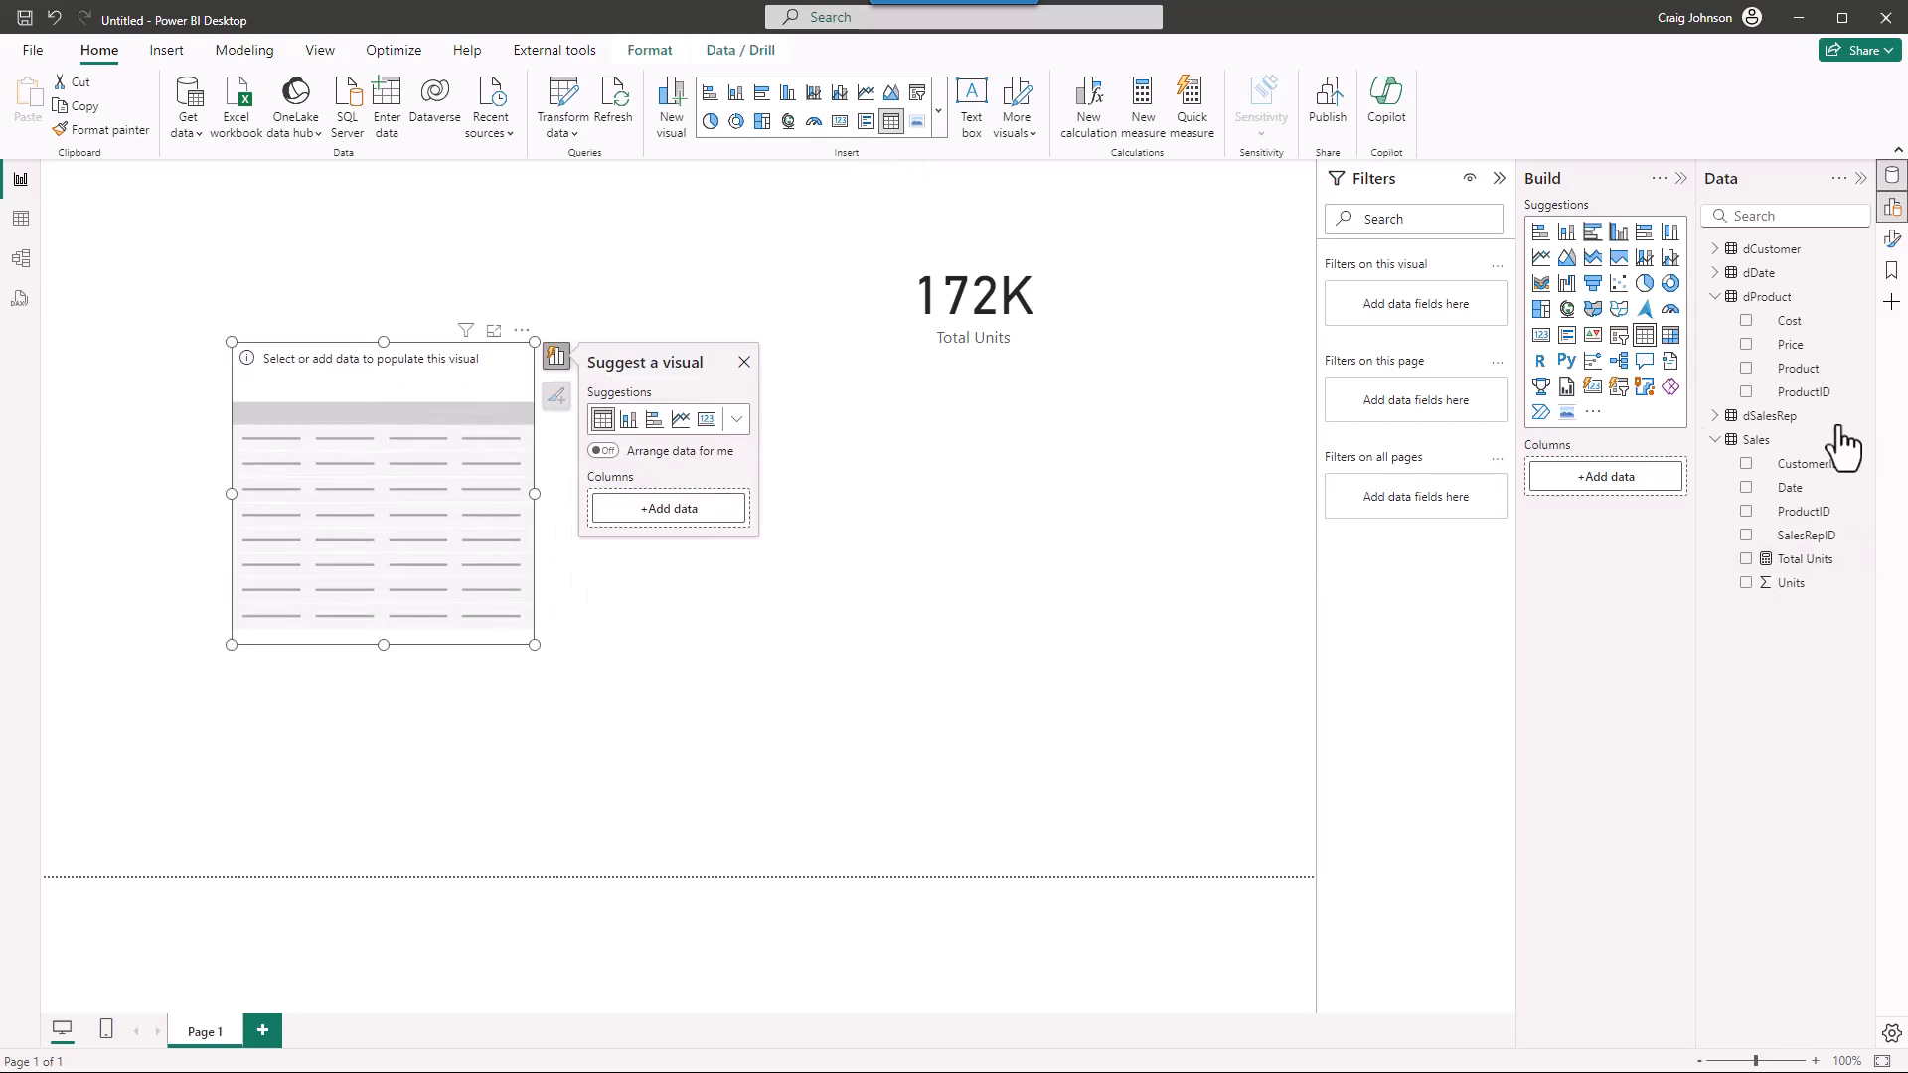
left_click_drag(1811, 375, 404, 541)
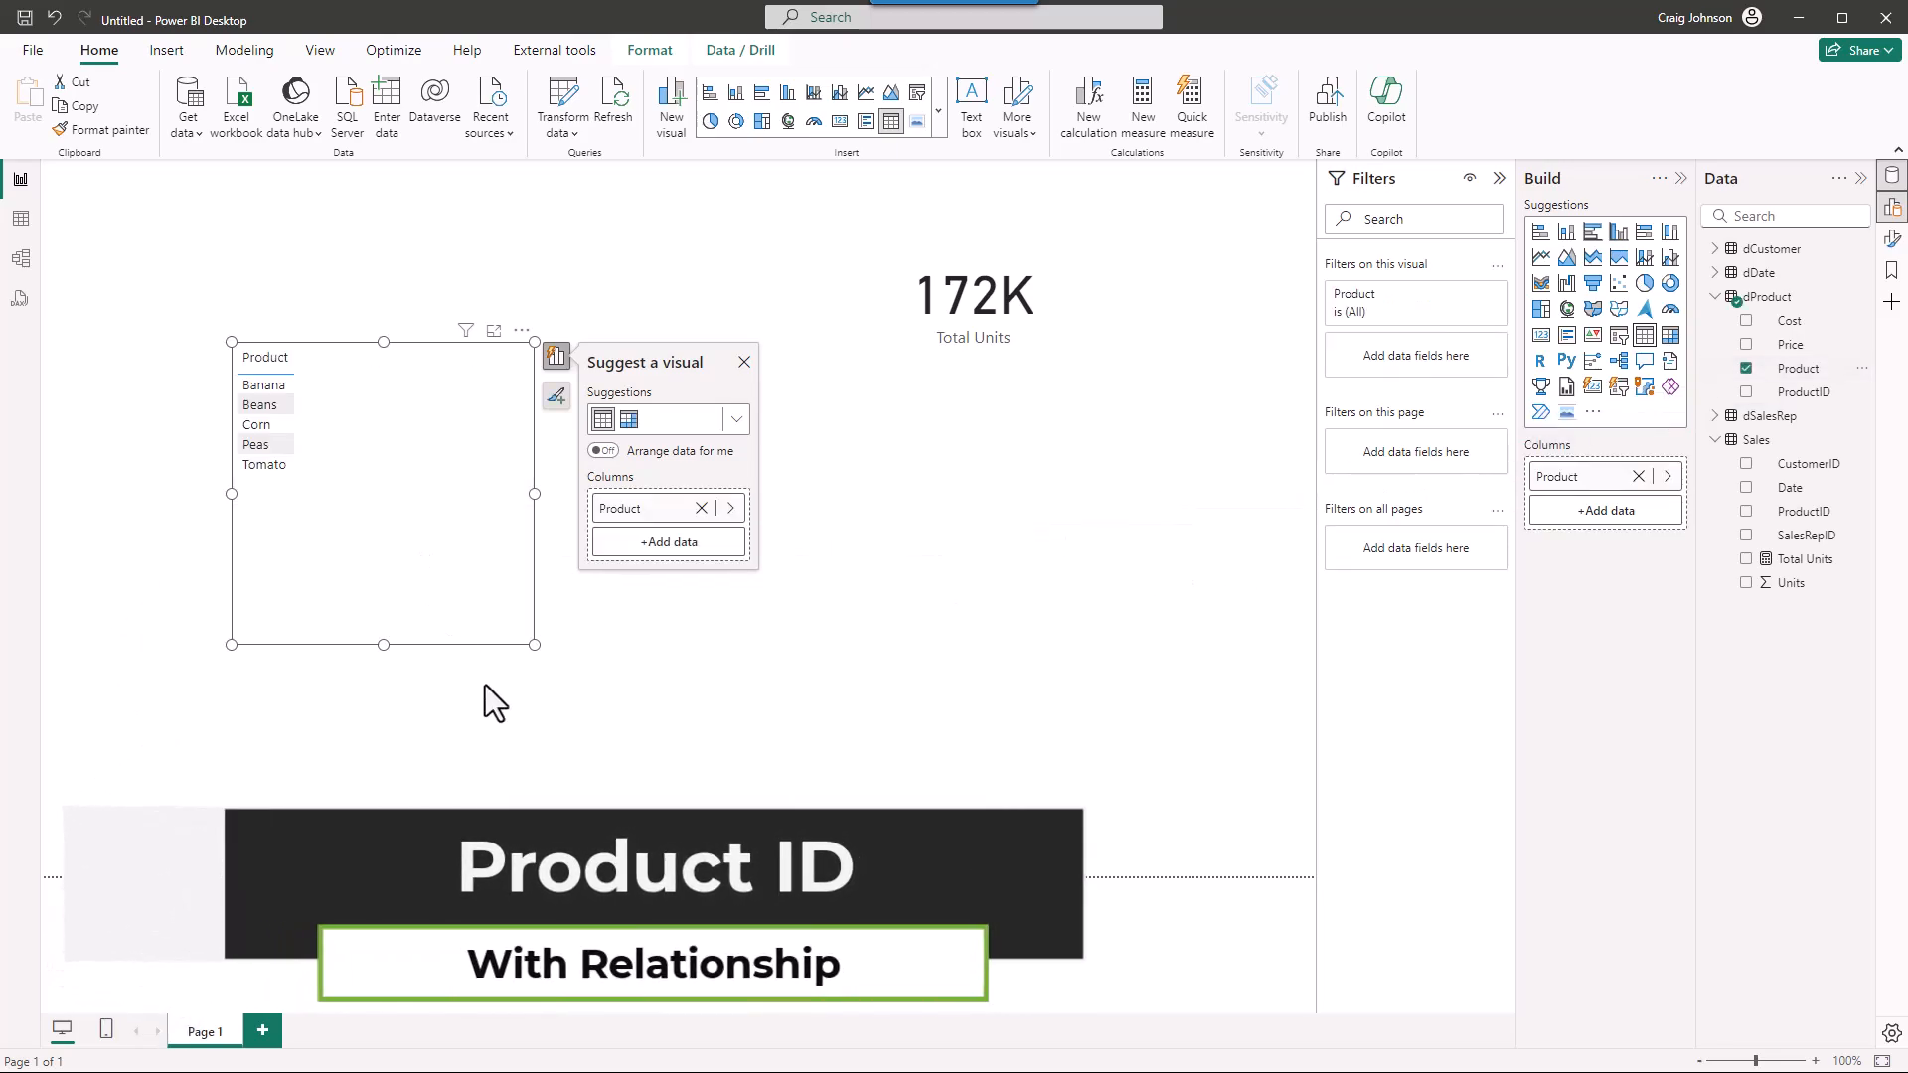
left_click_drag(533, 645, 682, 769)
left_click_drag(1804, 558, 489, 544)
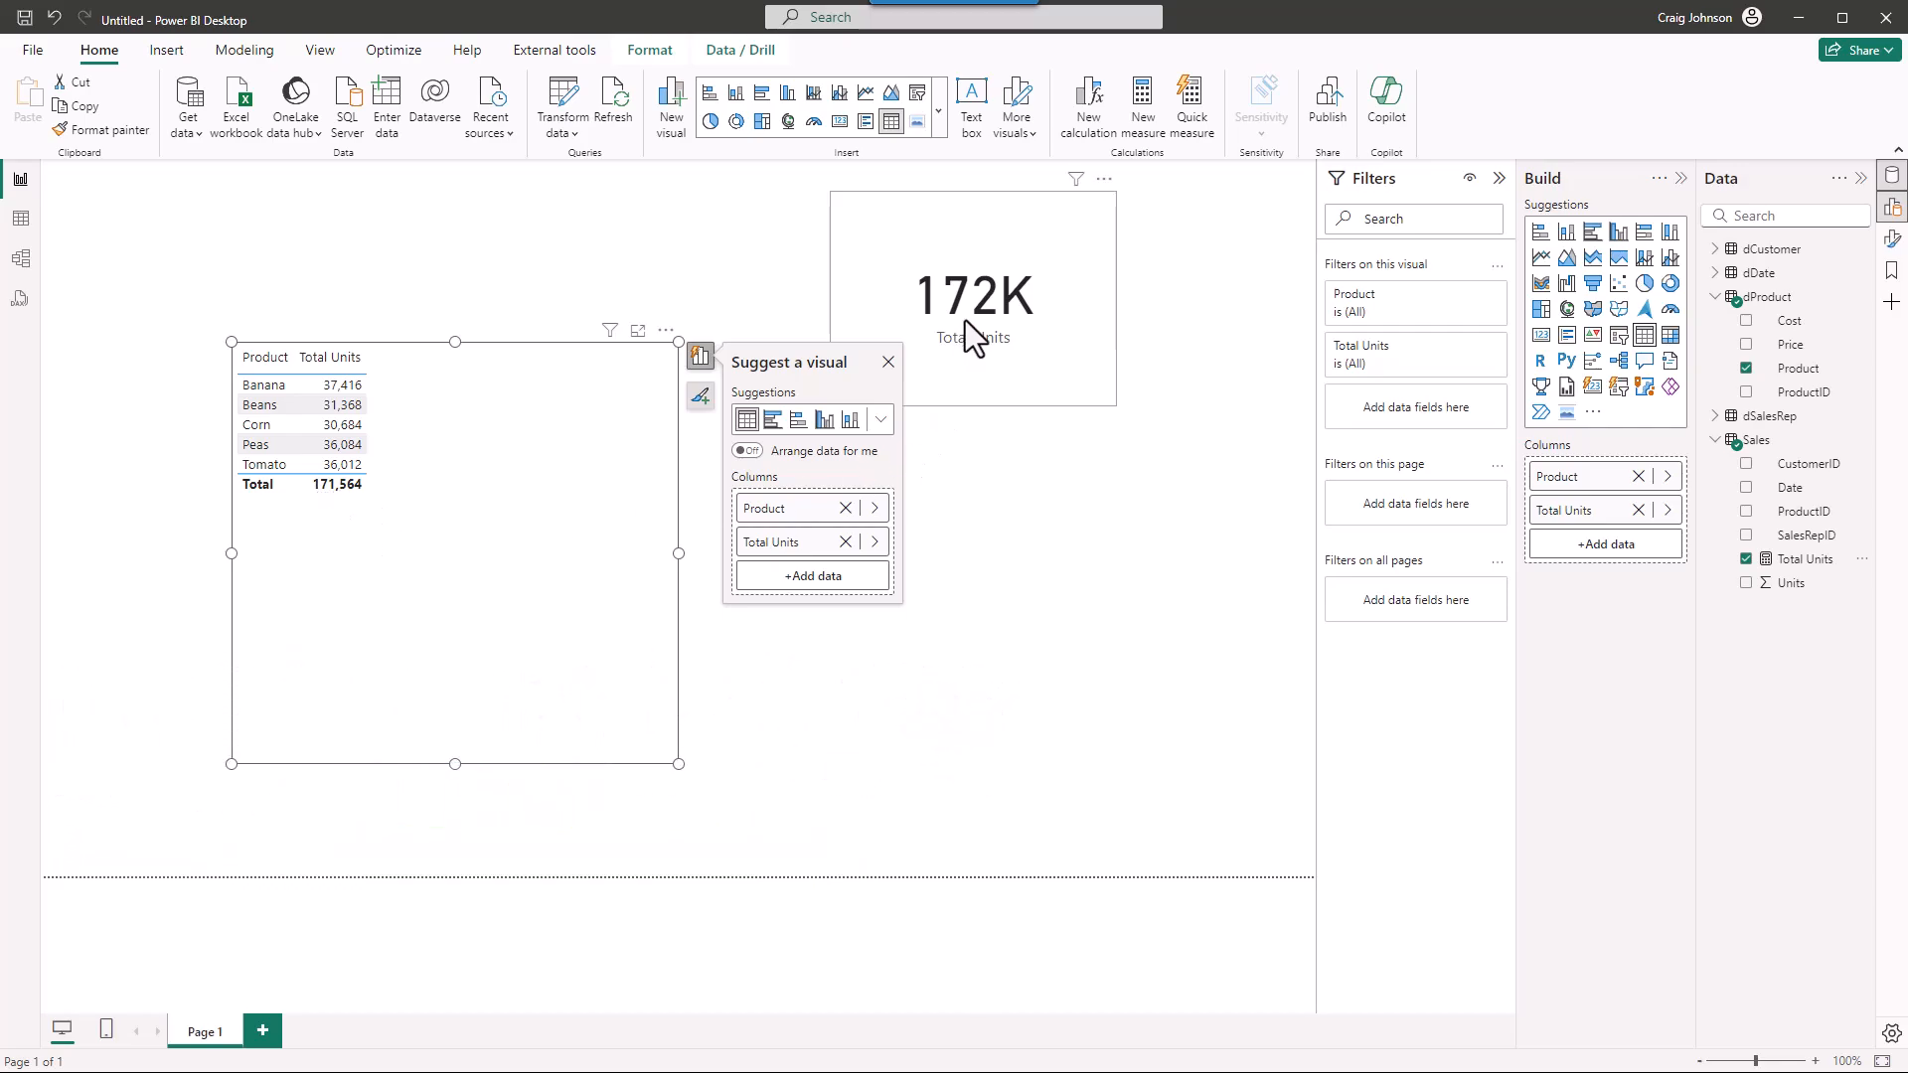
Set the display units of the Total Units card's callout value to None.
left_click(982, 225)
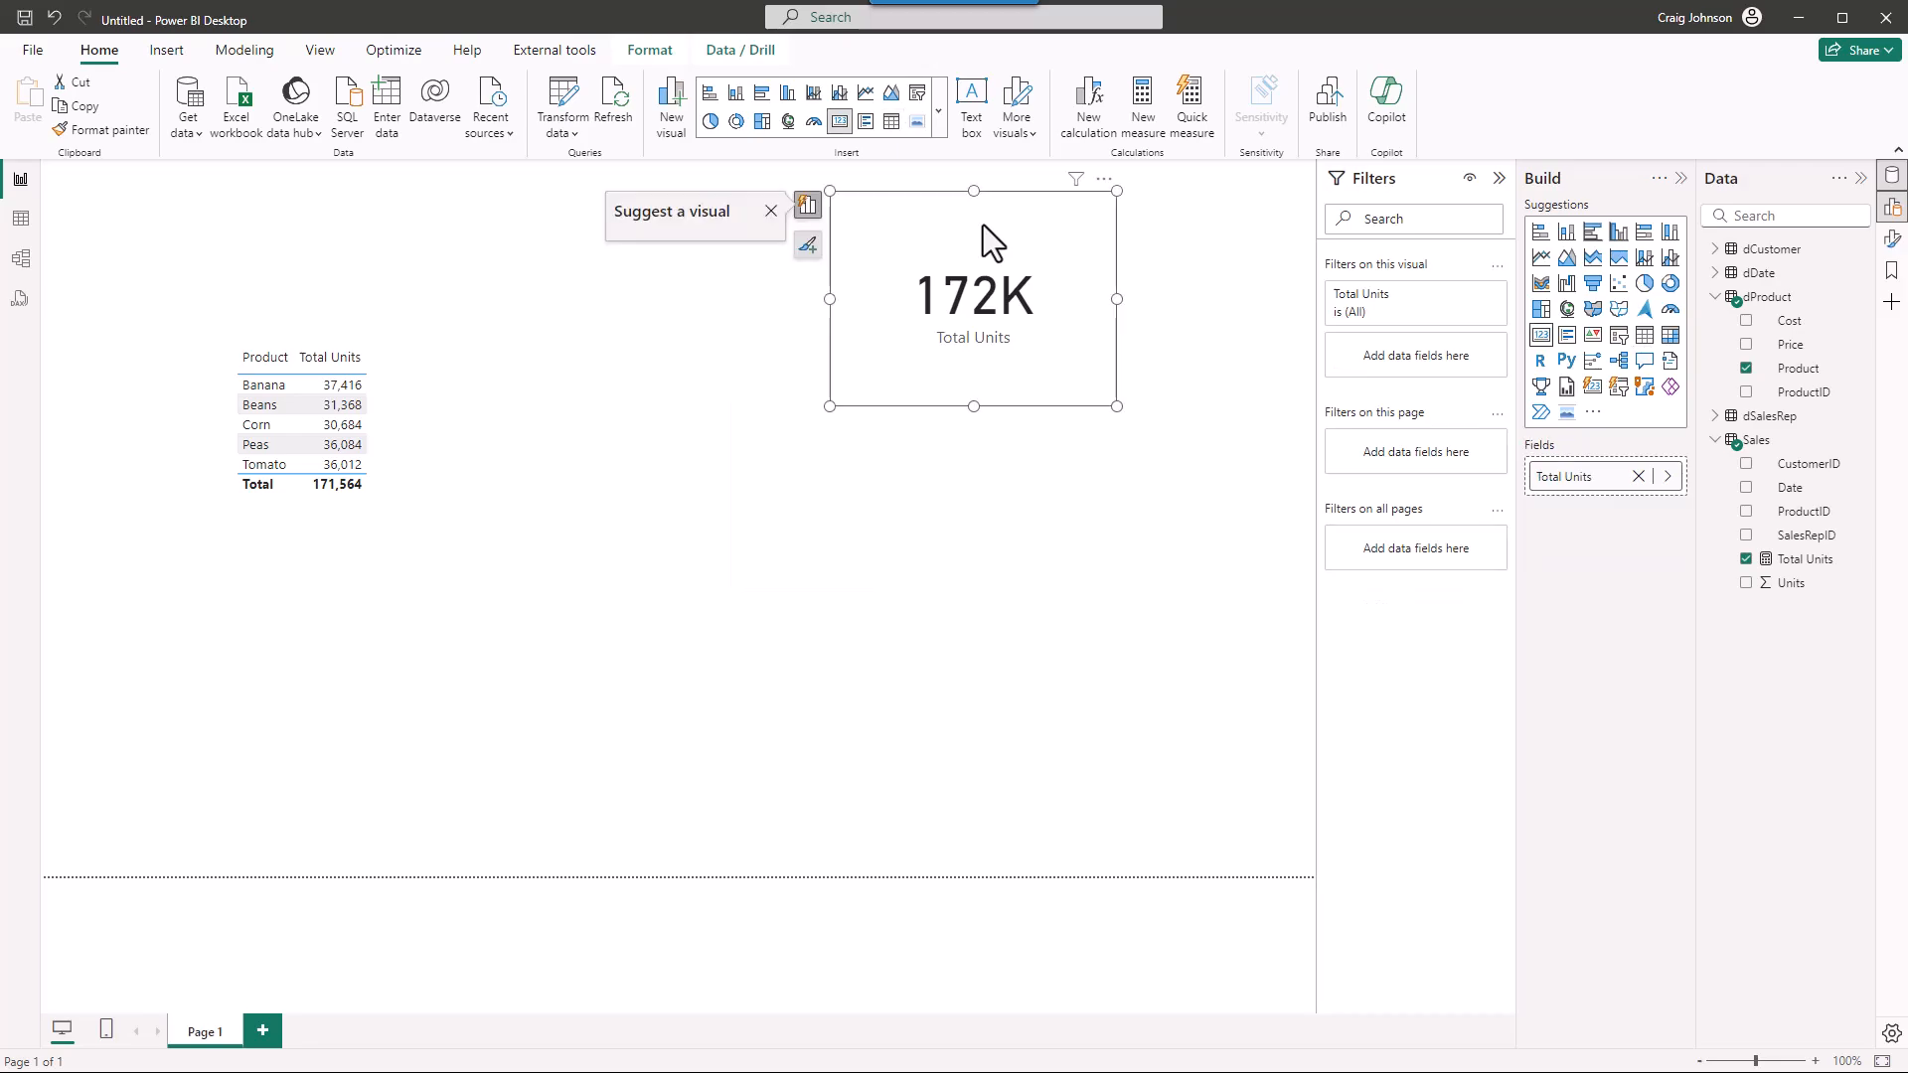
left_click(1893, 239)
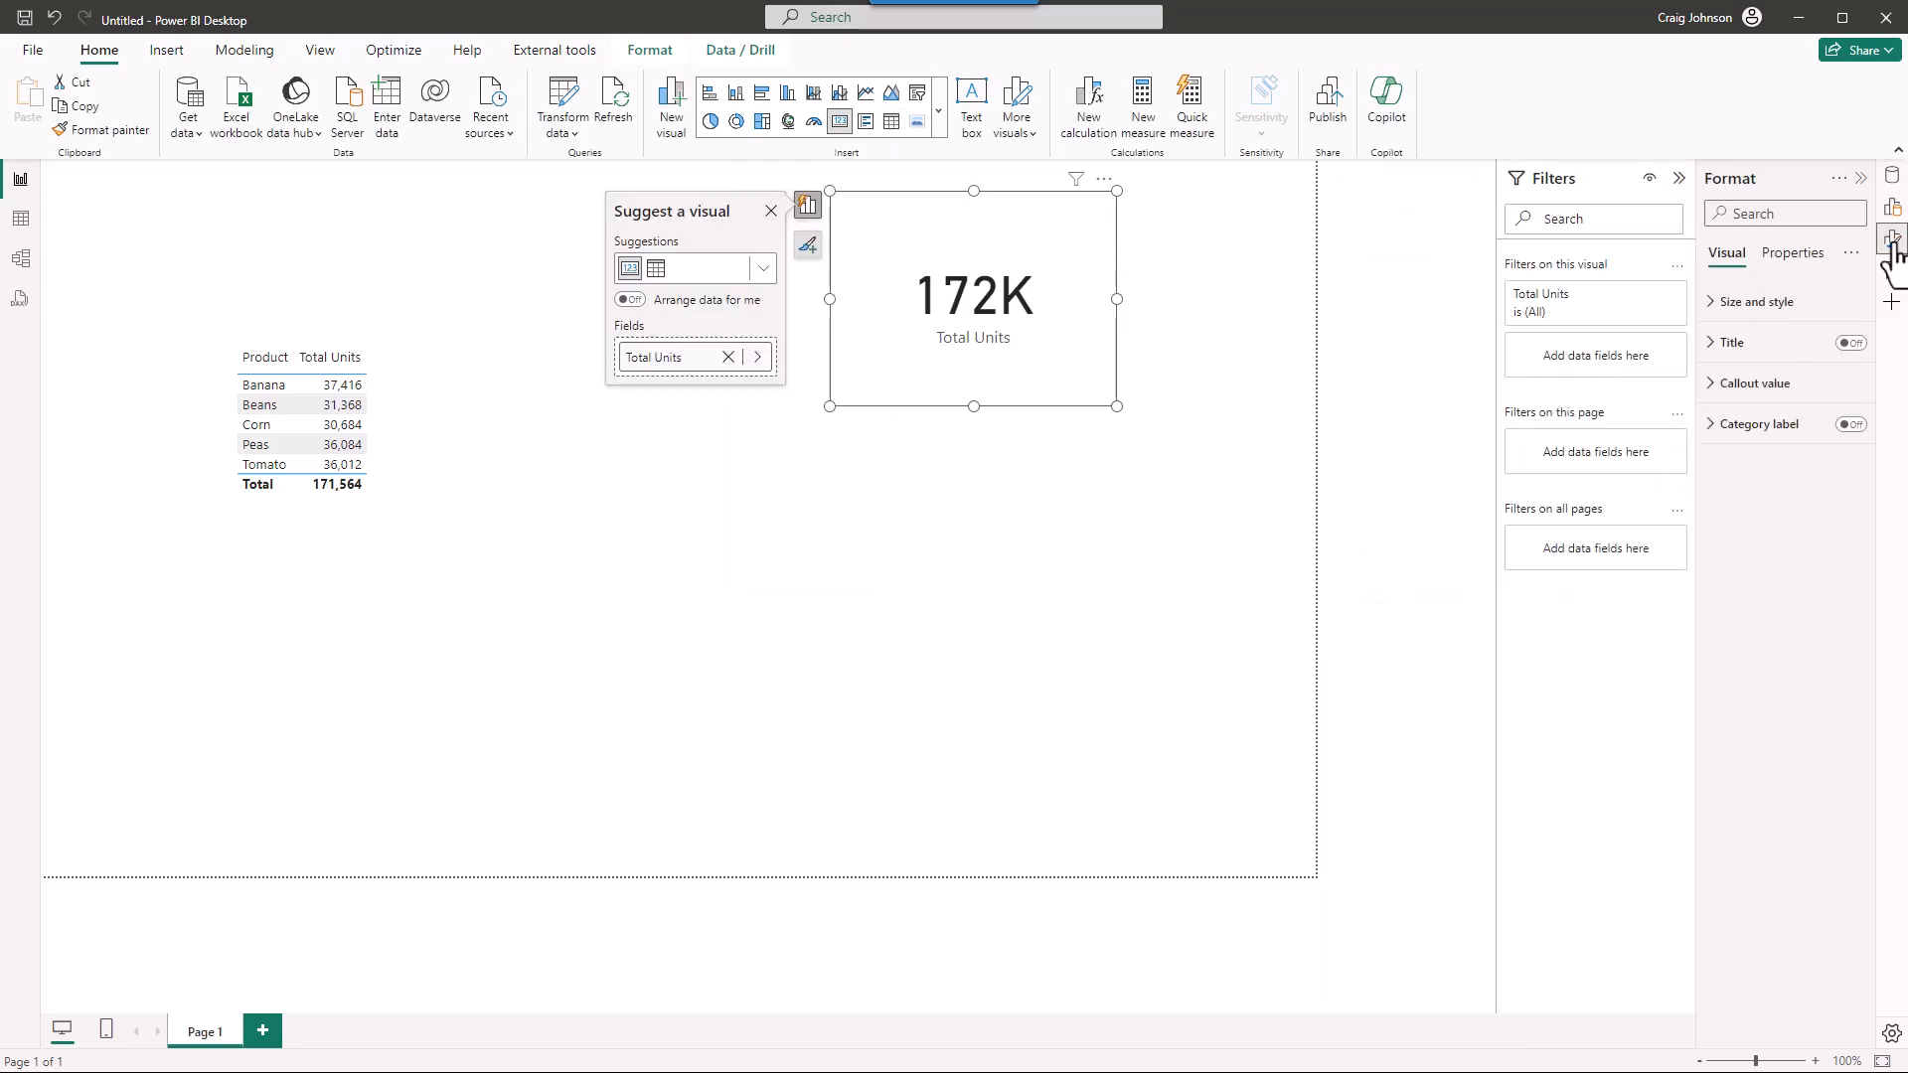
left_click(1717, 397)
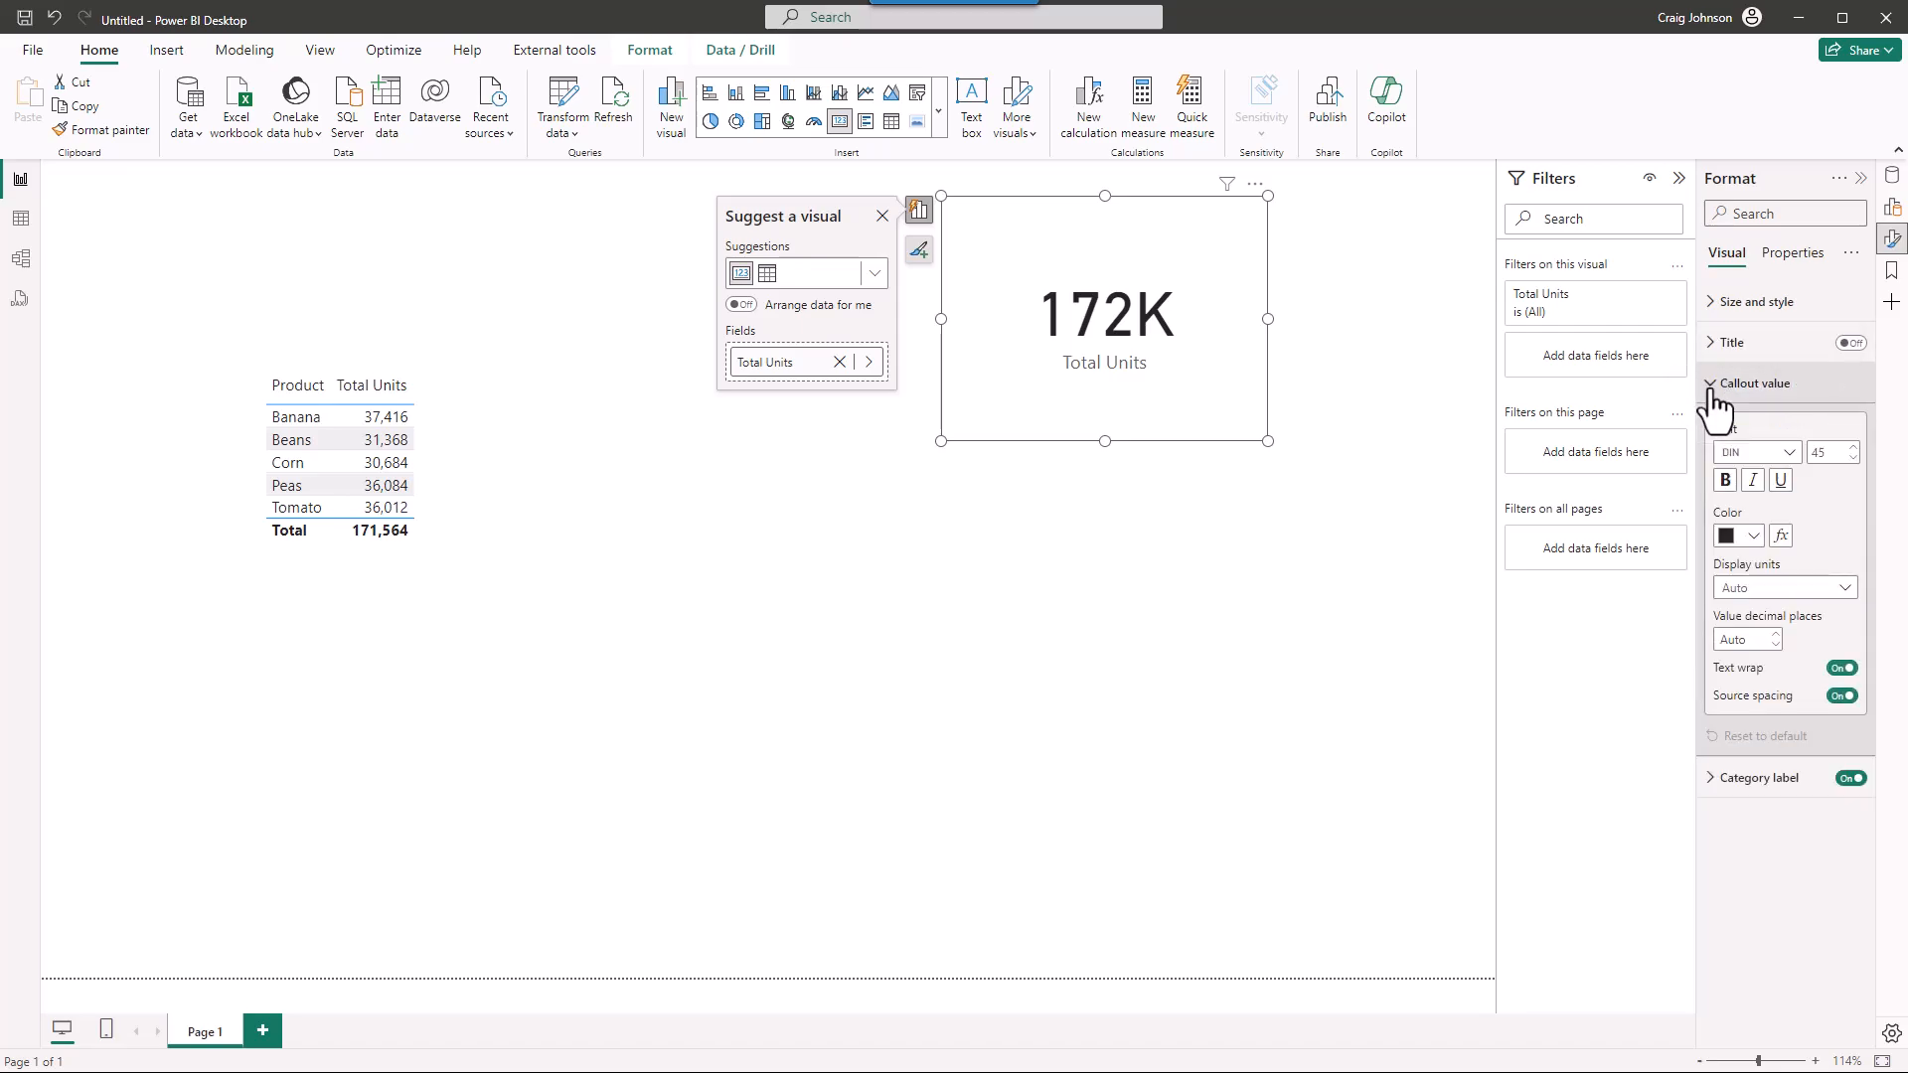
left_click(1839, 589)
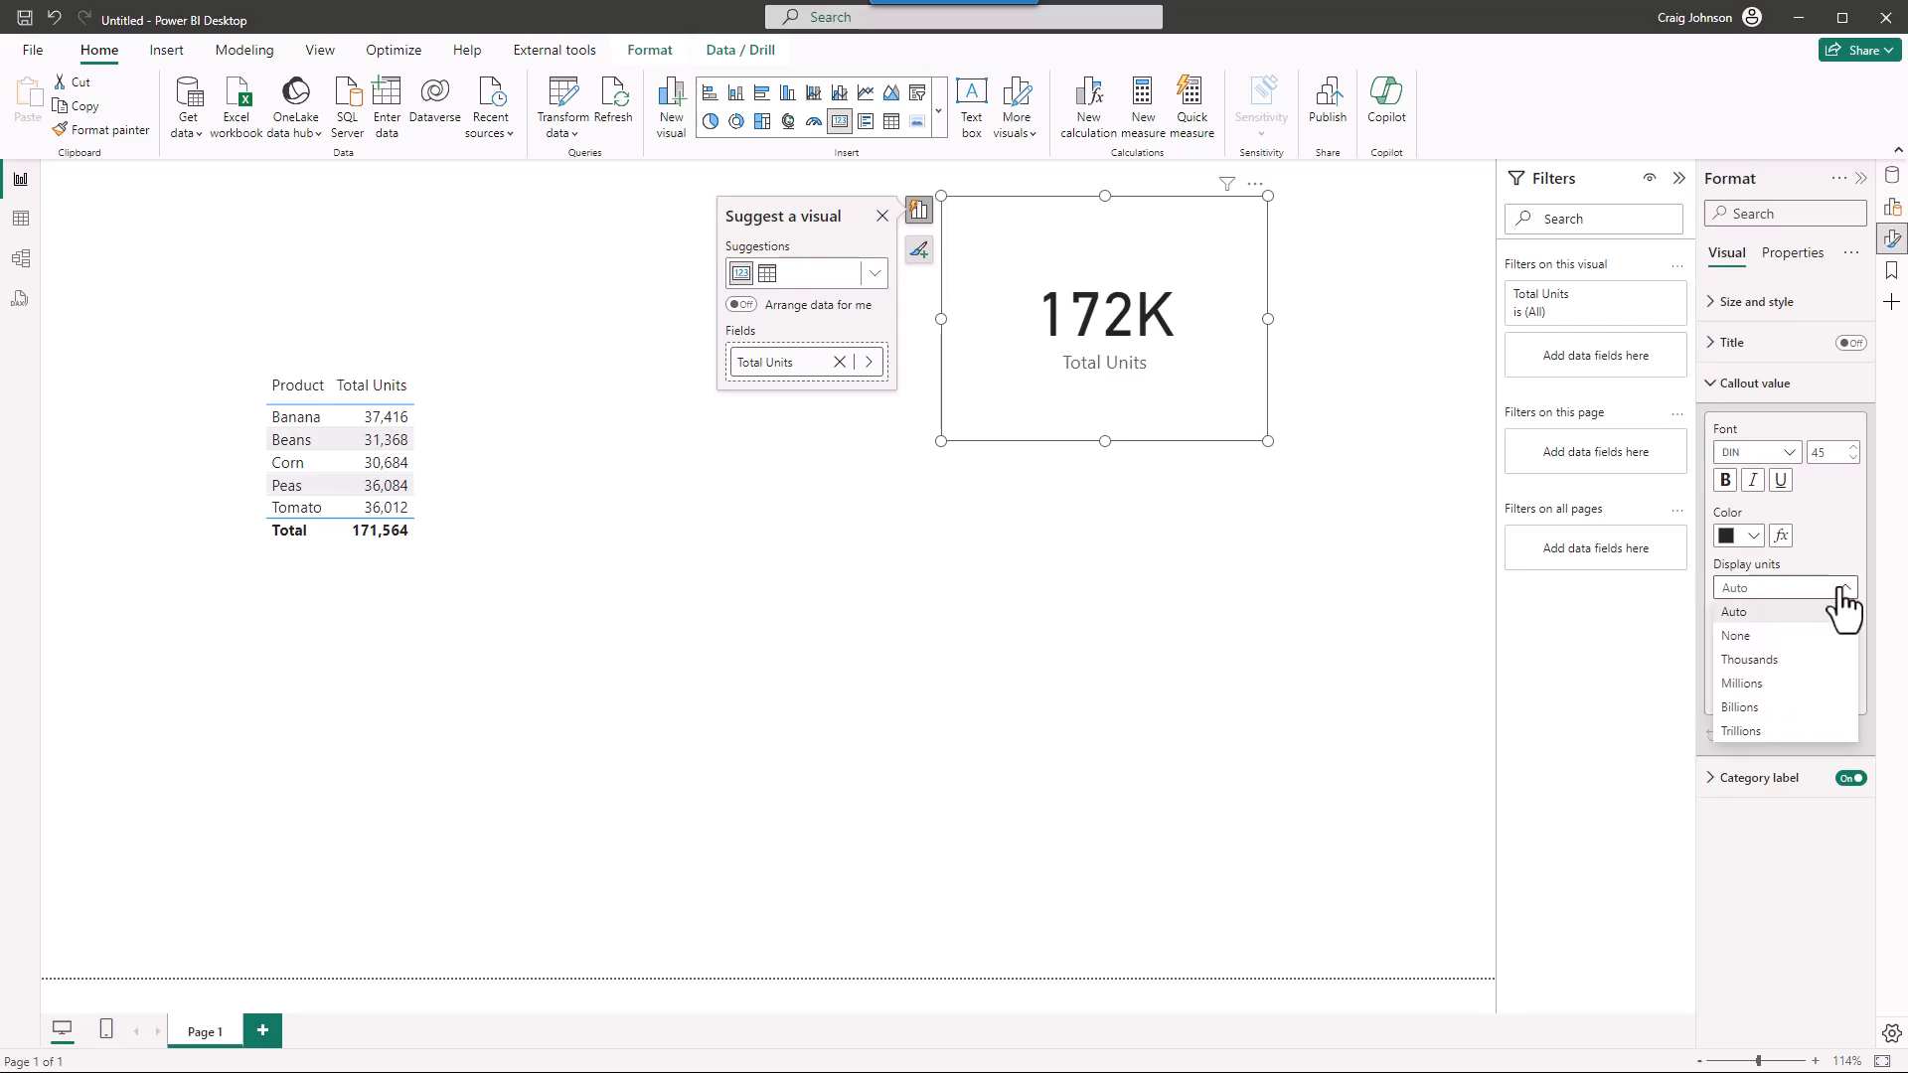
left_click(1754, 637)
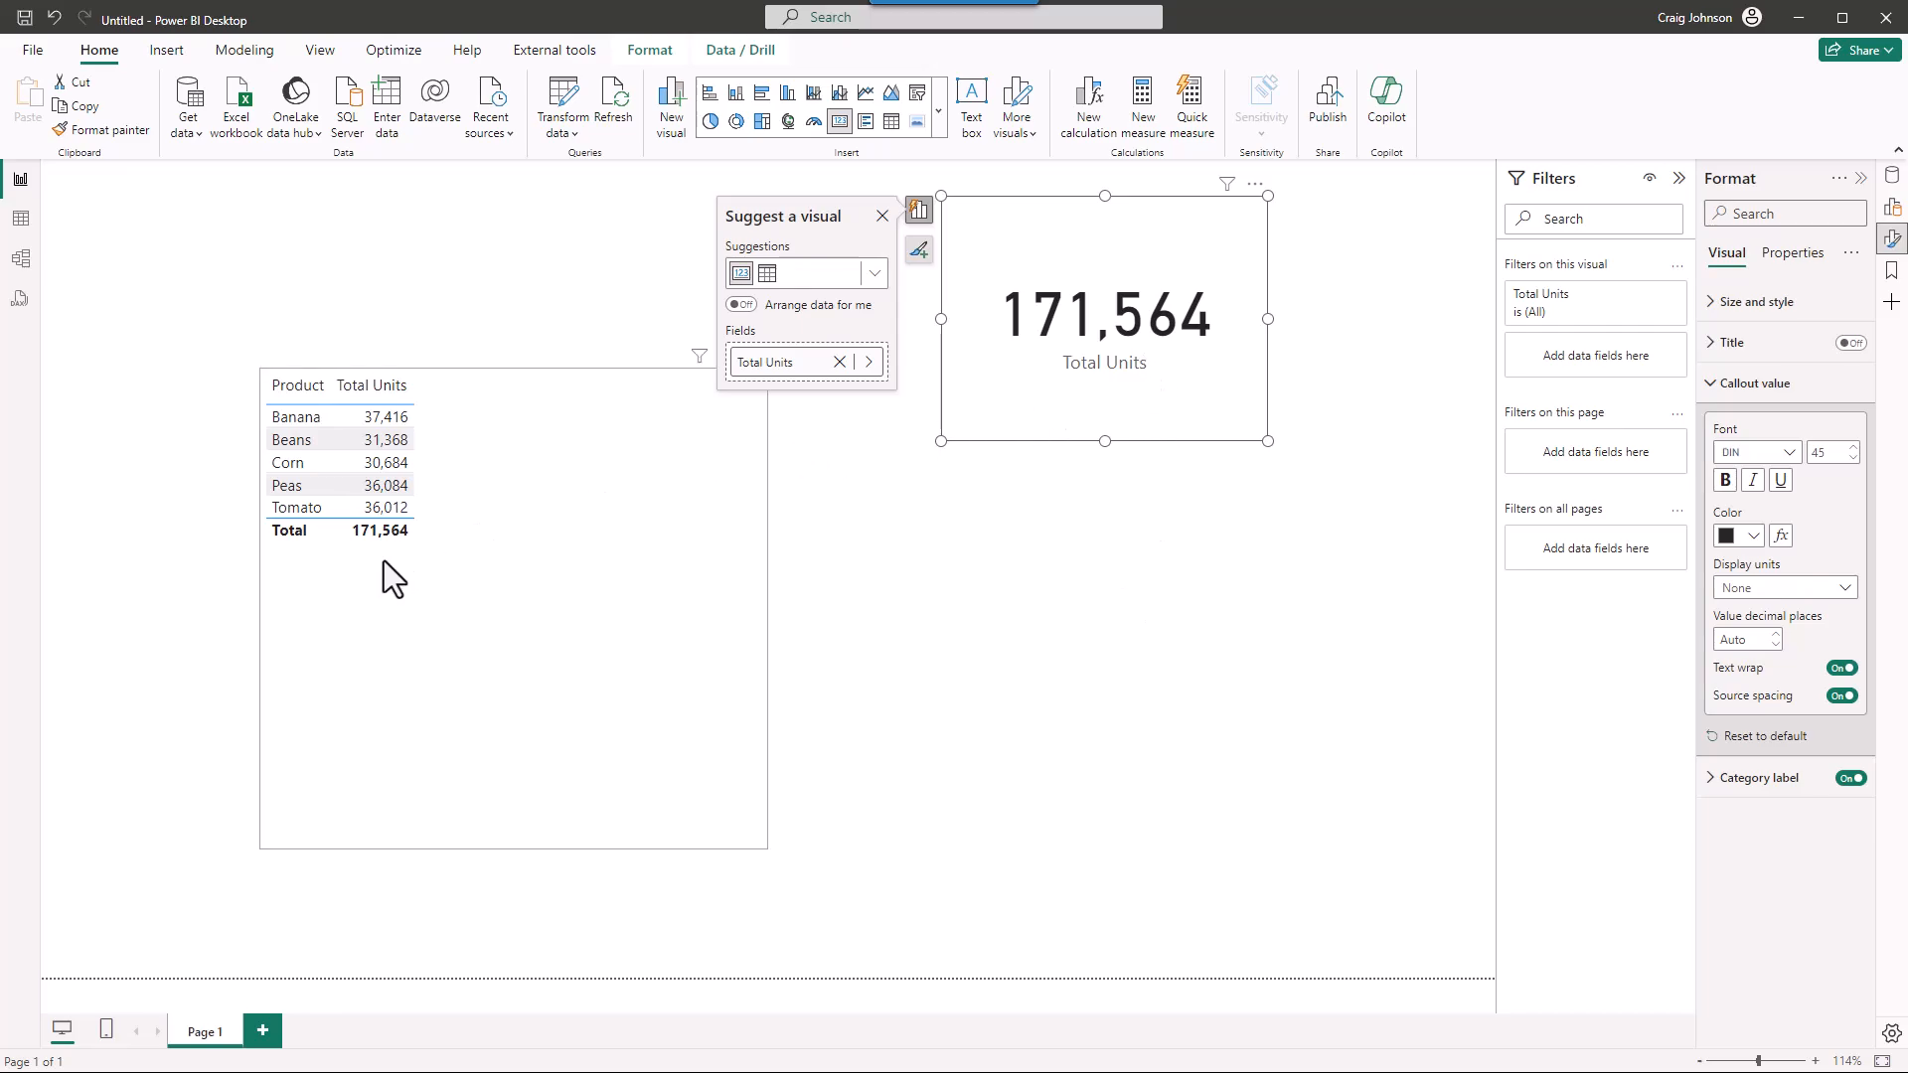
left_click(1014, 612)
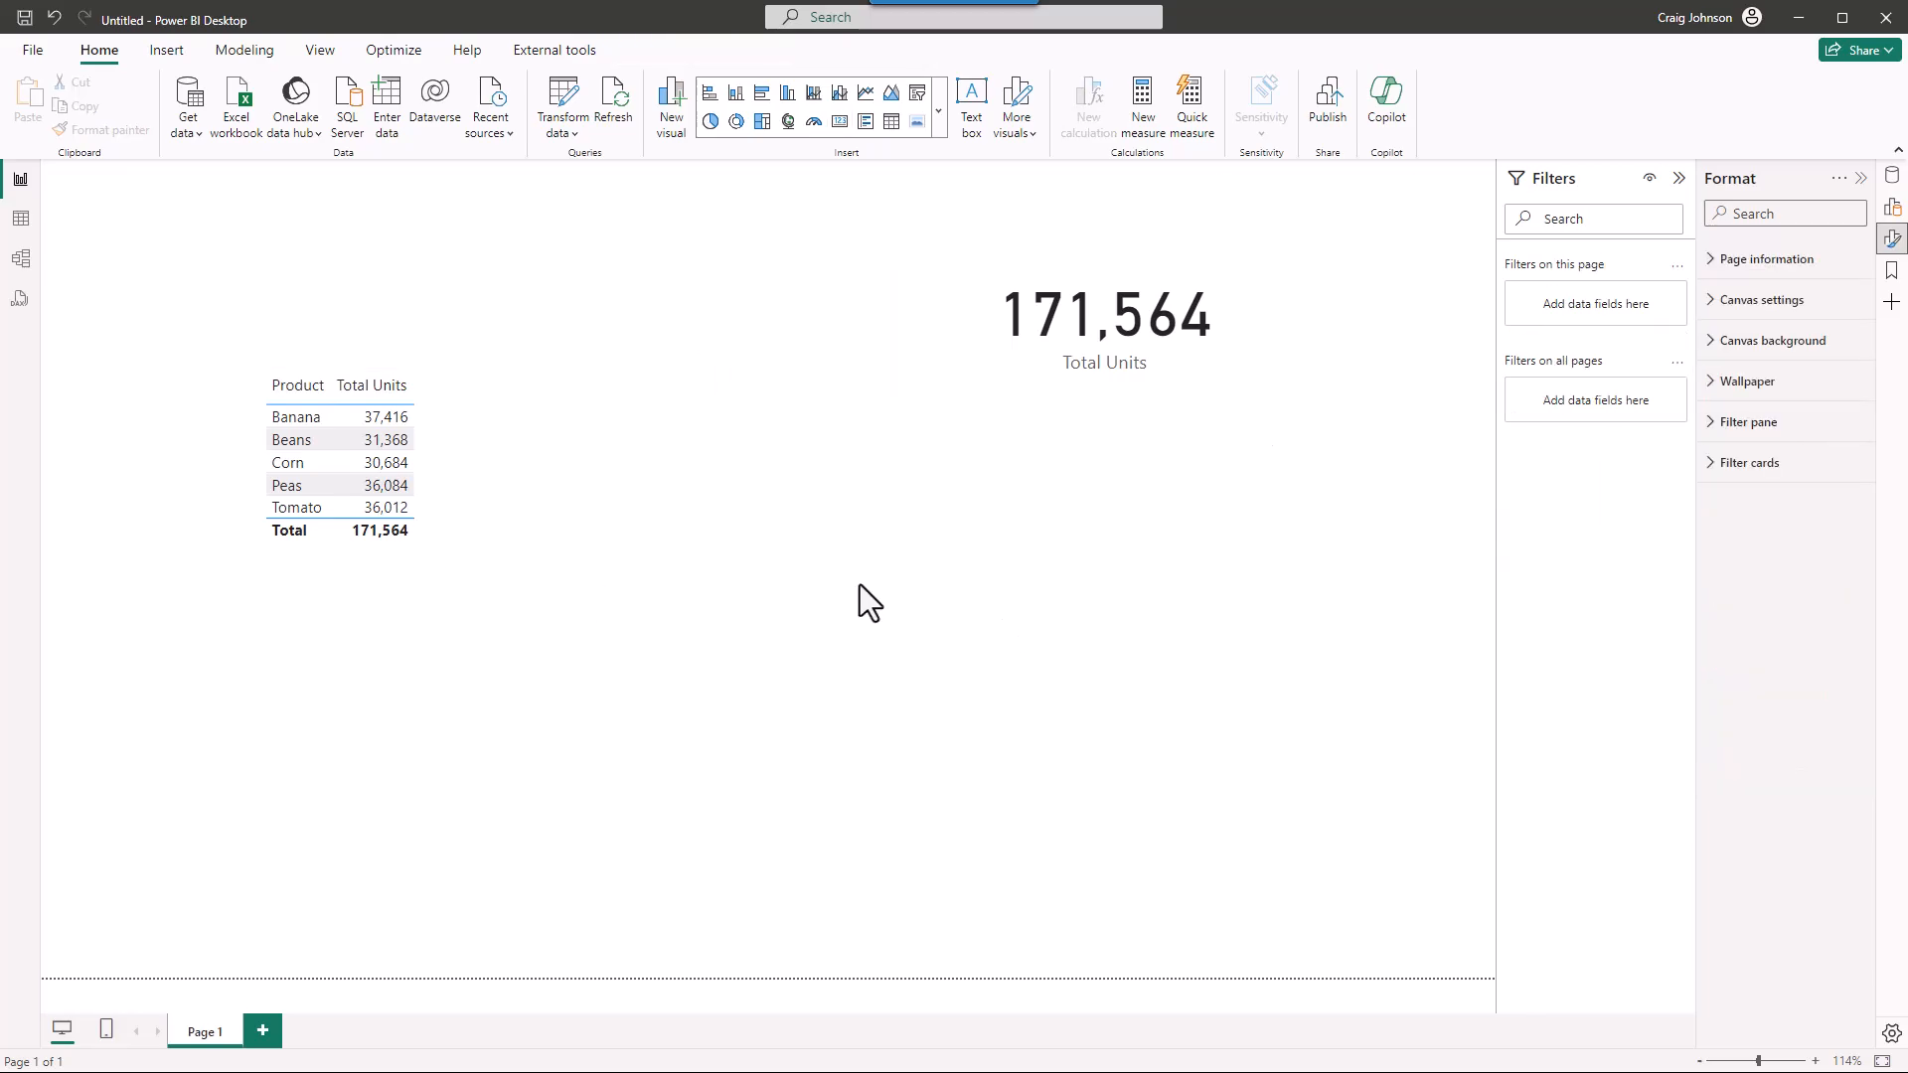
Delete the ProductID relationship between dProduct and Sales in the model diagram.
left_click(20, 260)
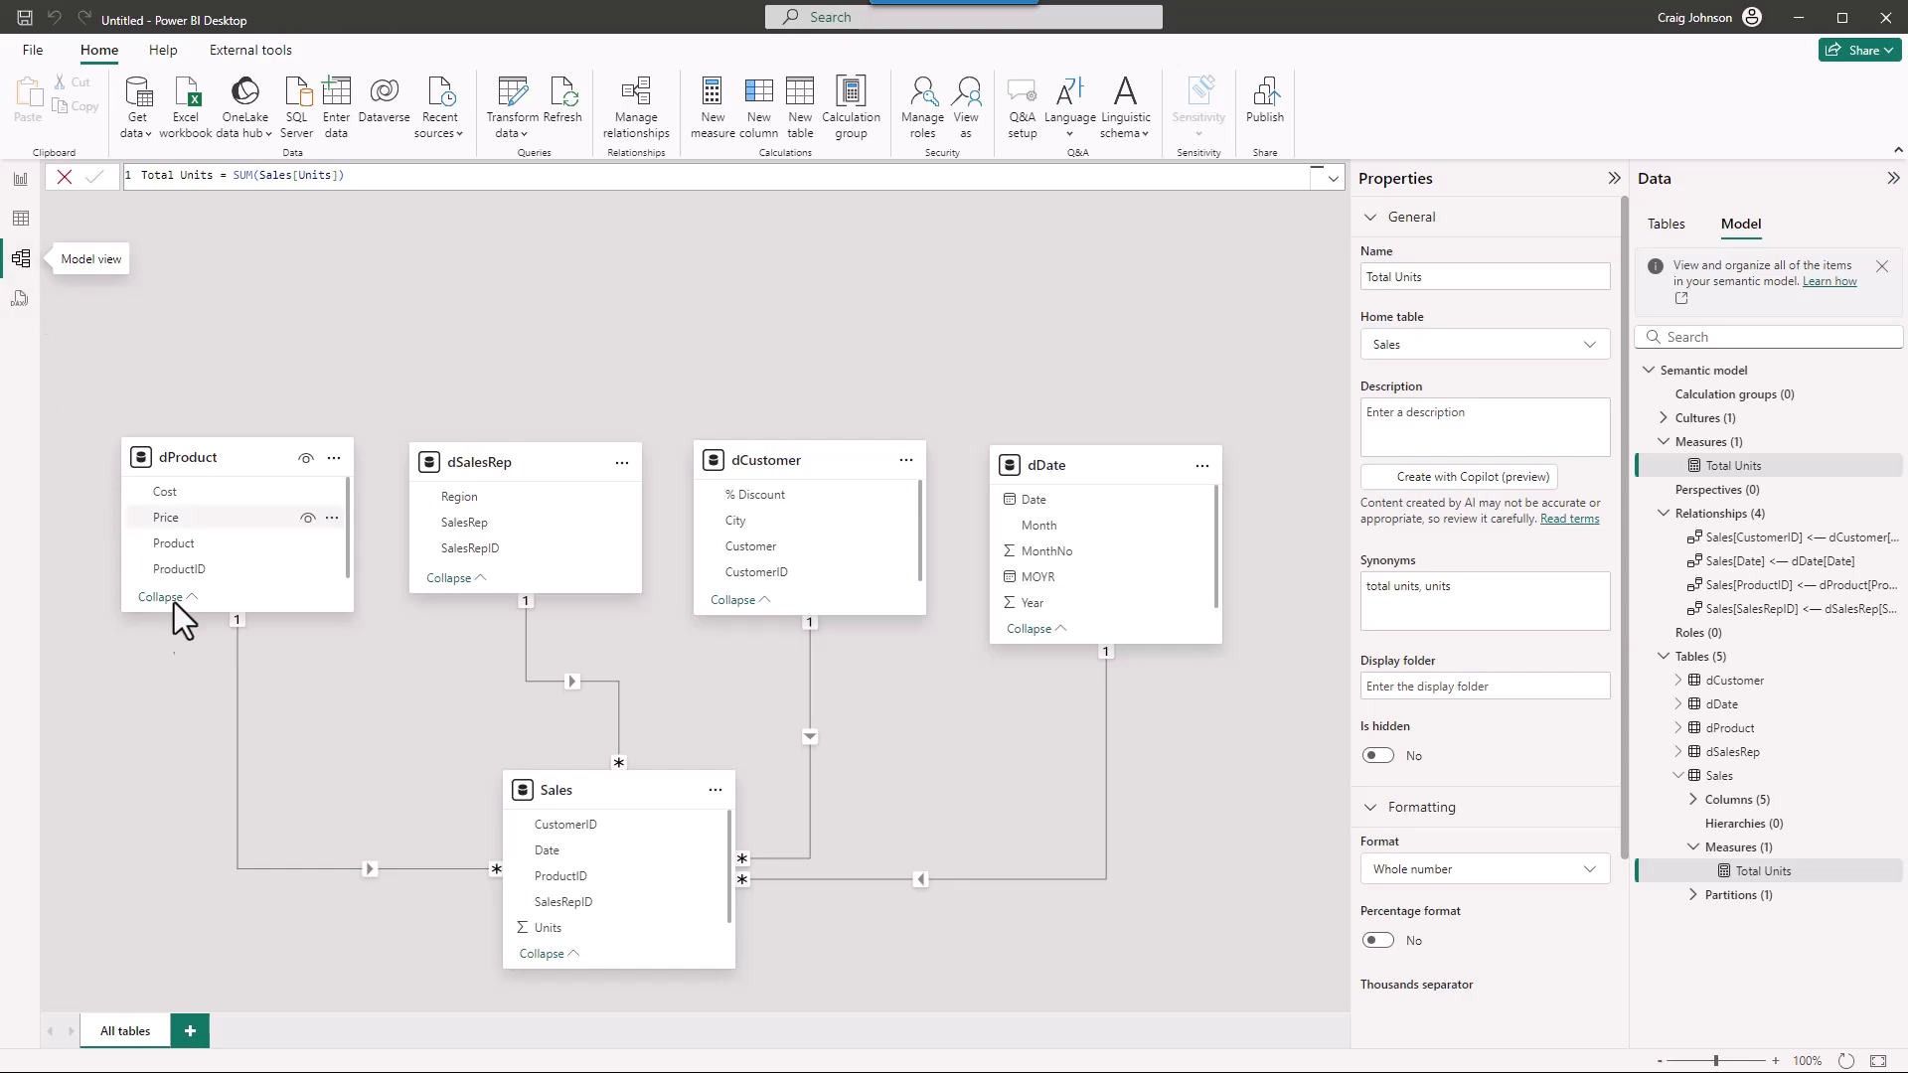
left_click(234, 701)
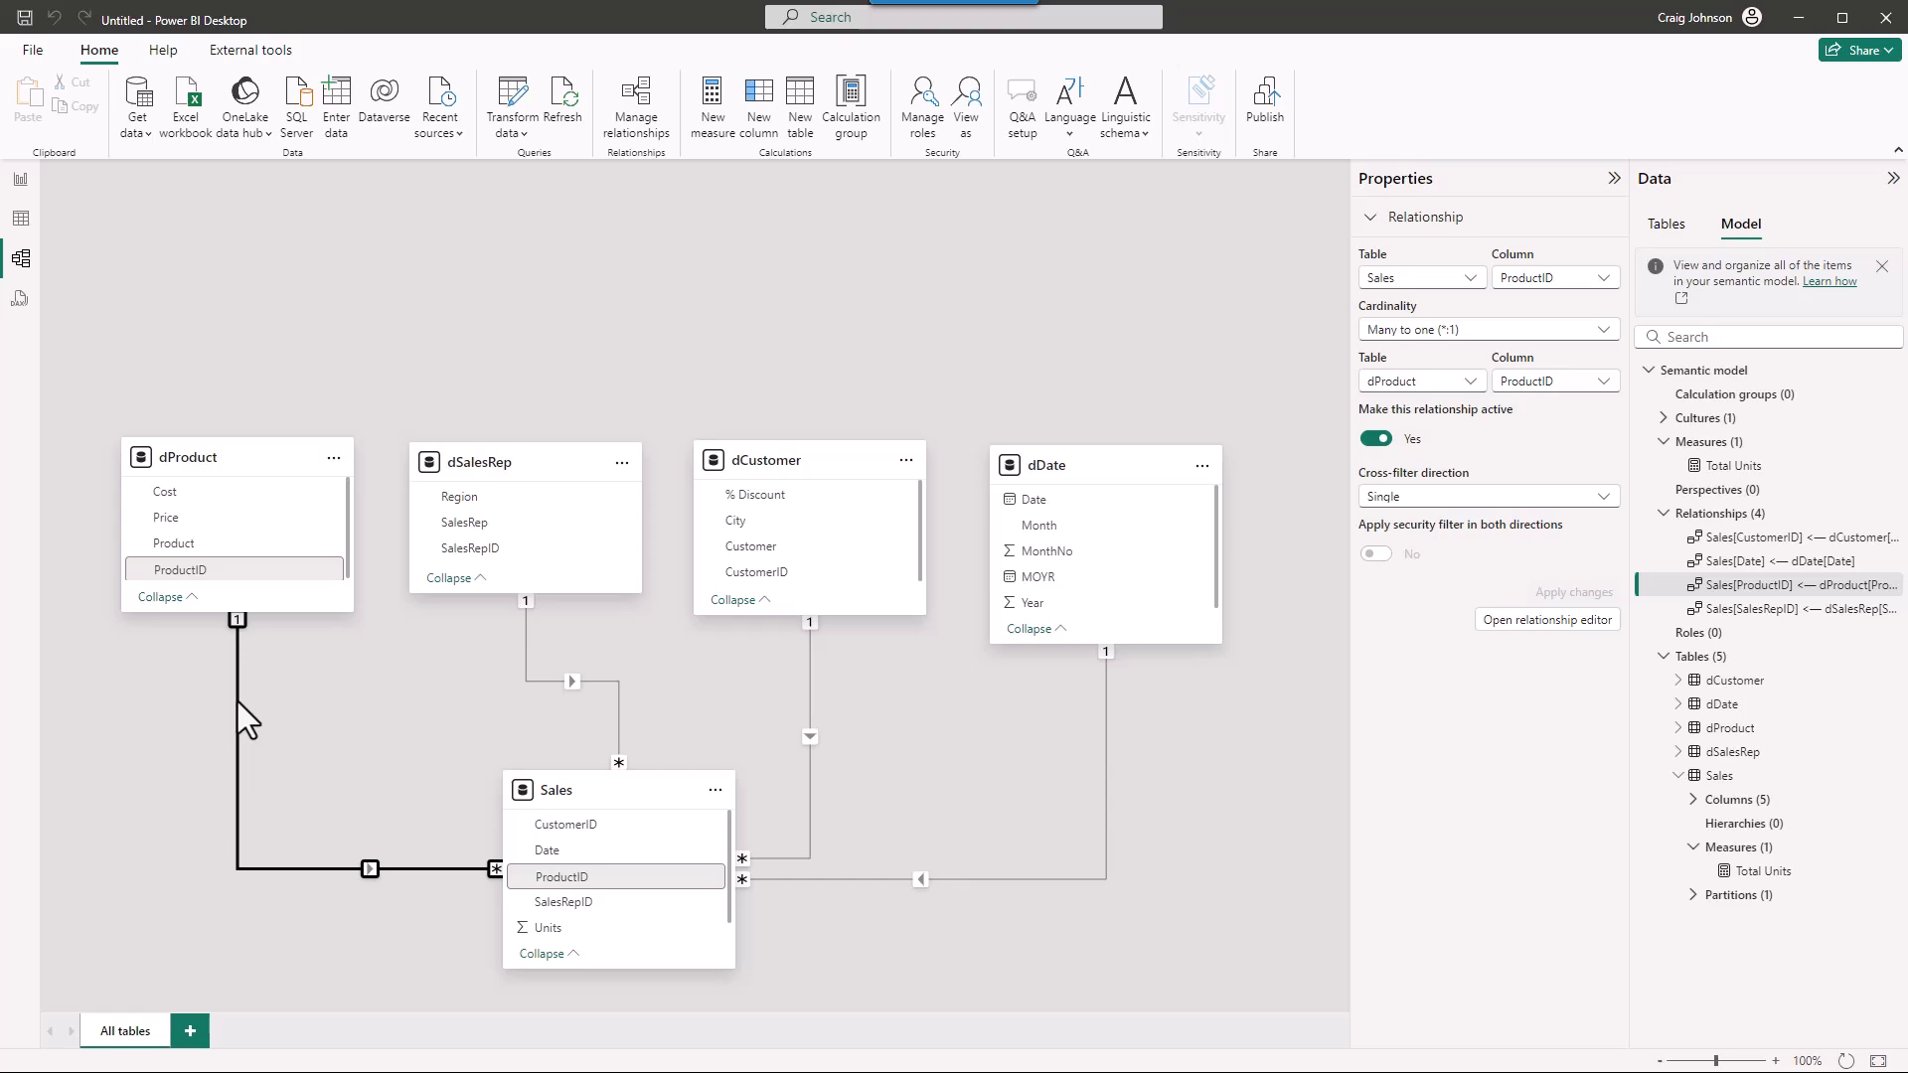
right_click(236, 701)
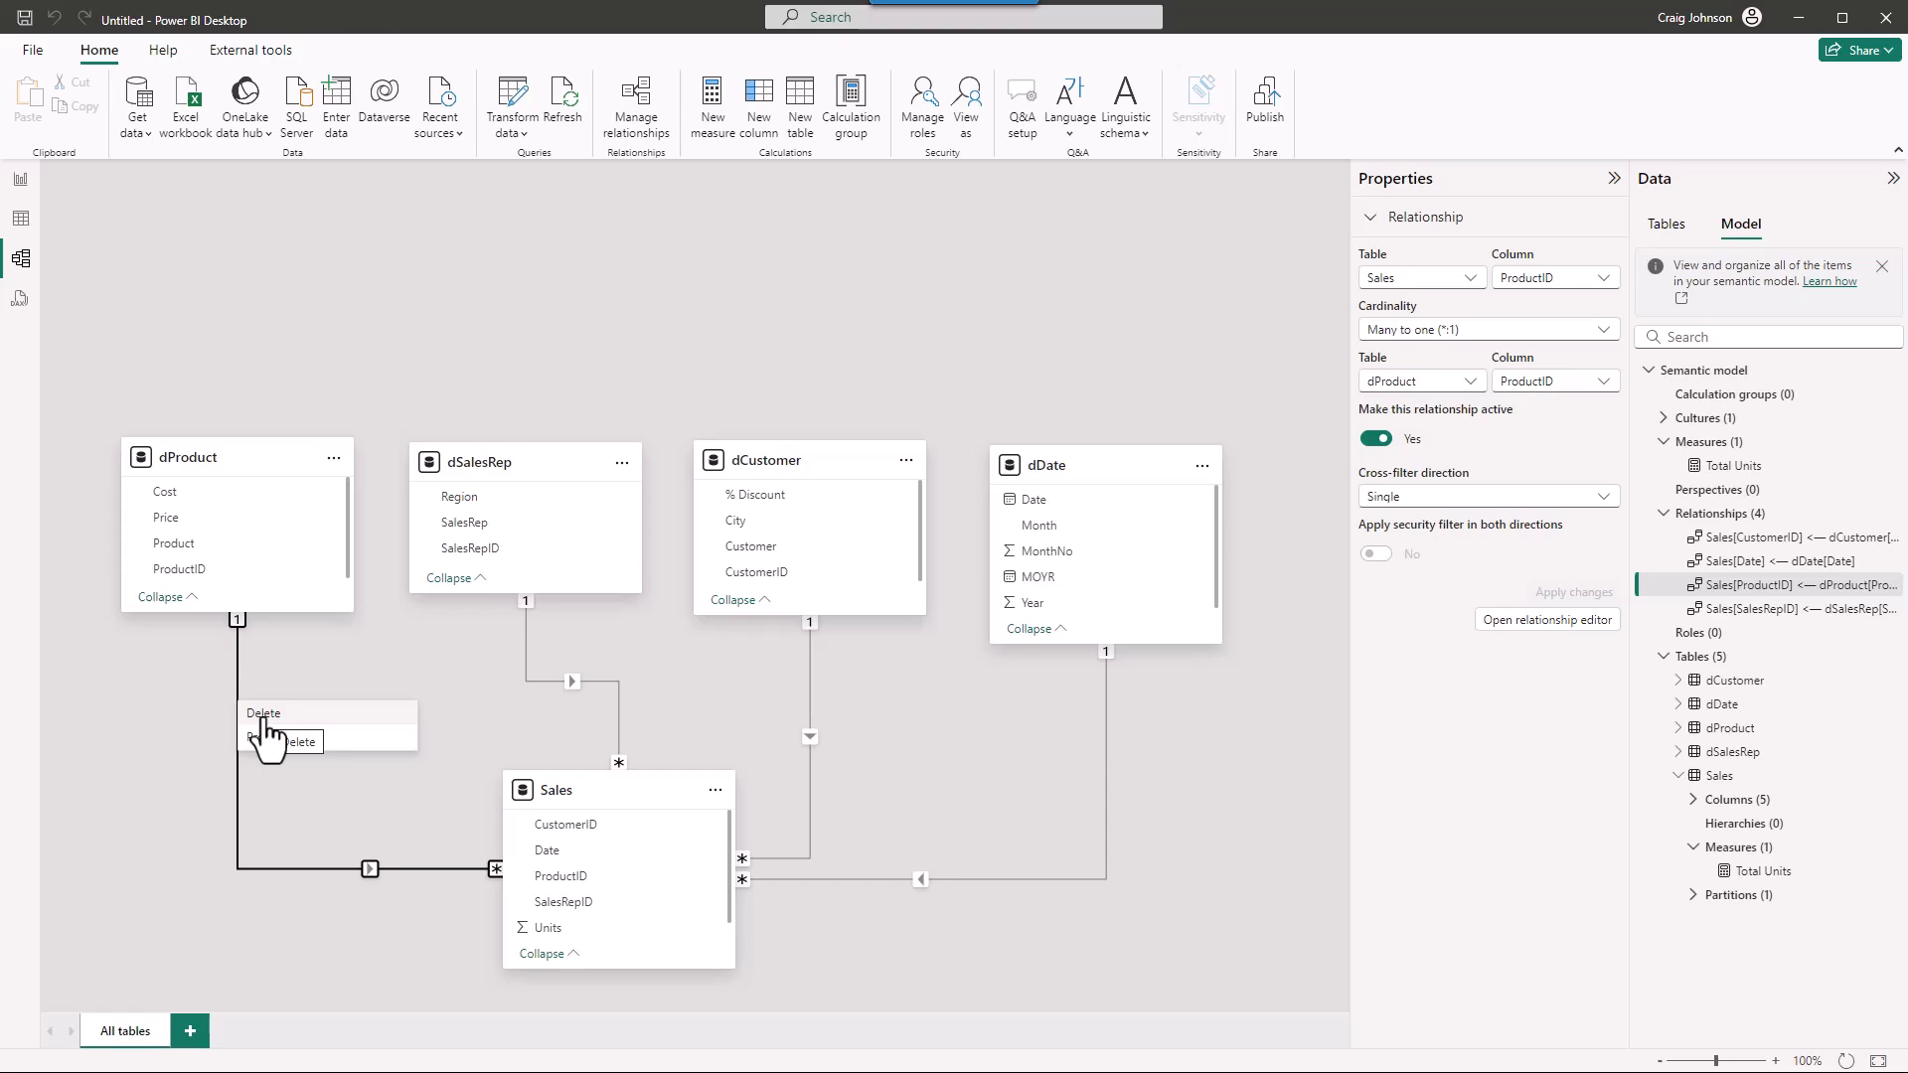
left_click(263, 716)
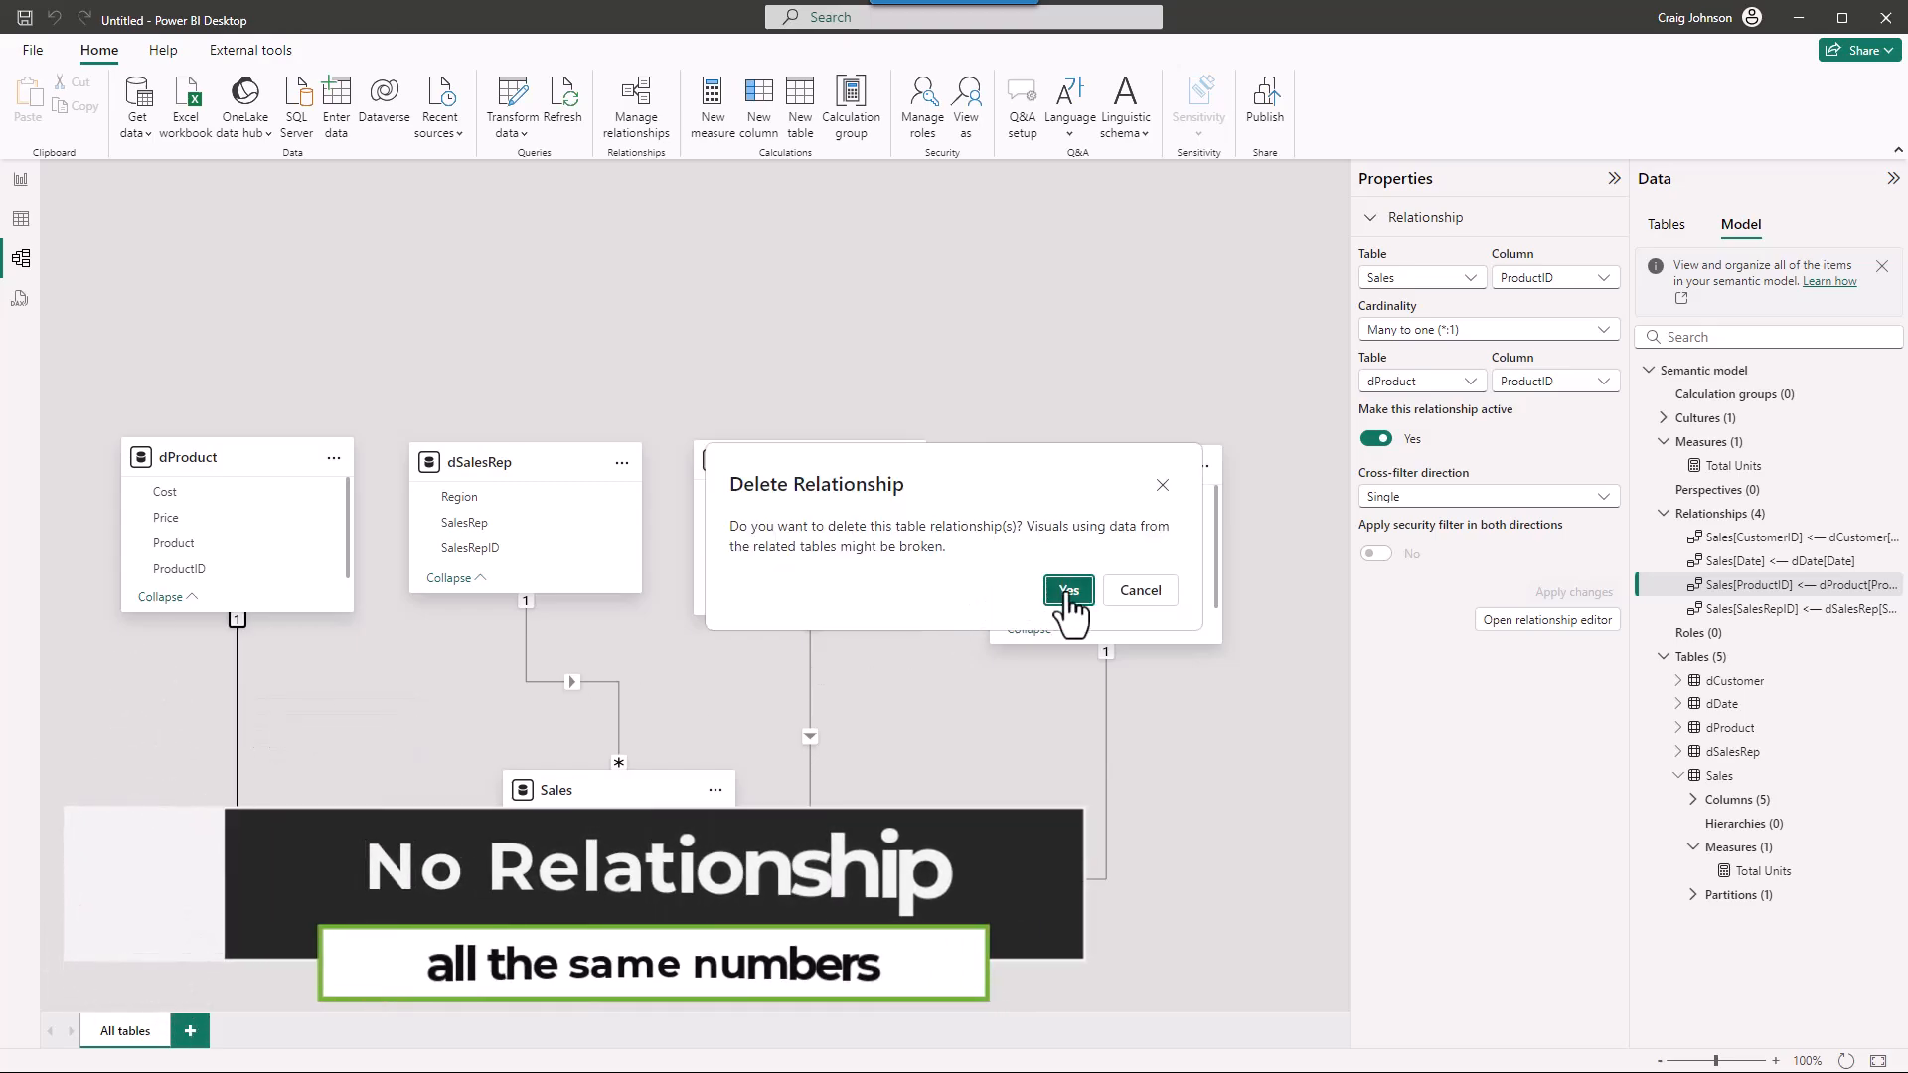
left_click(1067, 596)
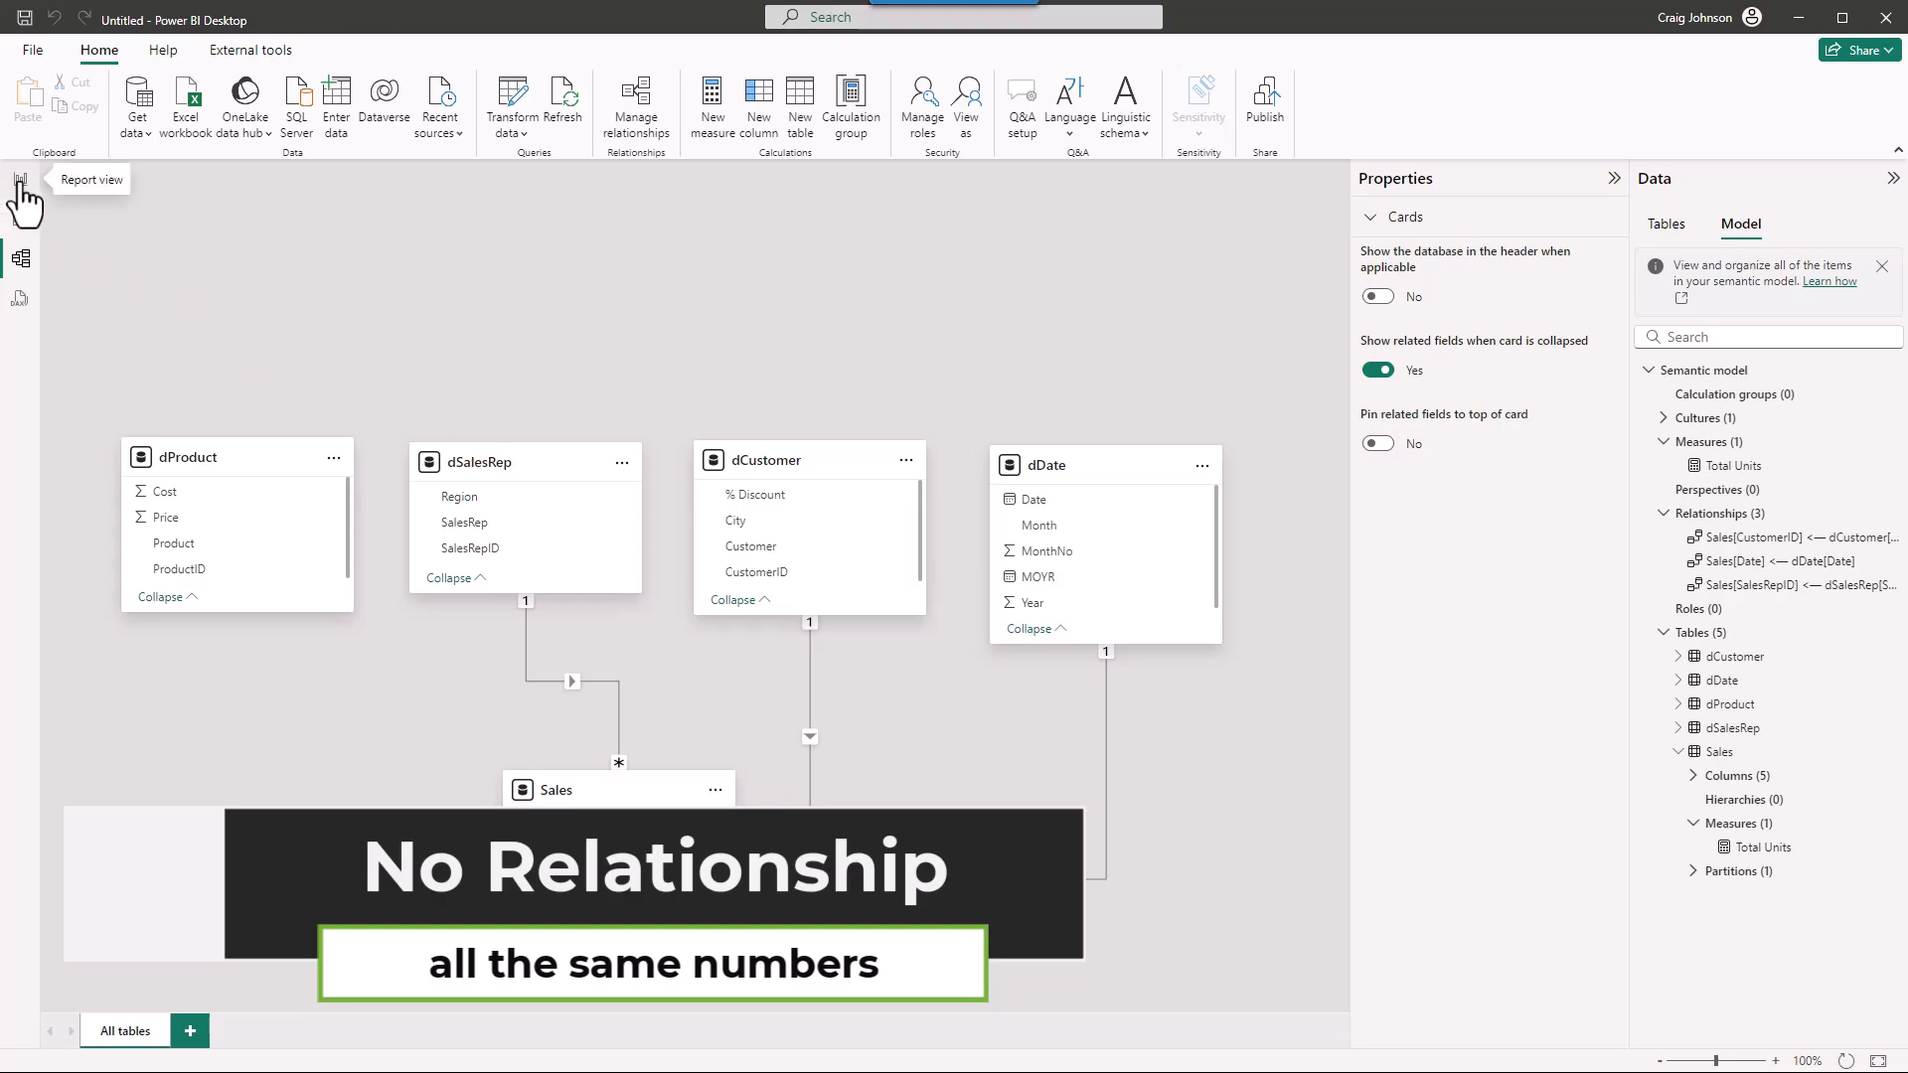
Check the product table on the report page and review the Total Units measure's formula.
left_click(21, 182)
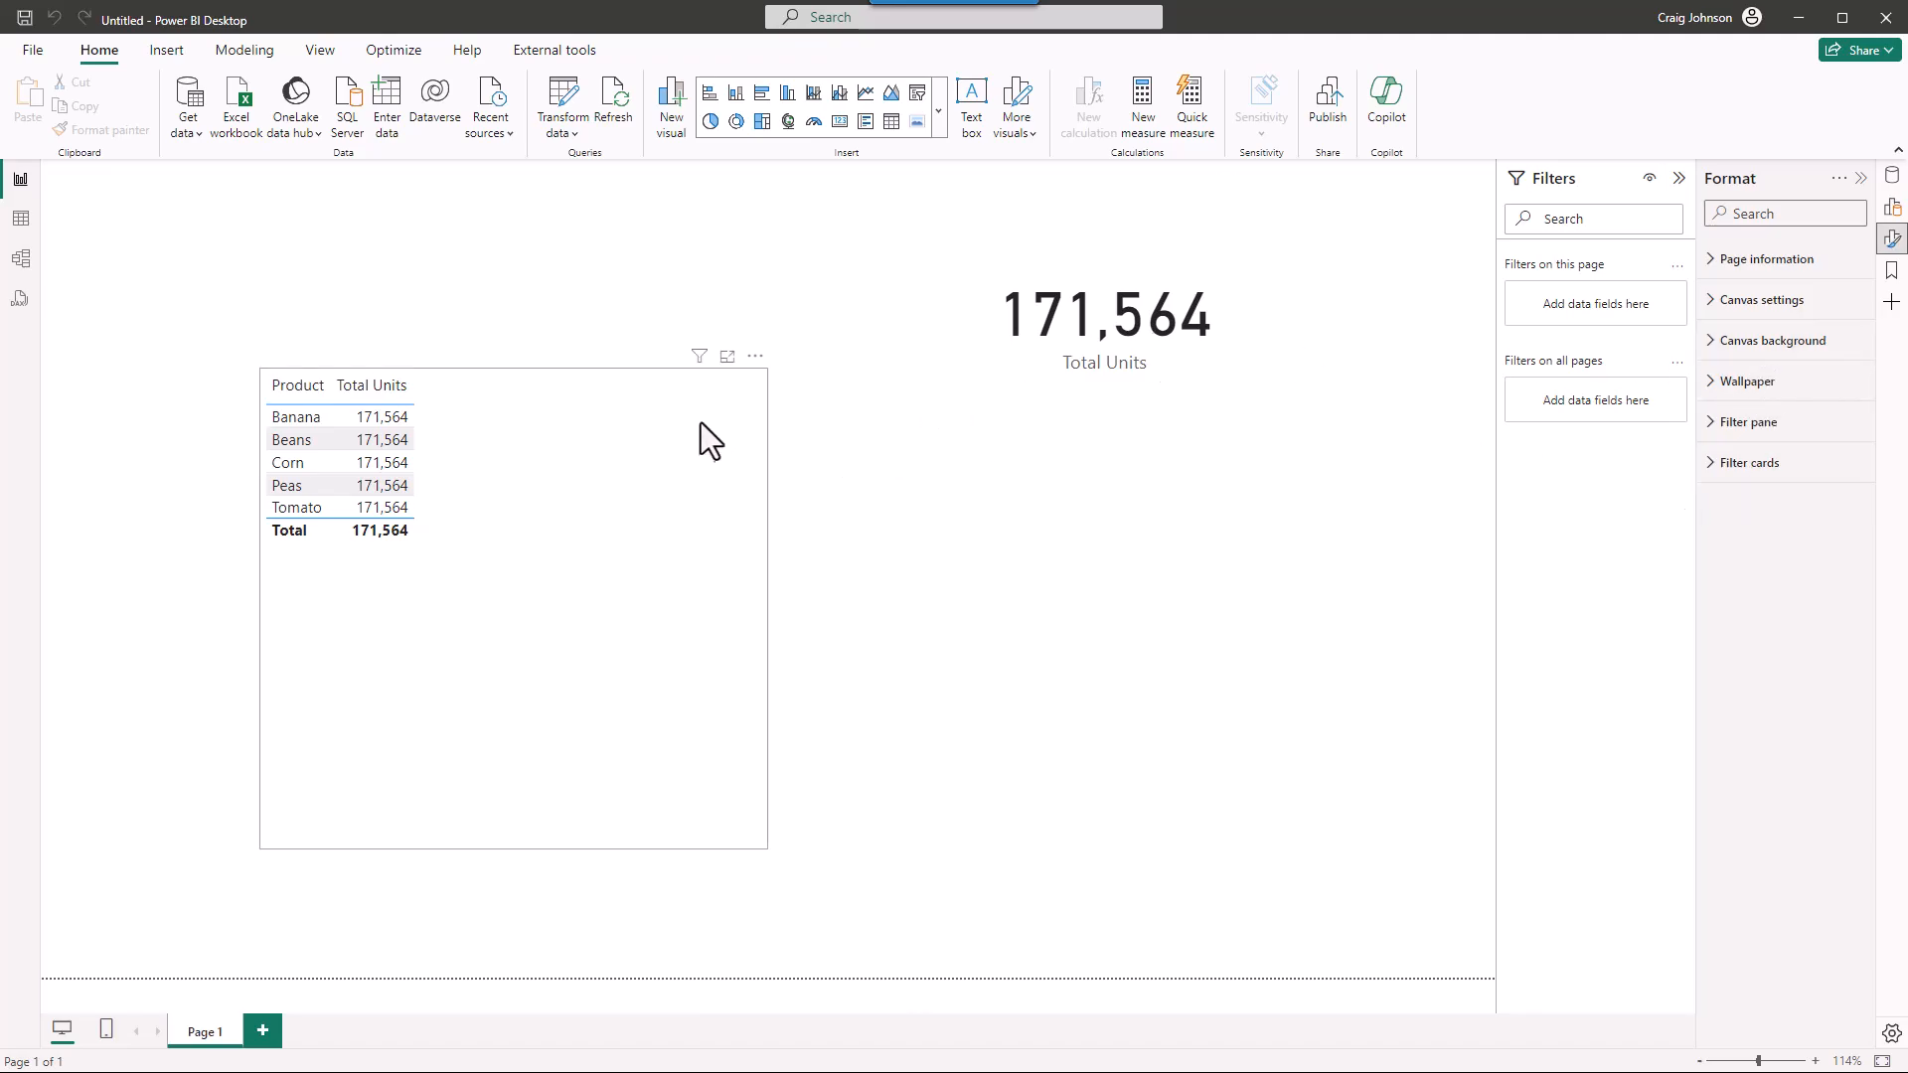
left_click(1894, 177)
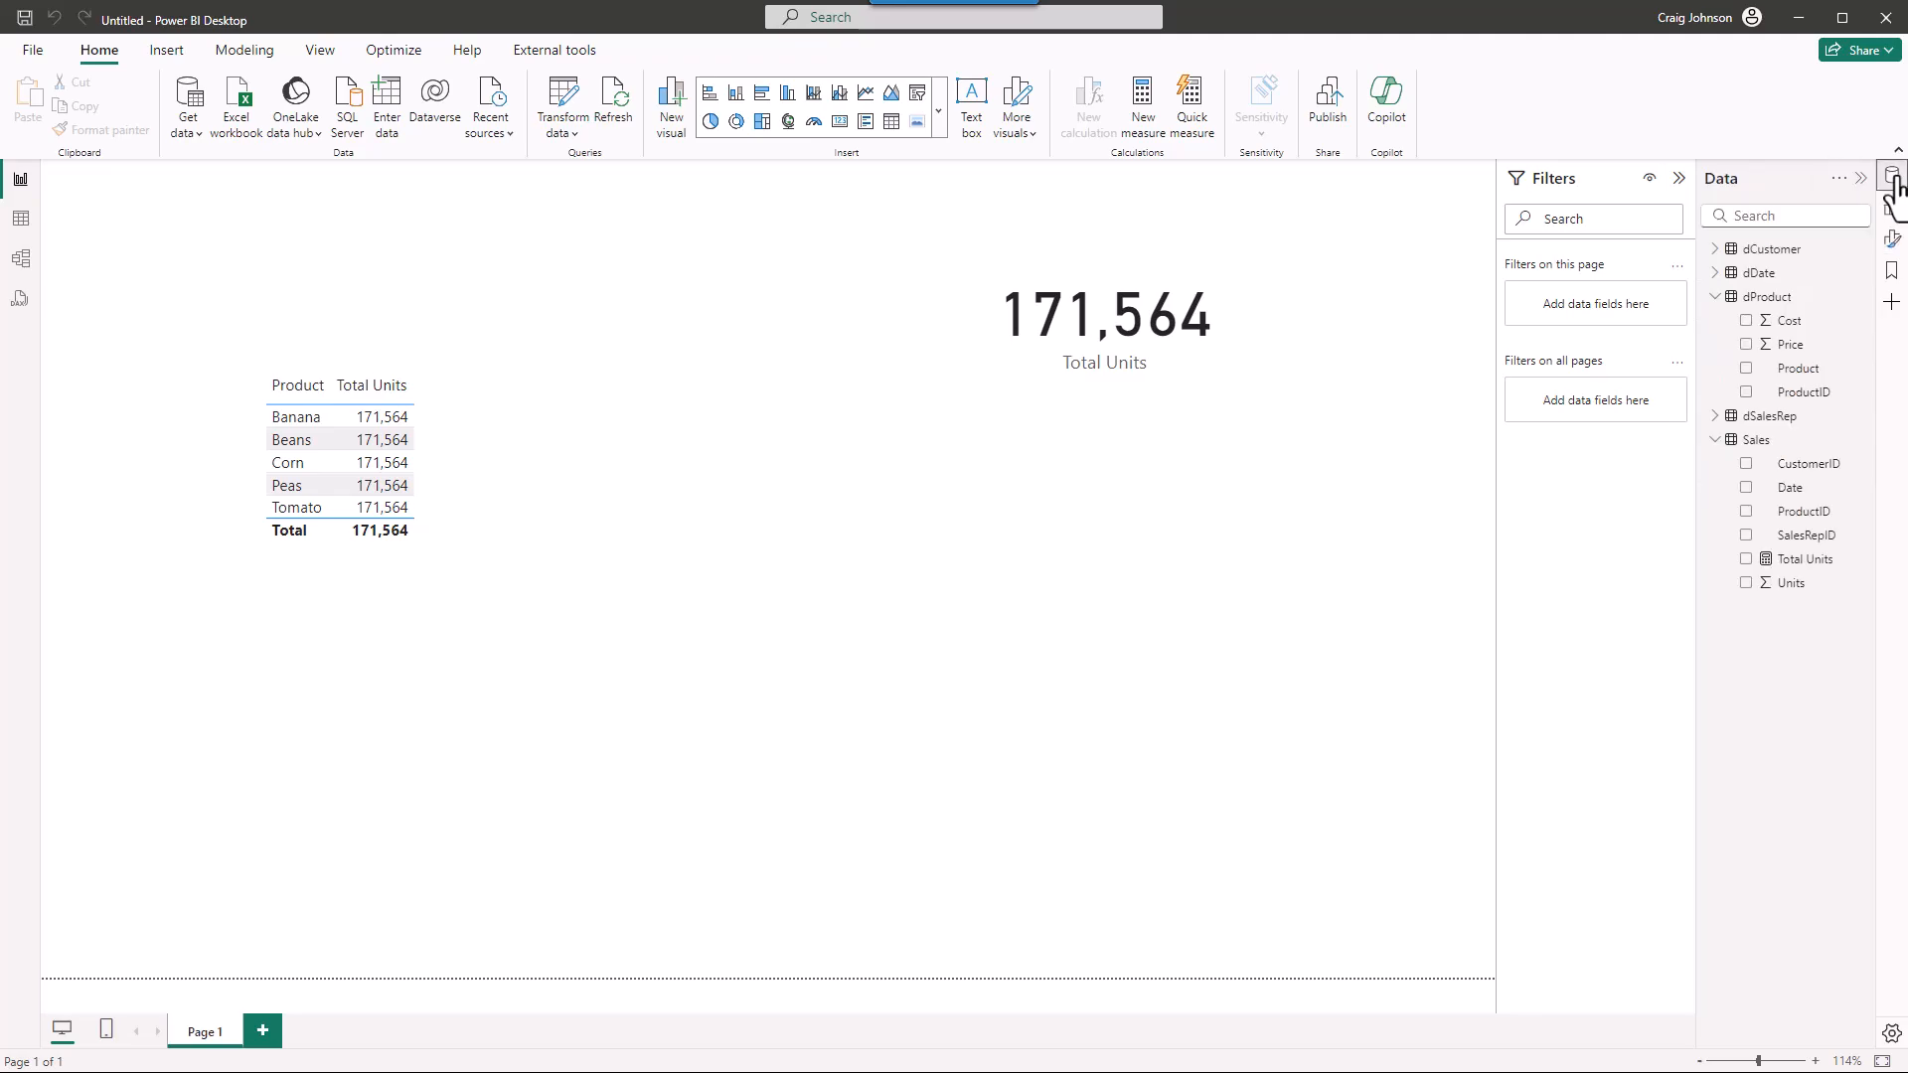
left_click(1804, 564)
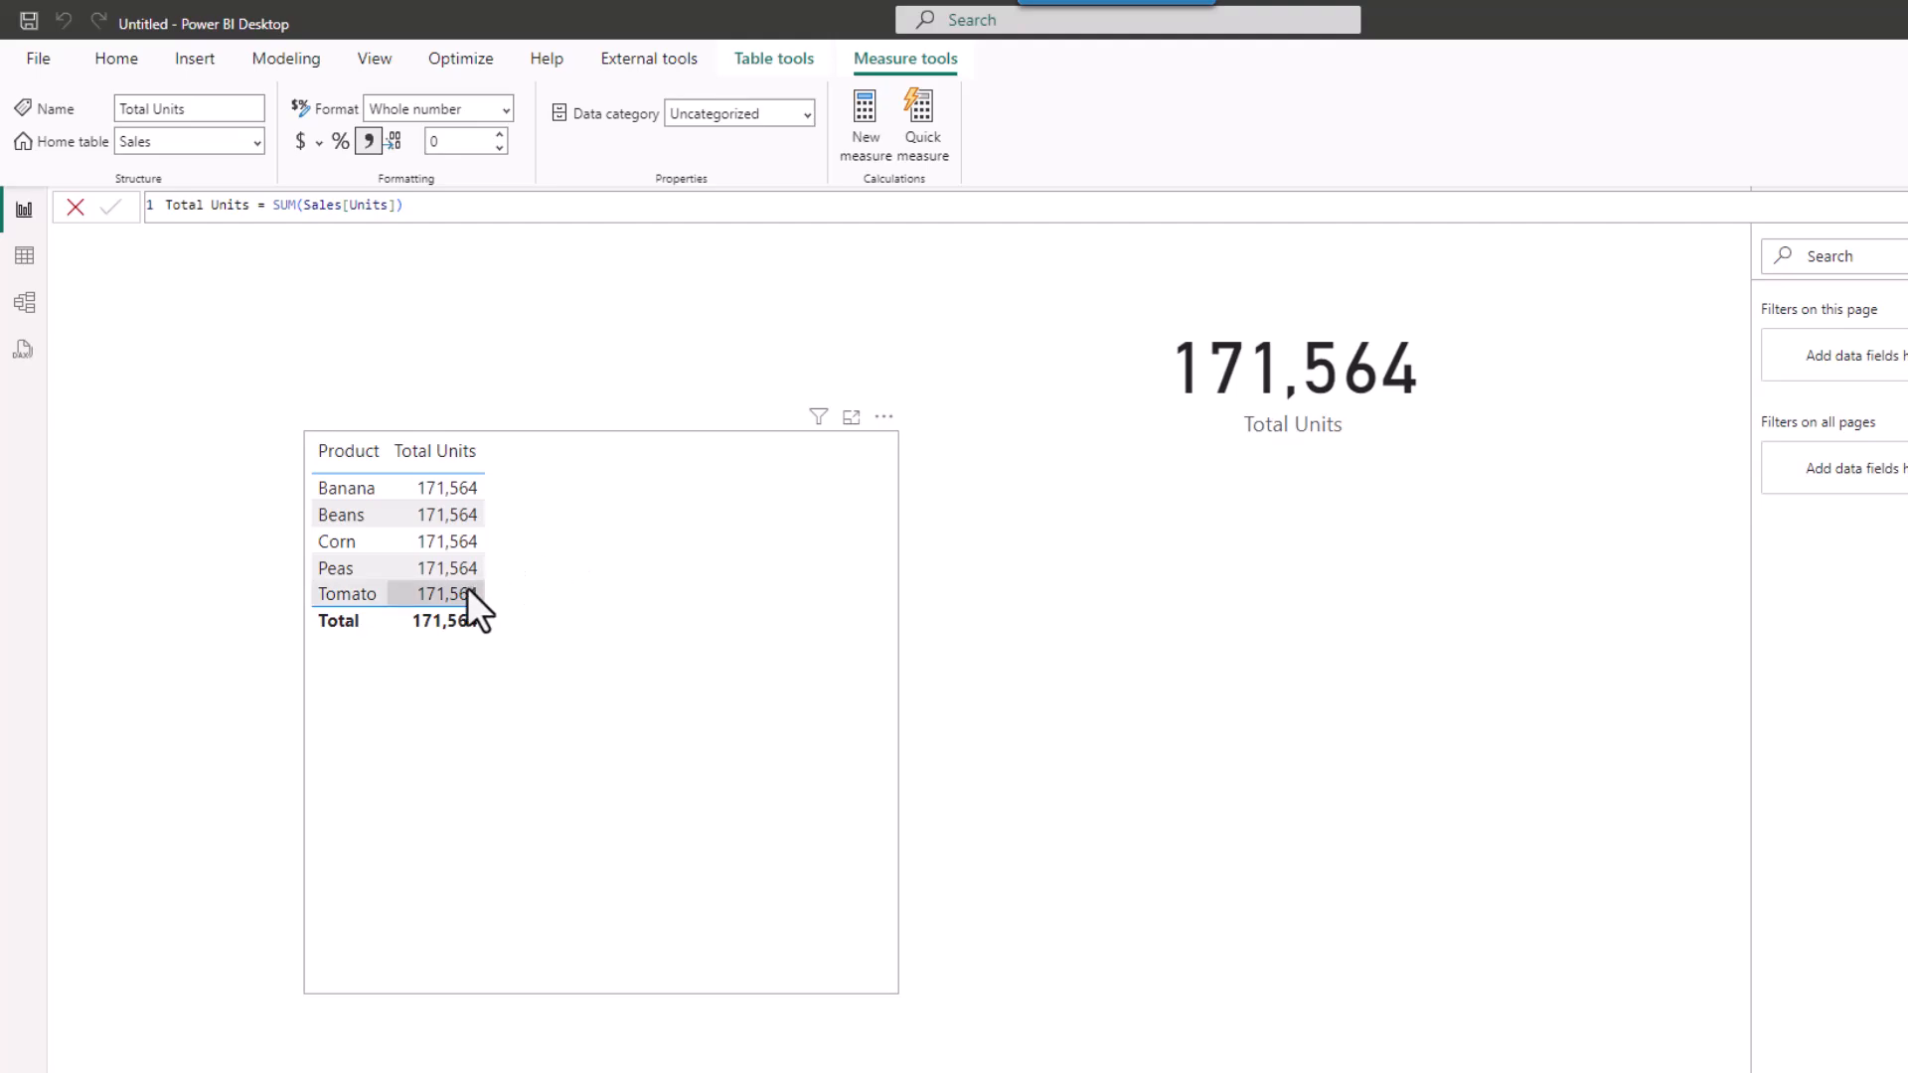
Recreate the active one-to-many relationship from dProduct's ProductID to Sales' ProductID with single cross-filter direction.
left_click(24, 304)
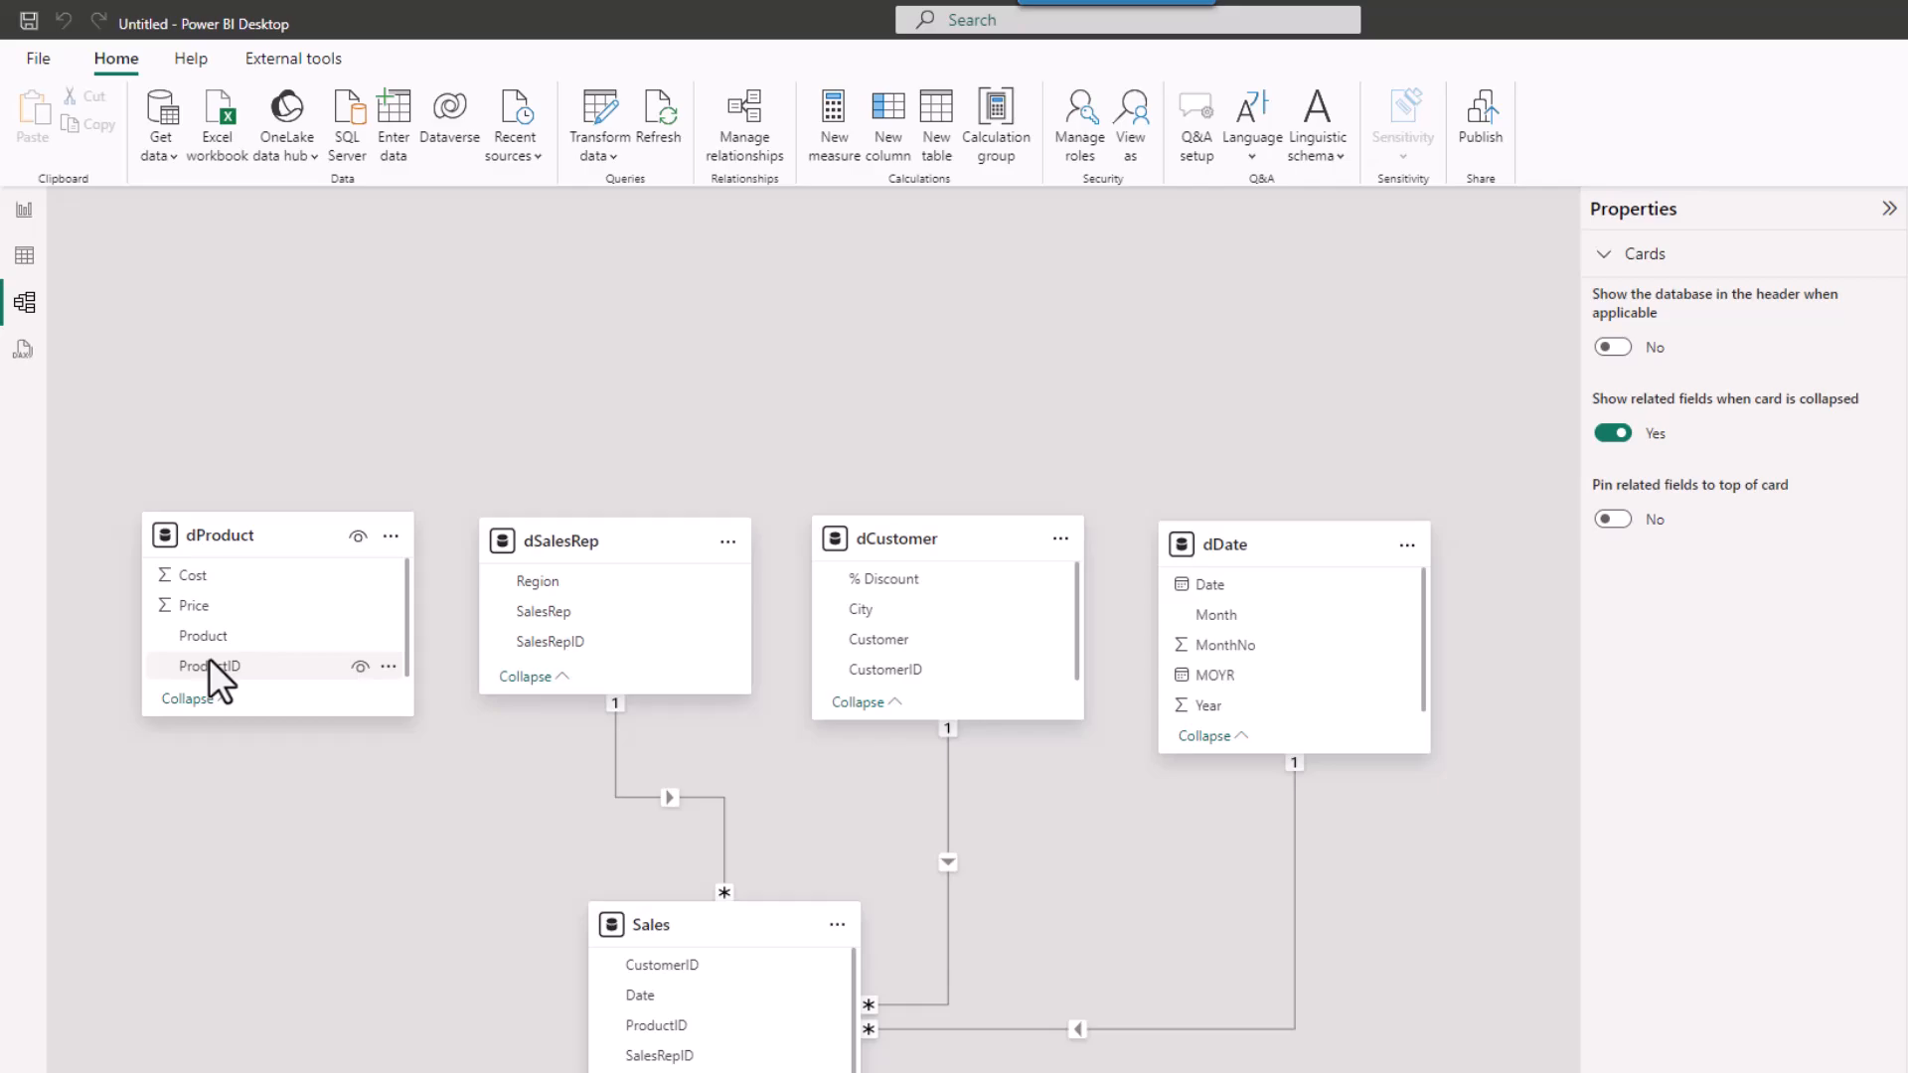
left_click_drag(208, 658, 652, 1024)
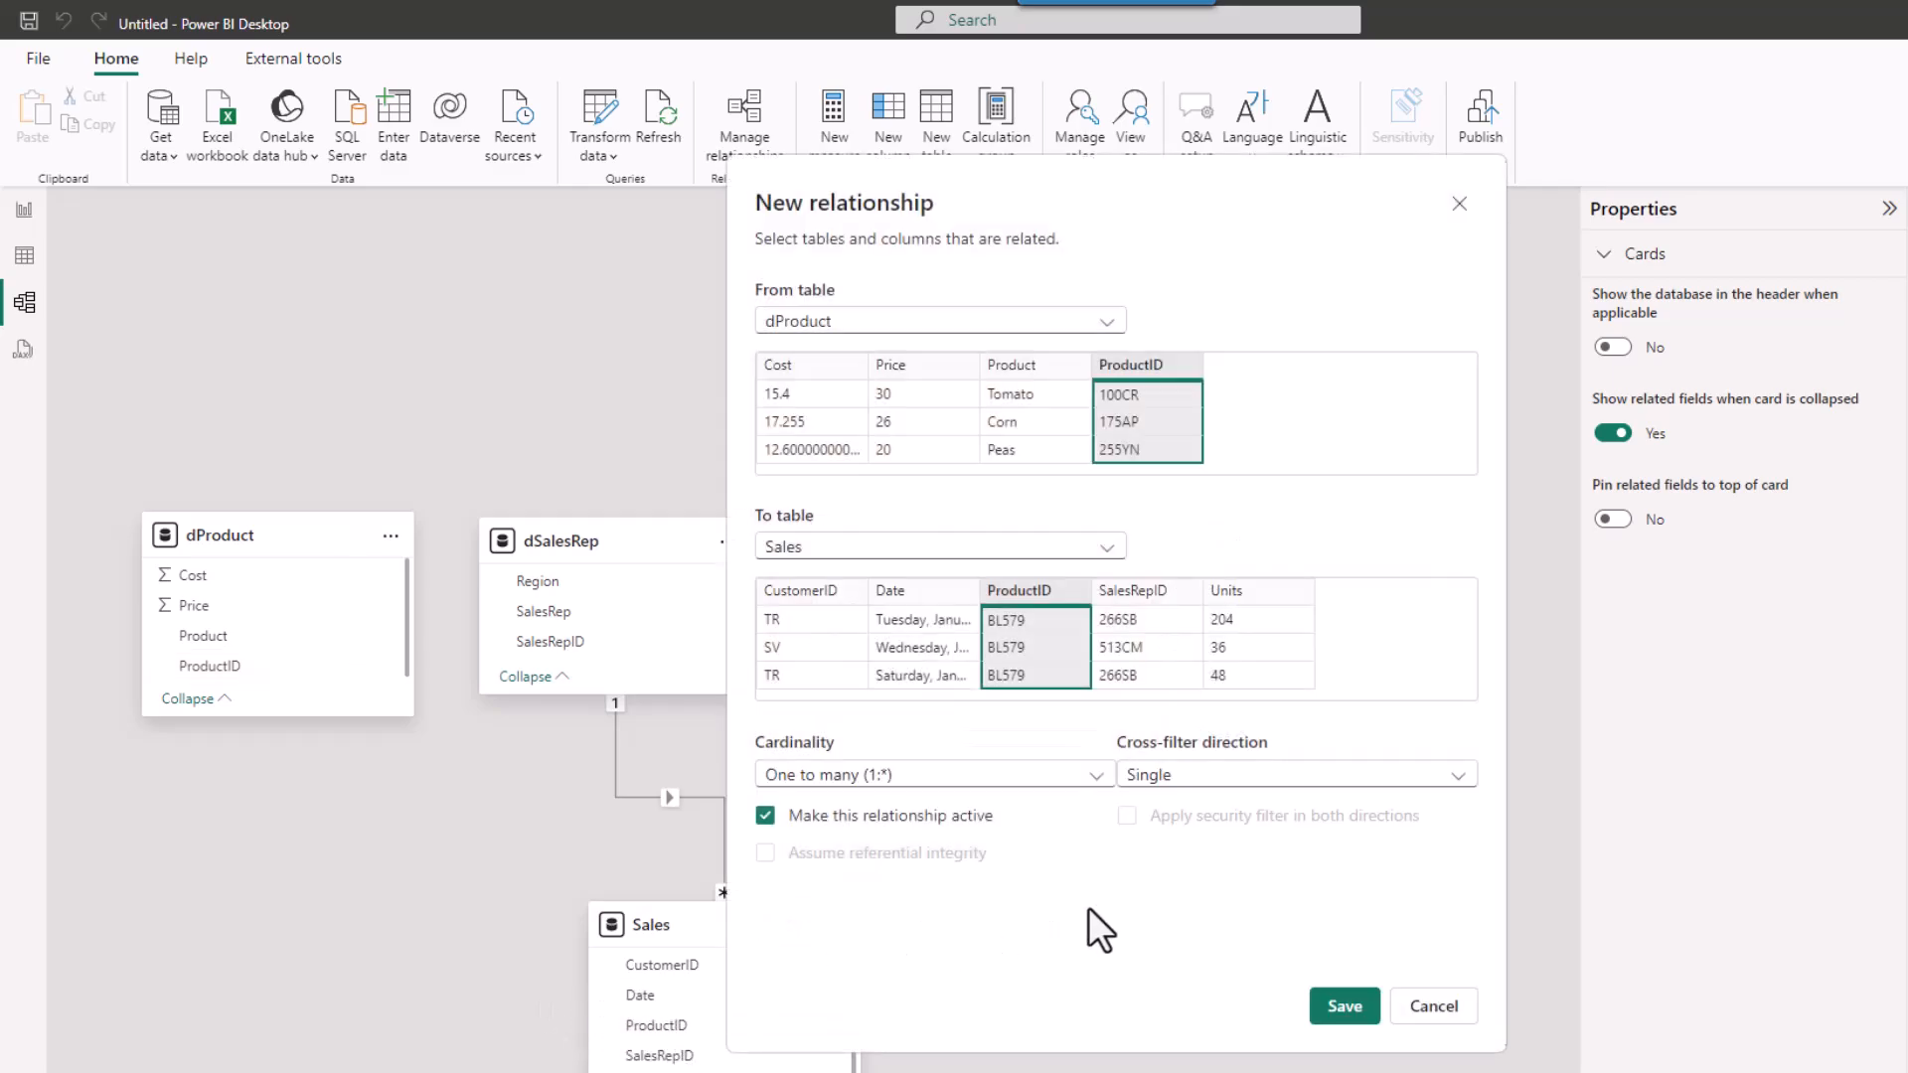
left_click(1344, 1008)
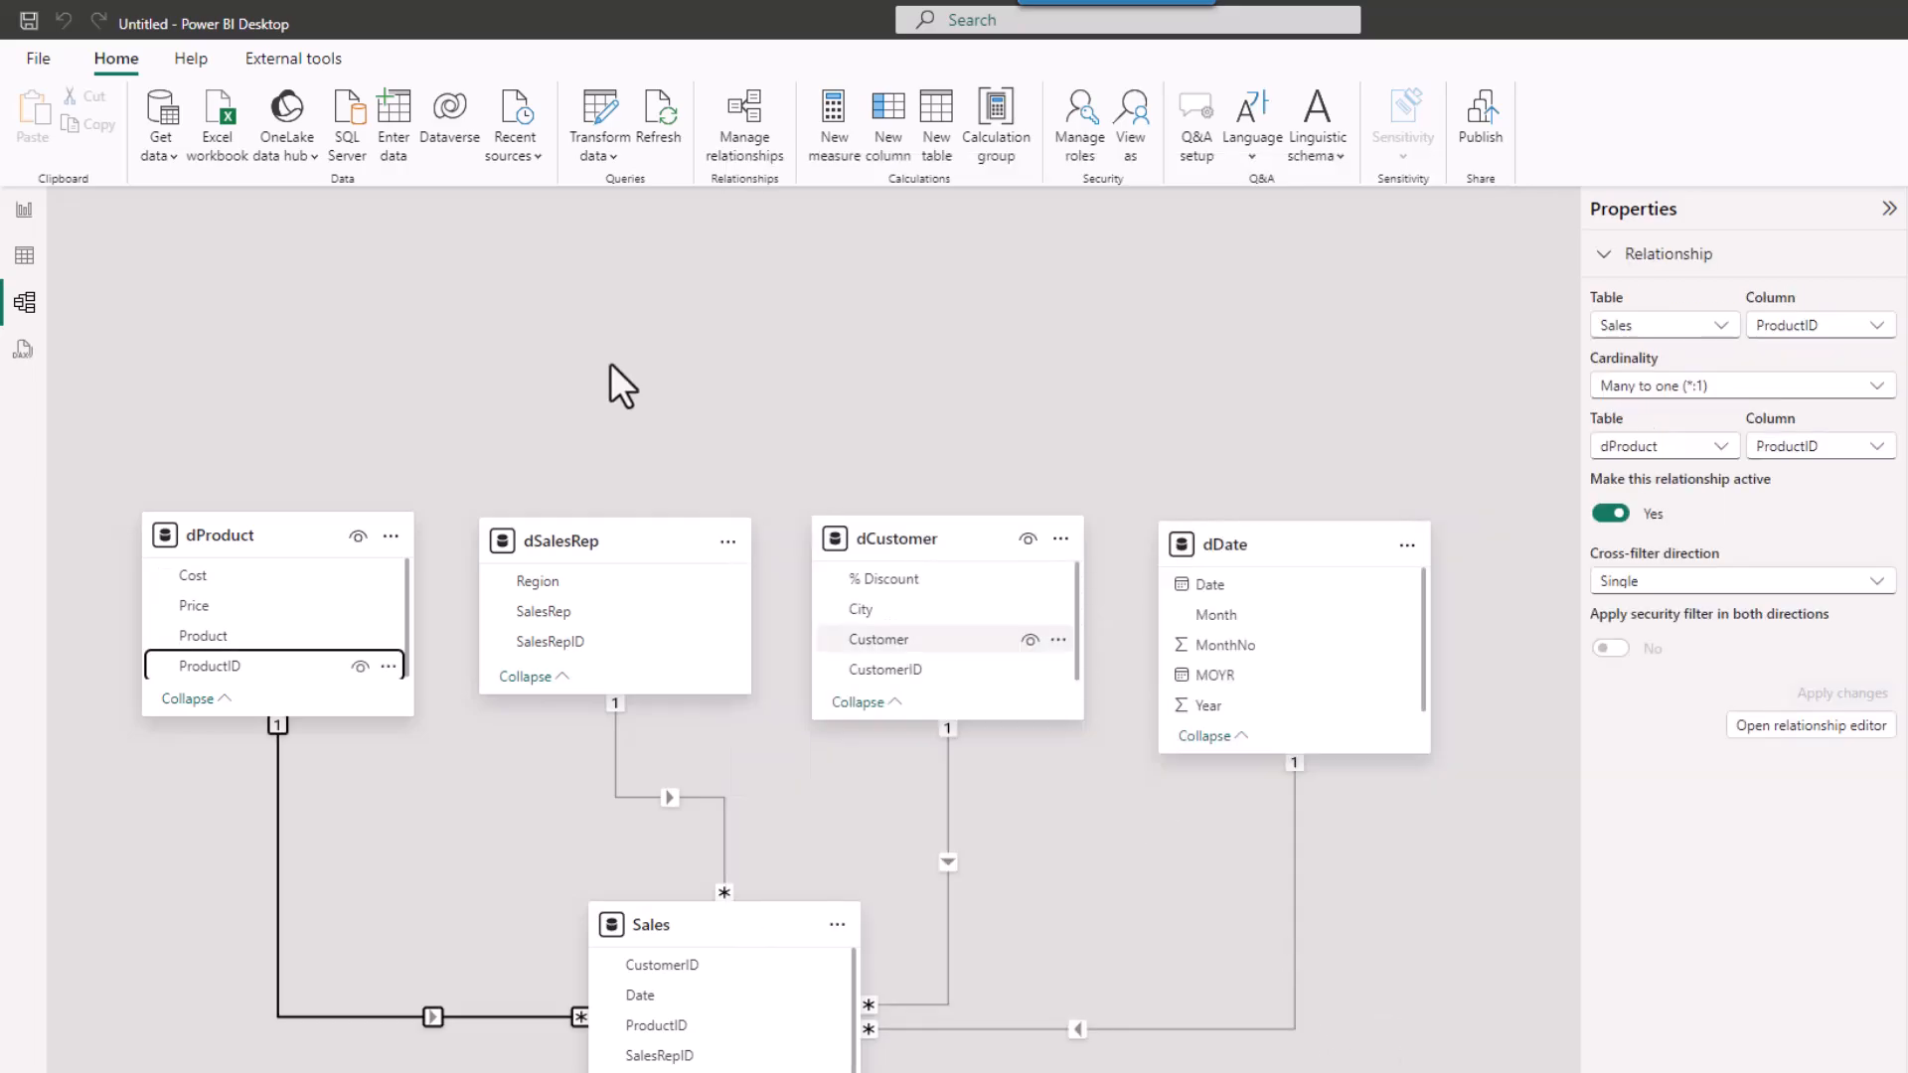
Compare Total Units by product on the report page with the dProduct-to-Sales relationship in the model diagram.
left_click(22, 212)
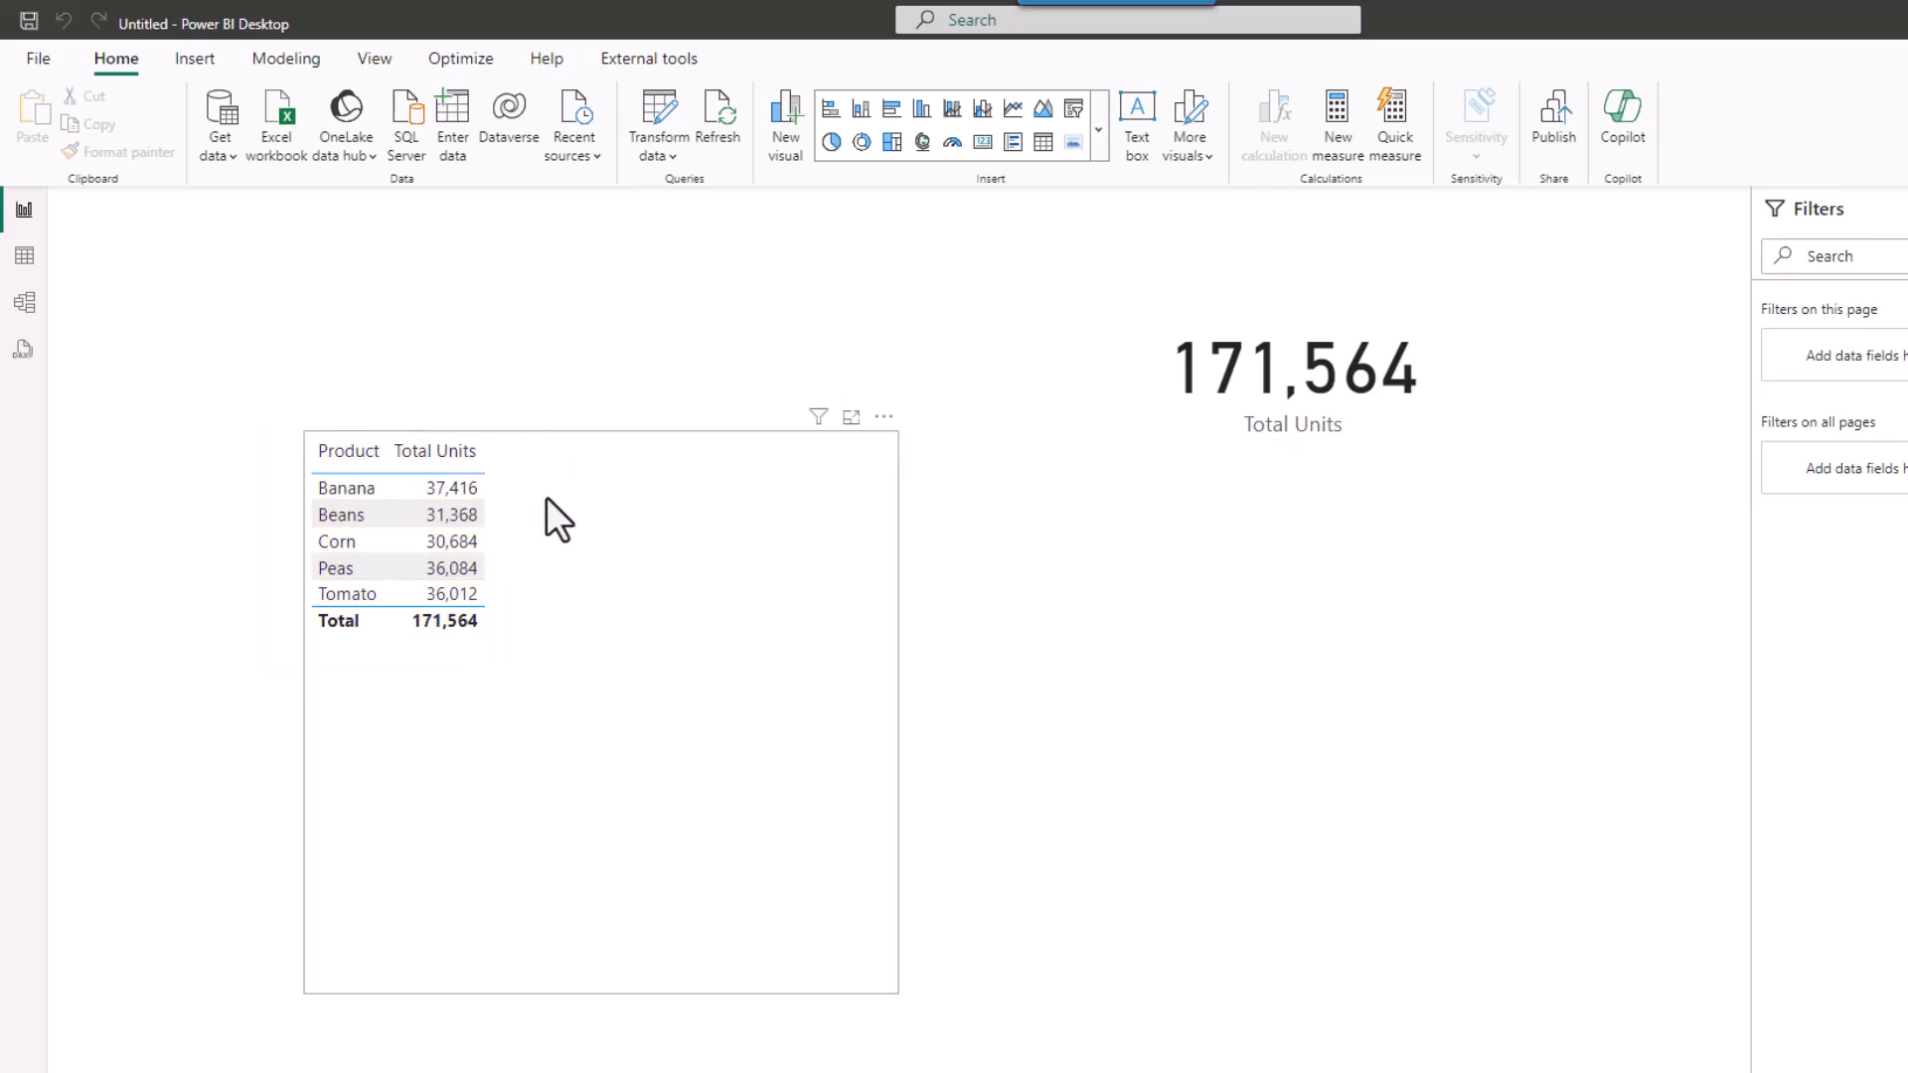
left_click(25, 303)
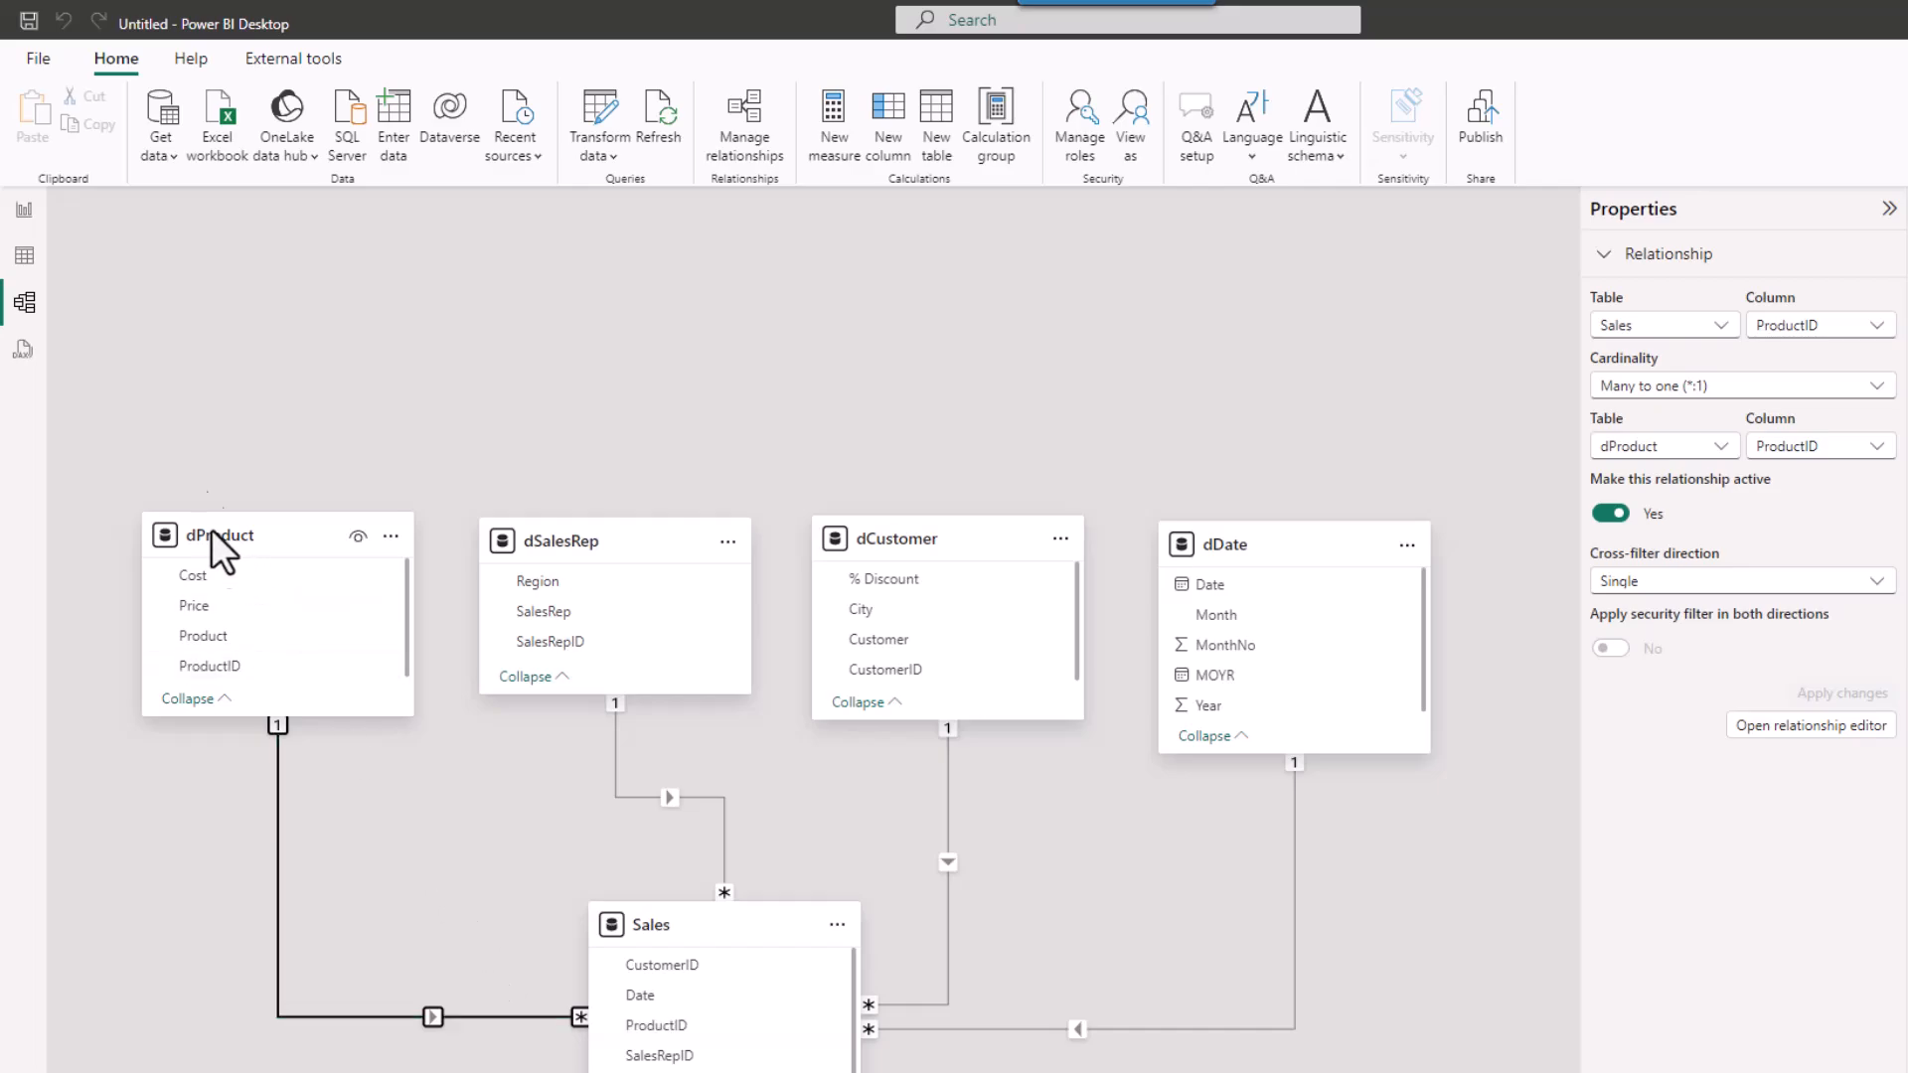
left_click(22, 212)
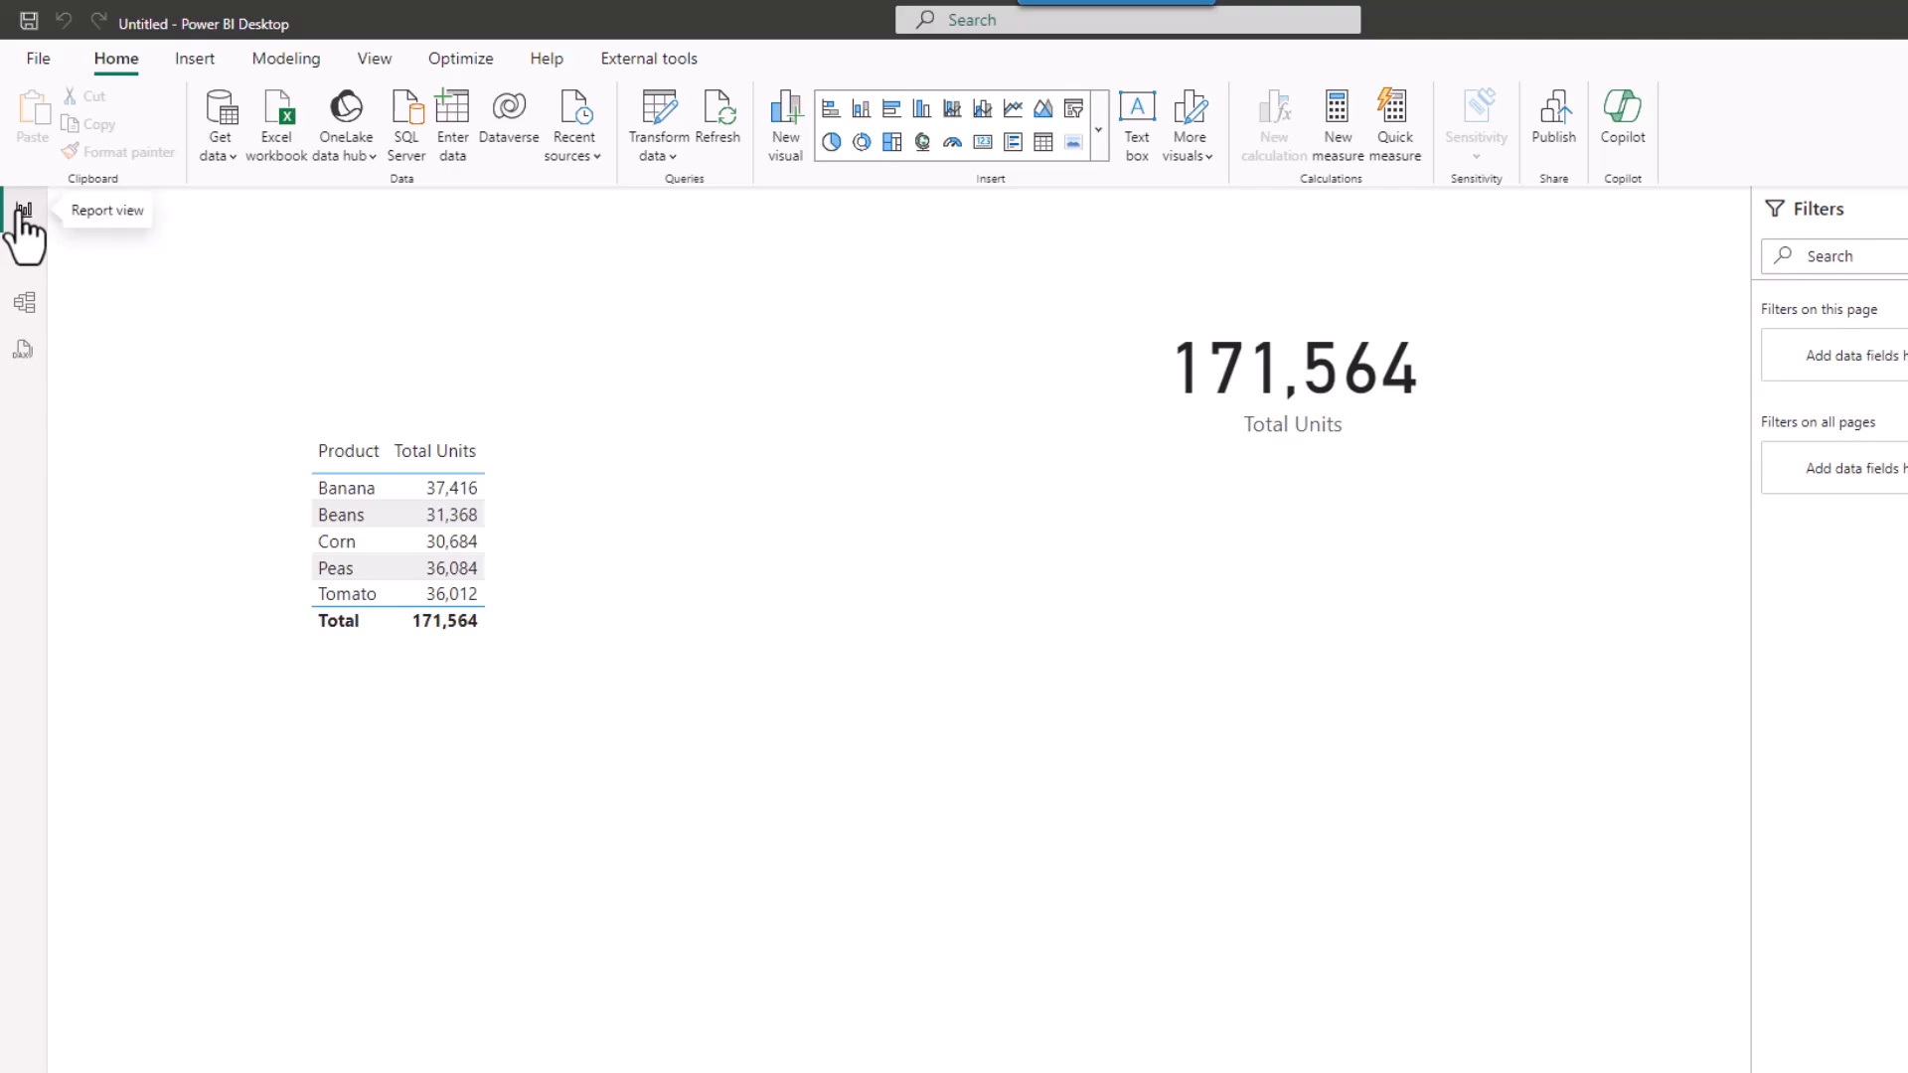